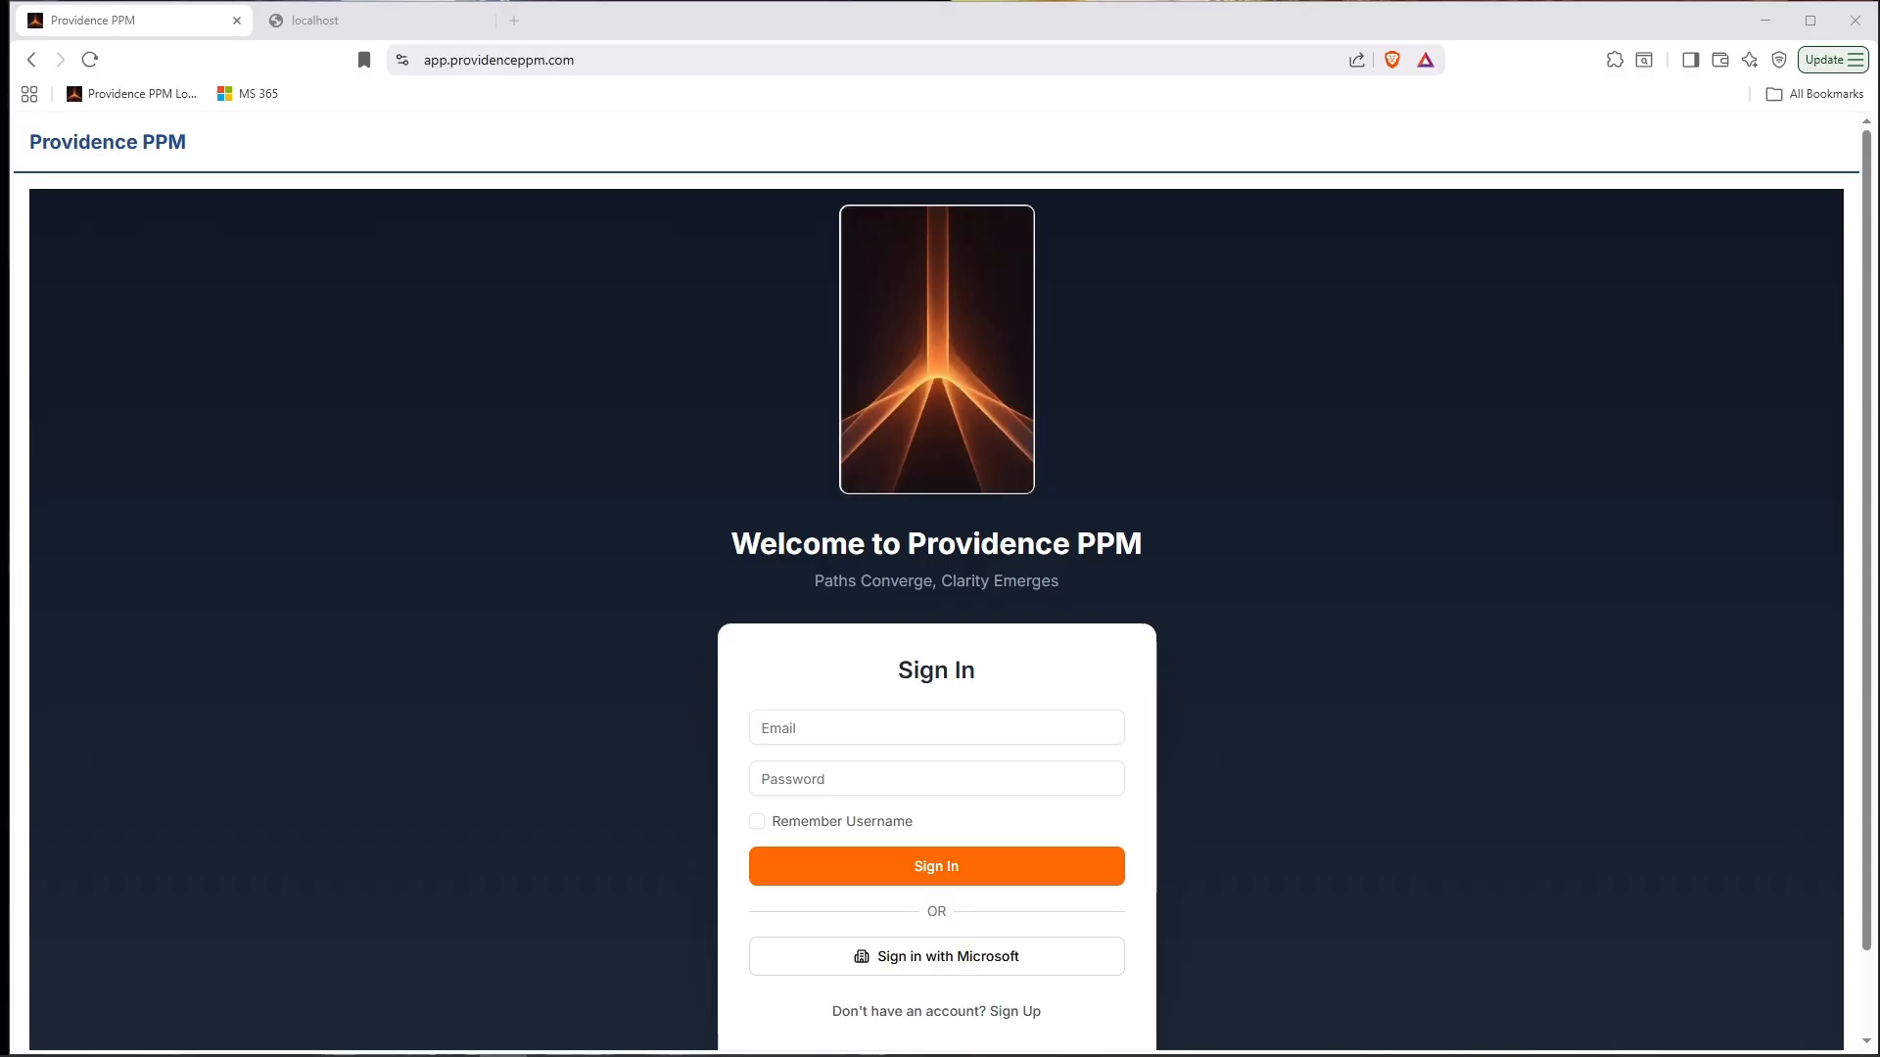
Sign in with Microsoft and open the Portfolio and Metrics Definition page of the portfolio configuration.
left_click(952, 959)
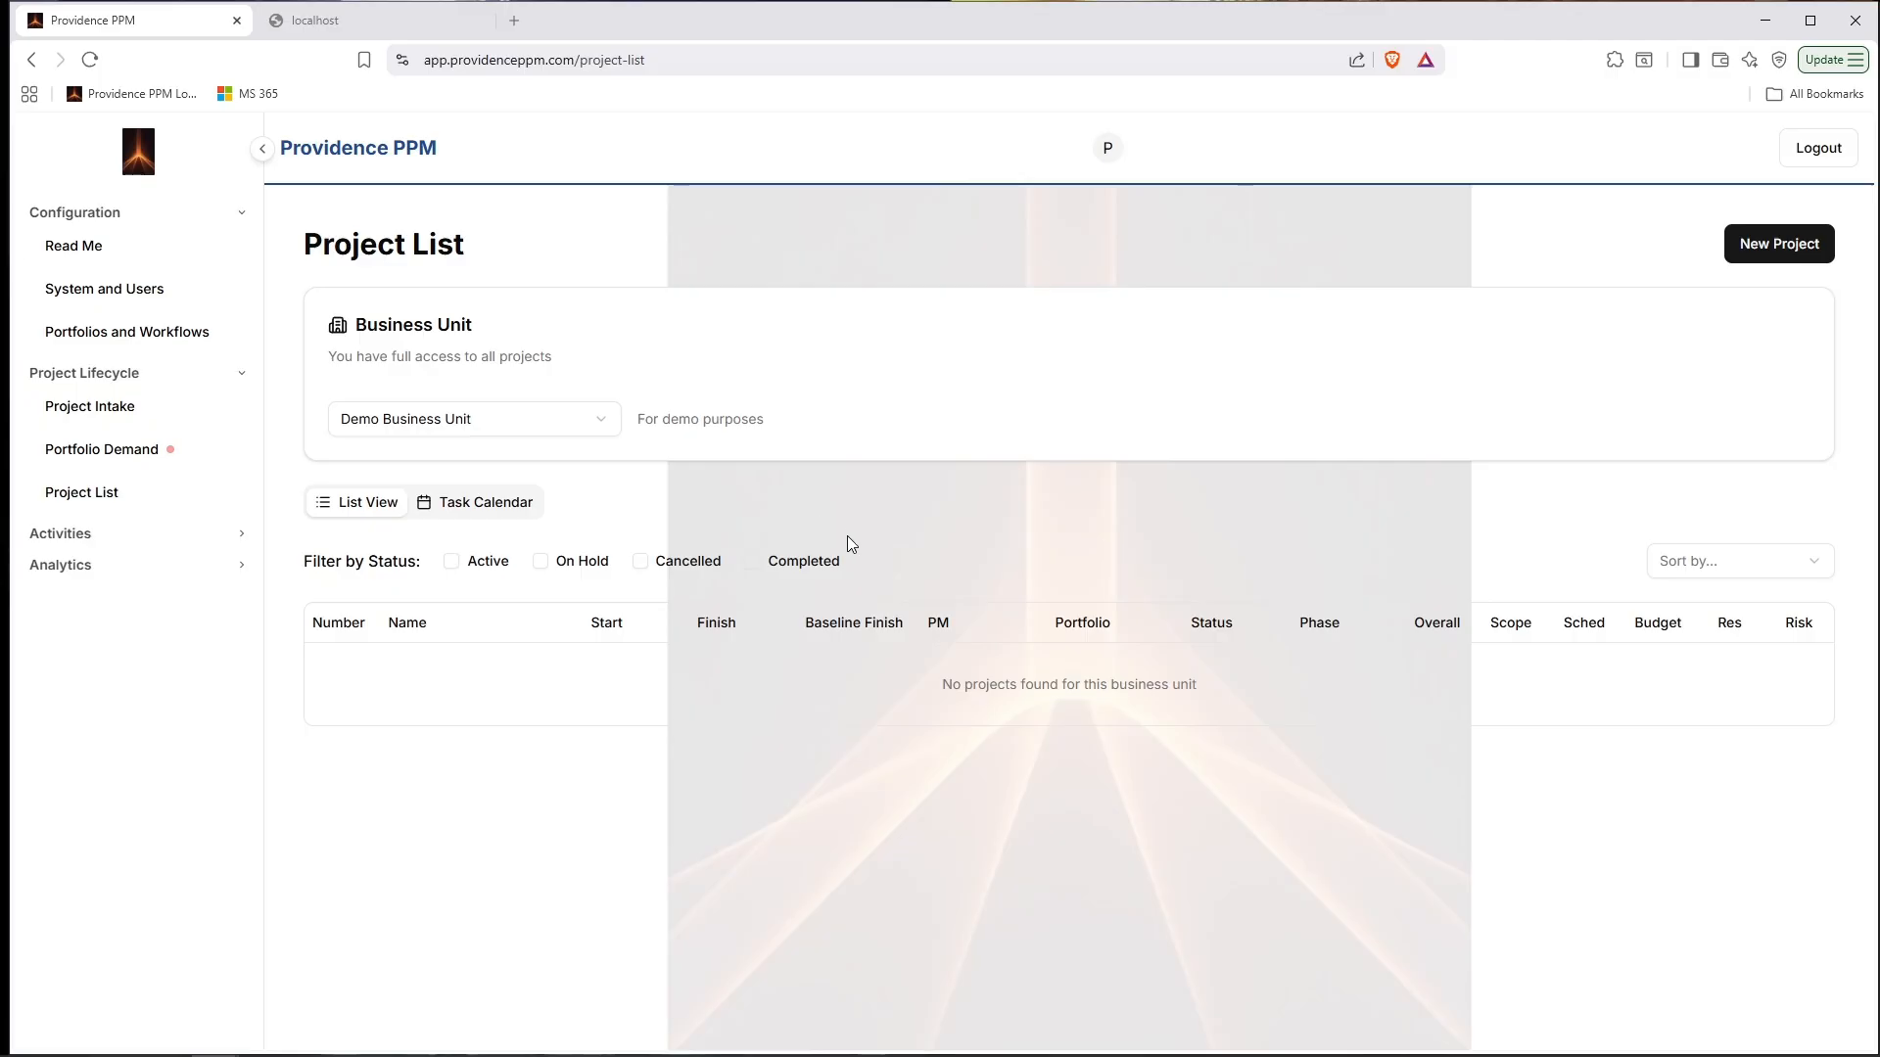
left_click(155, 334)
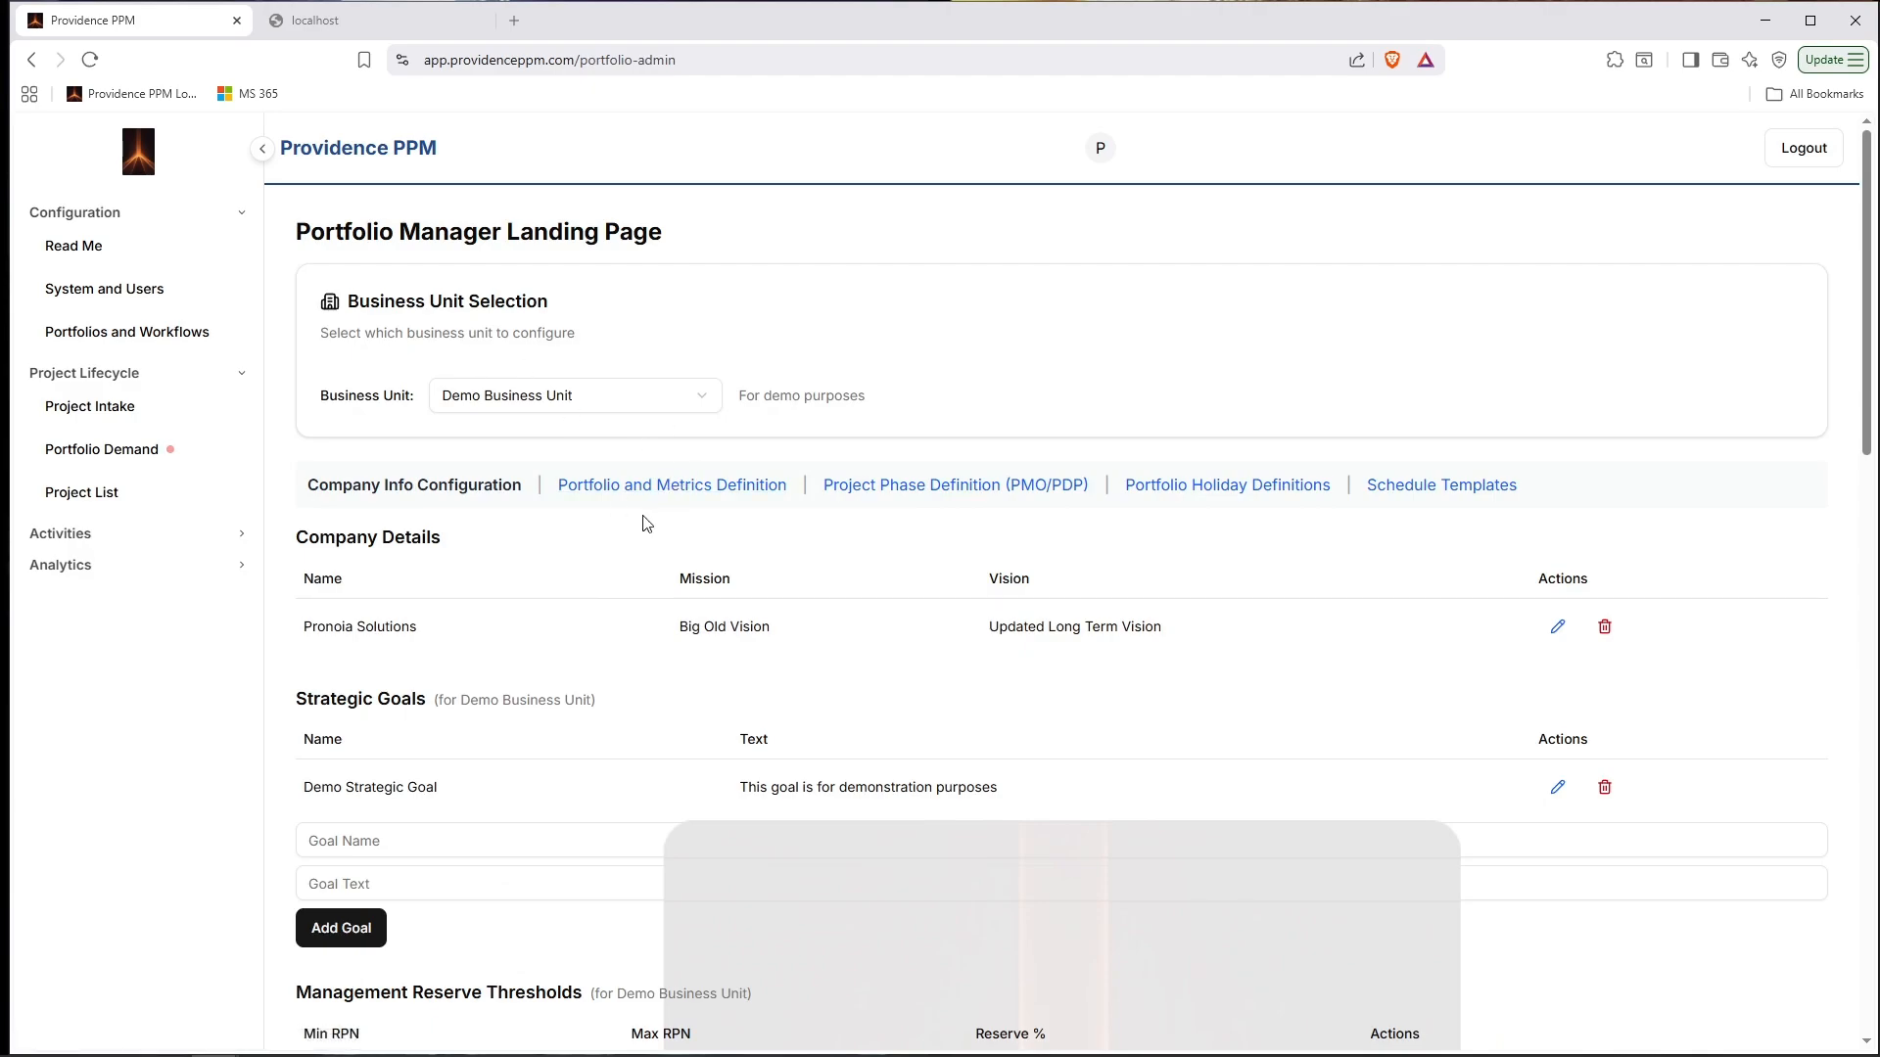
left_click(663, 502)
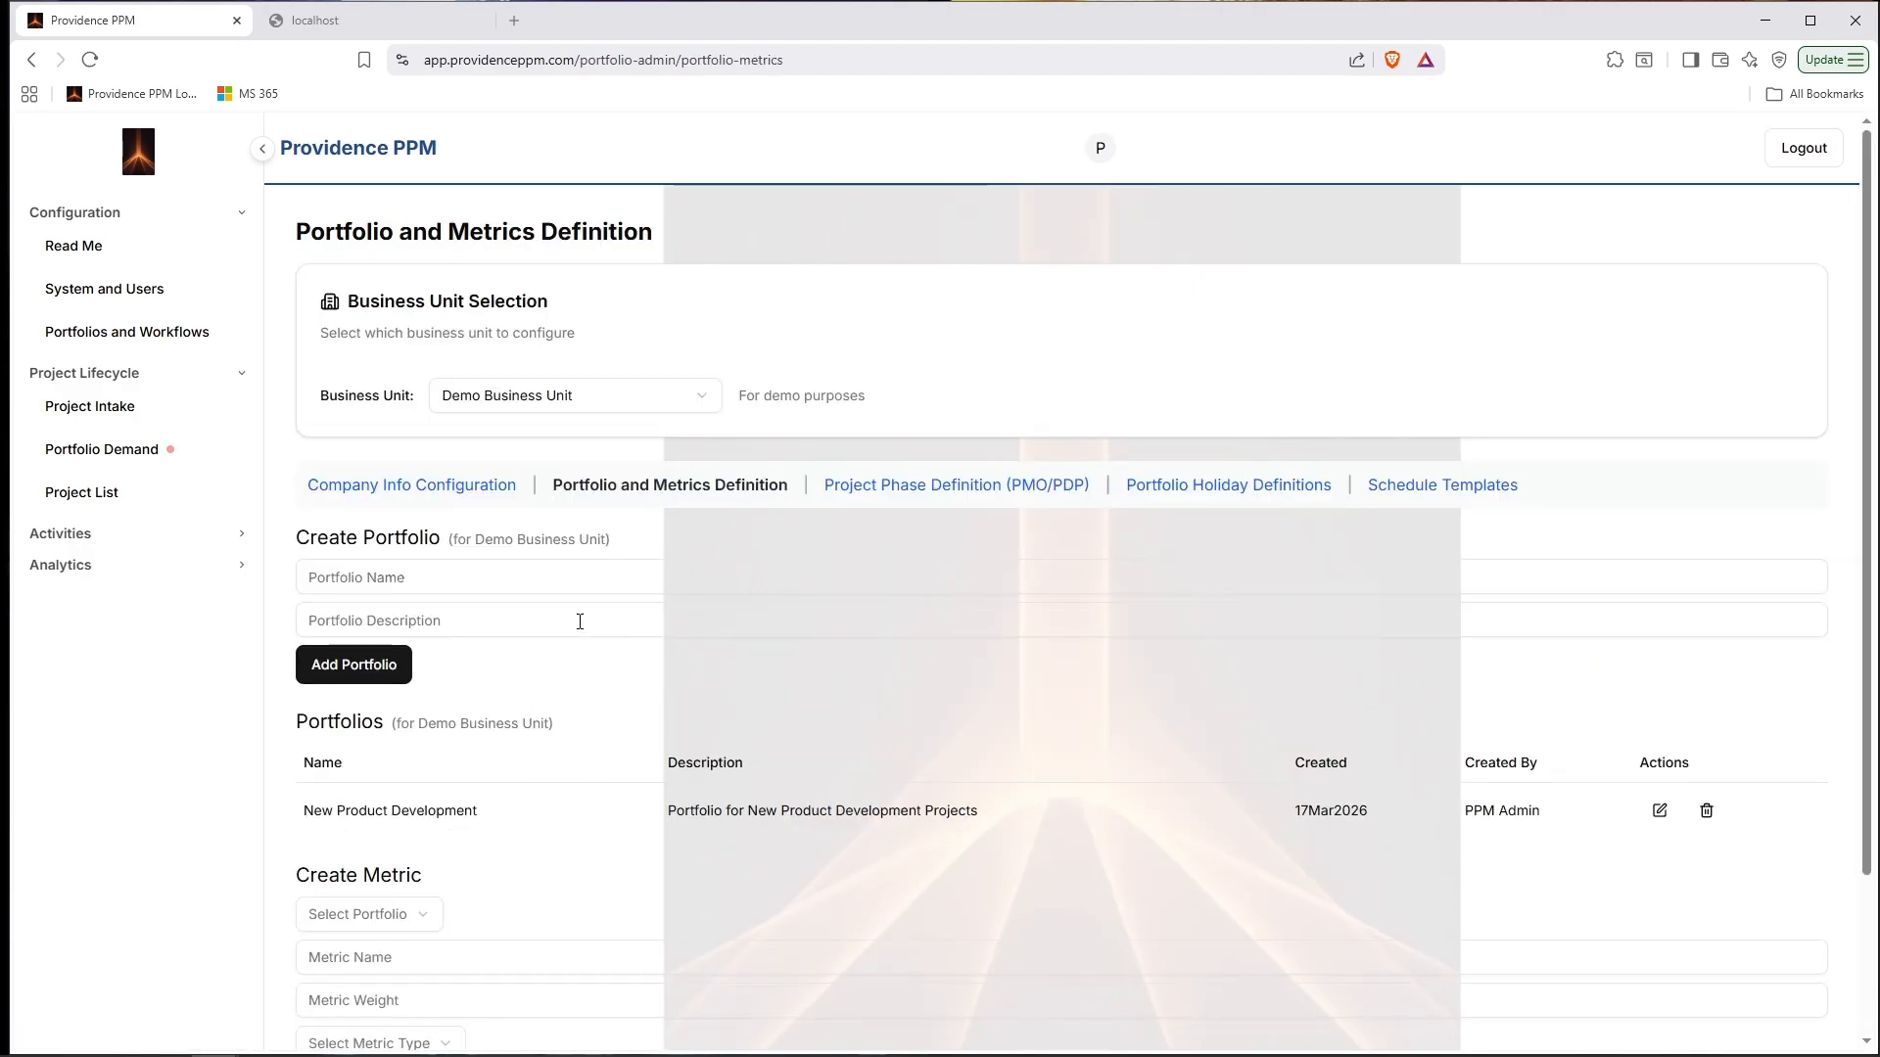
Review the weights and types of the metrics defined for the New Product Development portfolio.
scroll(483, 611, "down", 2)
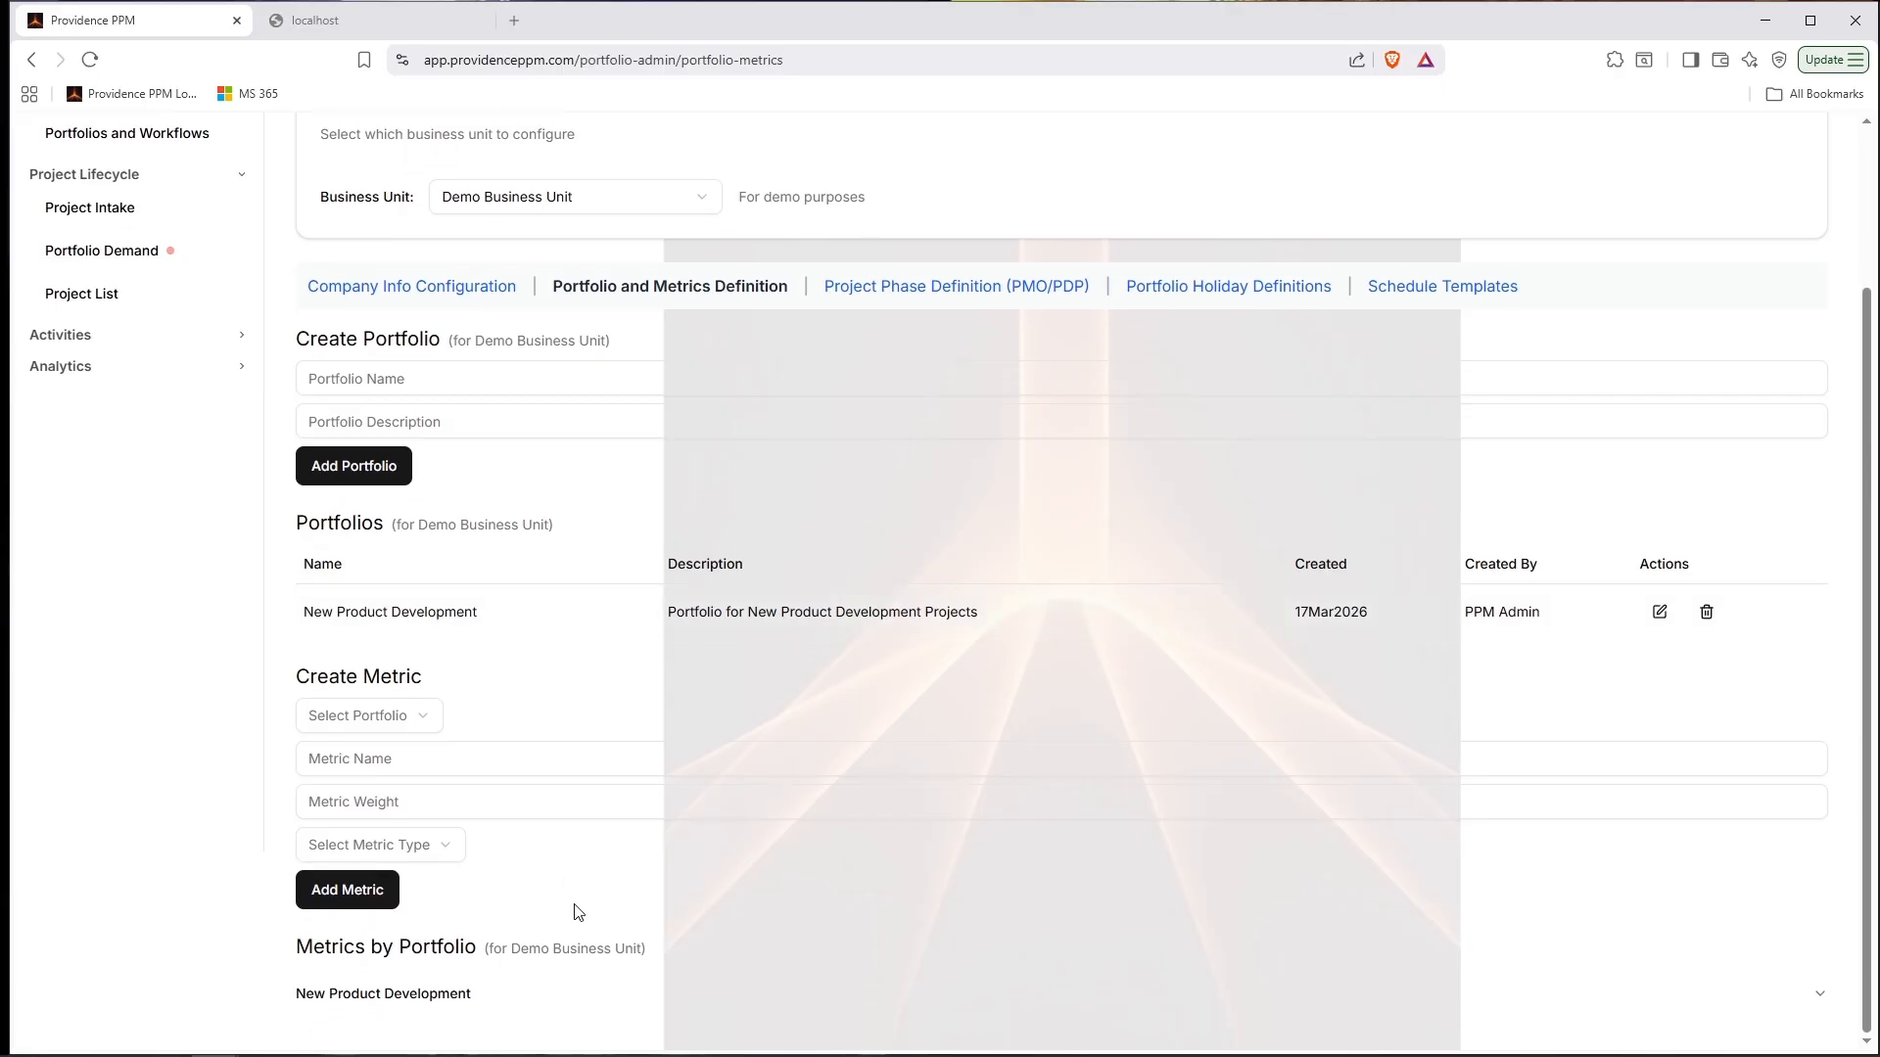
left_click(412, 995)
scroll(413, 959, "down", 2)
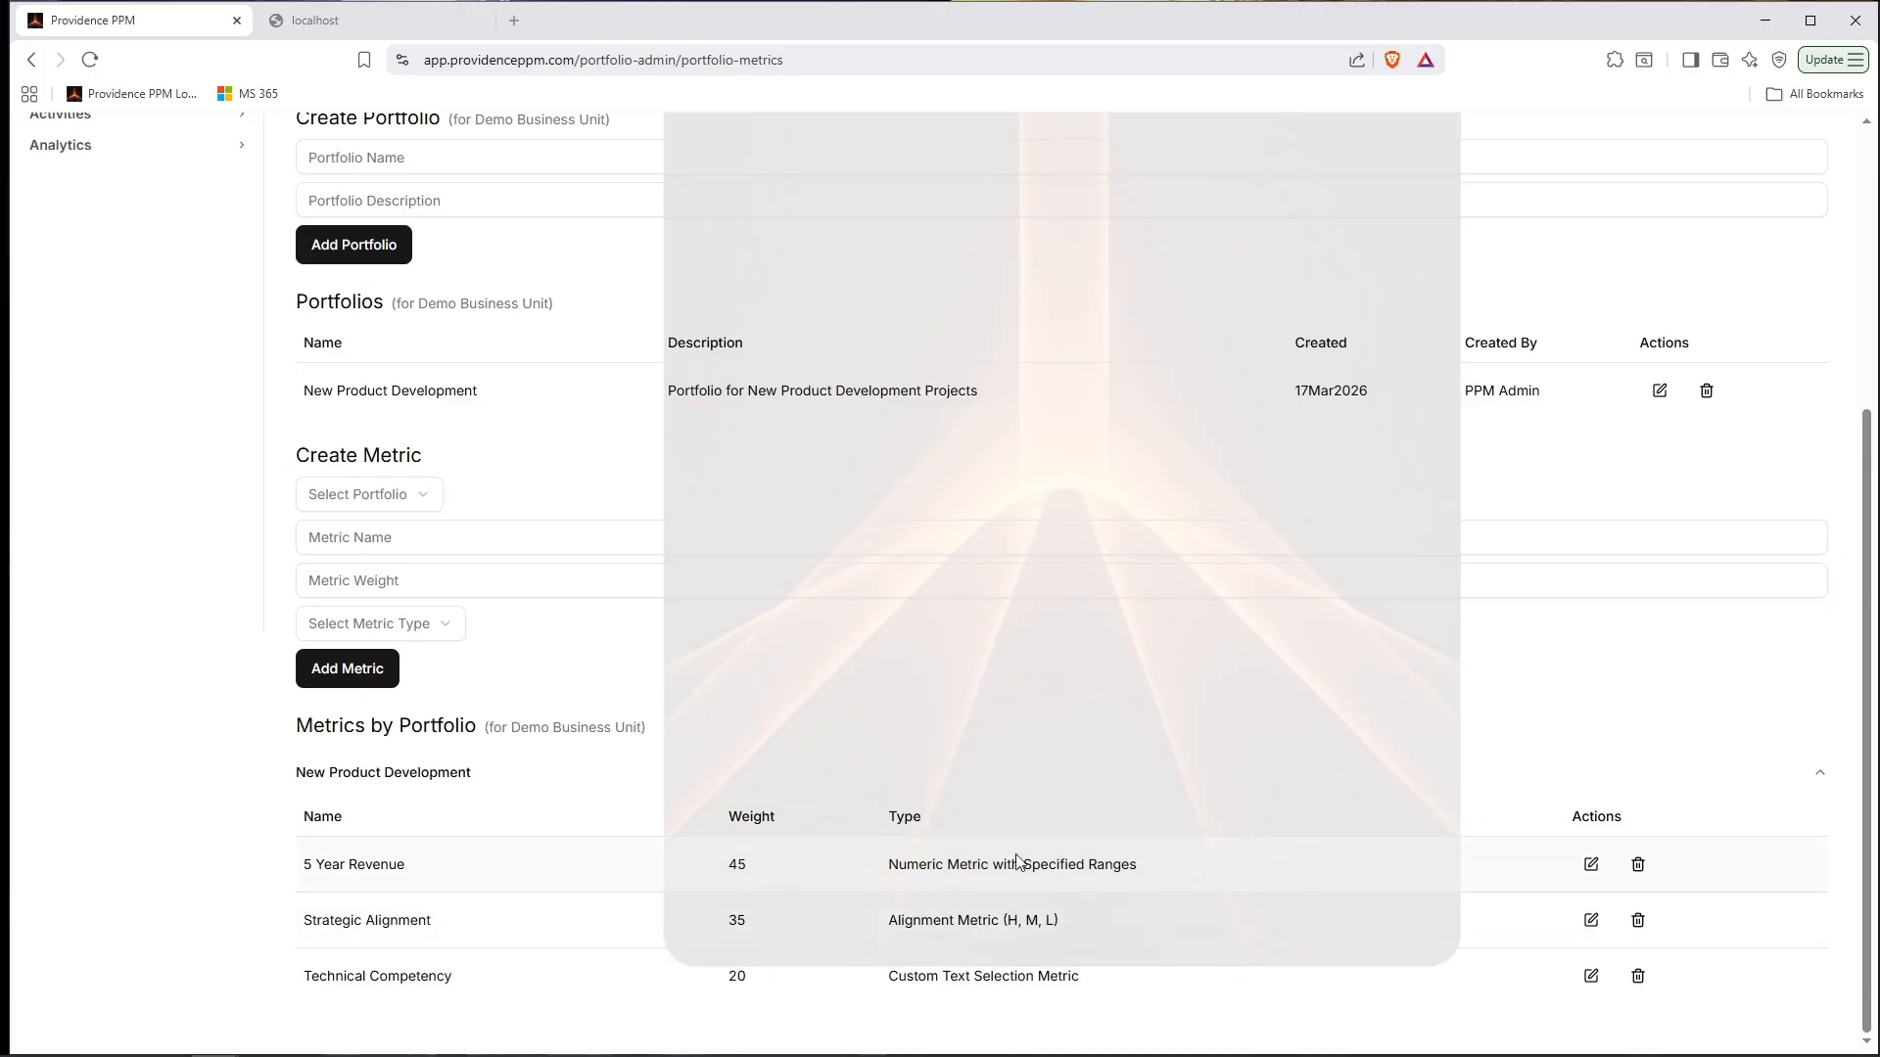
scroll(1004, 856, "up", 4)
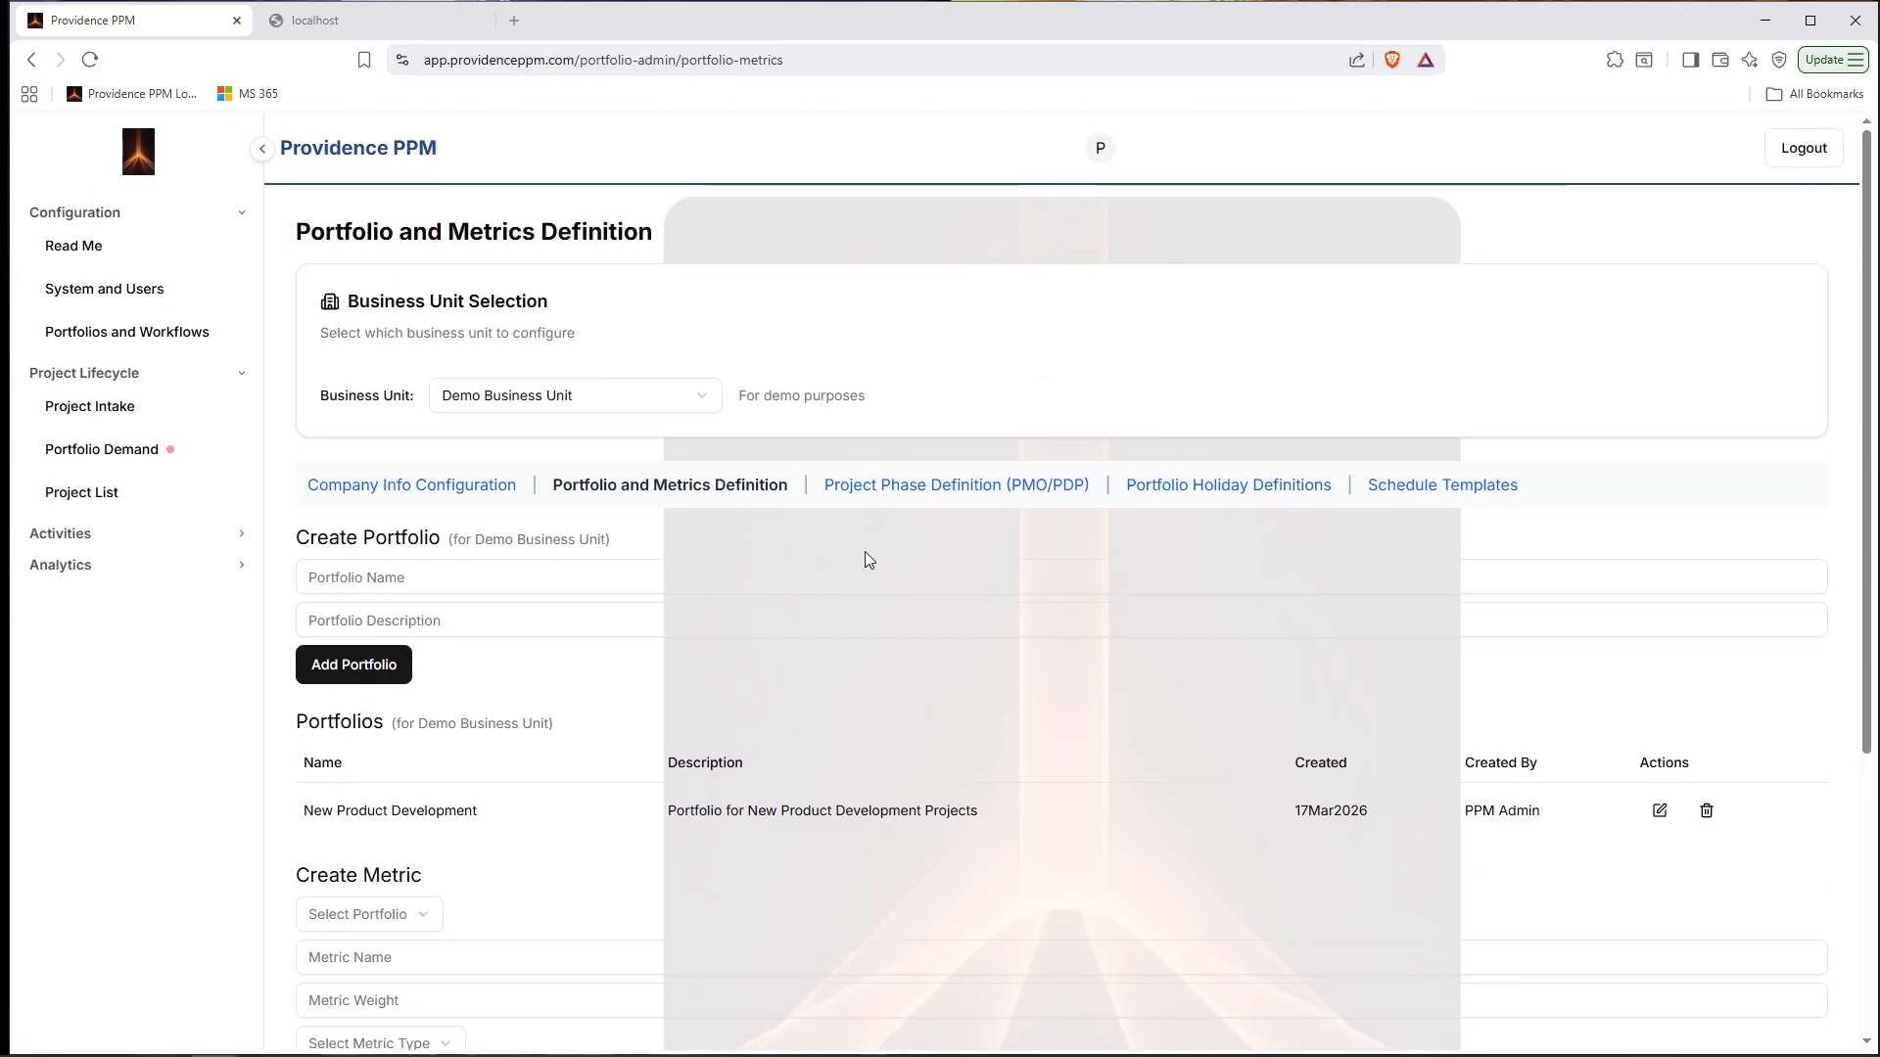
Open Project Intake and switch the business unit to Pronoia Main, then back to Demo Business Unit.
left_click(115, 418)
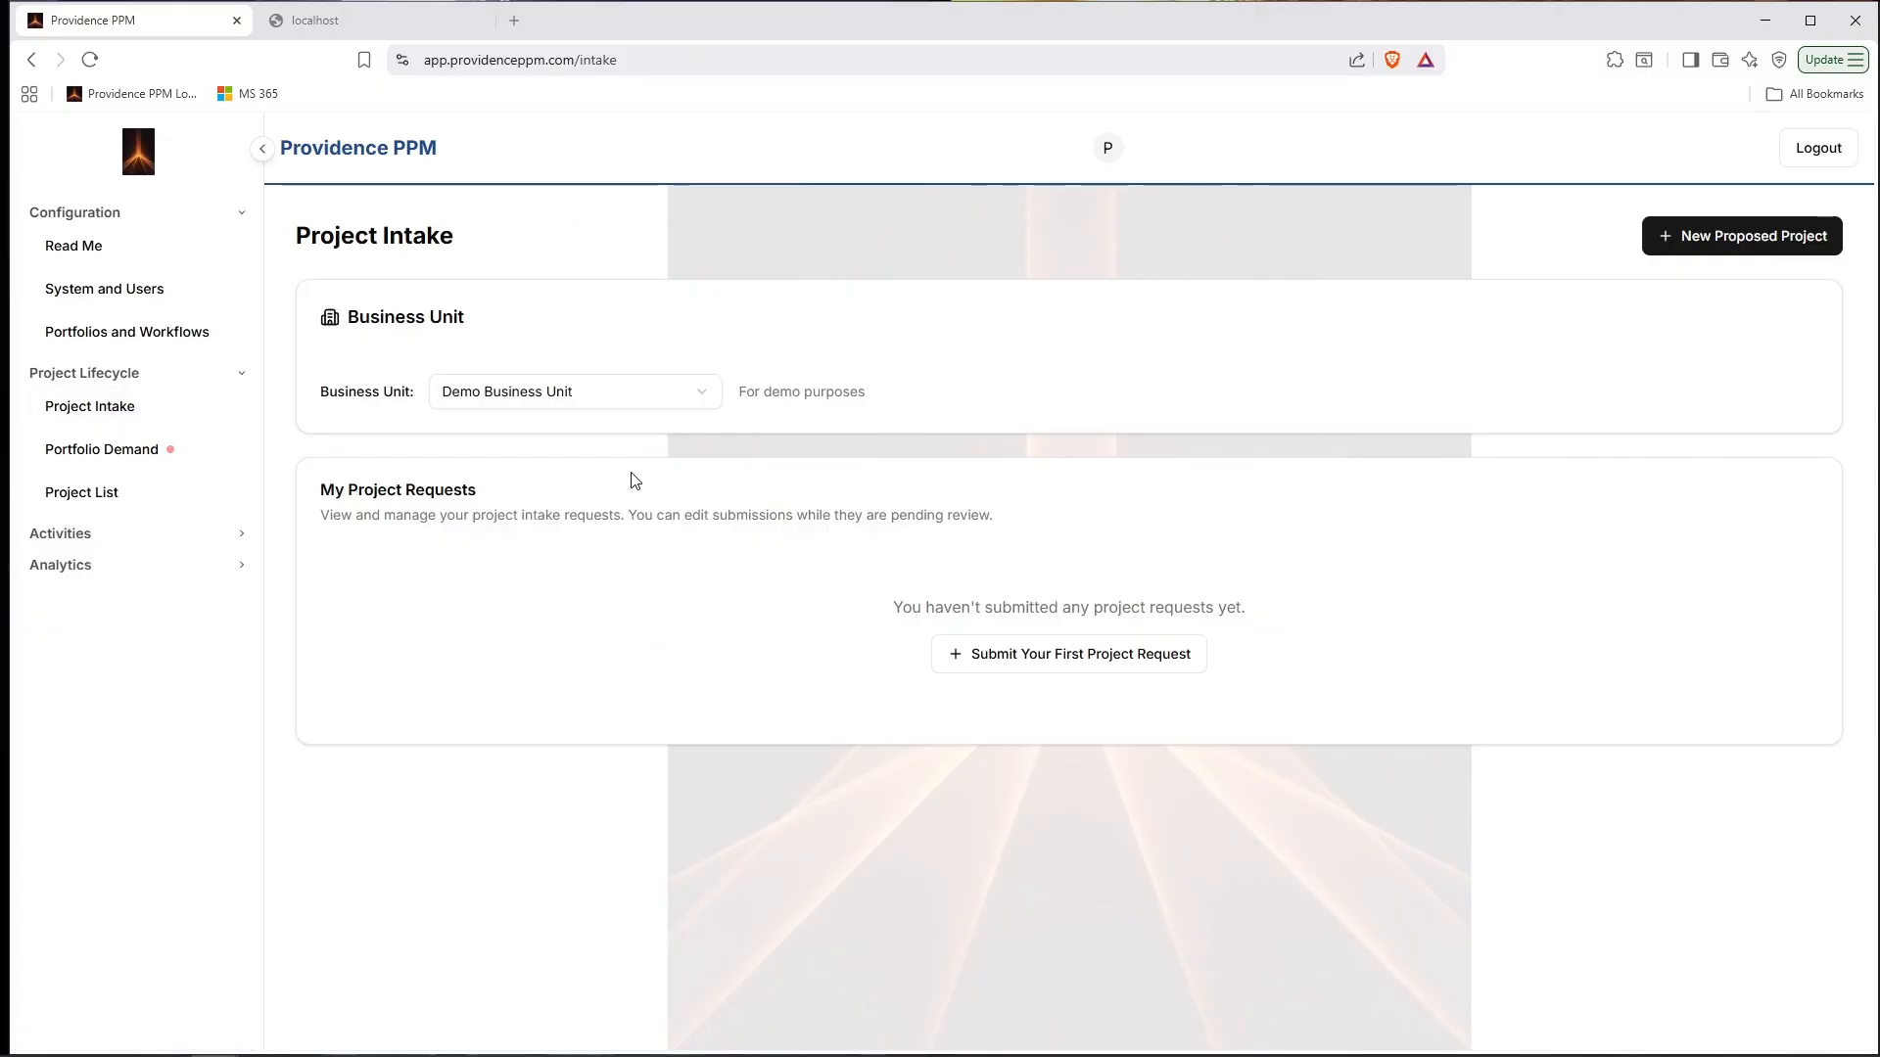
left_click(704, 398)
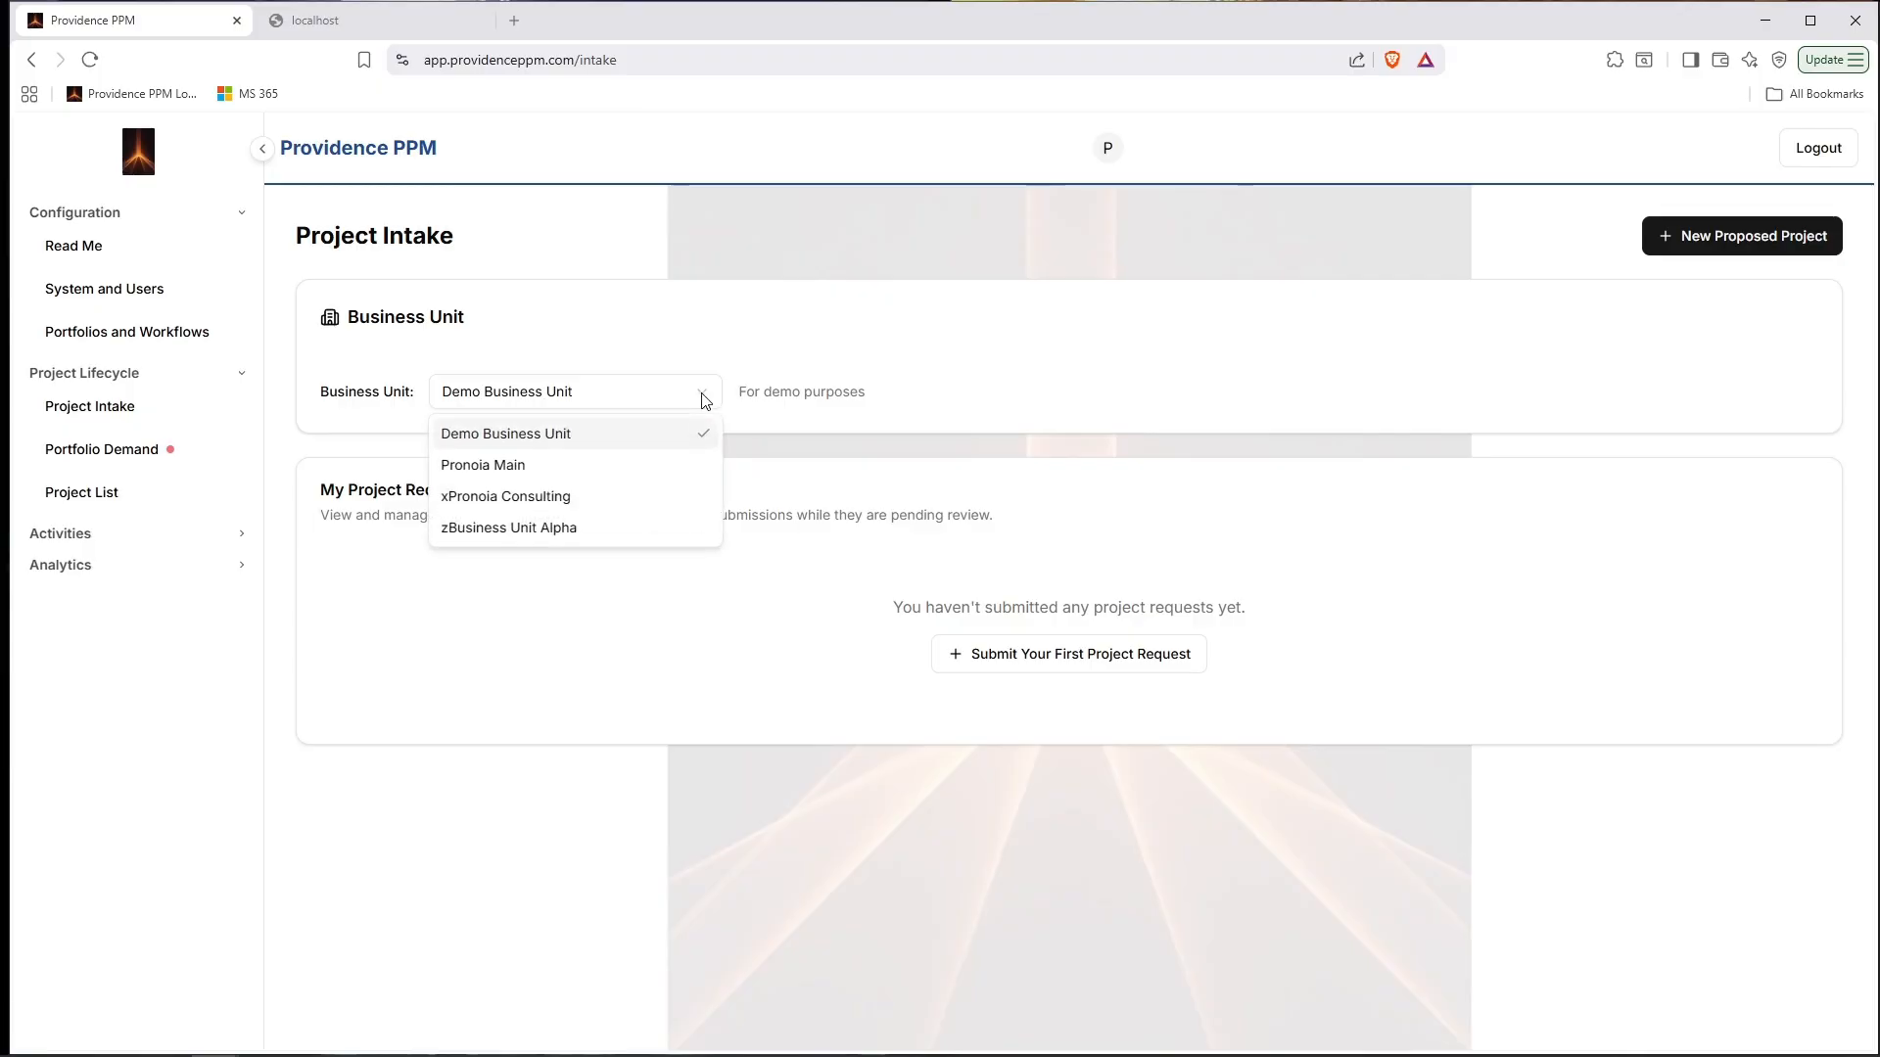
left_click(554, 473)
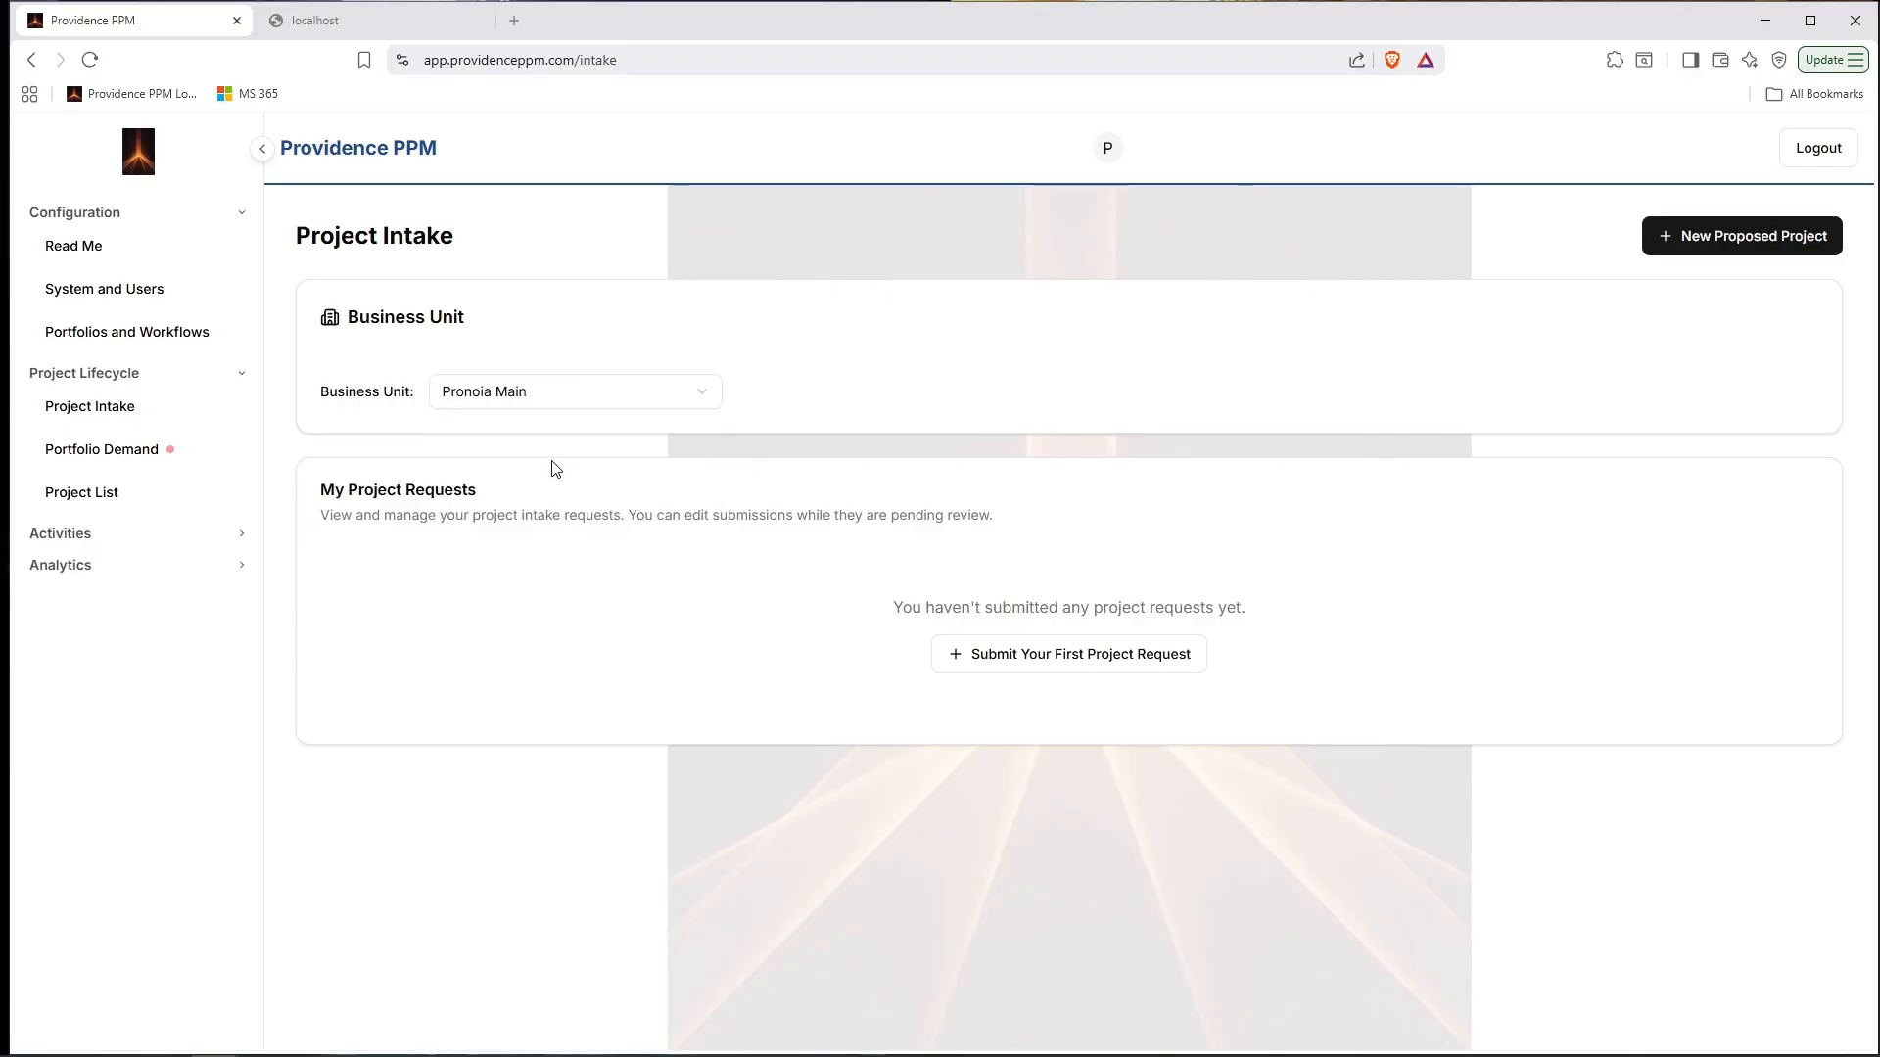
left_click(651, 398)
left_click(607, 421)
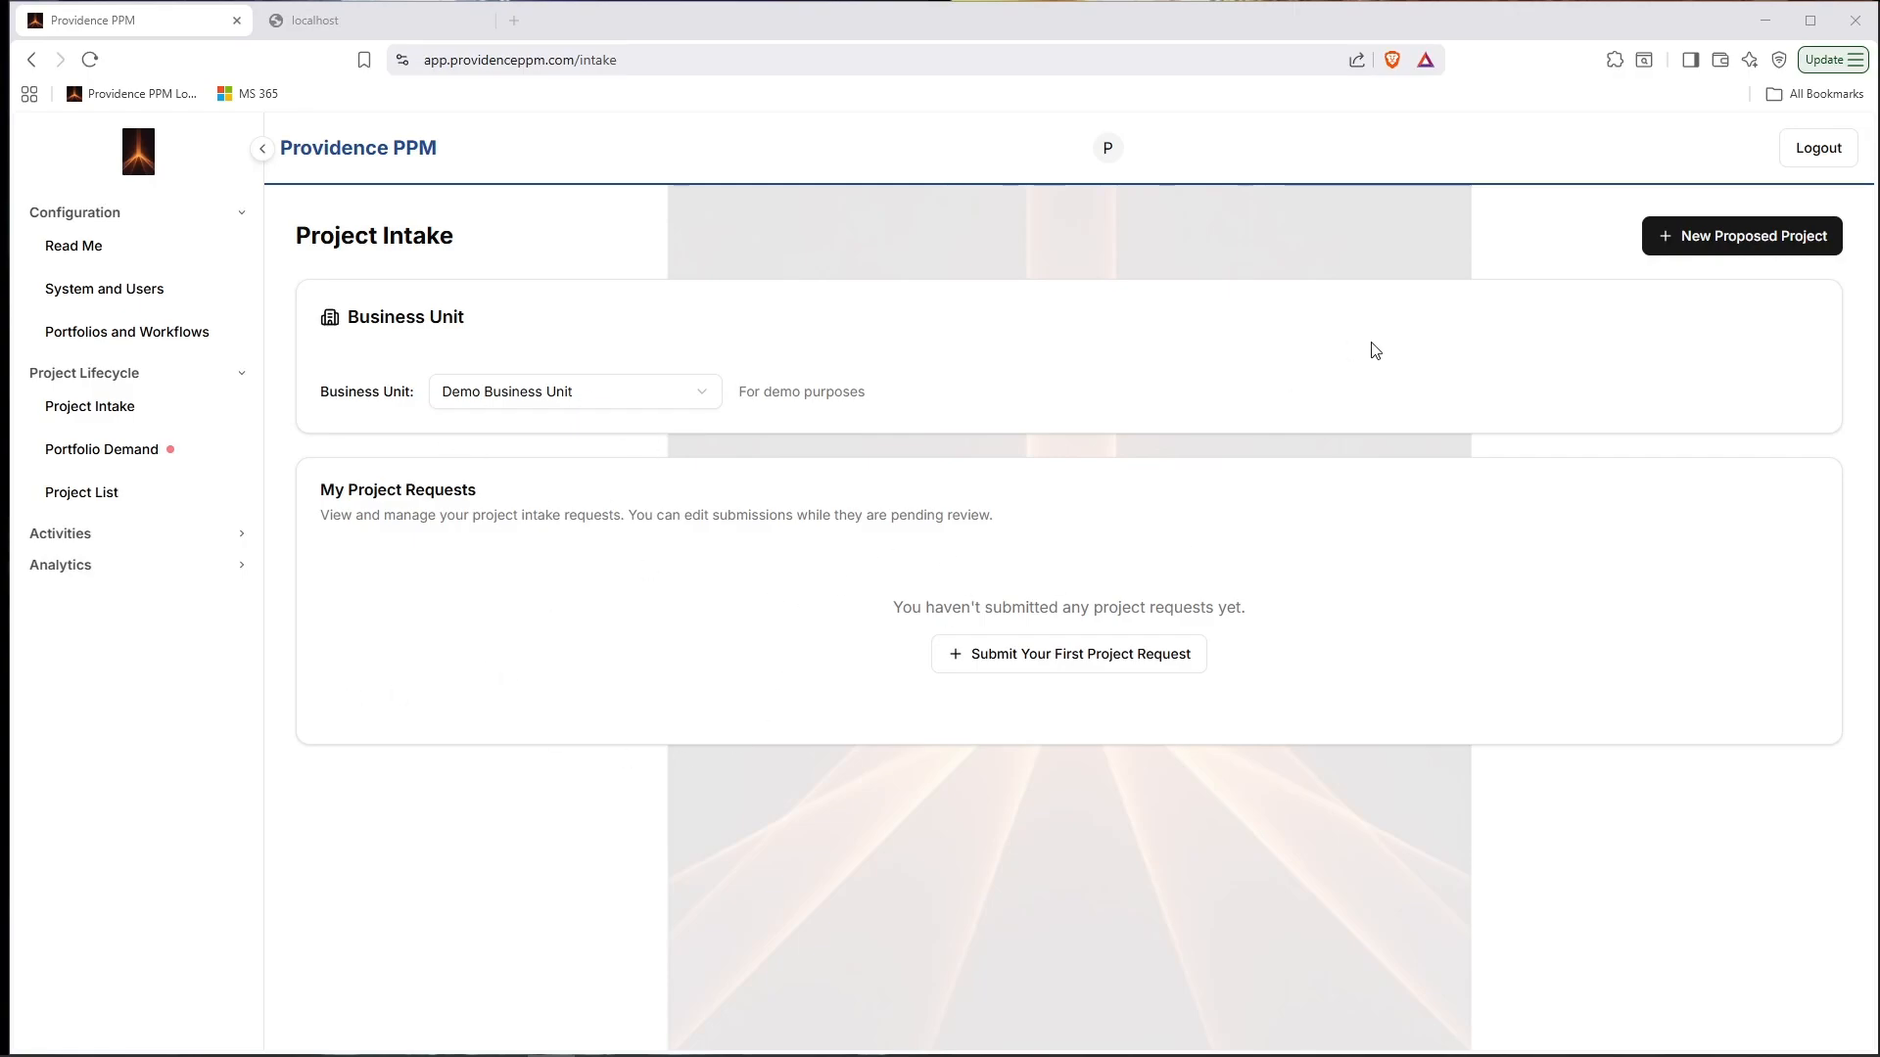
Start a new proposed project named "New Product 1" with the description "Develop and Launch a new product".
left_click(1723, 237)
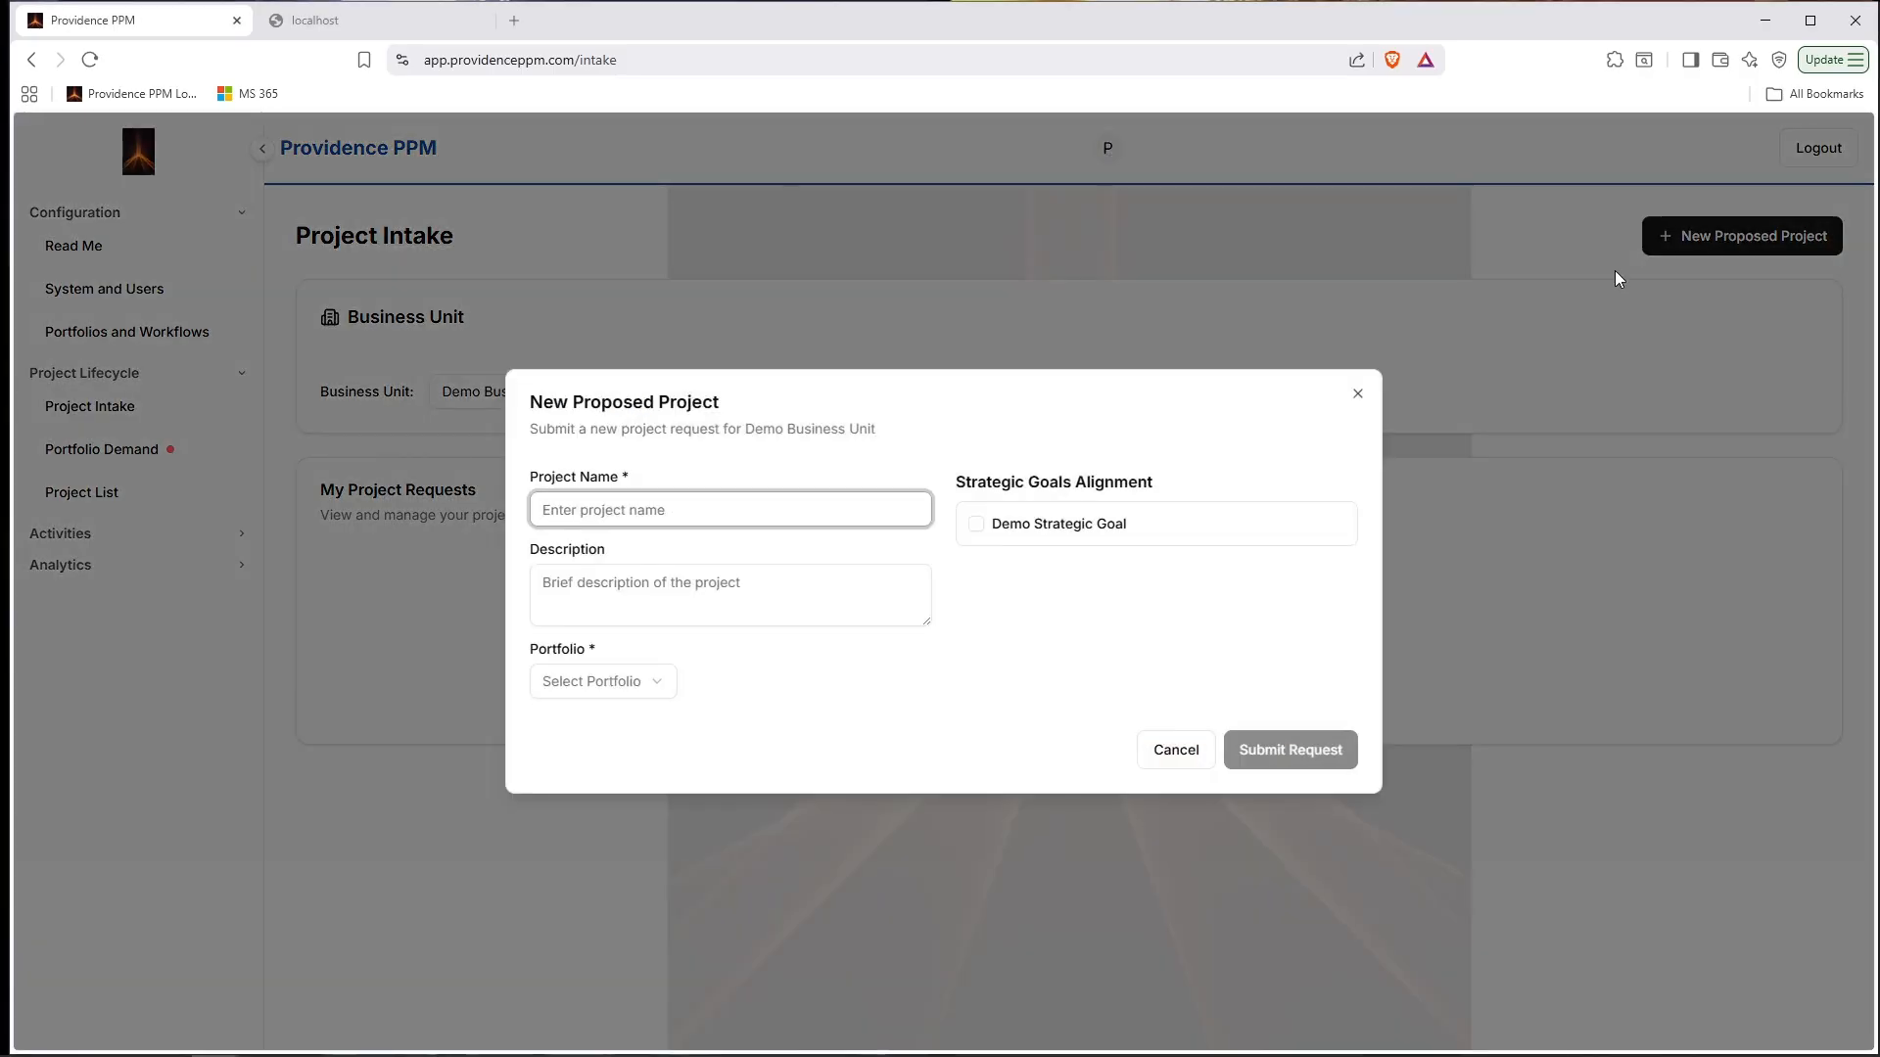
type("New Product 1")
left_click(707, 600)
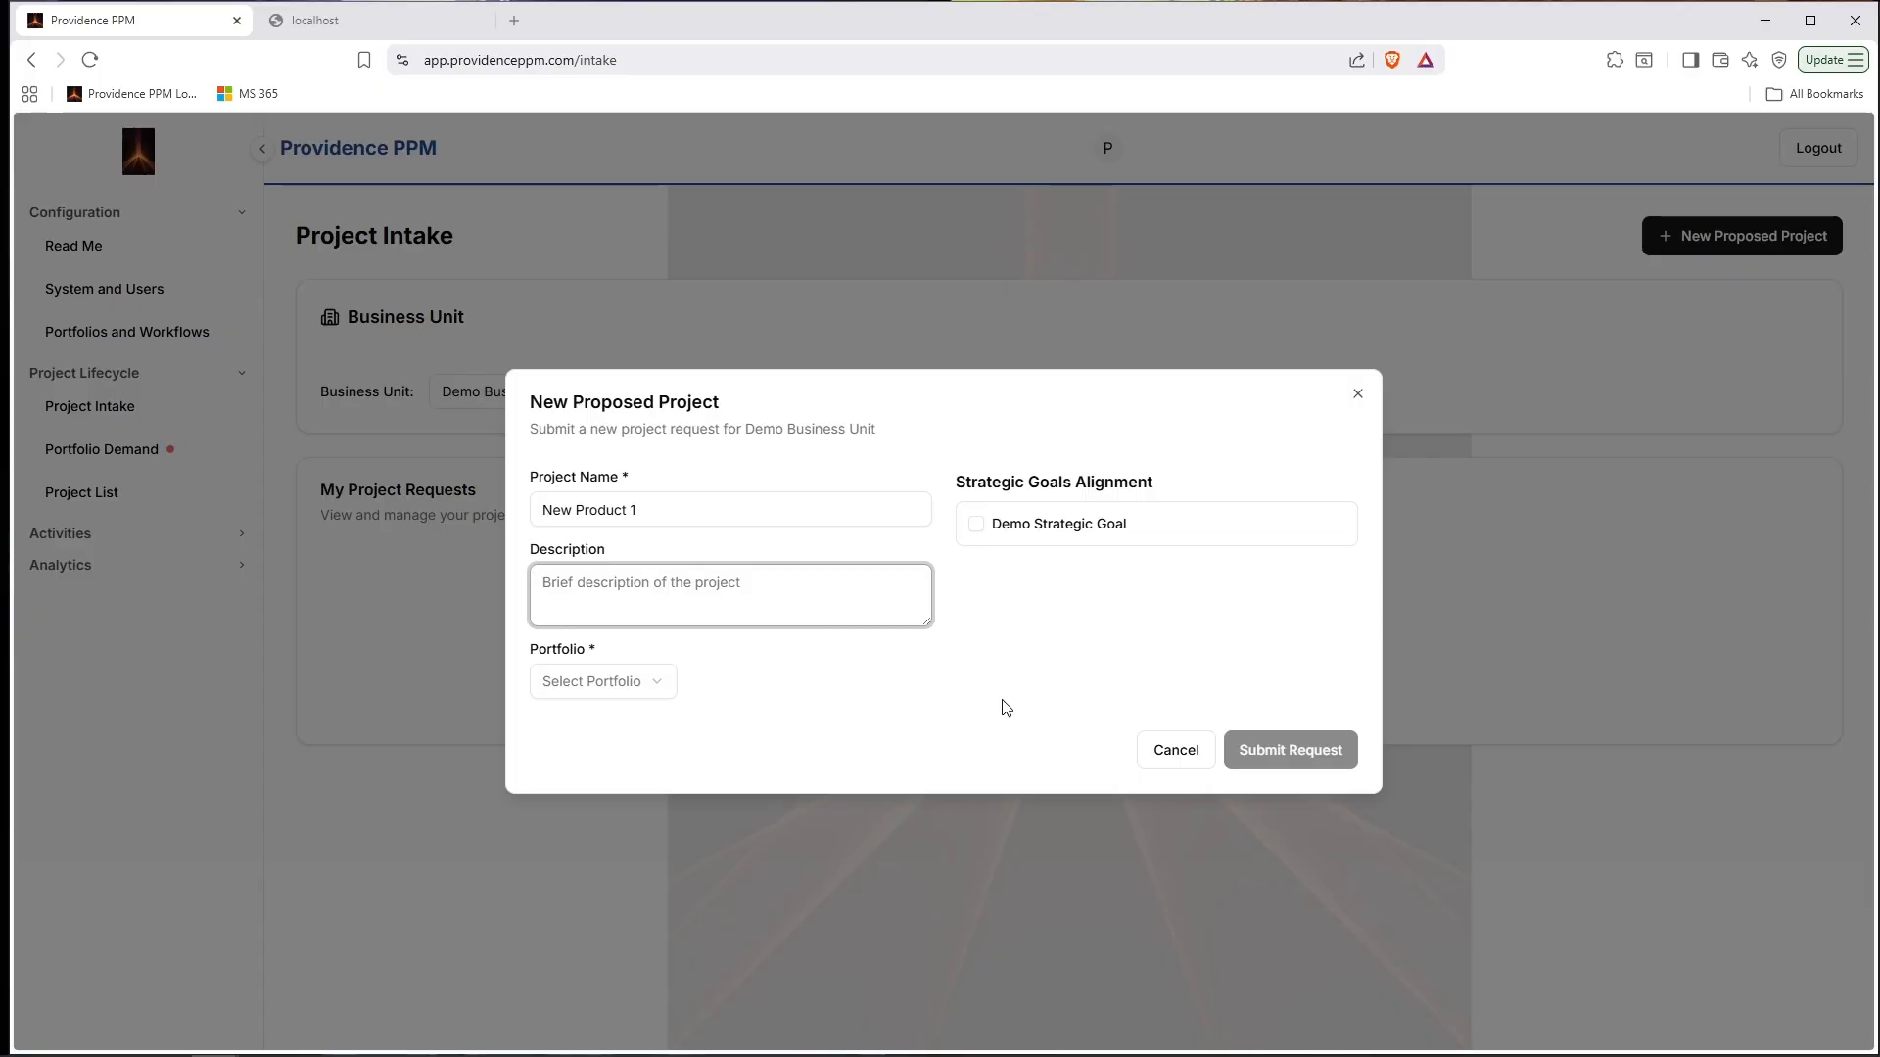
type("Dde")
key("BackSpace")
key("BackSpace")
type("evelop")
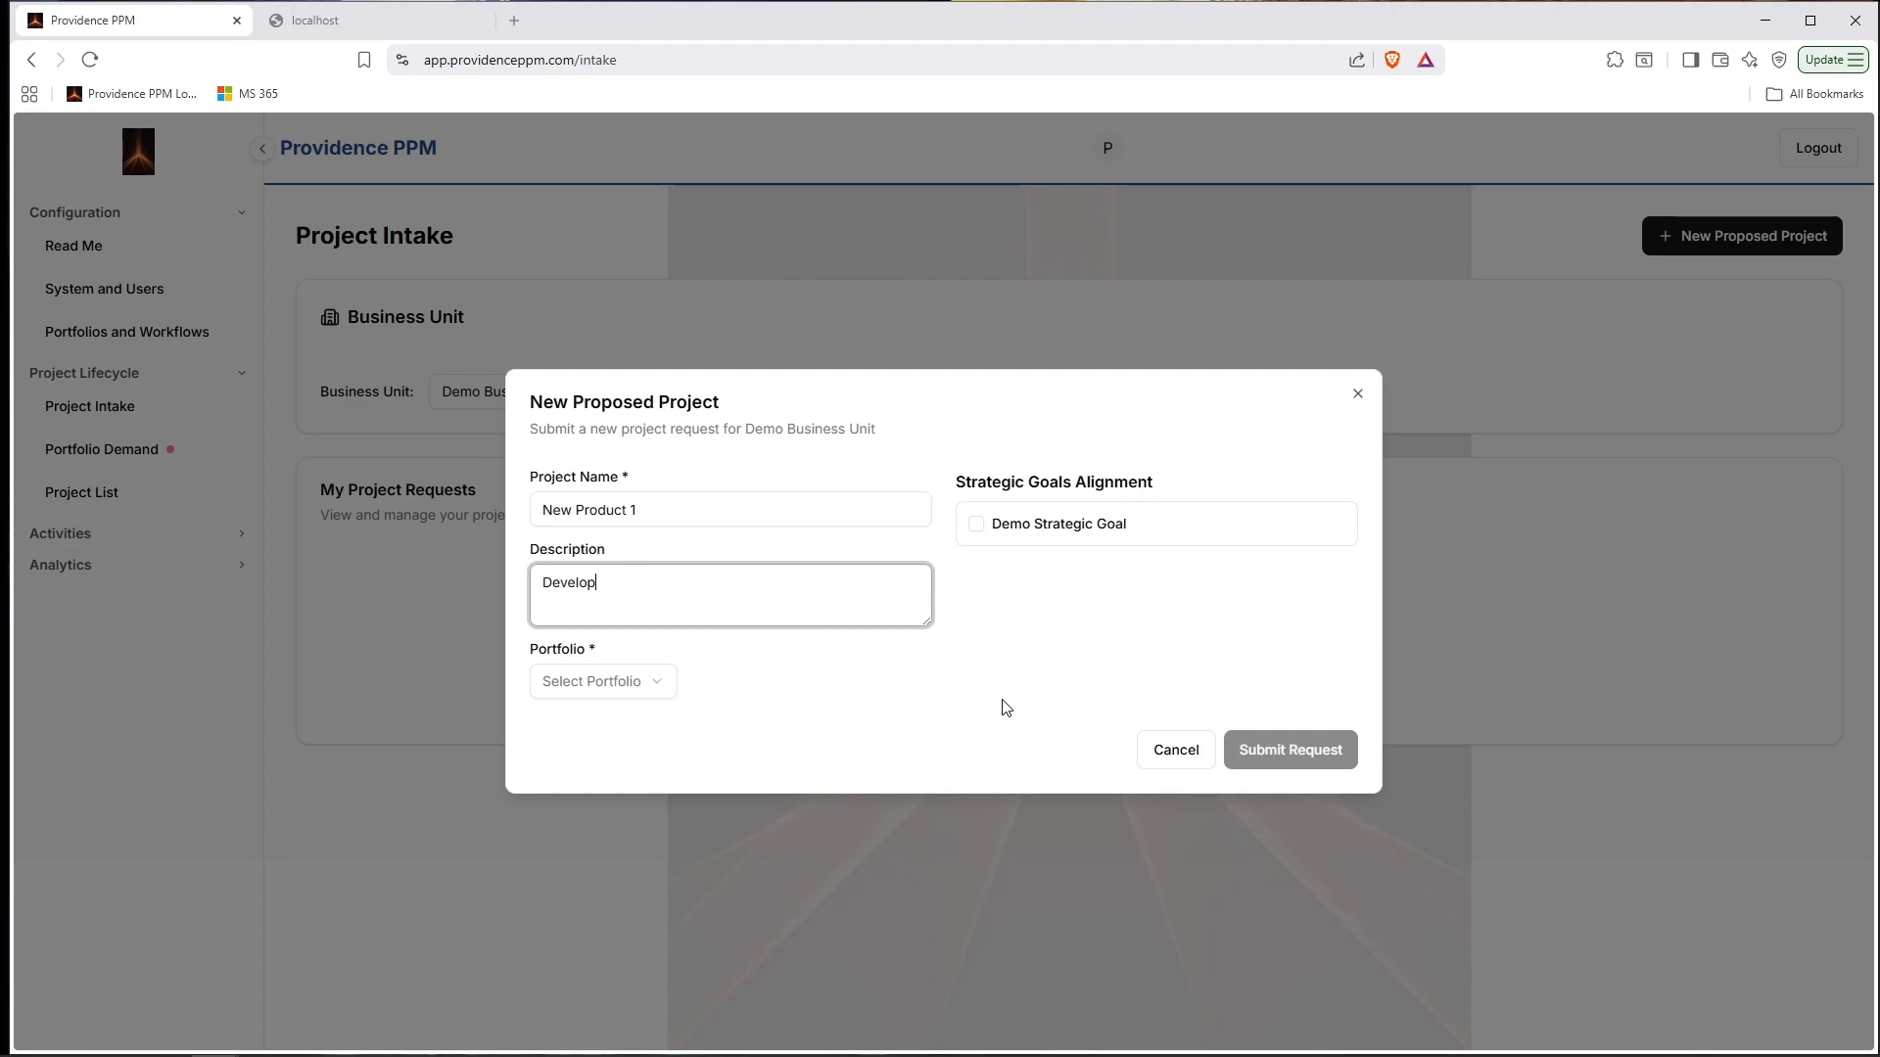
type(" and Launch a new product")
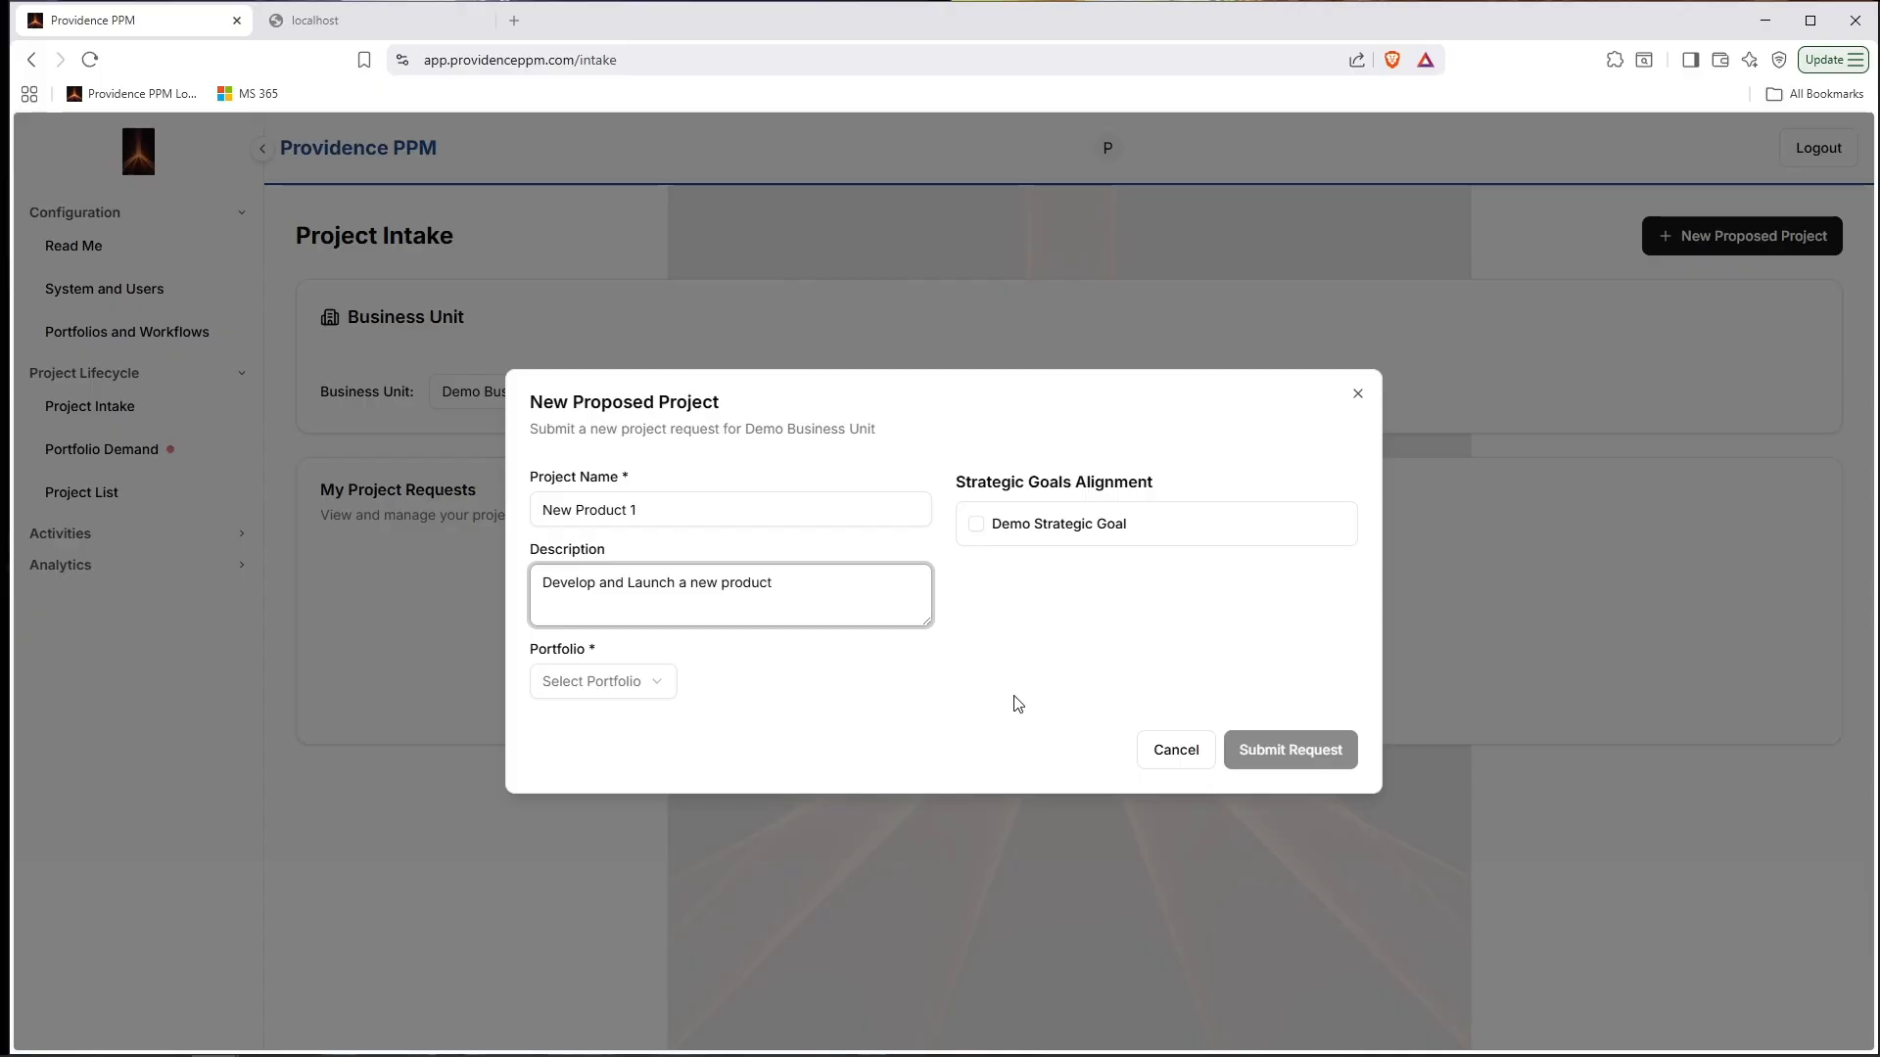
Align the proposed project with Demo Strategic Goal and assign it to the New Product Development portfolio.
left_click(977, 528)
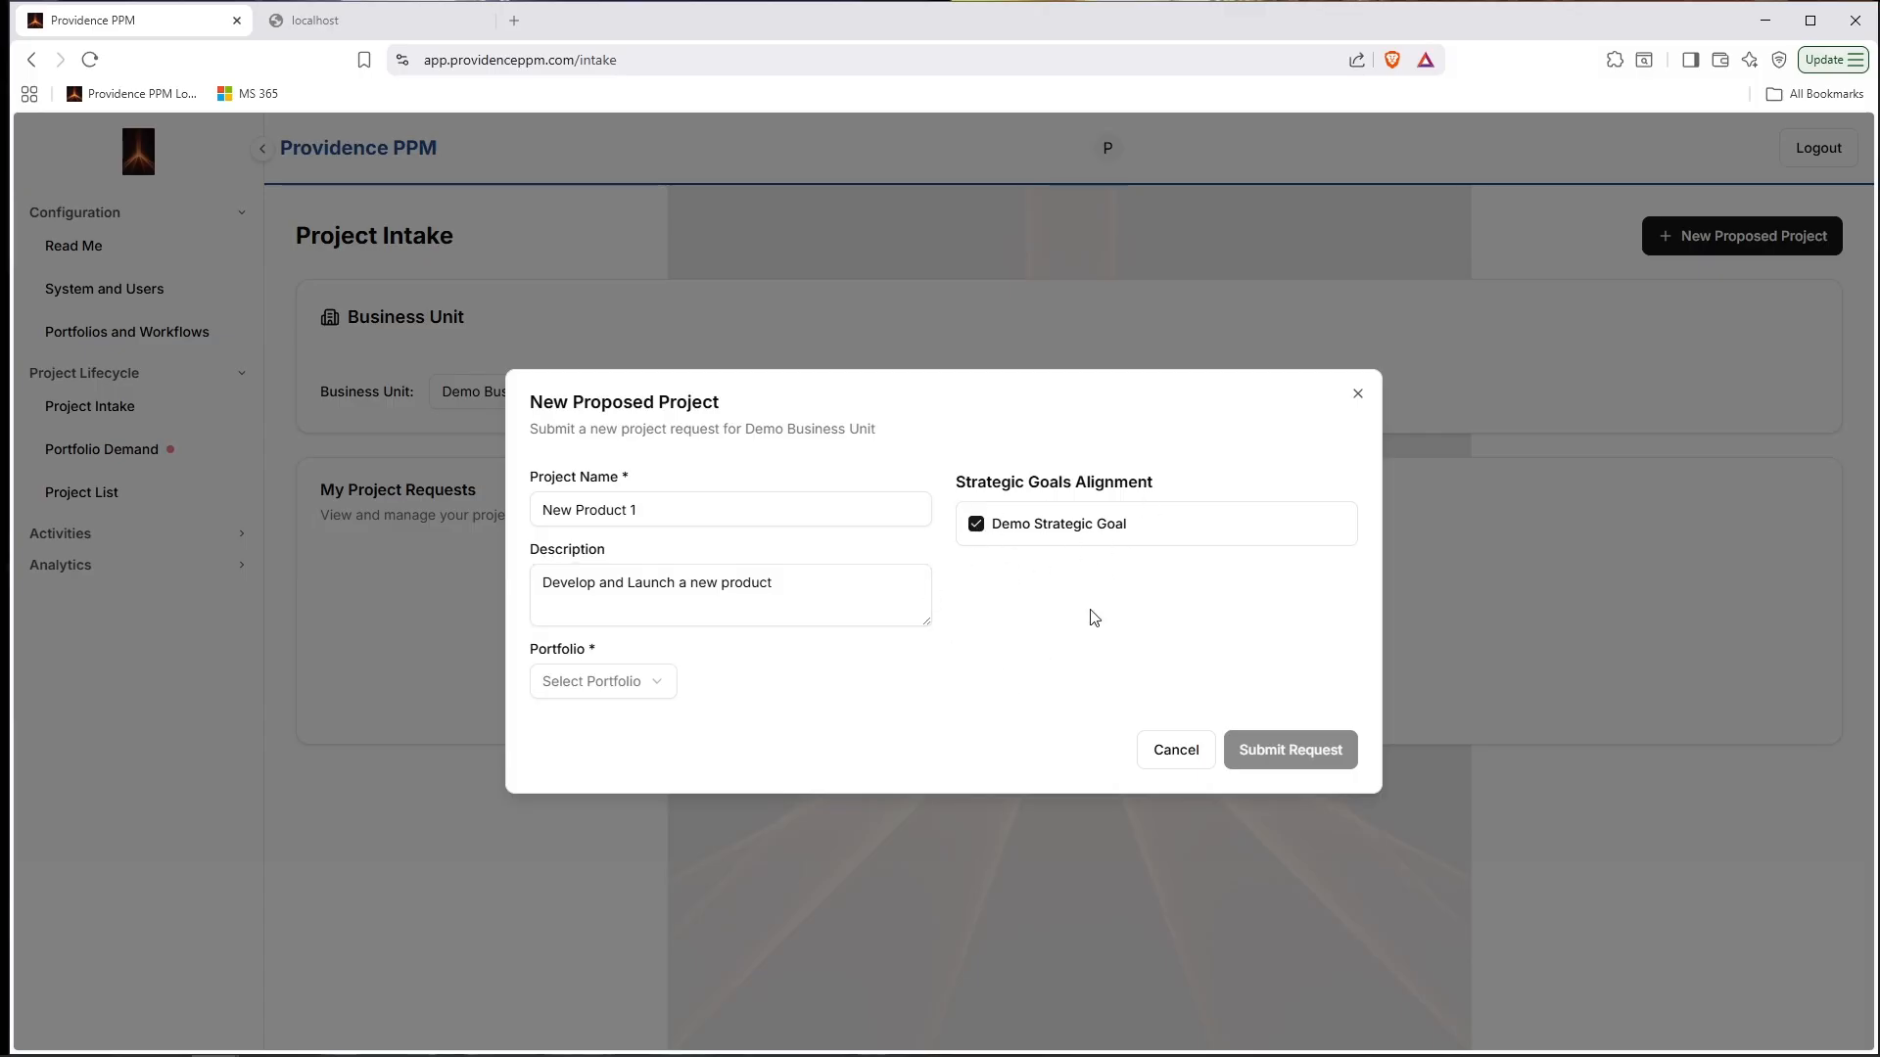
left_click(662, 691)
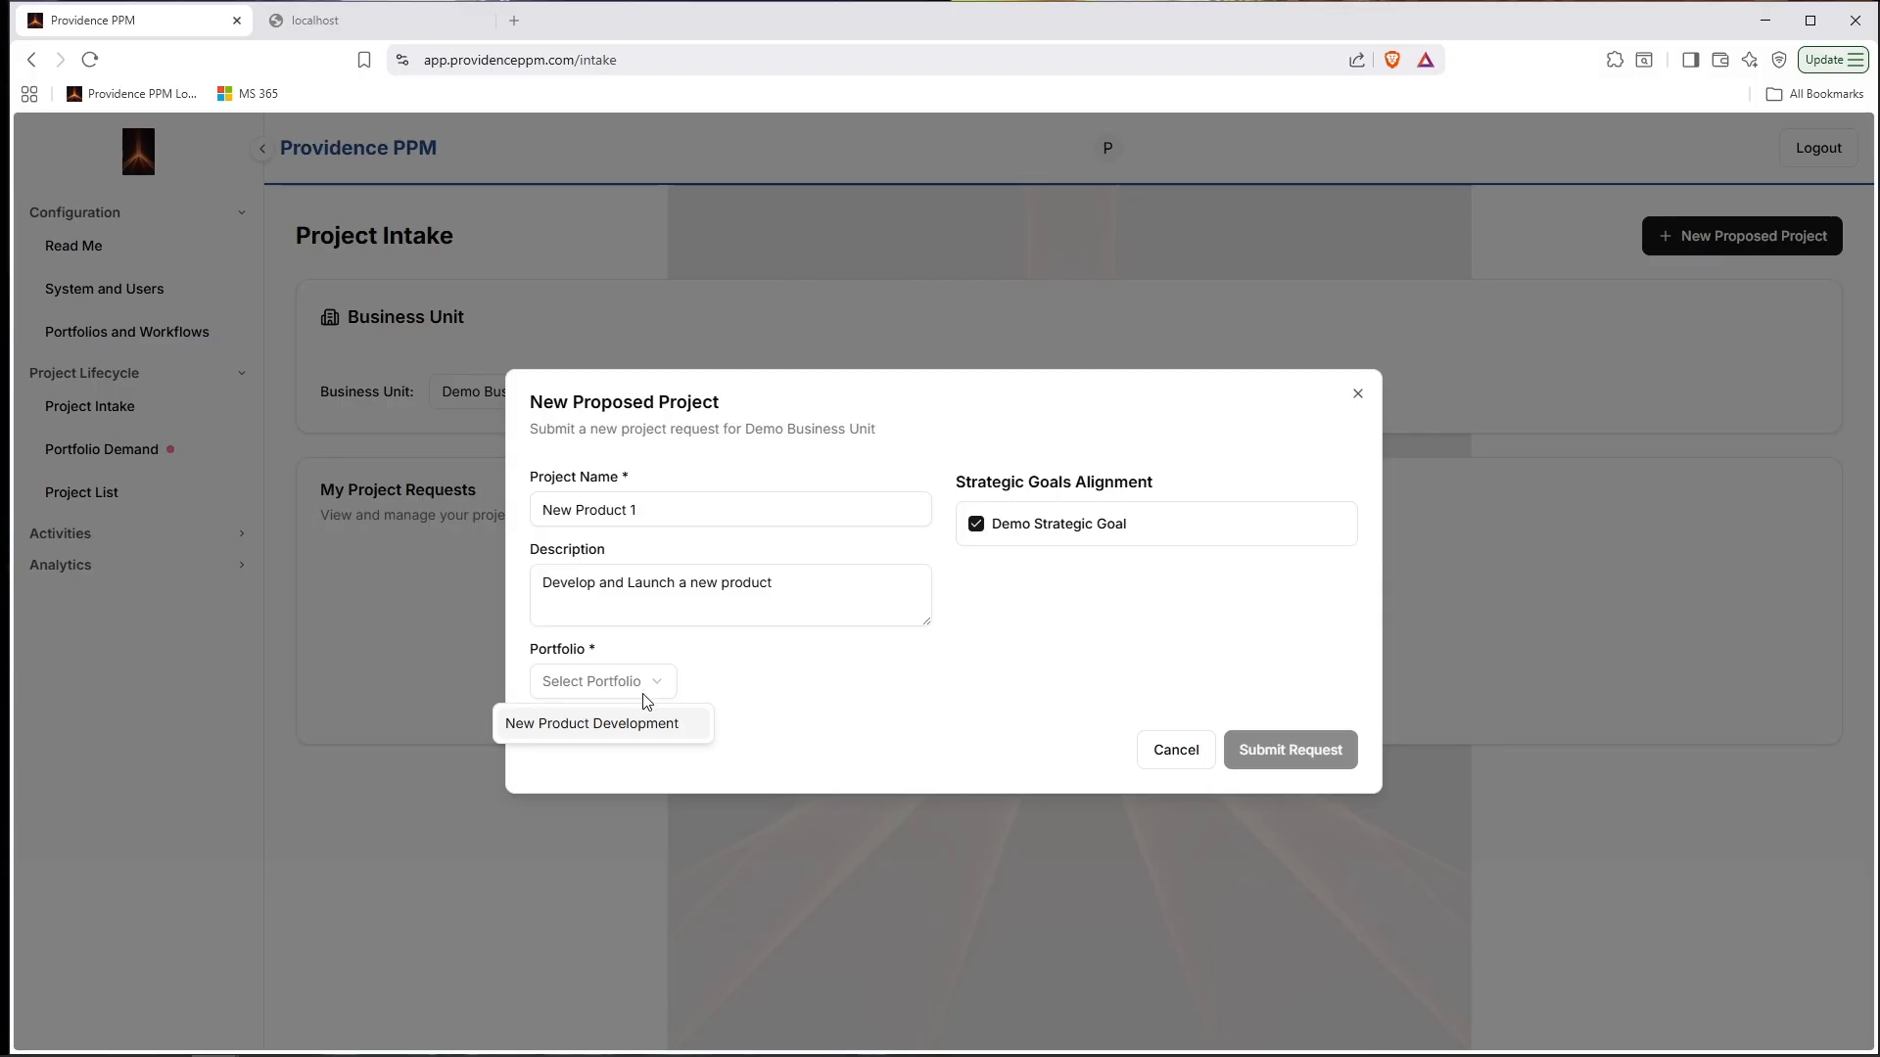
left_click(628, 726)
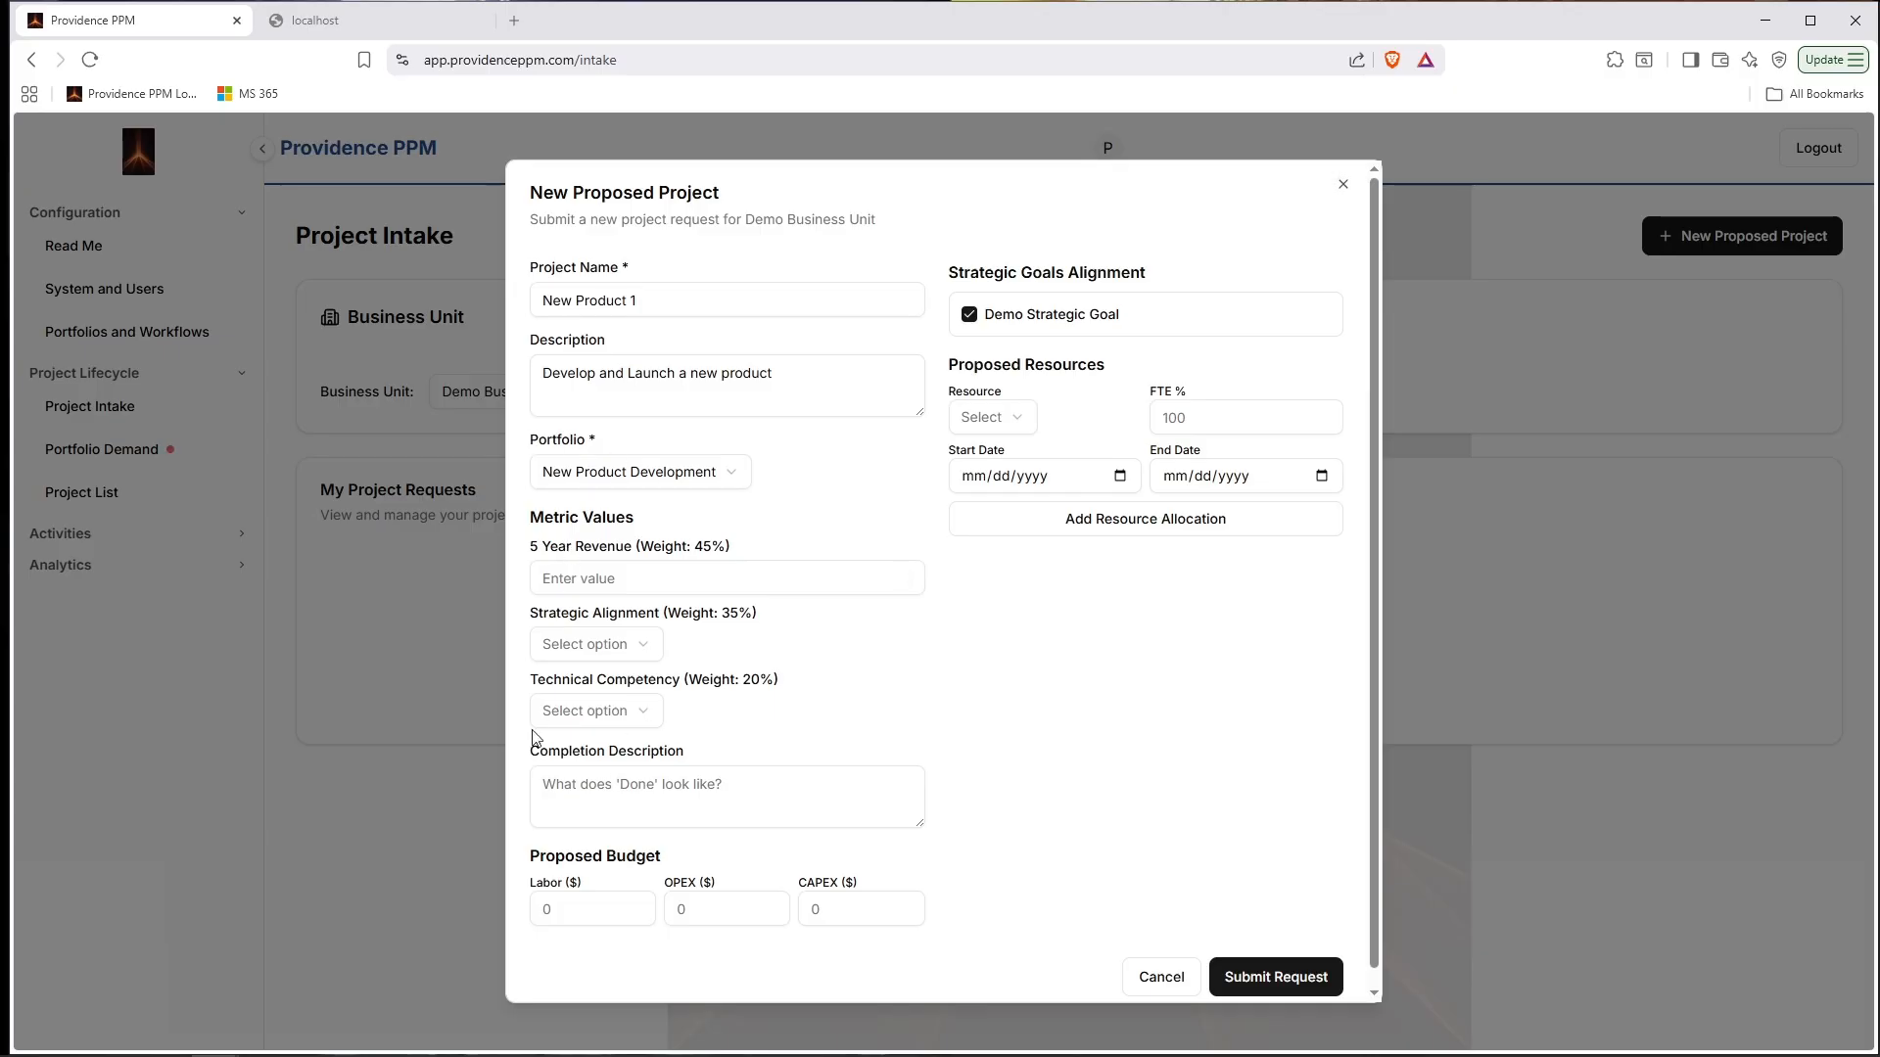
Set the metric values: 5 Year Revenue 1500000, Strategic Alignment High, and Technical Competency Moderately Competent.
left_click(749, 580)
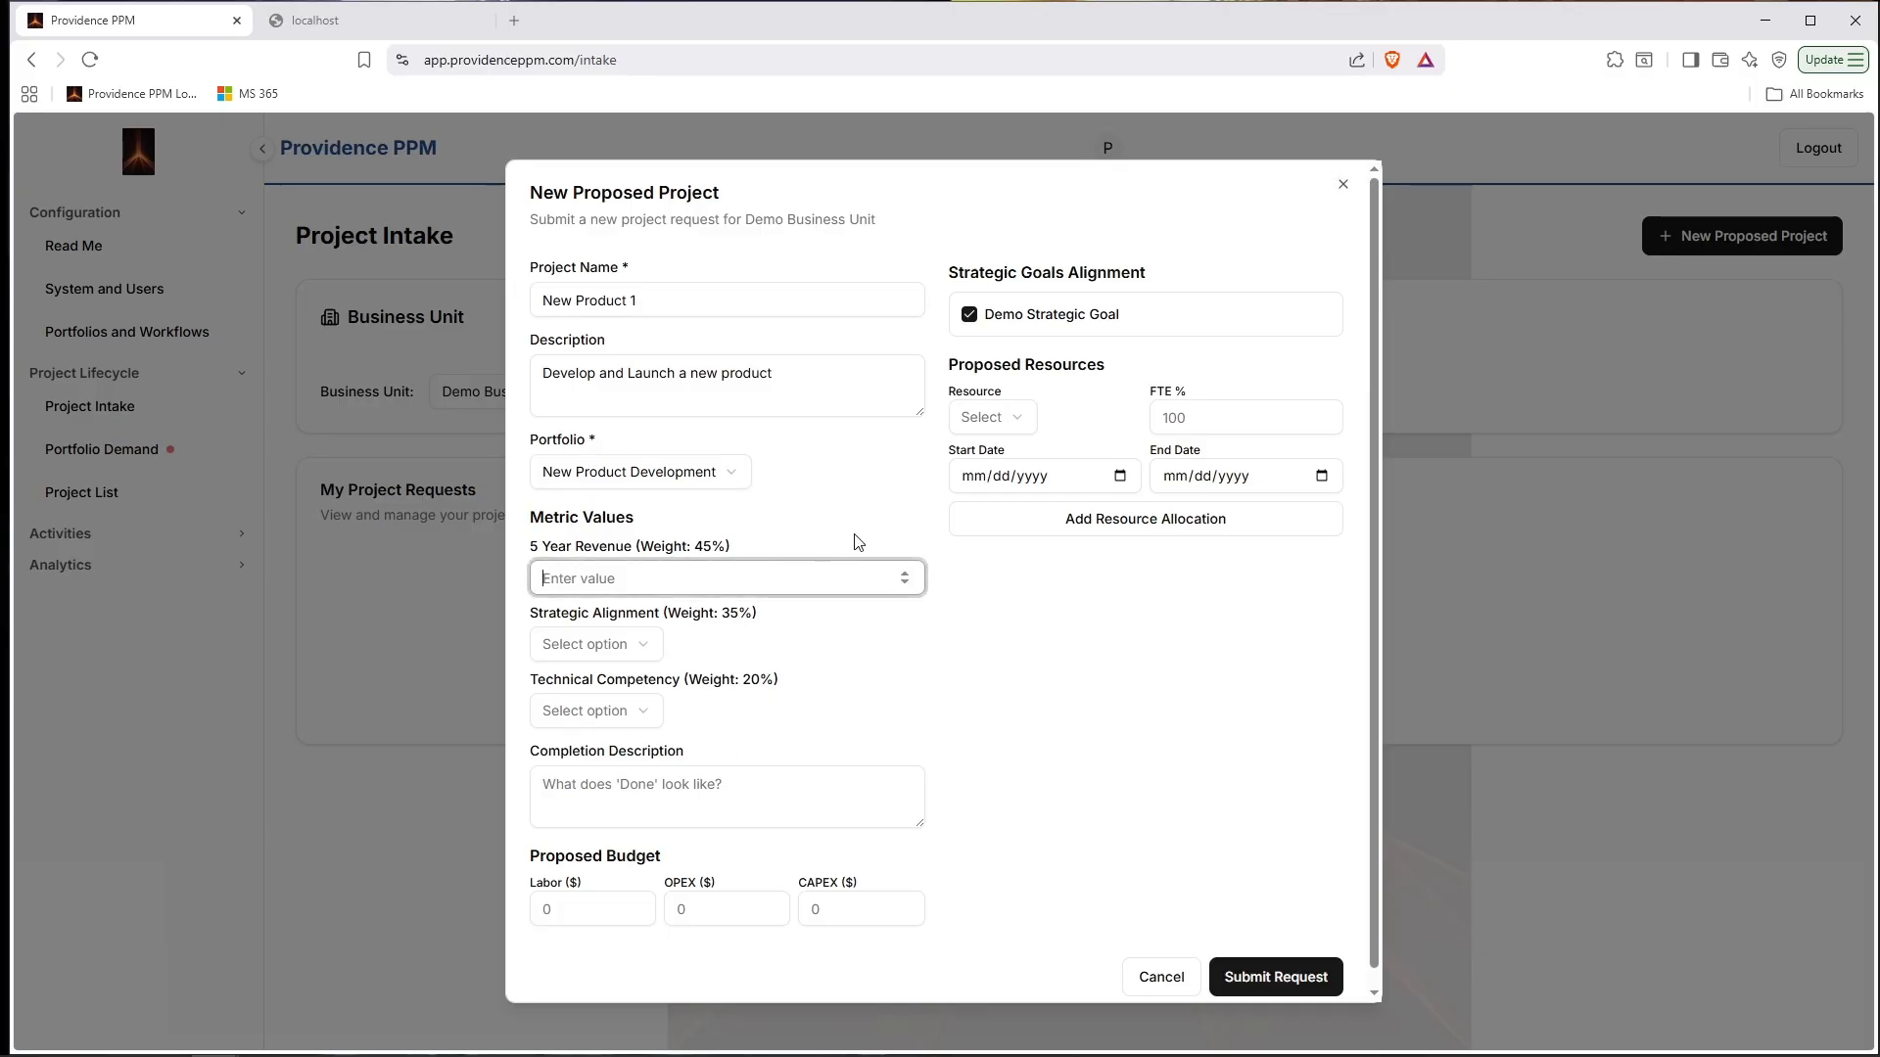
type("1500000")
left_click(638, 654)
left_click(603, 688)
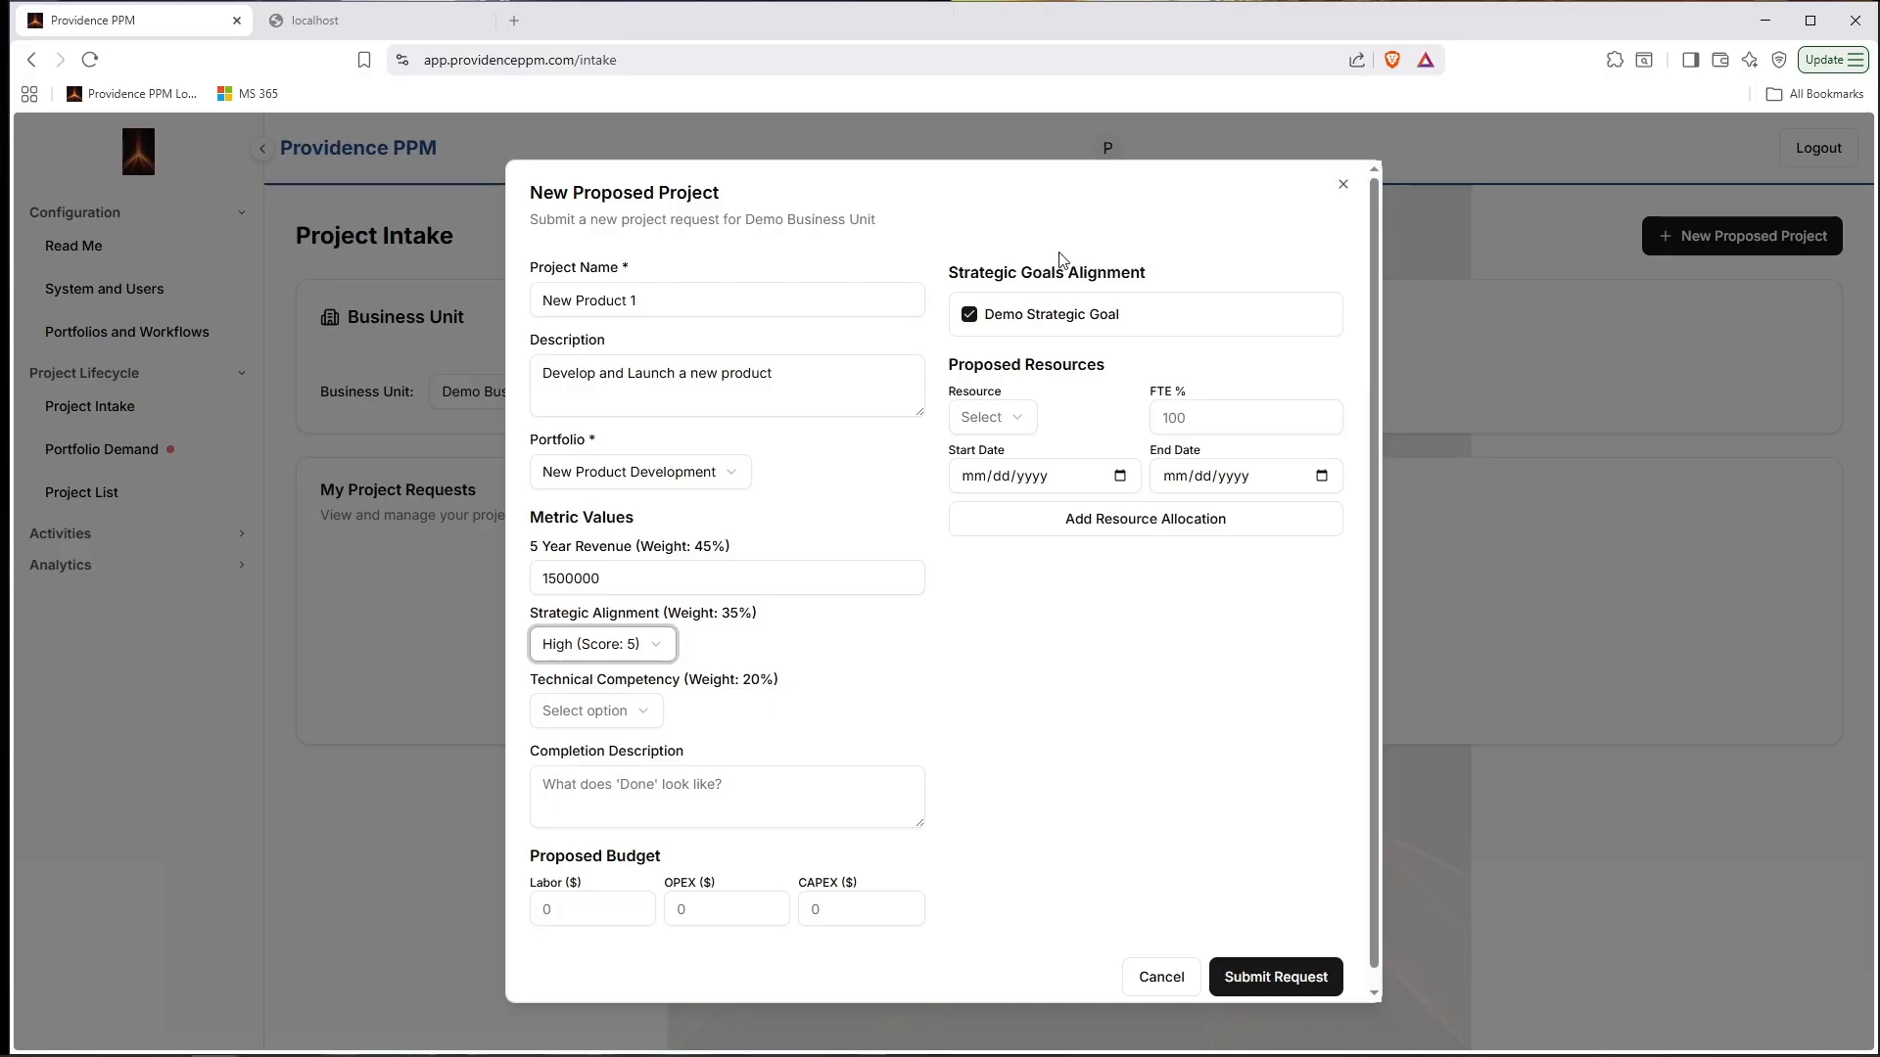
left_click(629, 714)
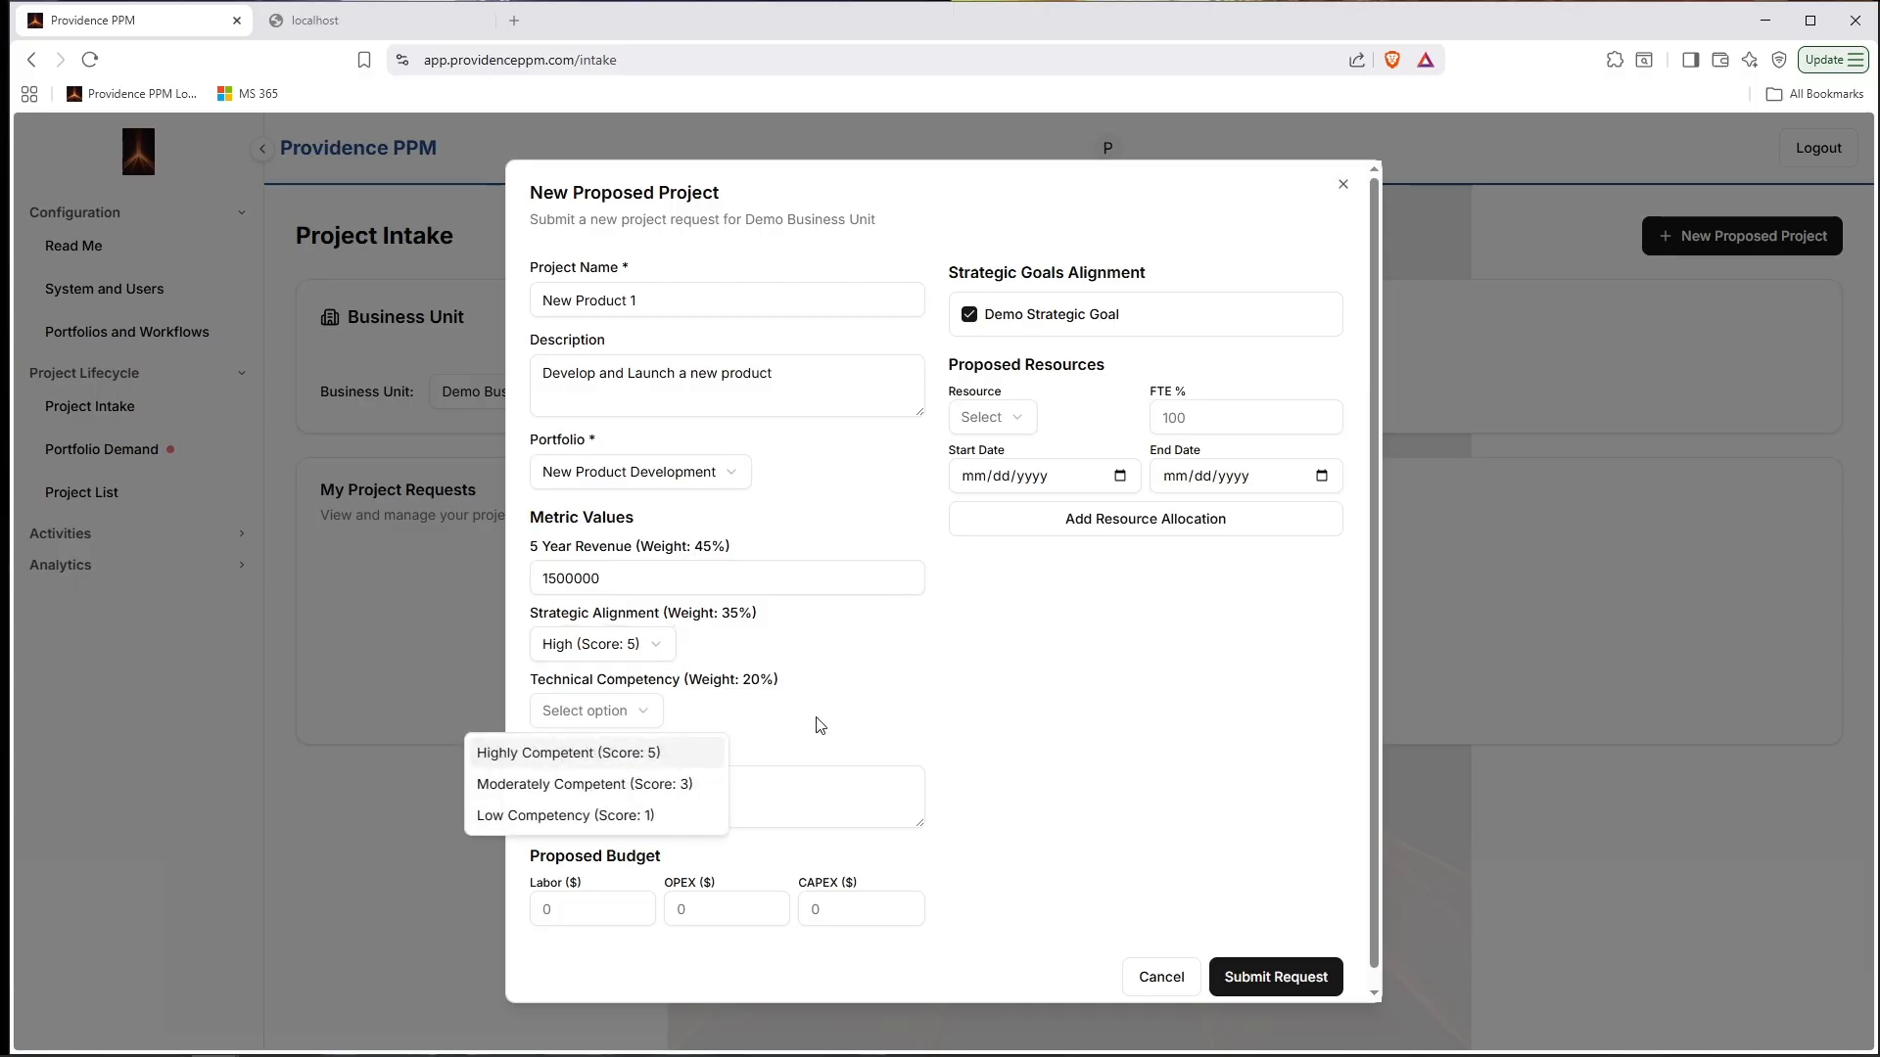
left_click(595, 788)
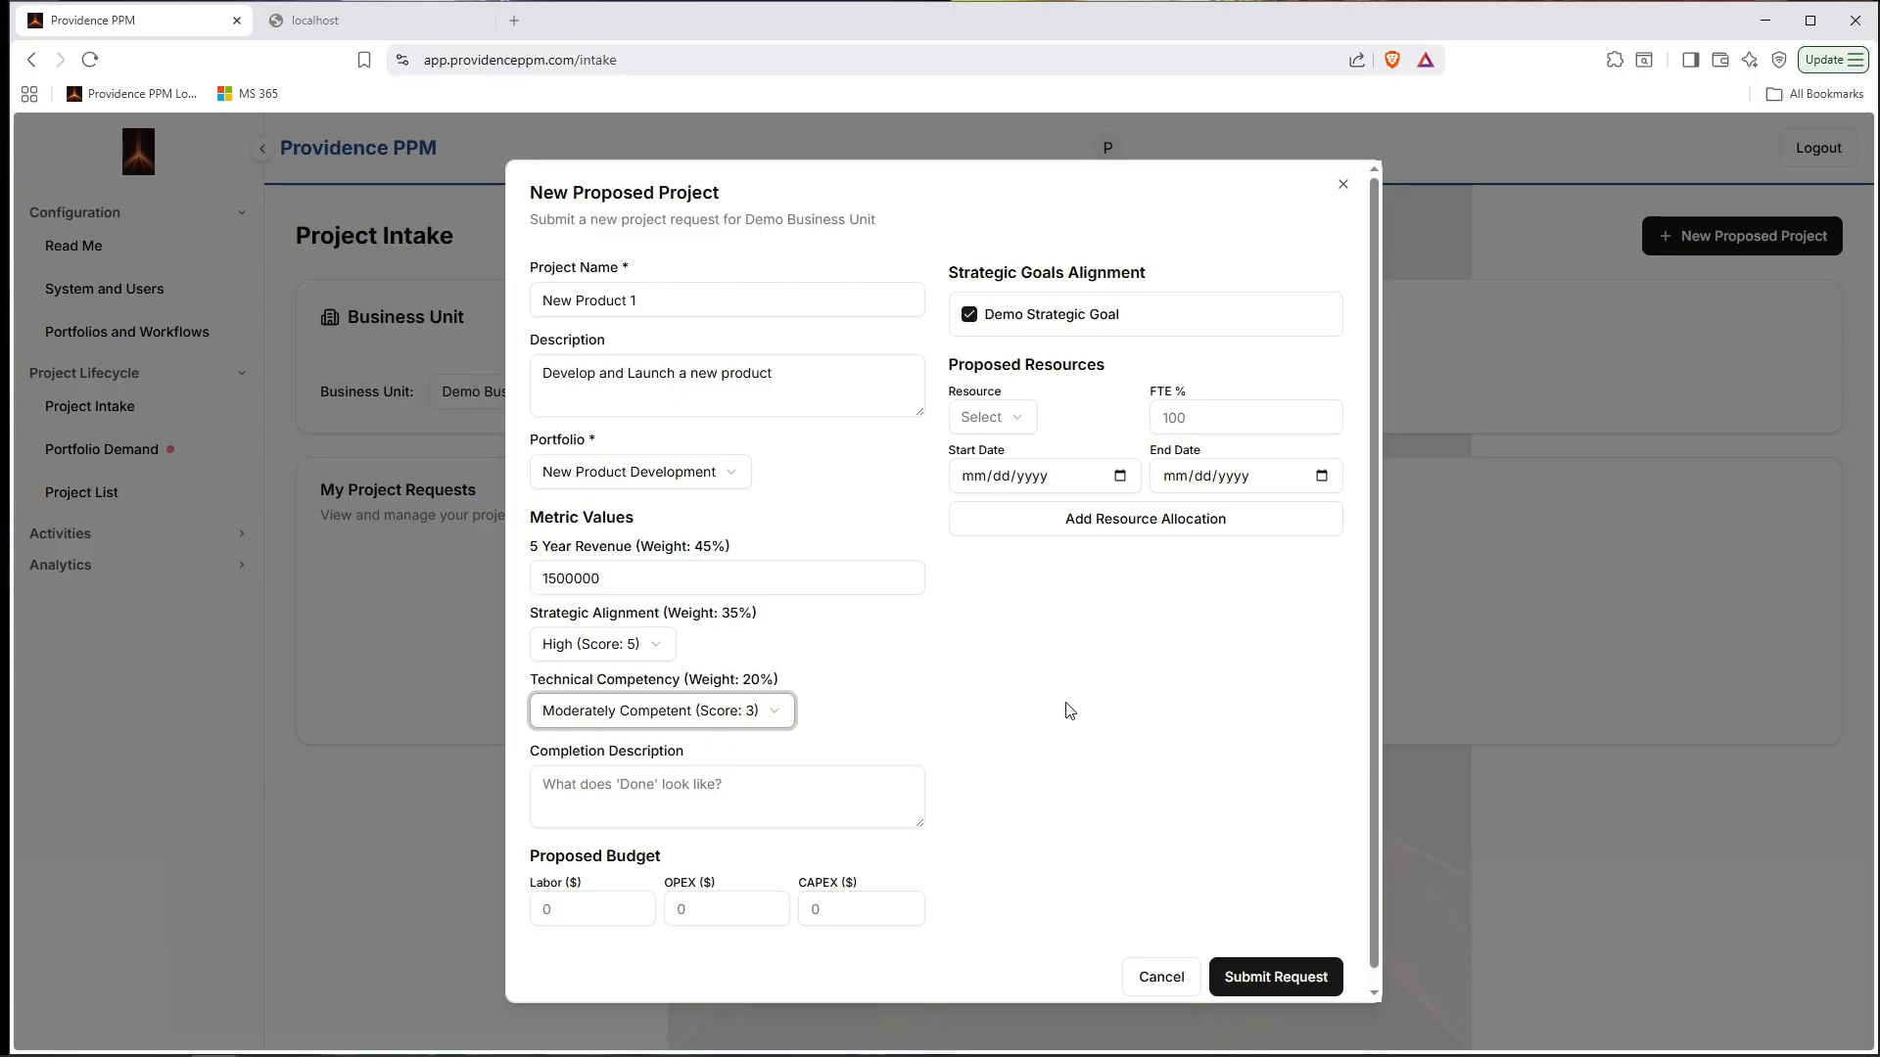
Enter the completion description "This project will be complete when the new product has been fully launched and is commercially available for purchase.".
key("Tab")
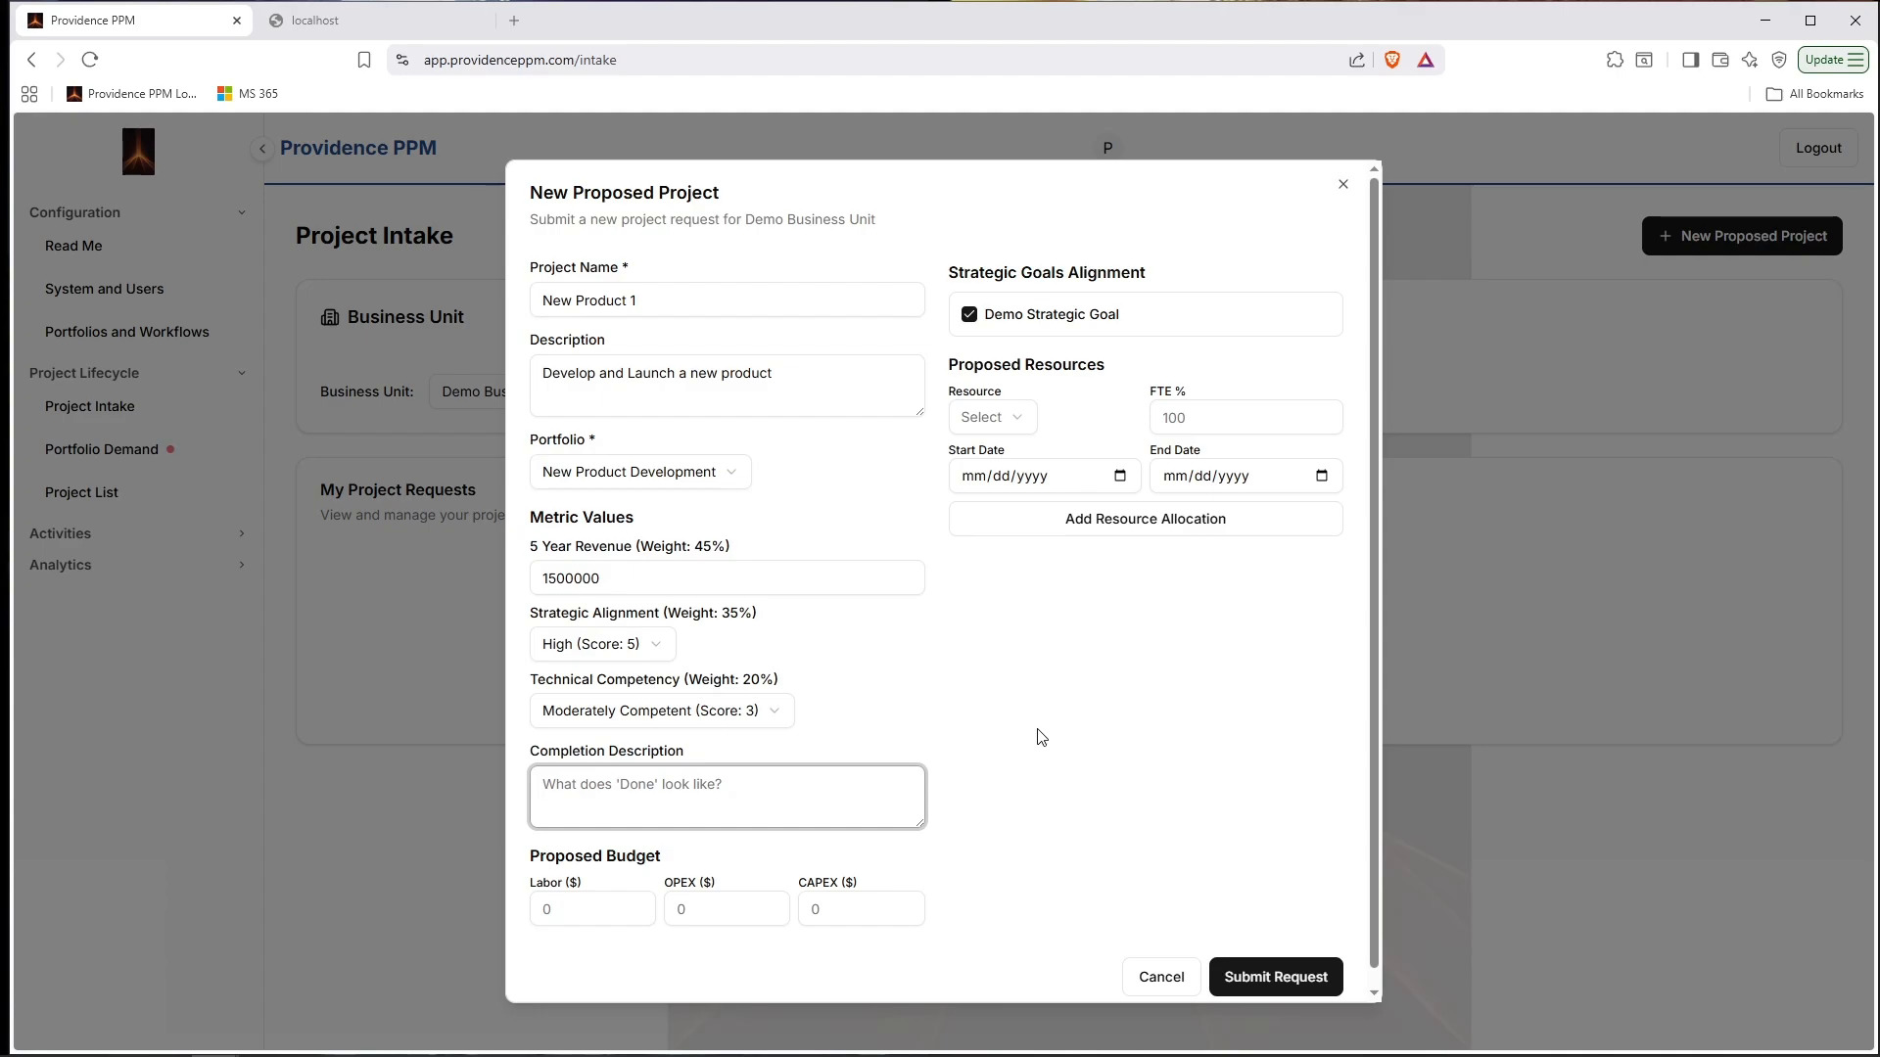
type("This project will be complete when the new ")
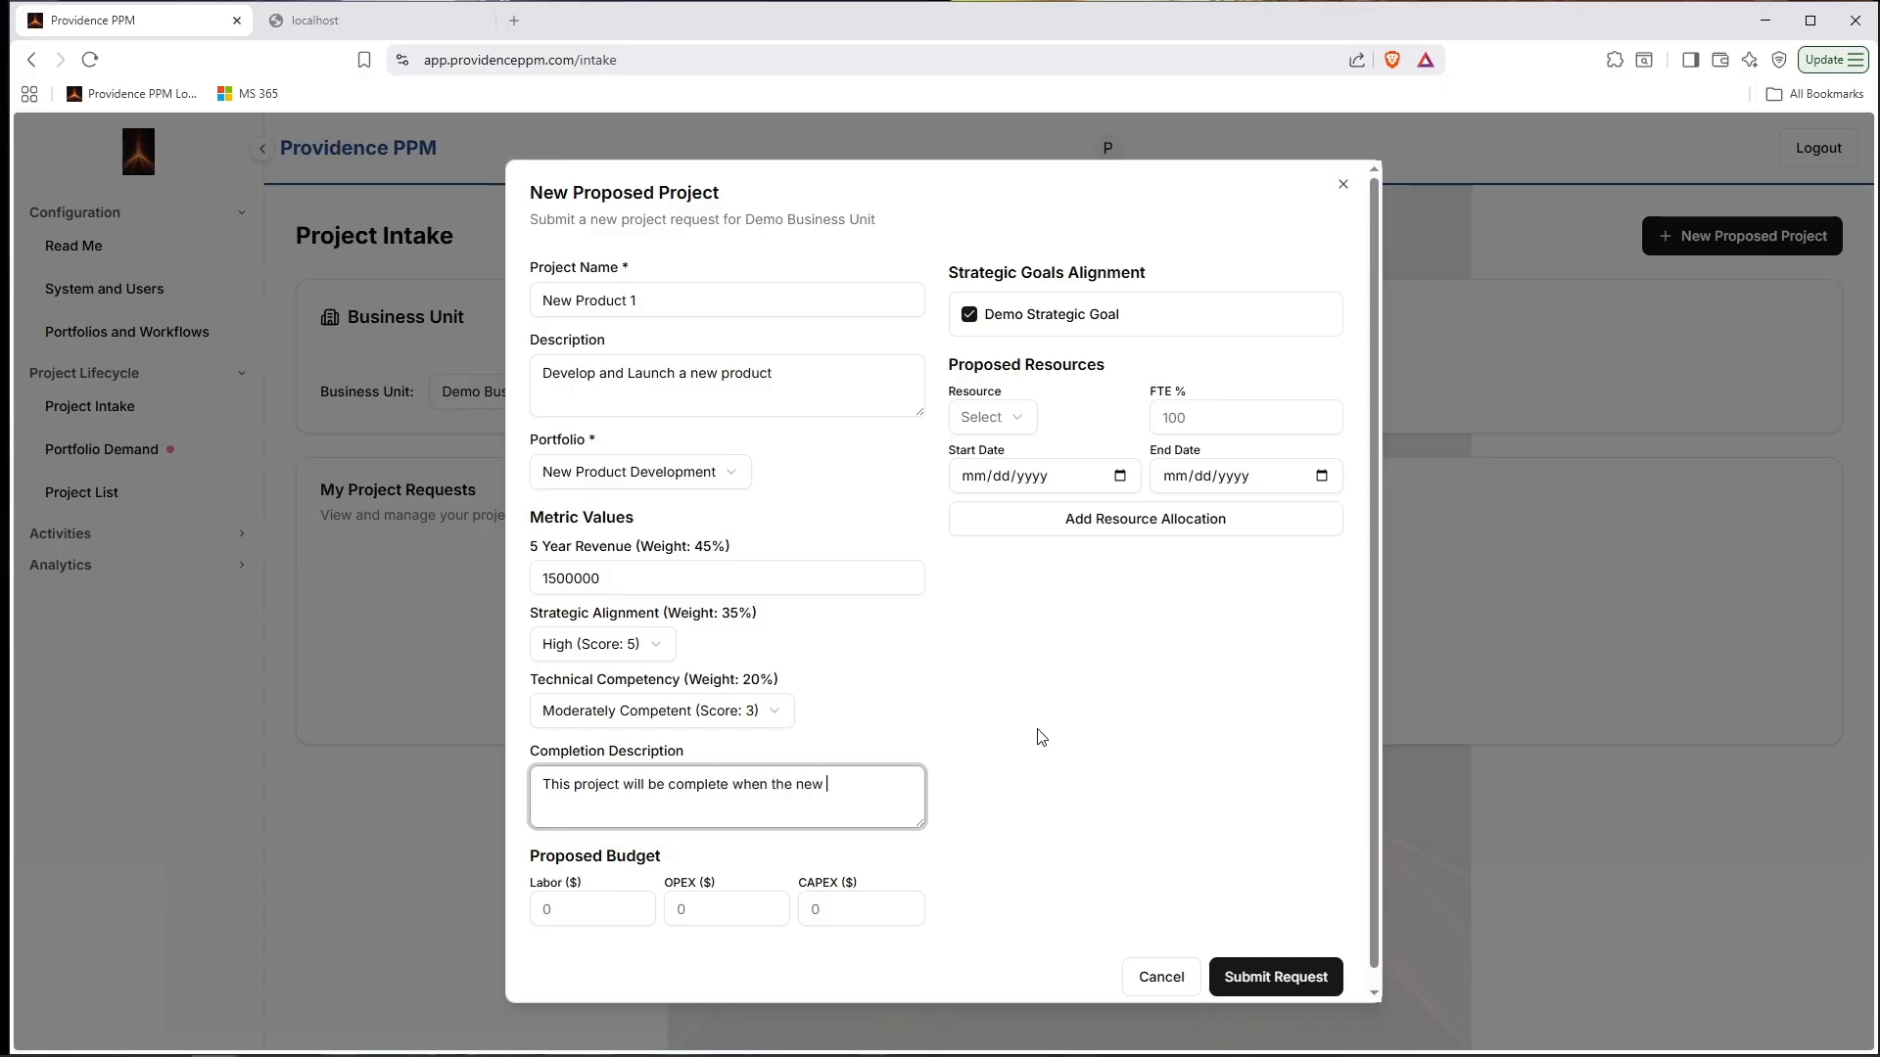
type("product has been")
type(" fully launched an")
type("d is commerc")
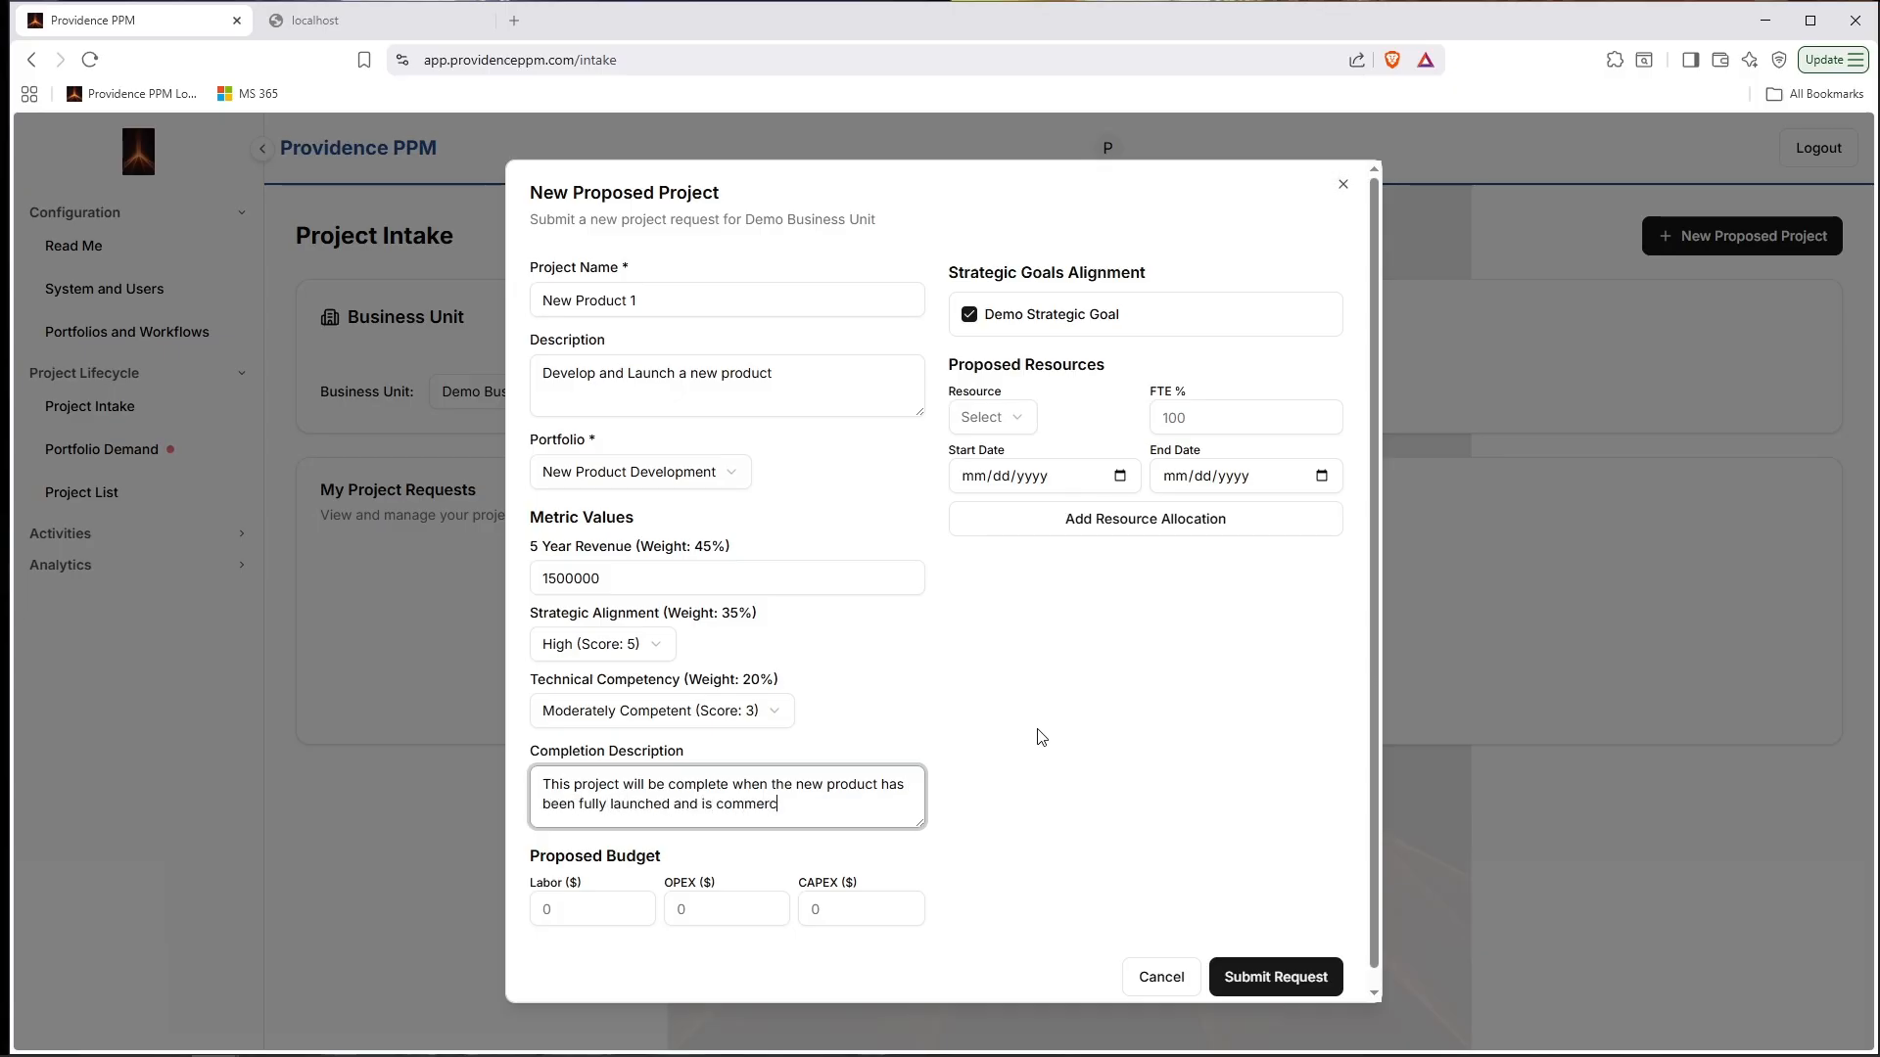
type("ially available for purchase.")
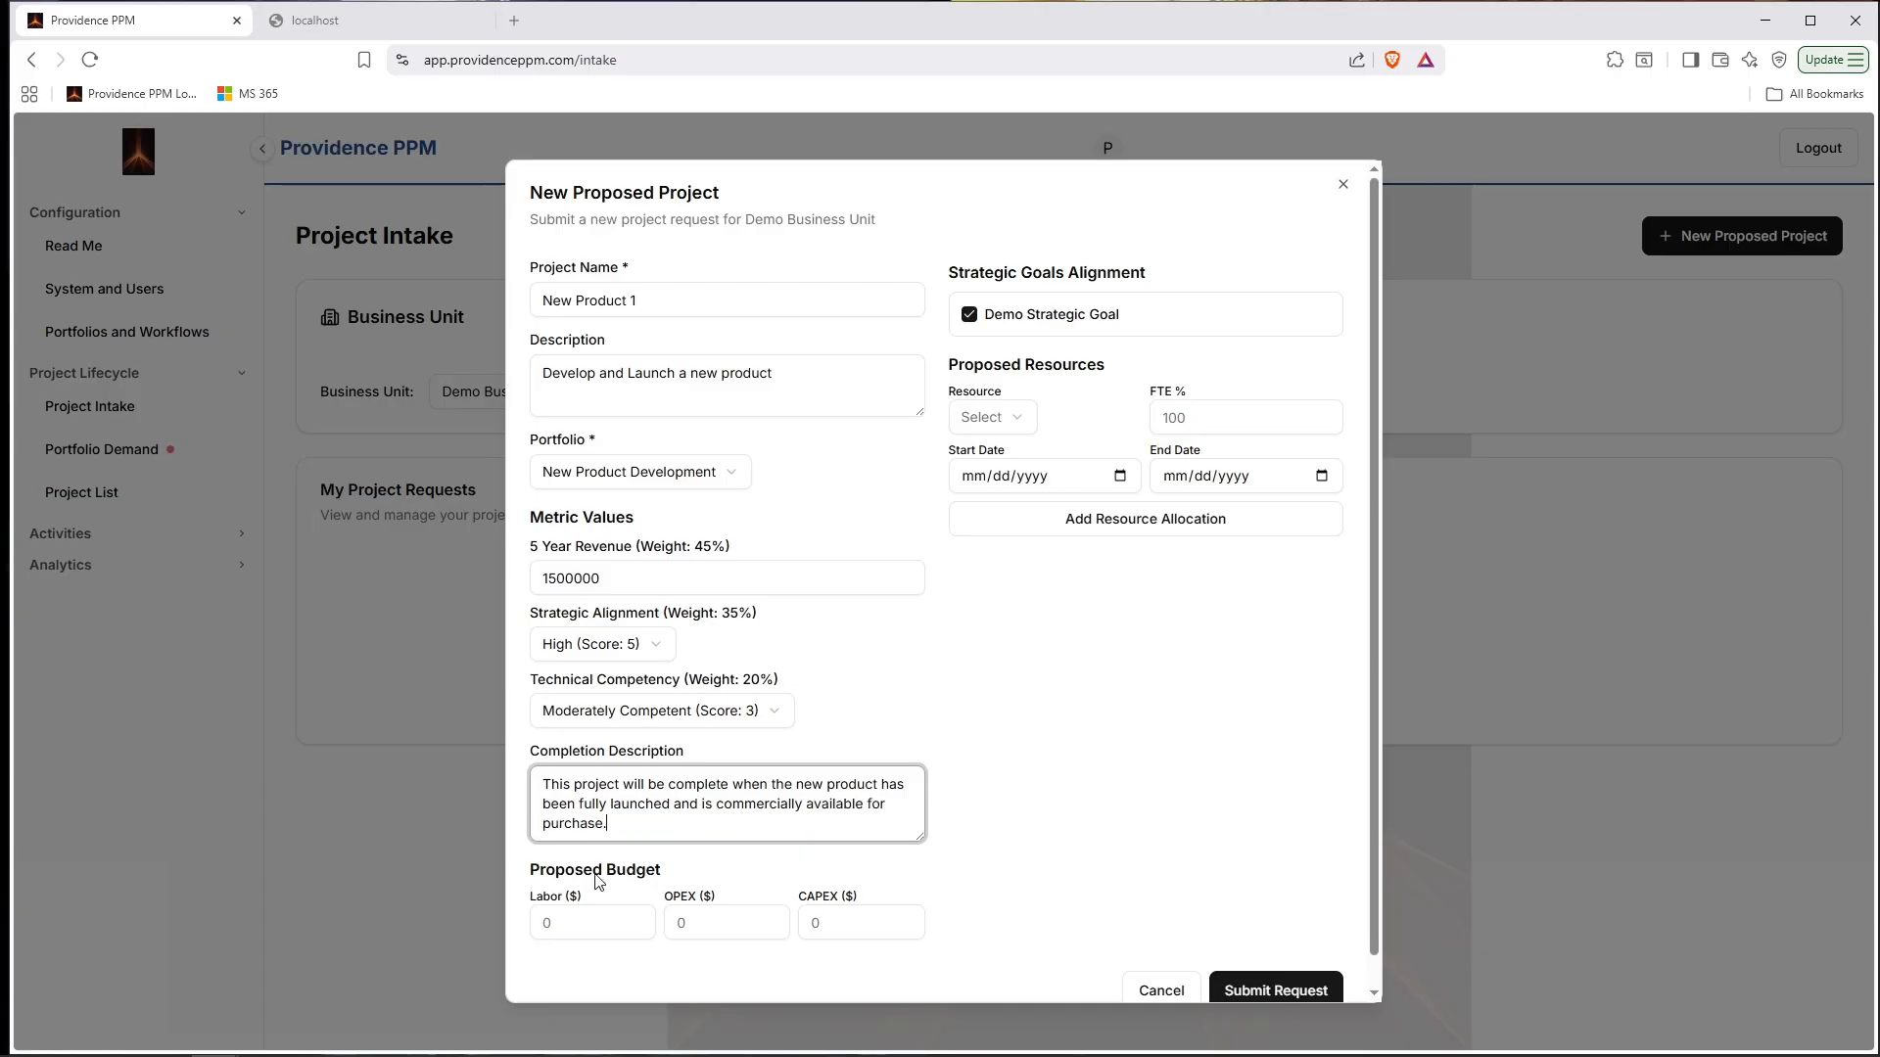
Fill in the proposed budget with 300000 for Labor, 25000 for OPEX and 15000 for CAPEX.
left_click(573, 920)
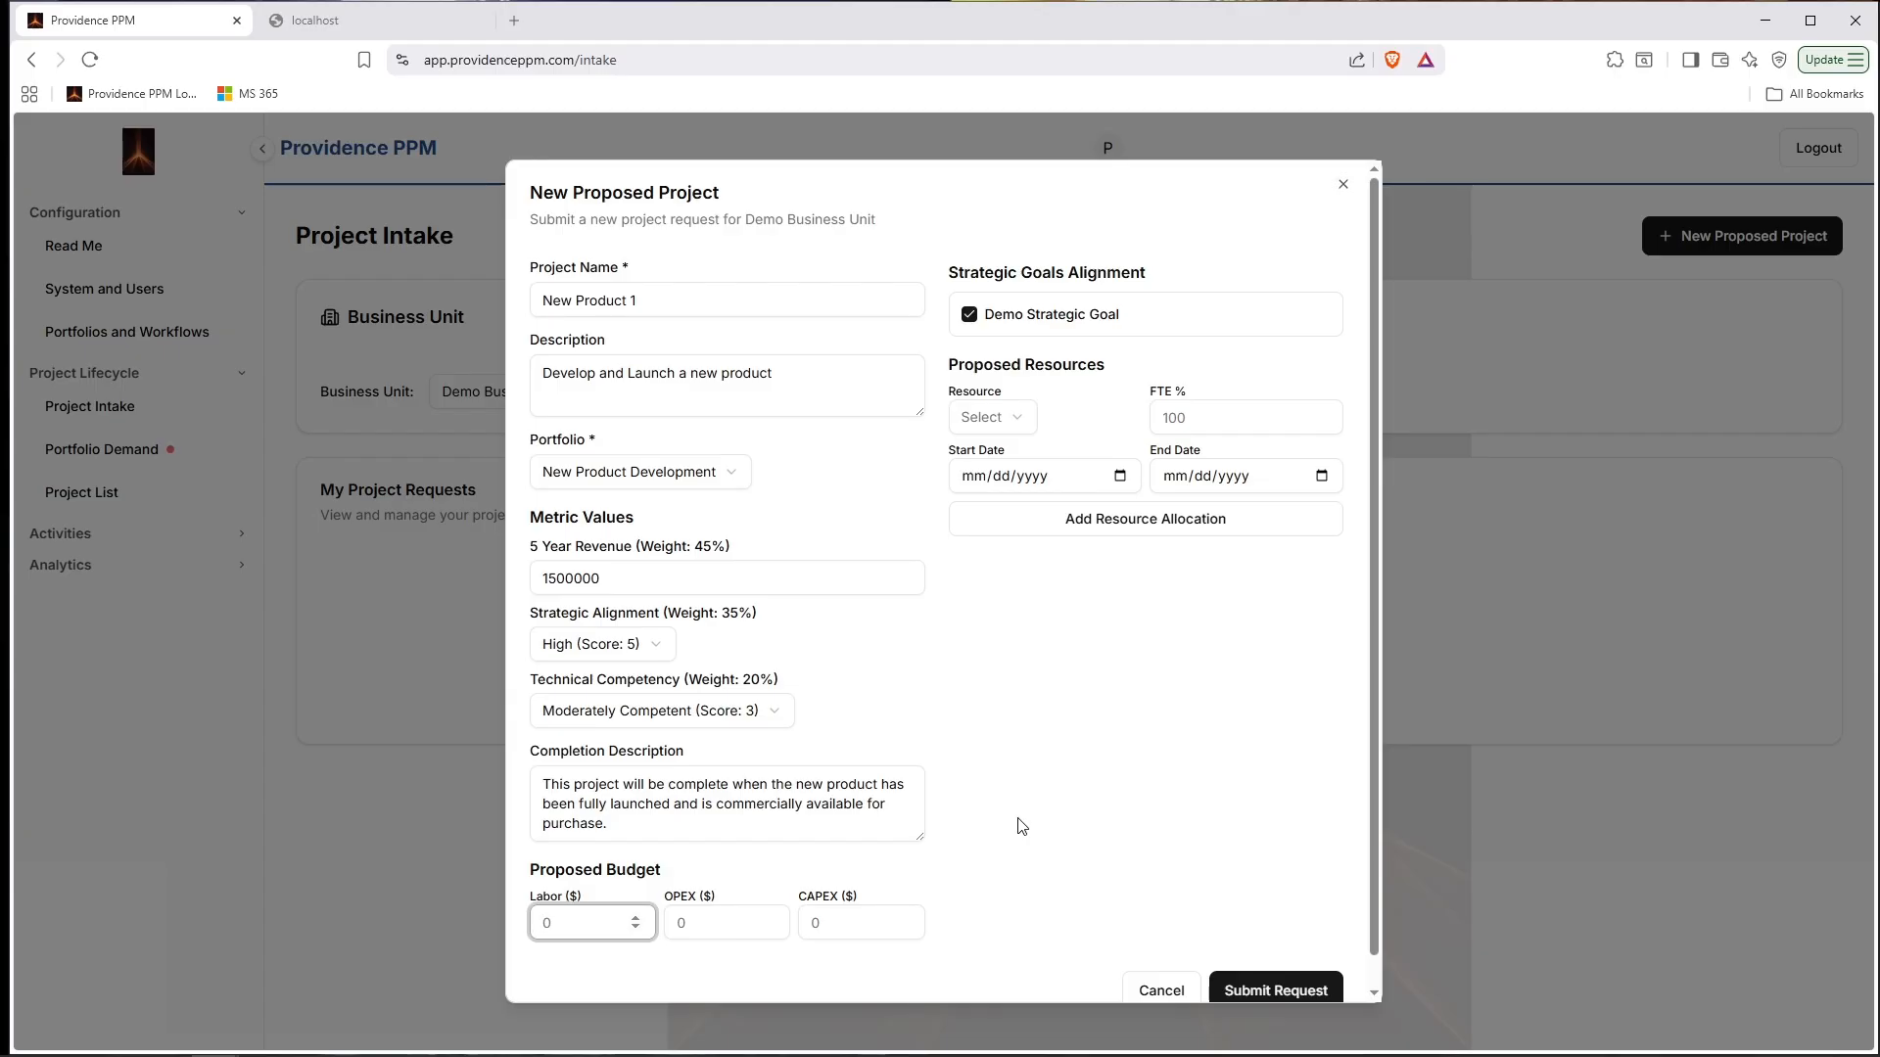
left_click(834, 920)
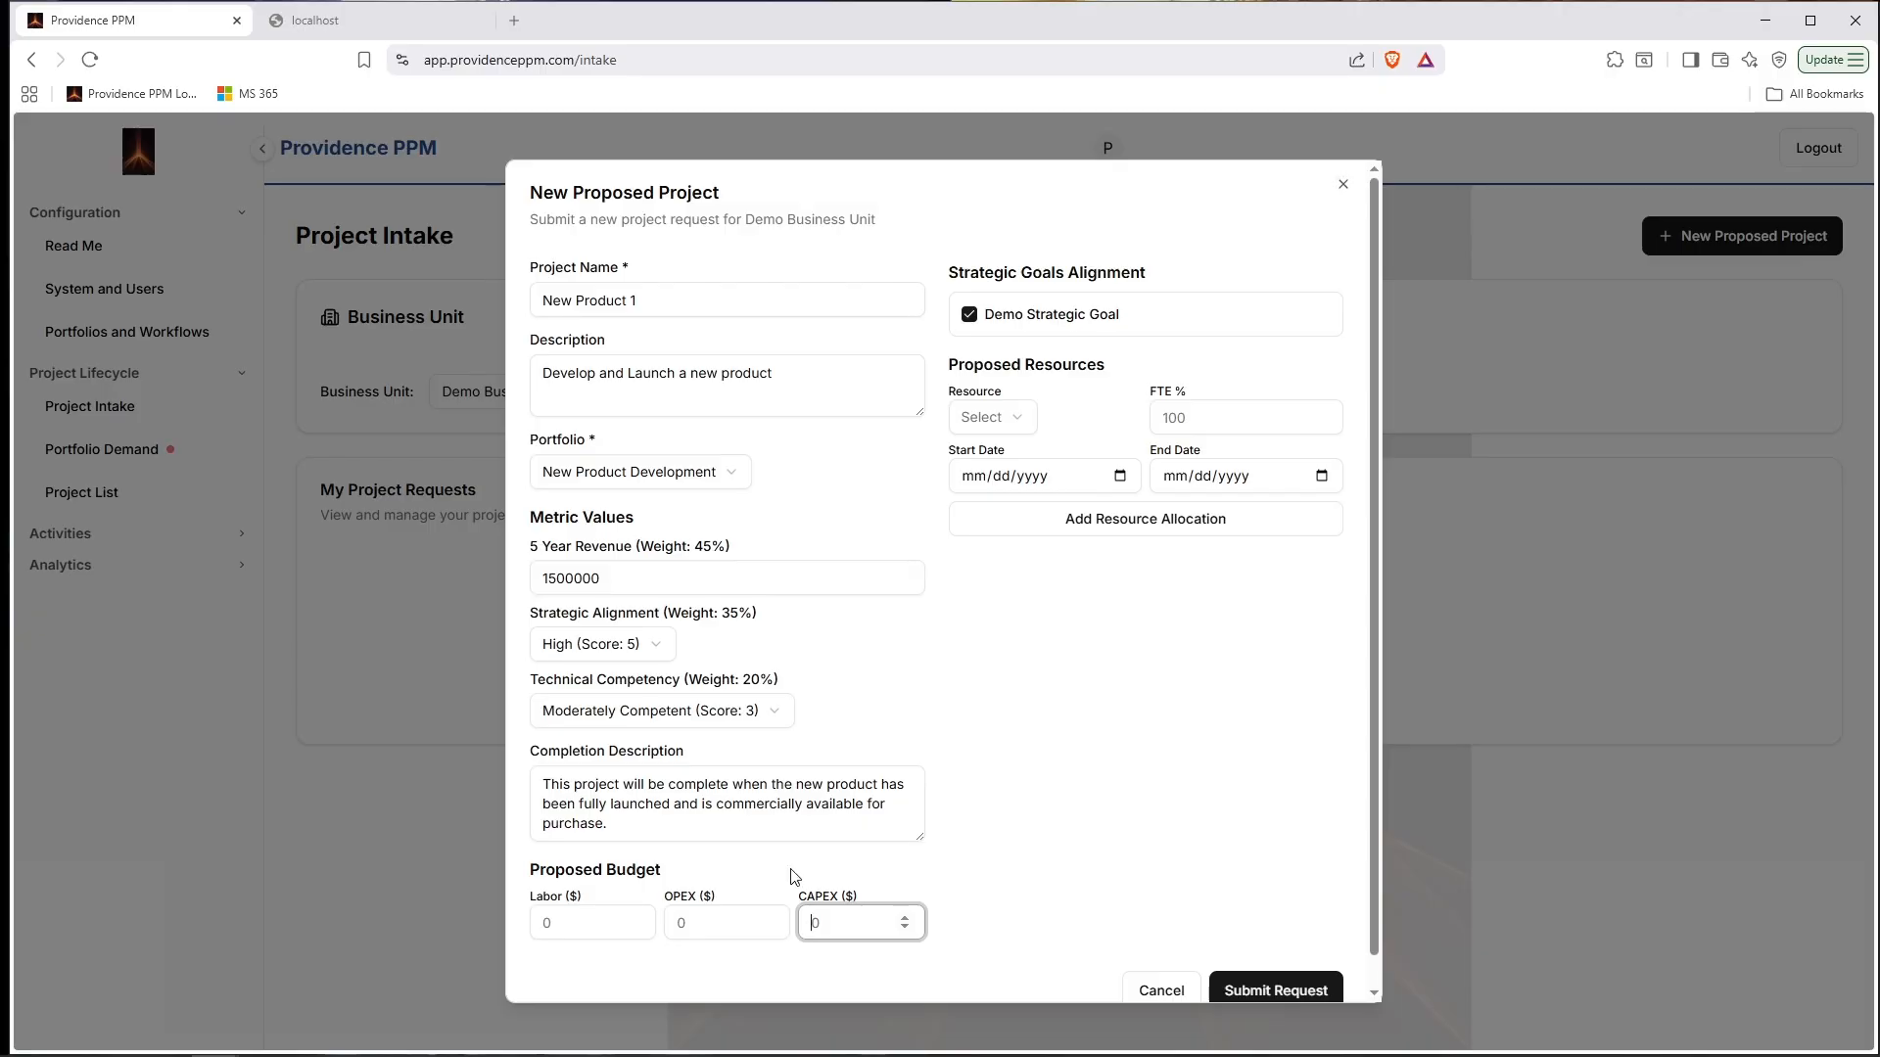
left_click(639, 924)
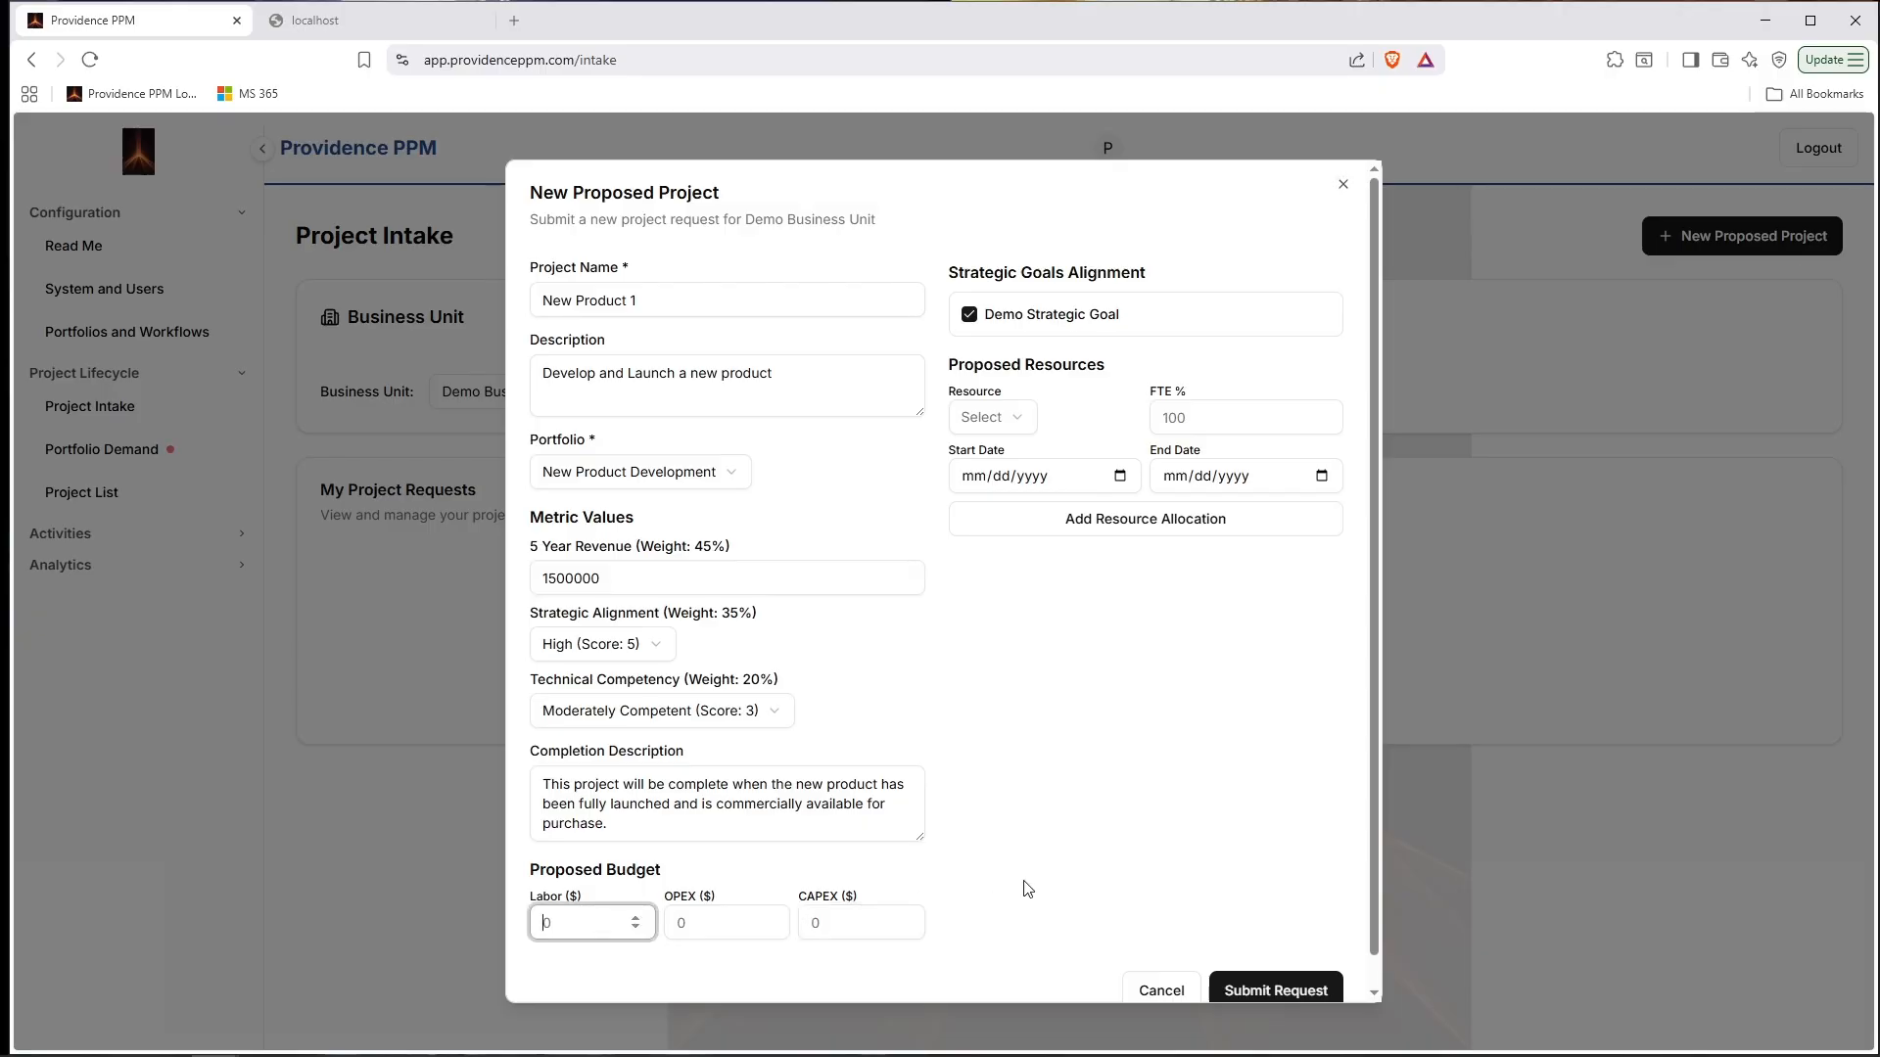
type("300000")
key("Tab")
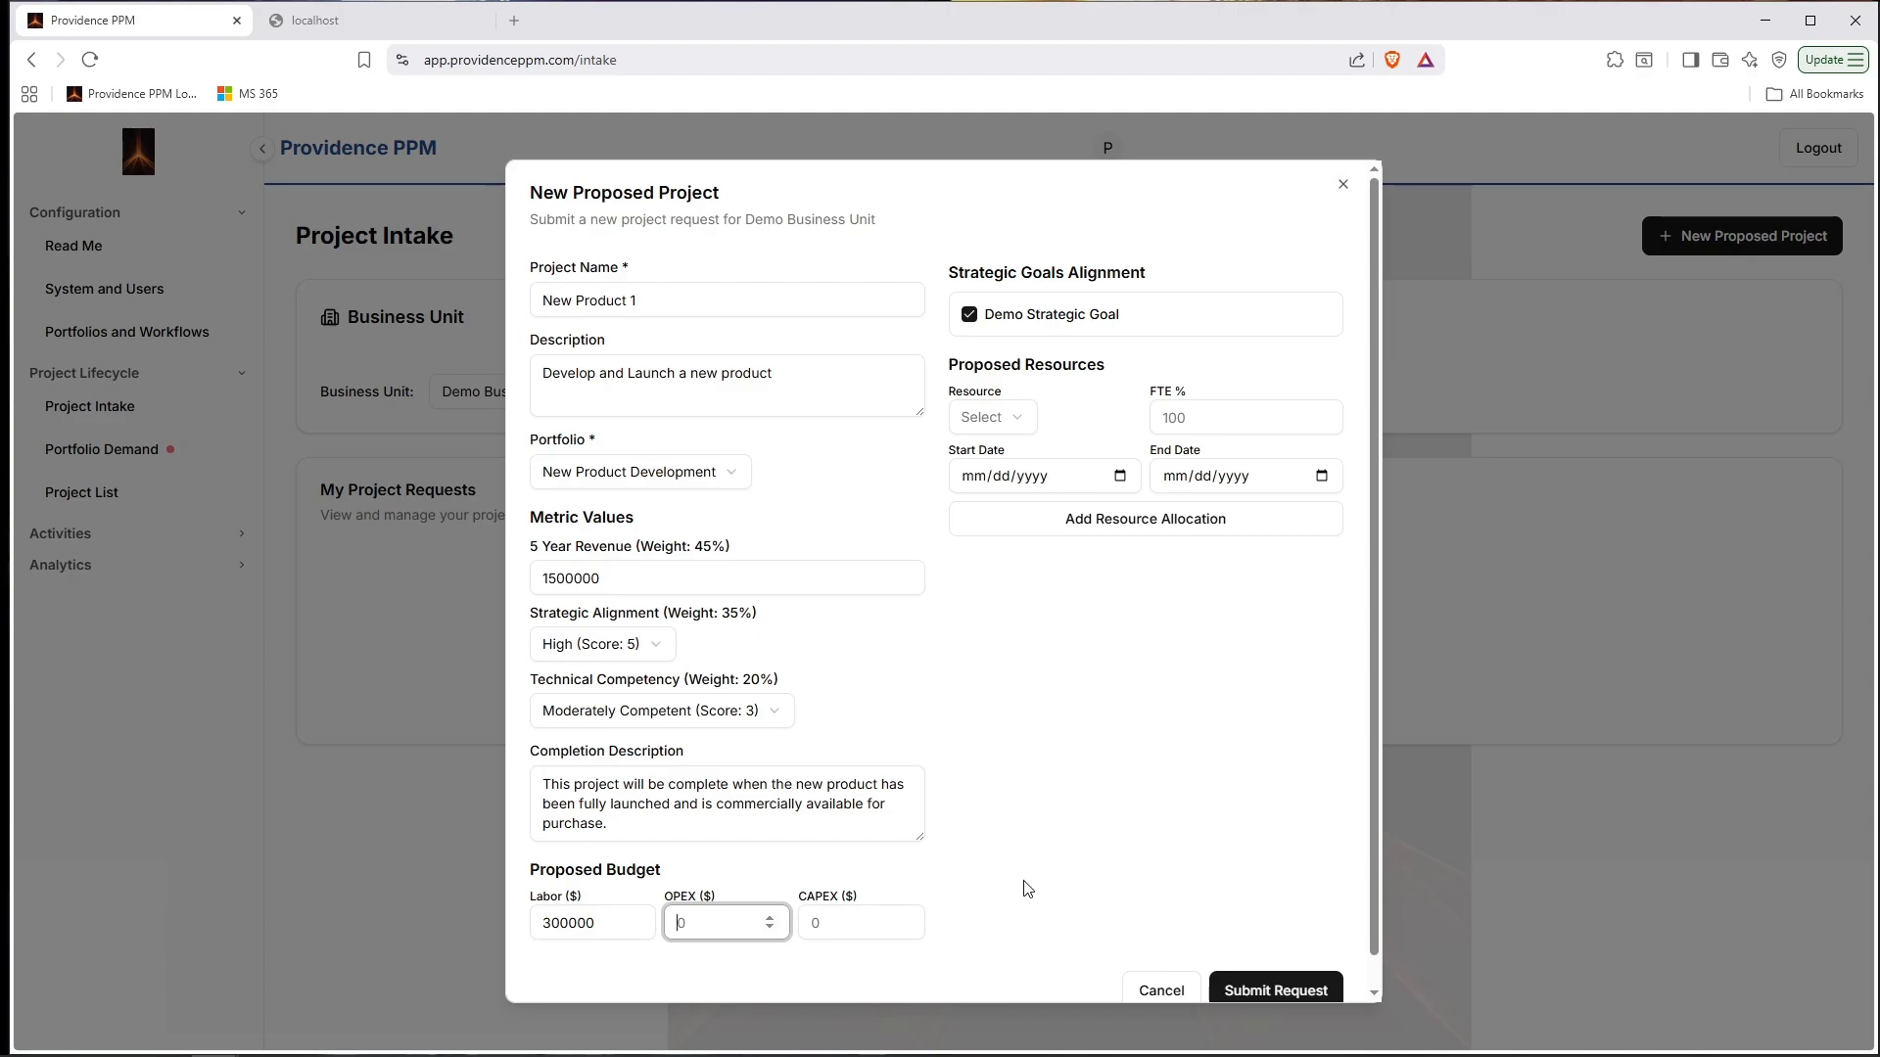
type("25000")
key("Tab")
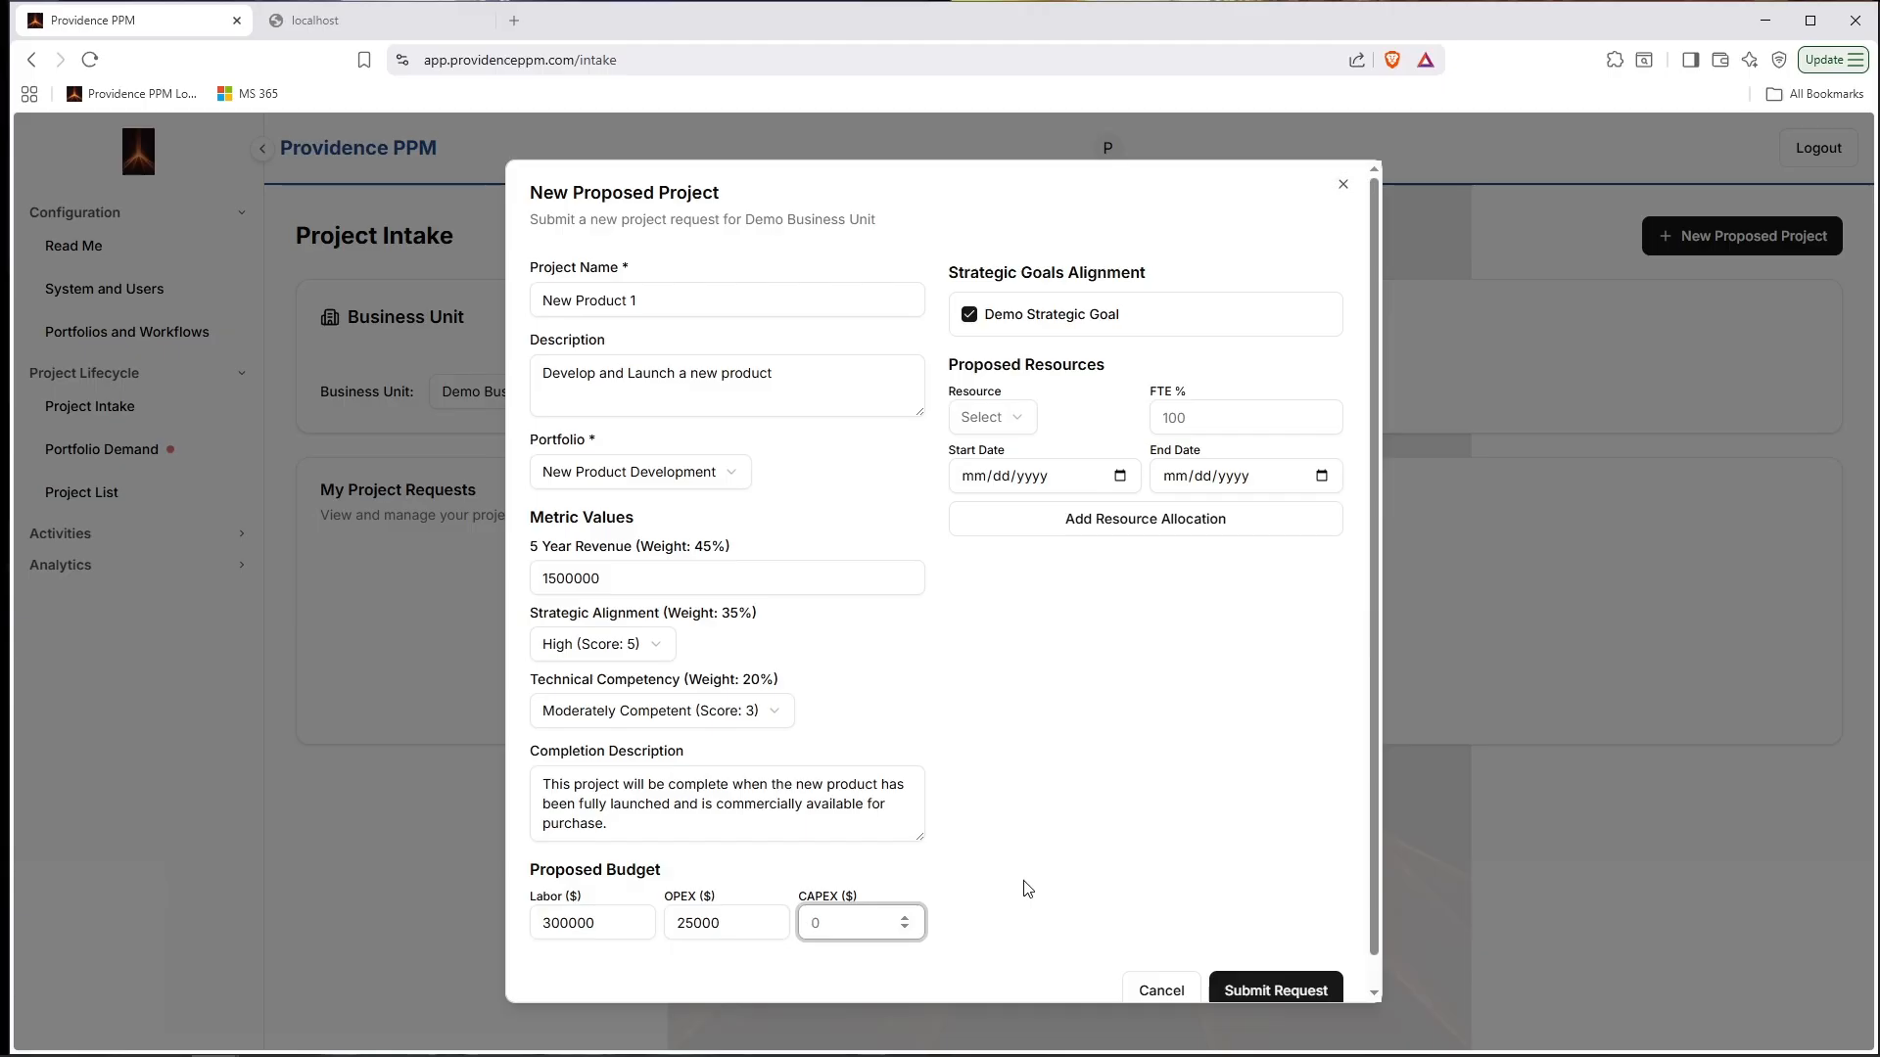
type("15000")
Choose Test User as the proposed resource and set the allocation's start date to 03/23/2026.
left_click(1019, 421)
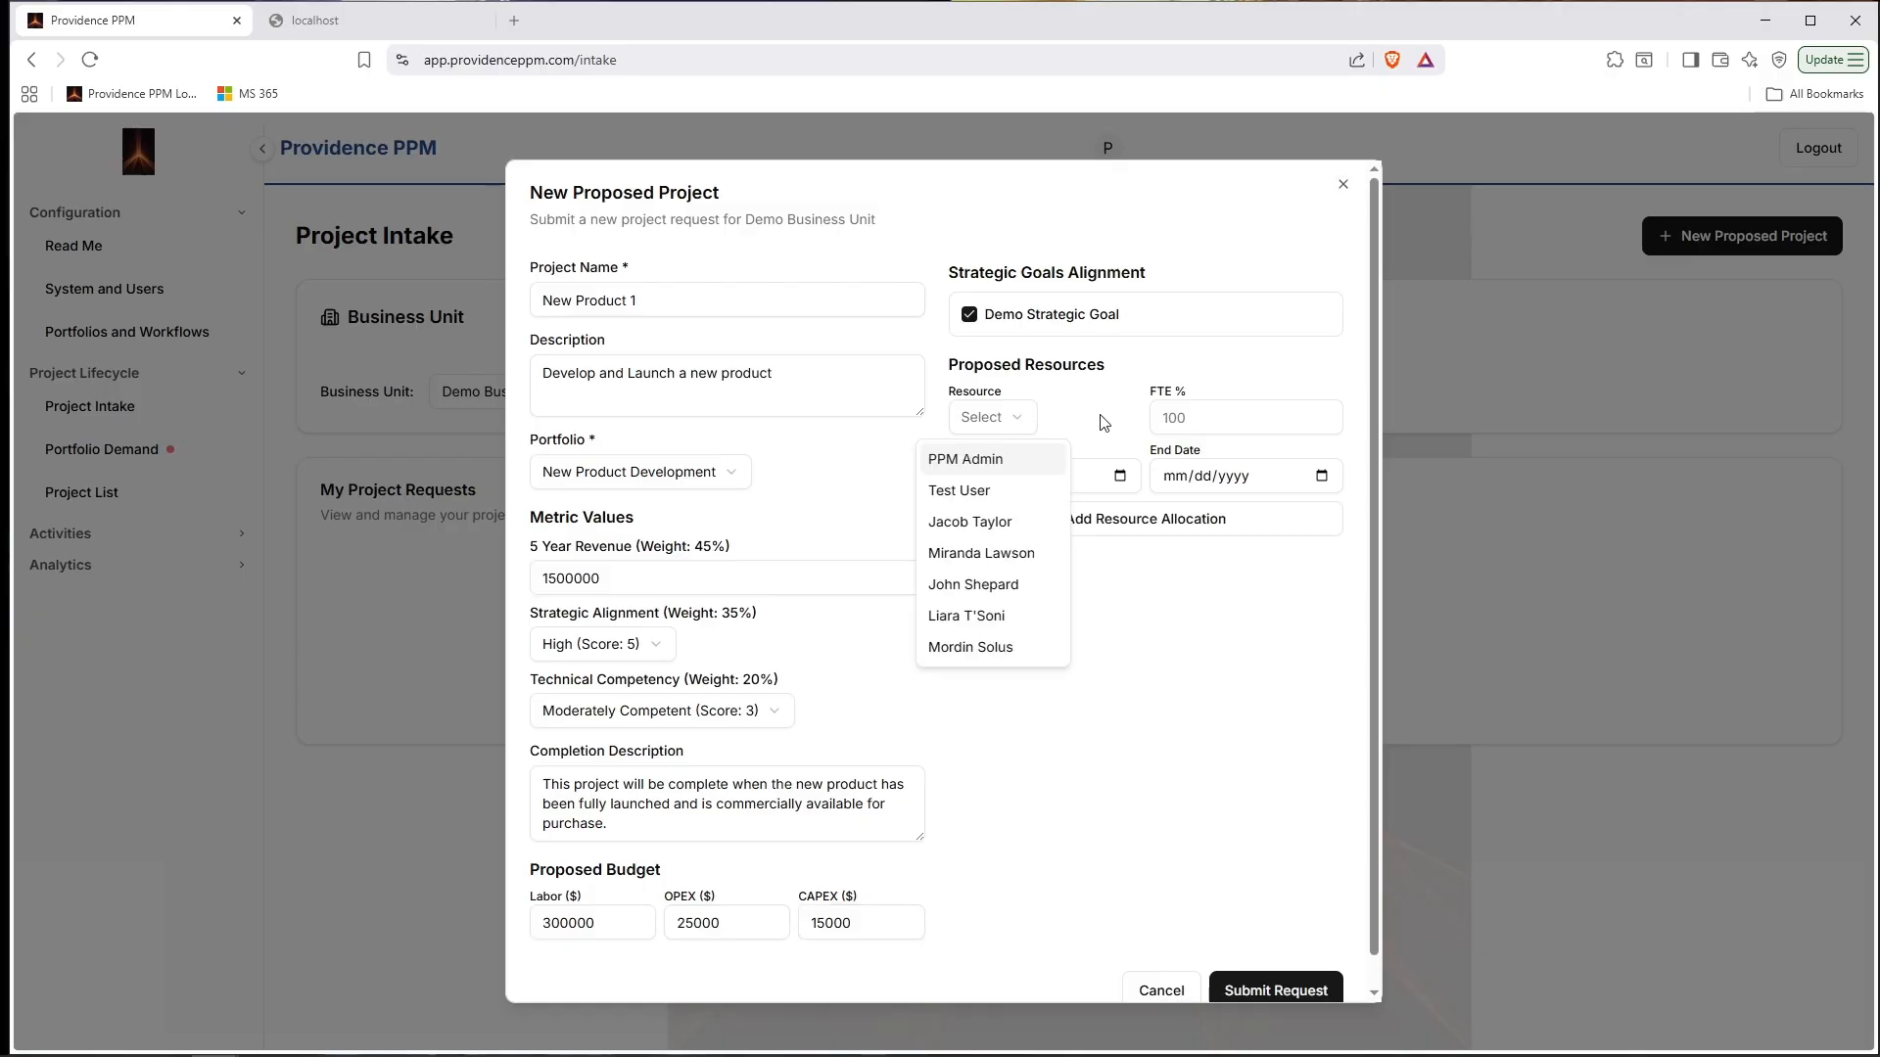
left_click(987, 491)
left_click(1194, 426)
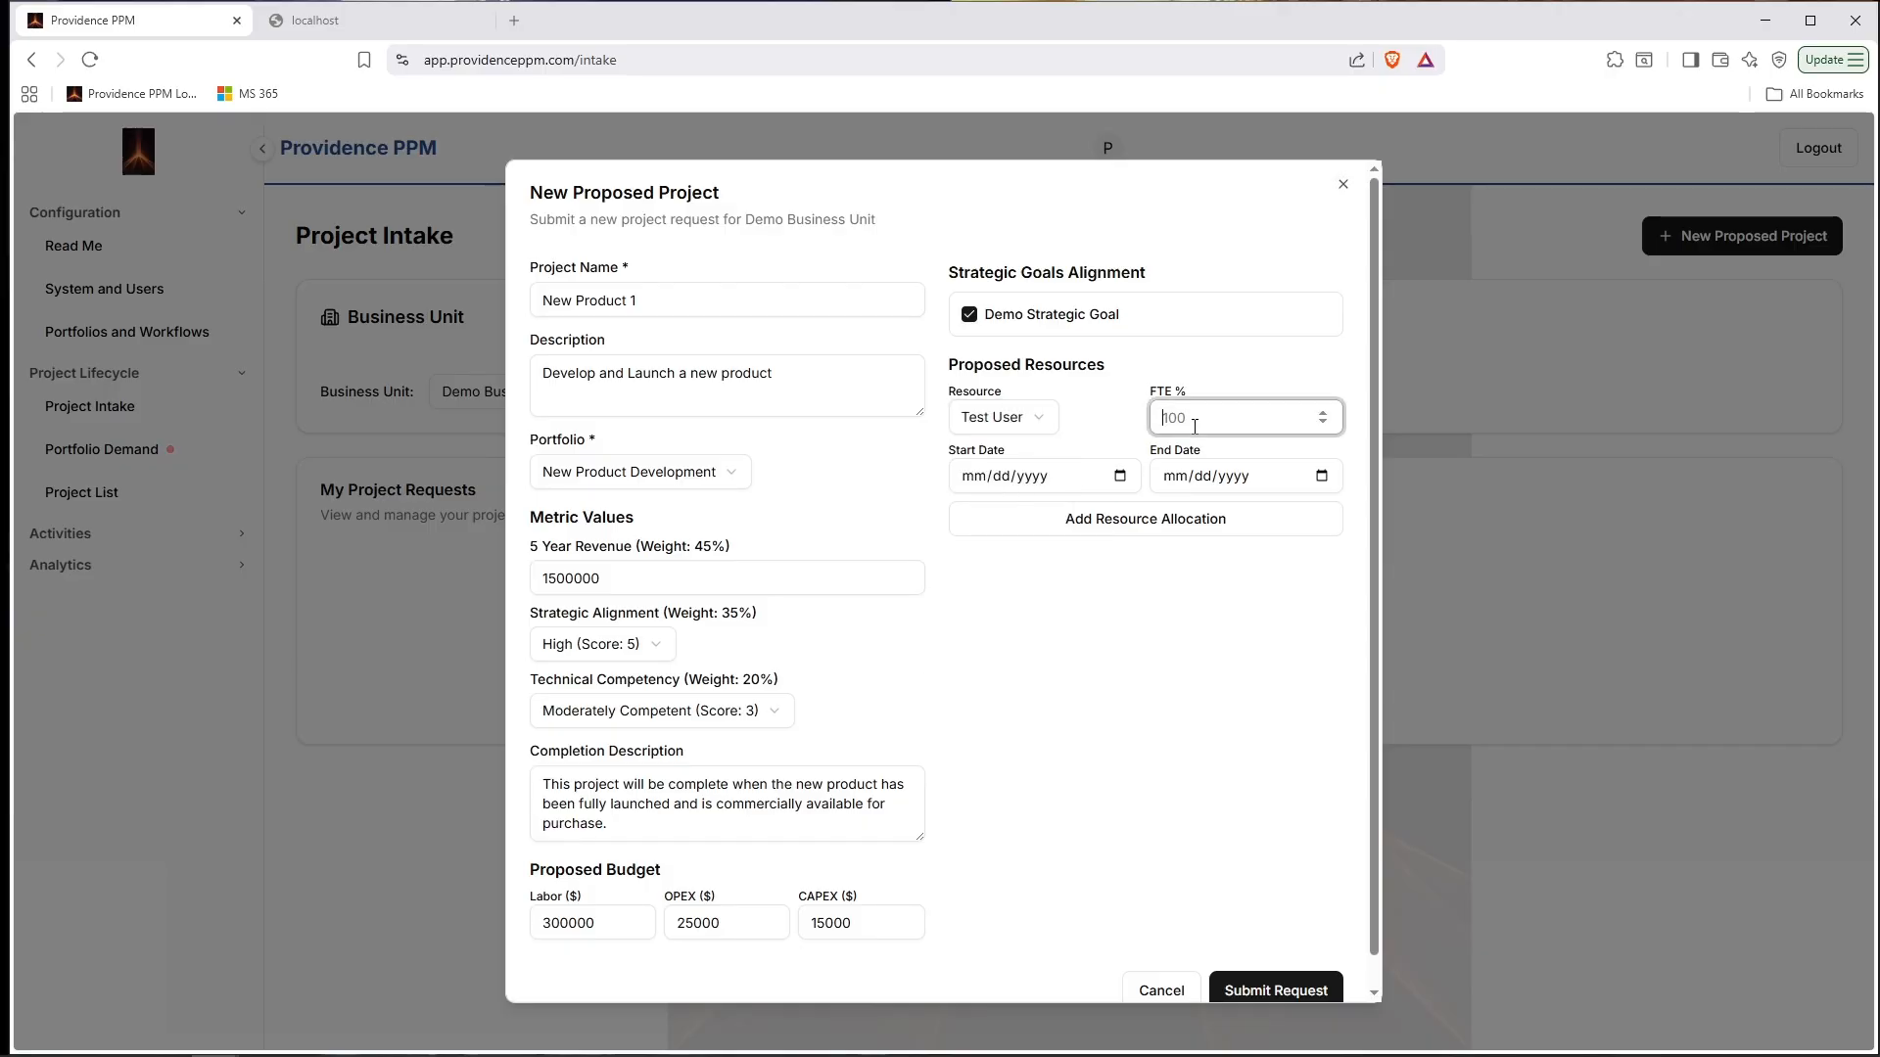
left_click(1119, 476)
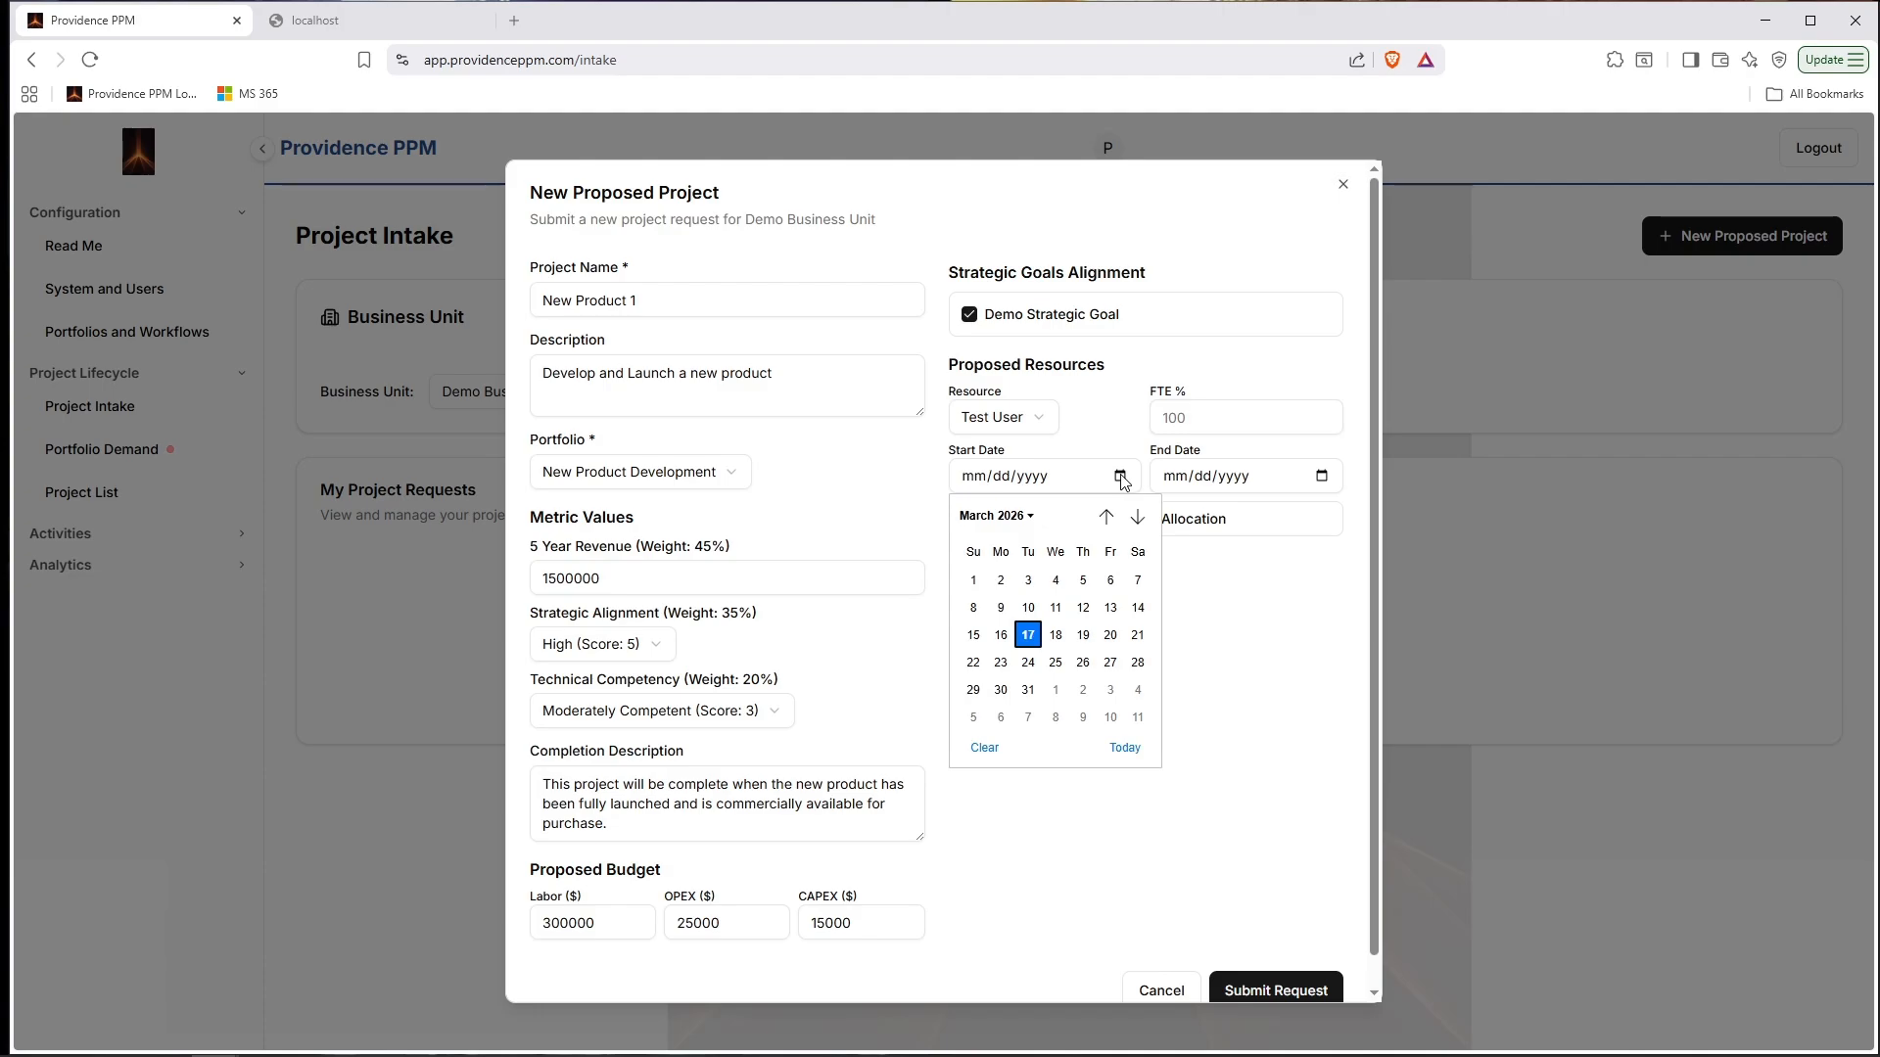
left_click(1001, 663)
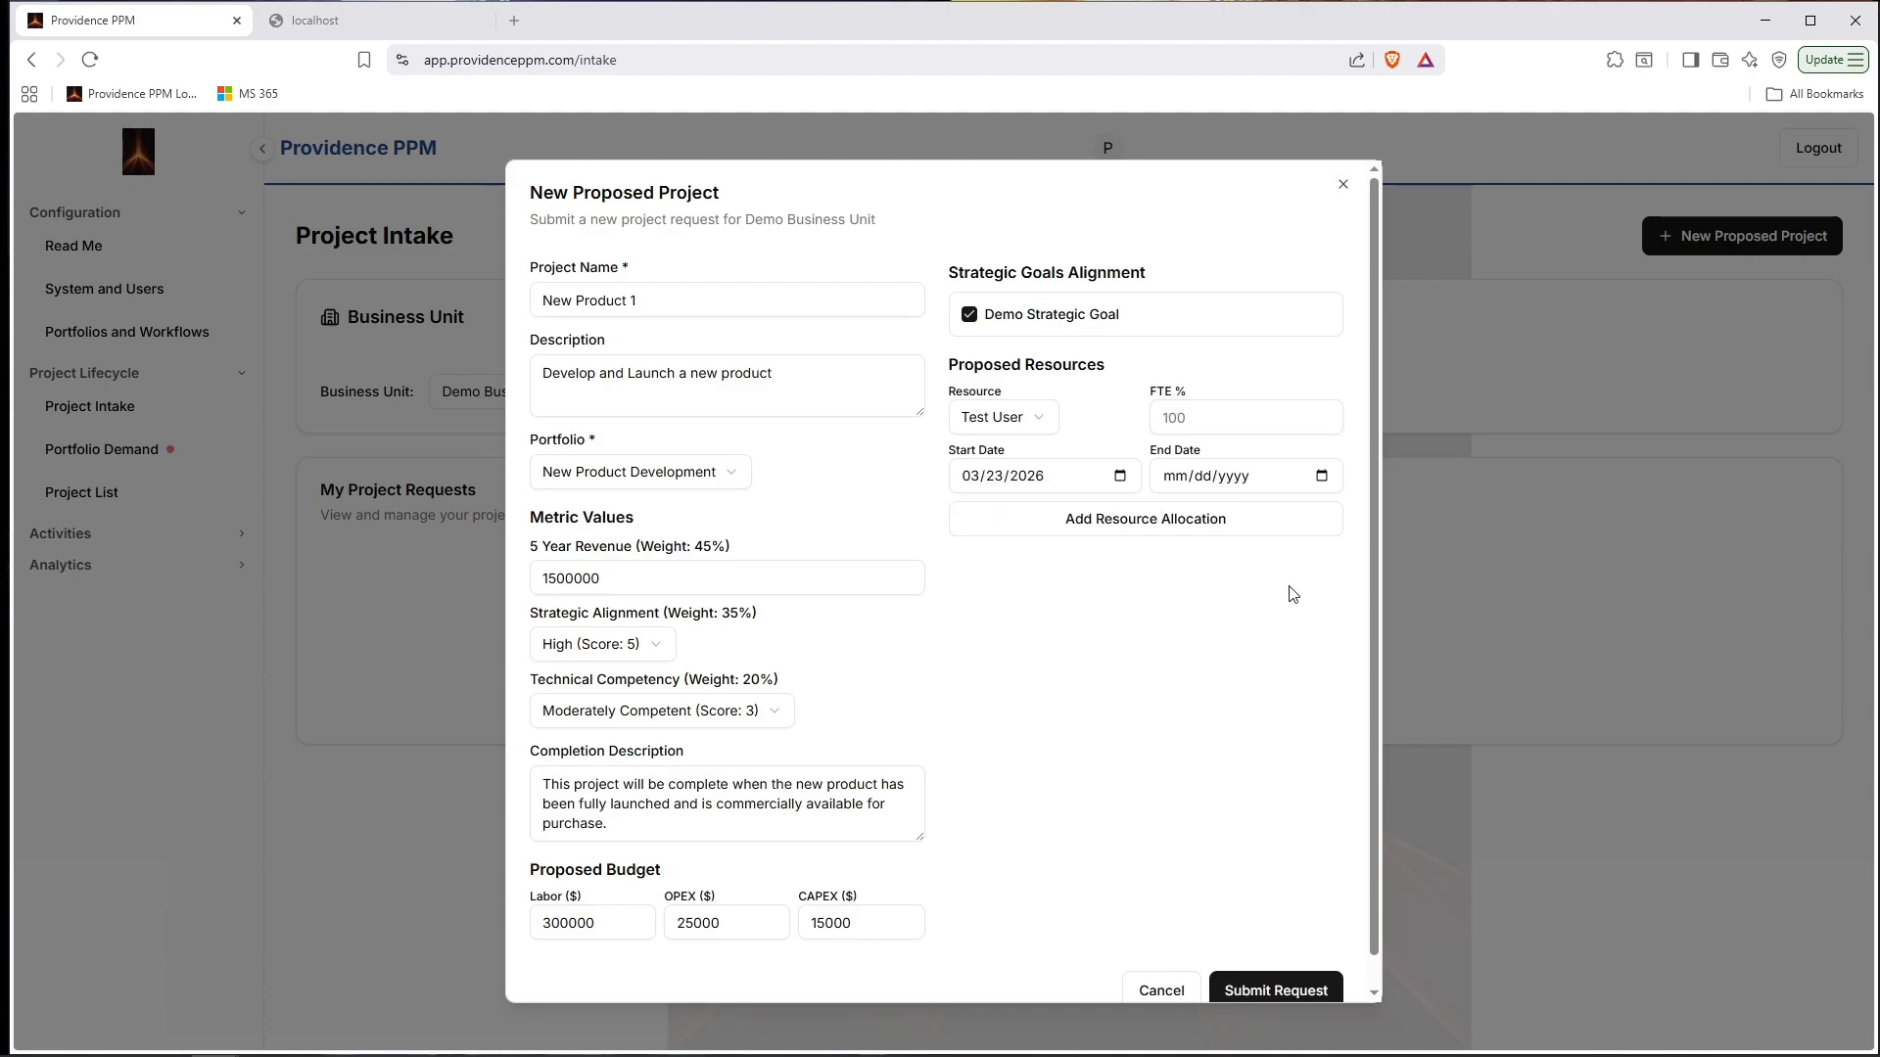
Set the Test User allocation's end date to 12/31/2026 and FTE to 30%, and add it to the proposed resources.
left_click(1321, 477)
left_click(1338, 516)
left_click(1338, 516)
left_click(1338, 516)
left_click(1339, 516)
left_click(1338, 516)
left_click(1338, 516)
left_click(1338, 516)
left_click(1338, 516)
left_click(1339, 516)
left_click(1284, 689)
left_click(1187, 421)
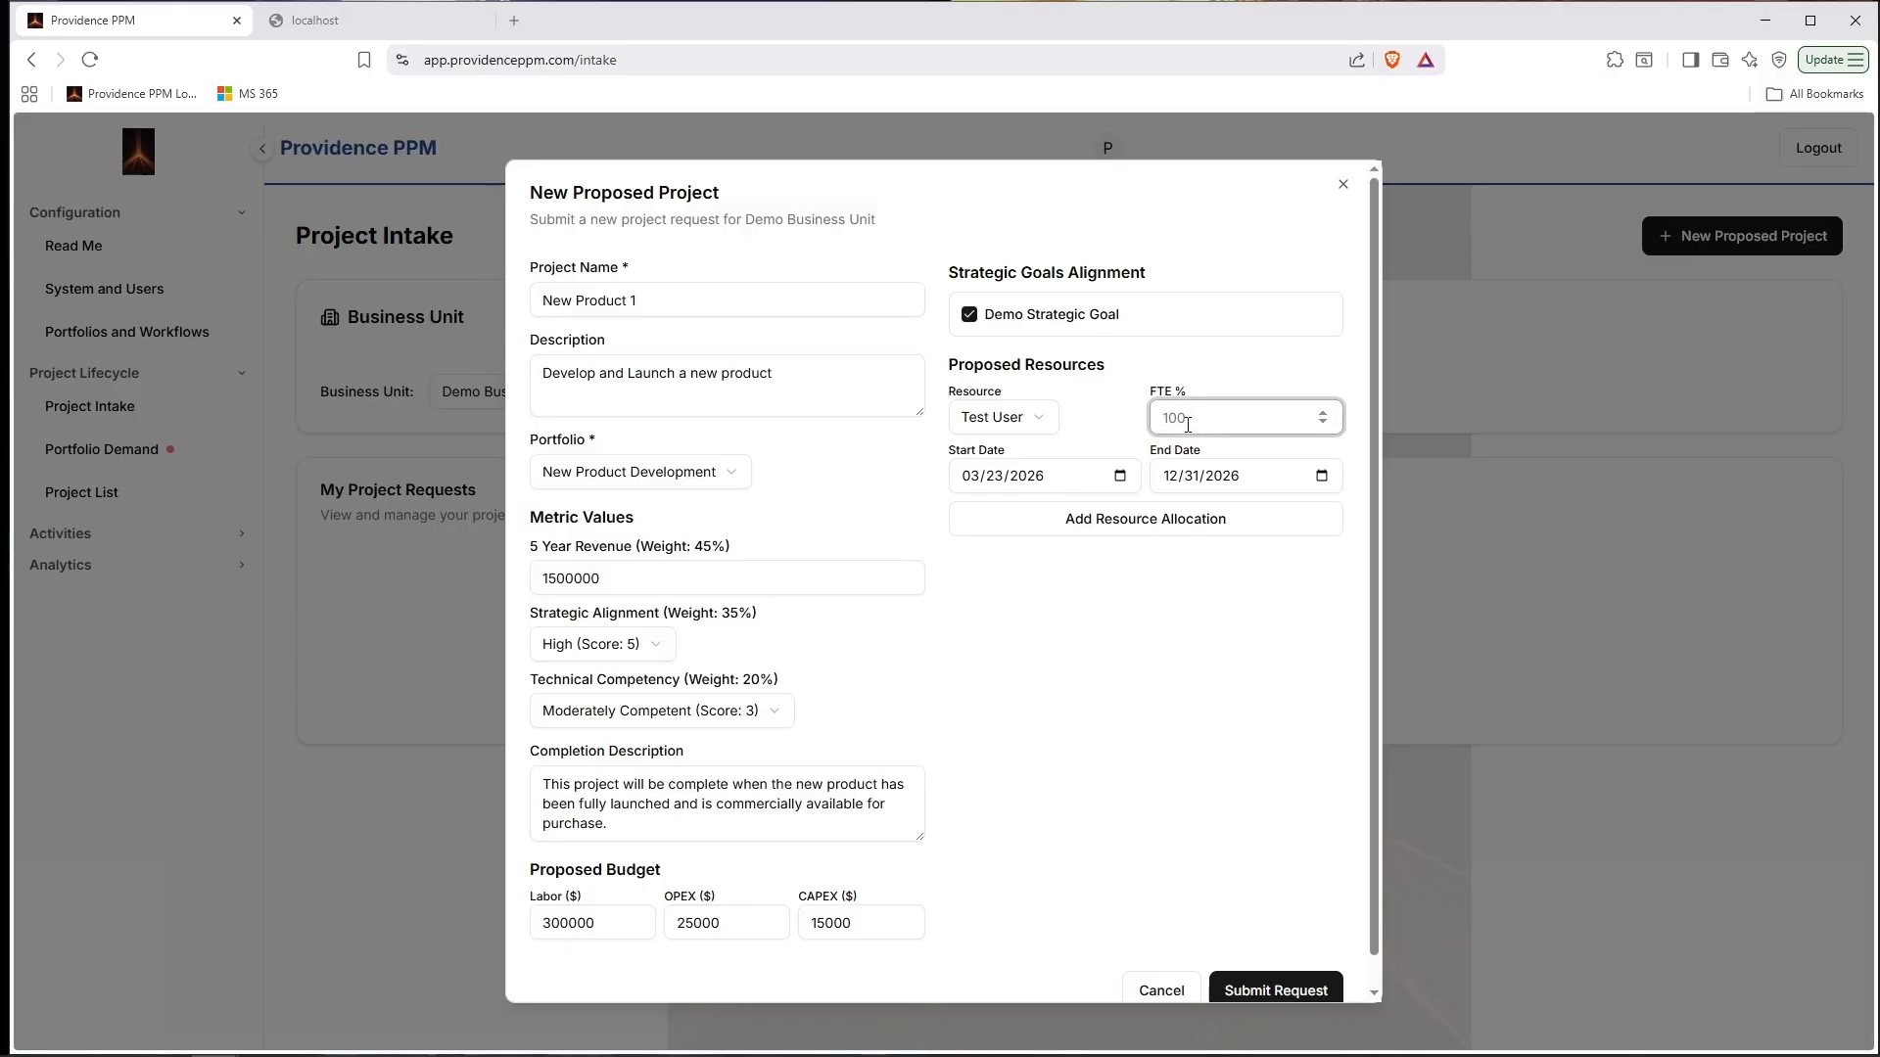
type("30")
left_click(1146, 521)
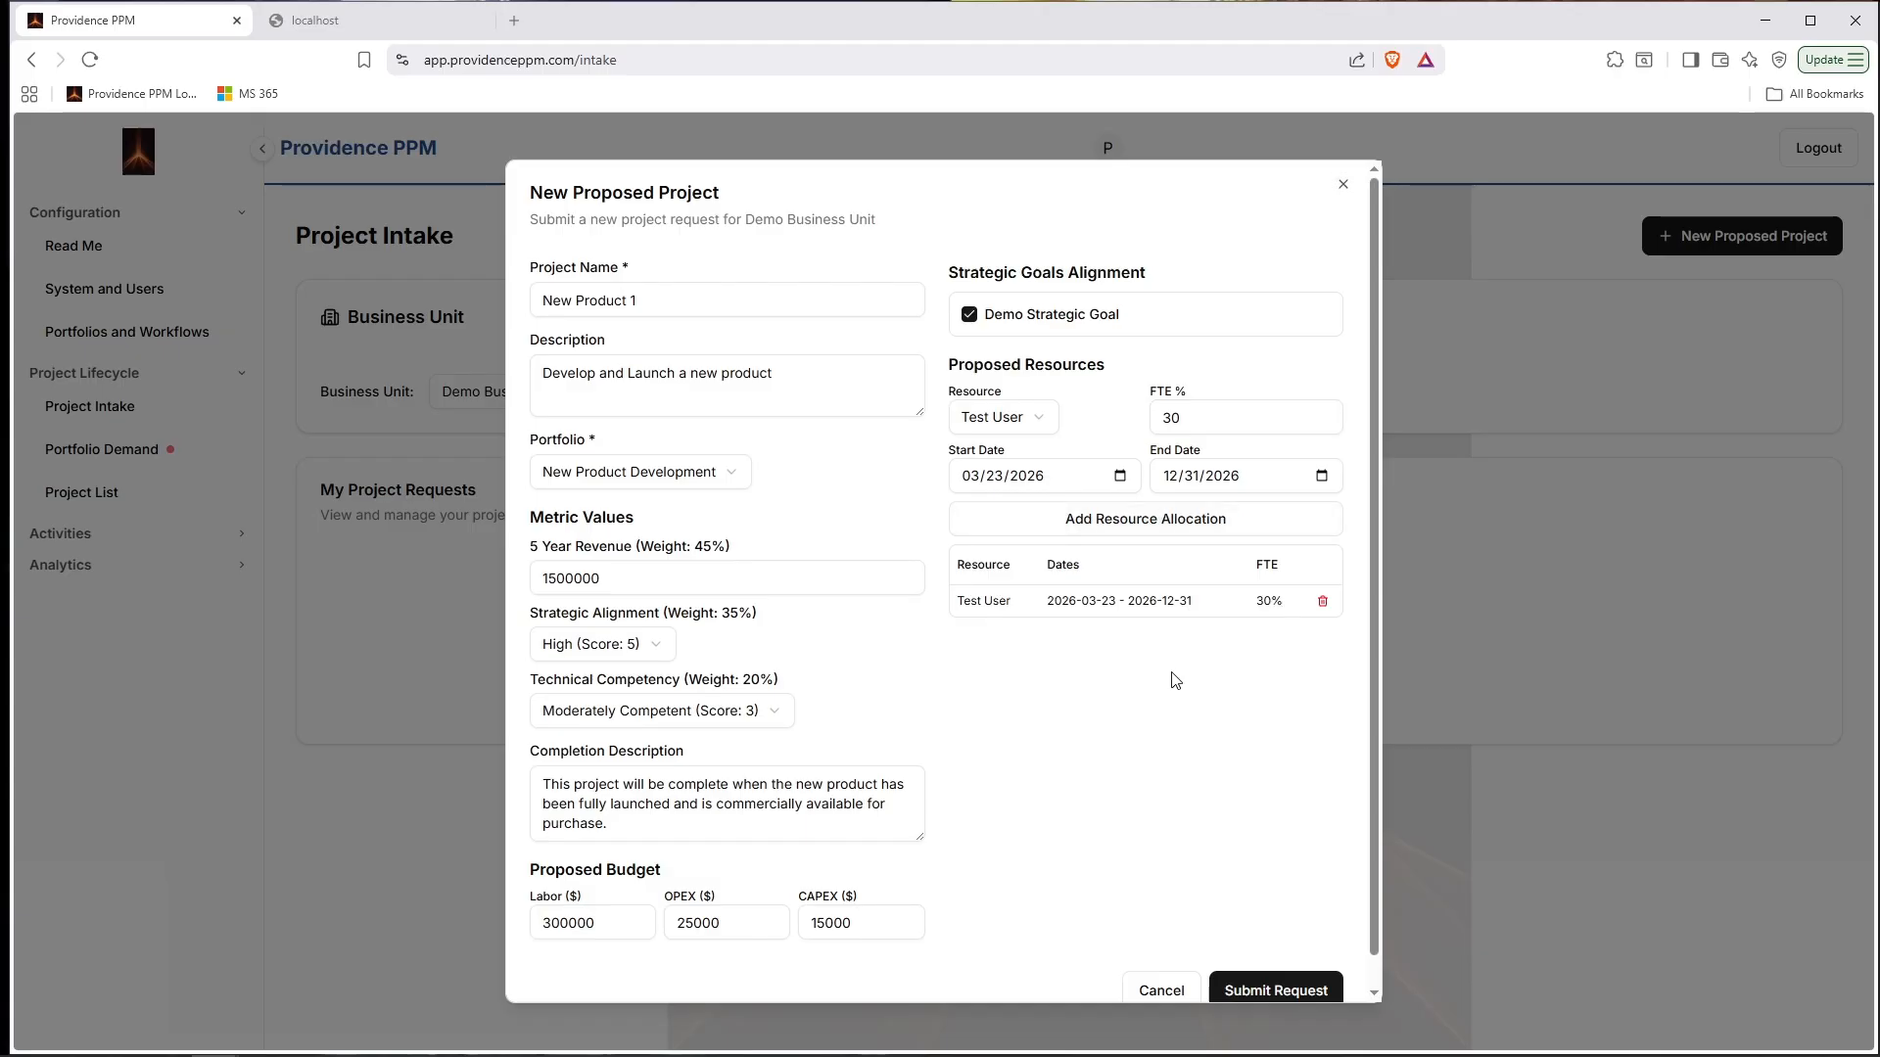
Add a resource allocation at 25% FTE for the person listed directly after Test User, using the same dates.
left_click(1046, 425)
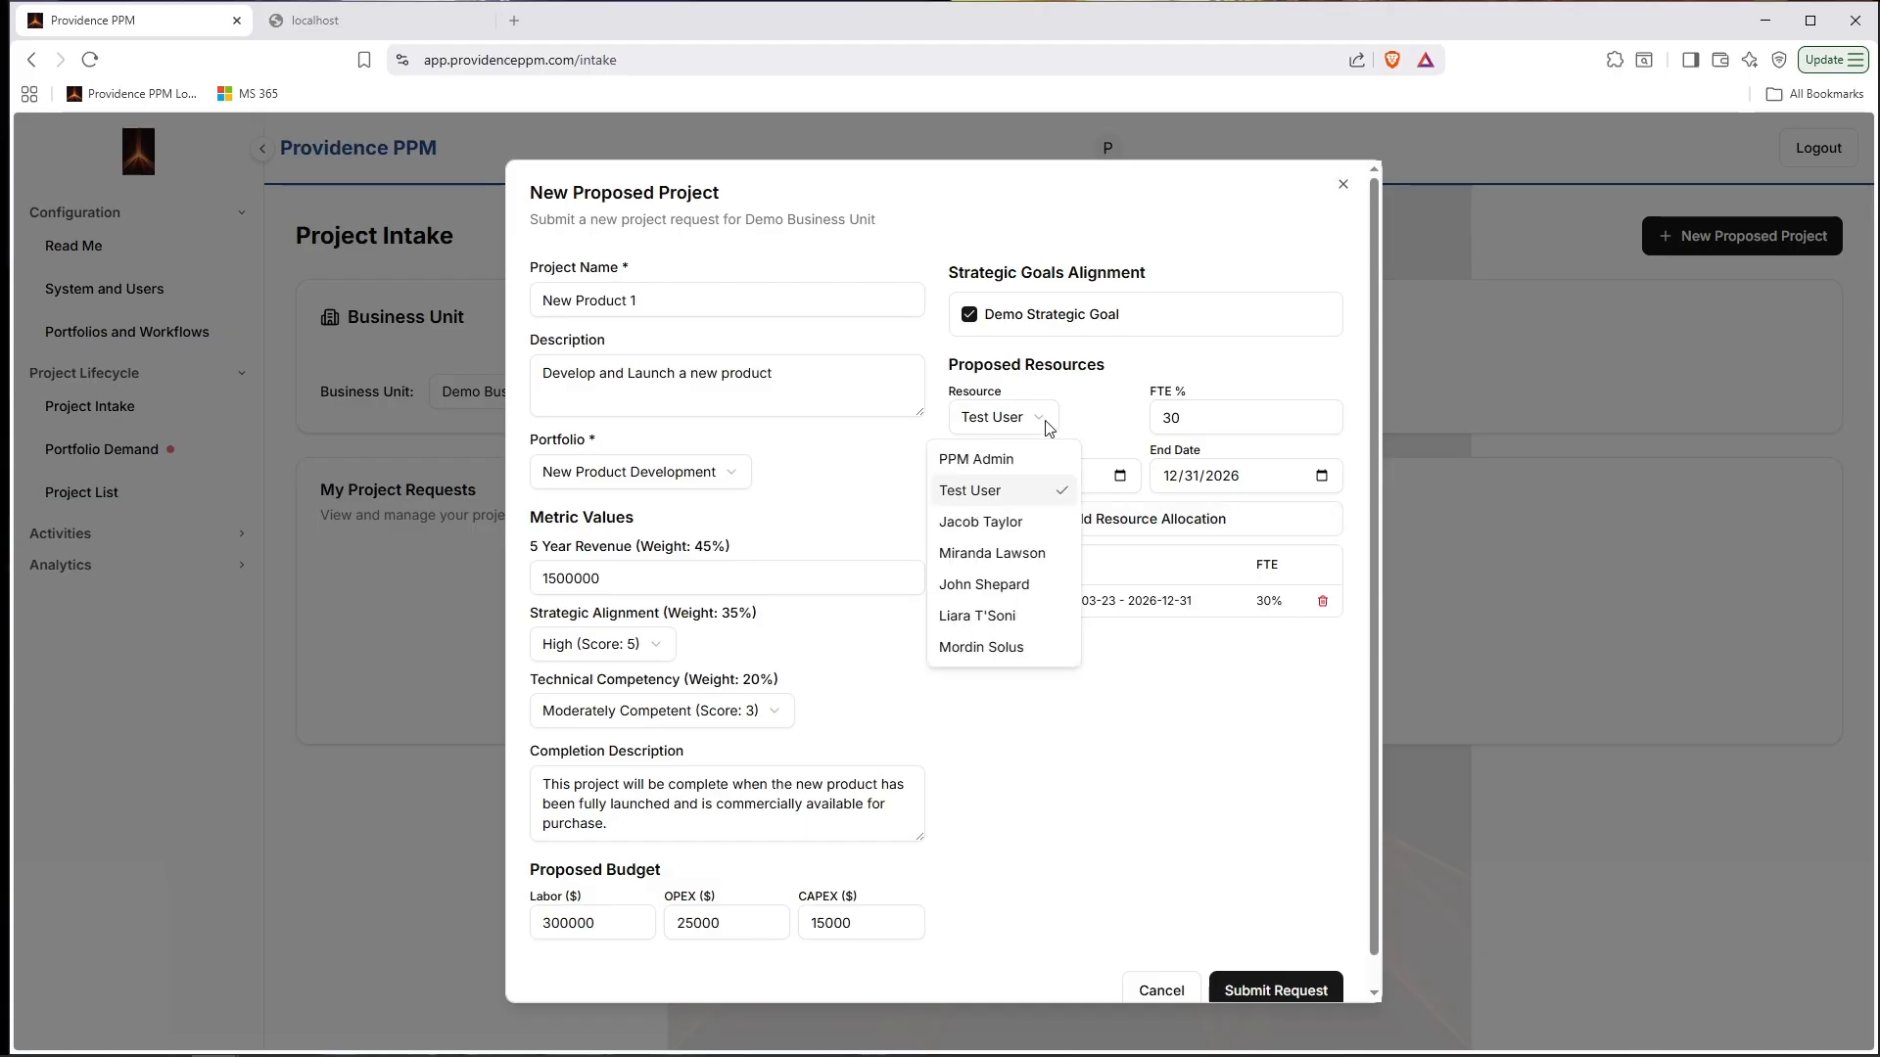
left_click(984, 522)
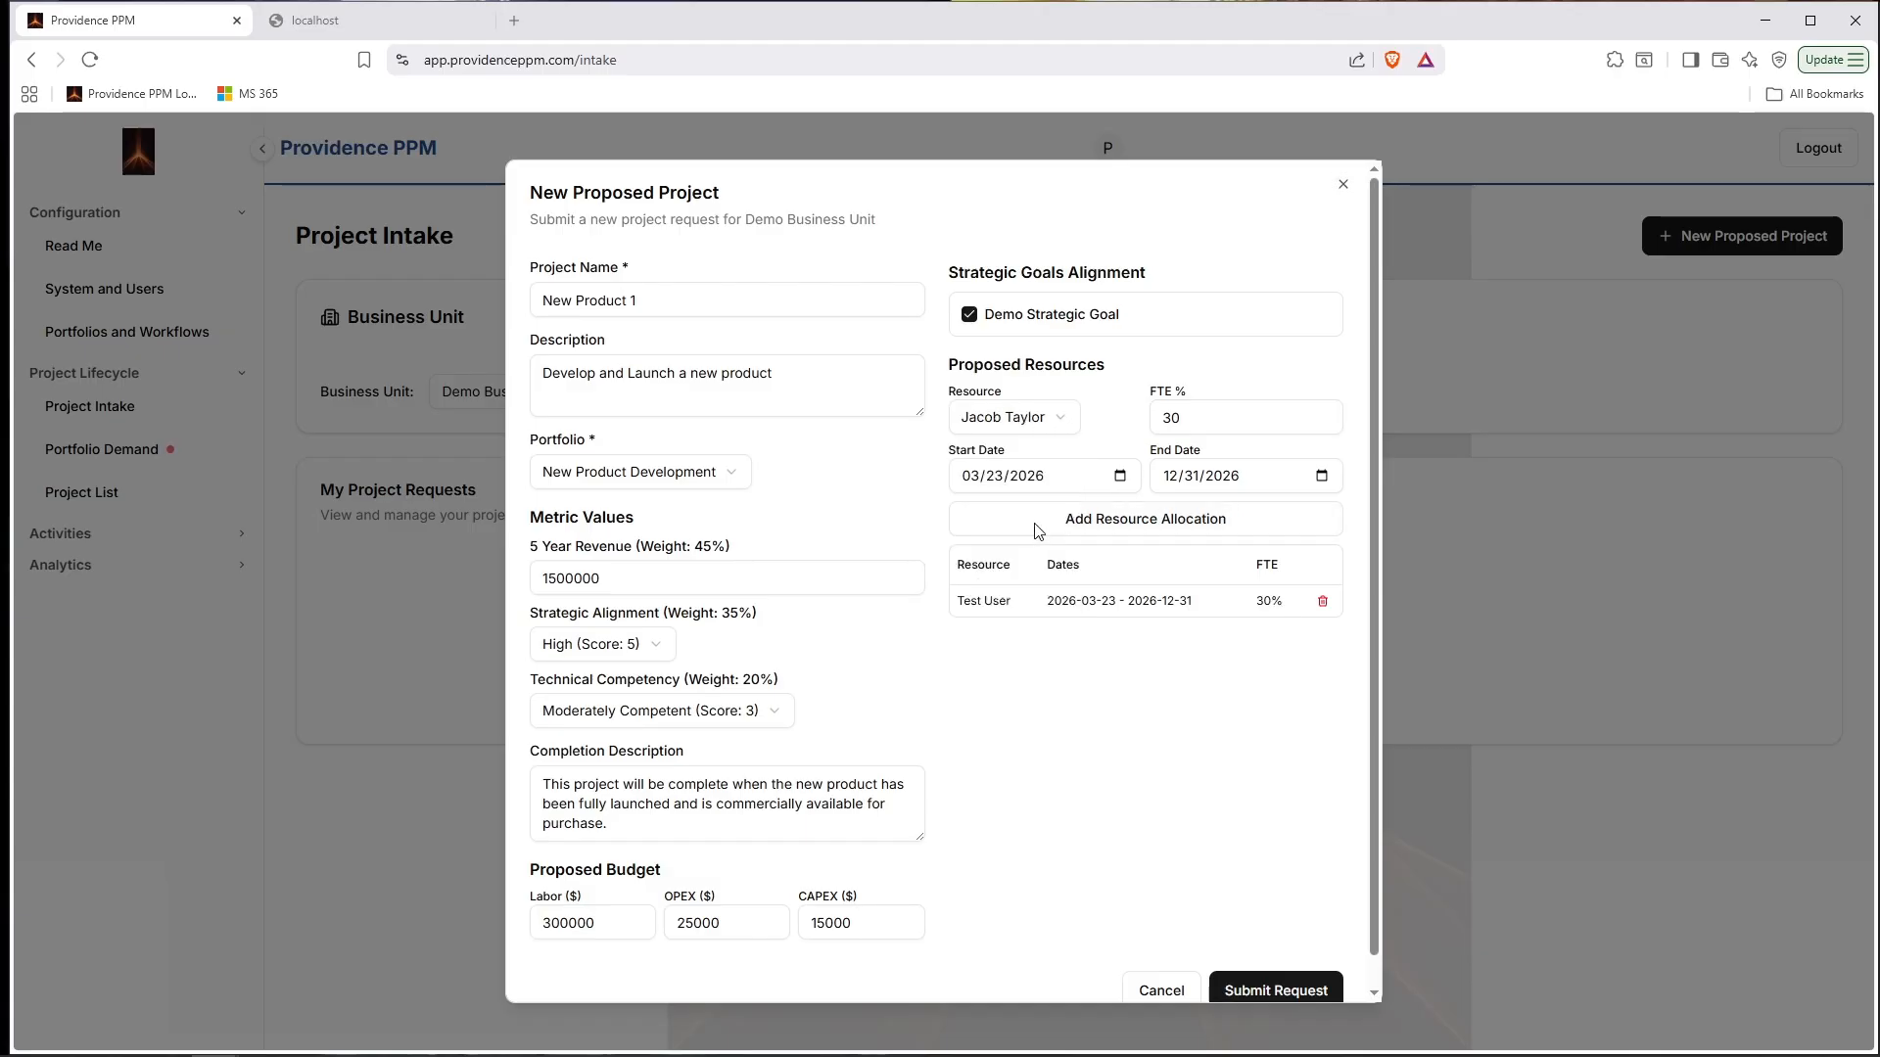
double_click(1160, 417)
type("25")
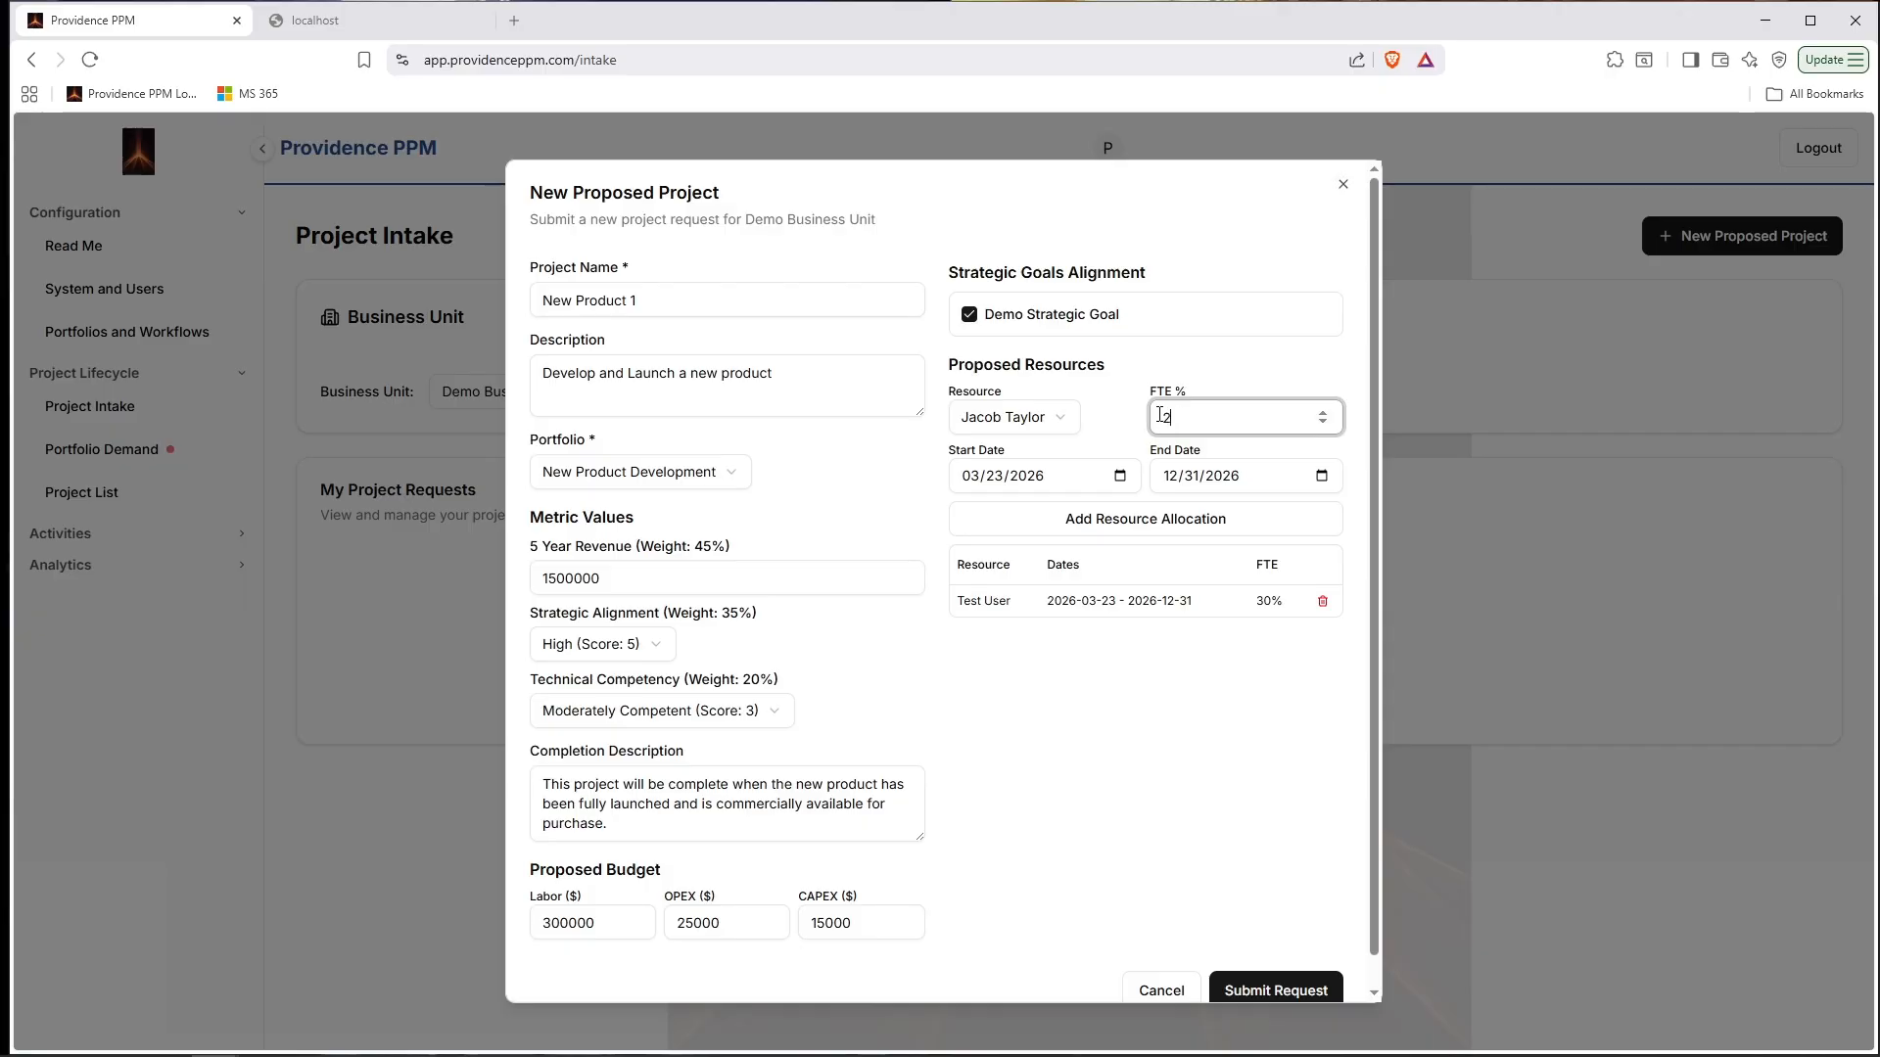
left_click(1160, 519)
Add a resource allocation at 35% FTE for the fourth person in the resource list, using the same dates.
left_click(1072, 423)
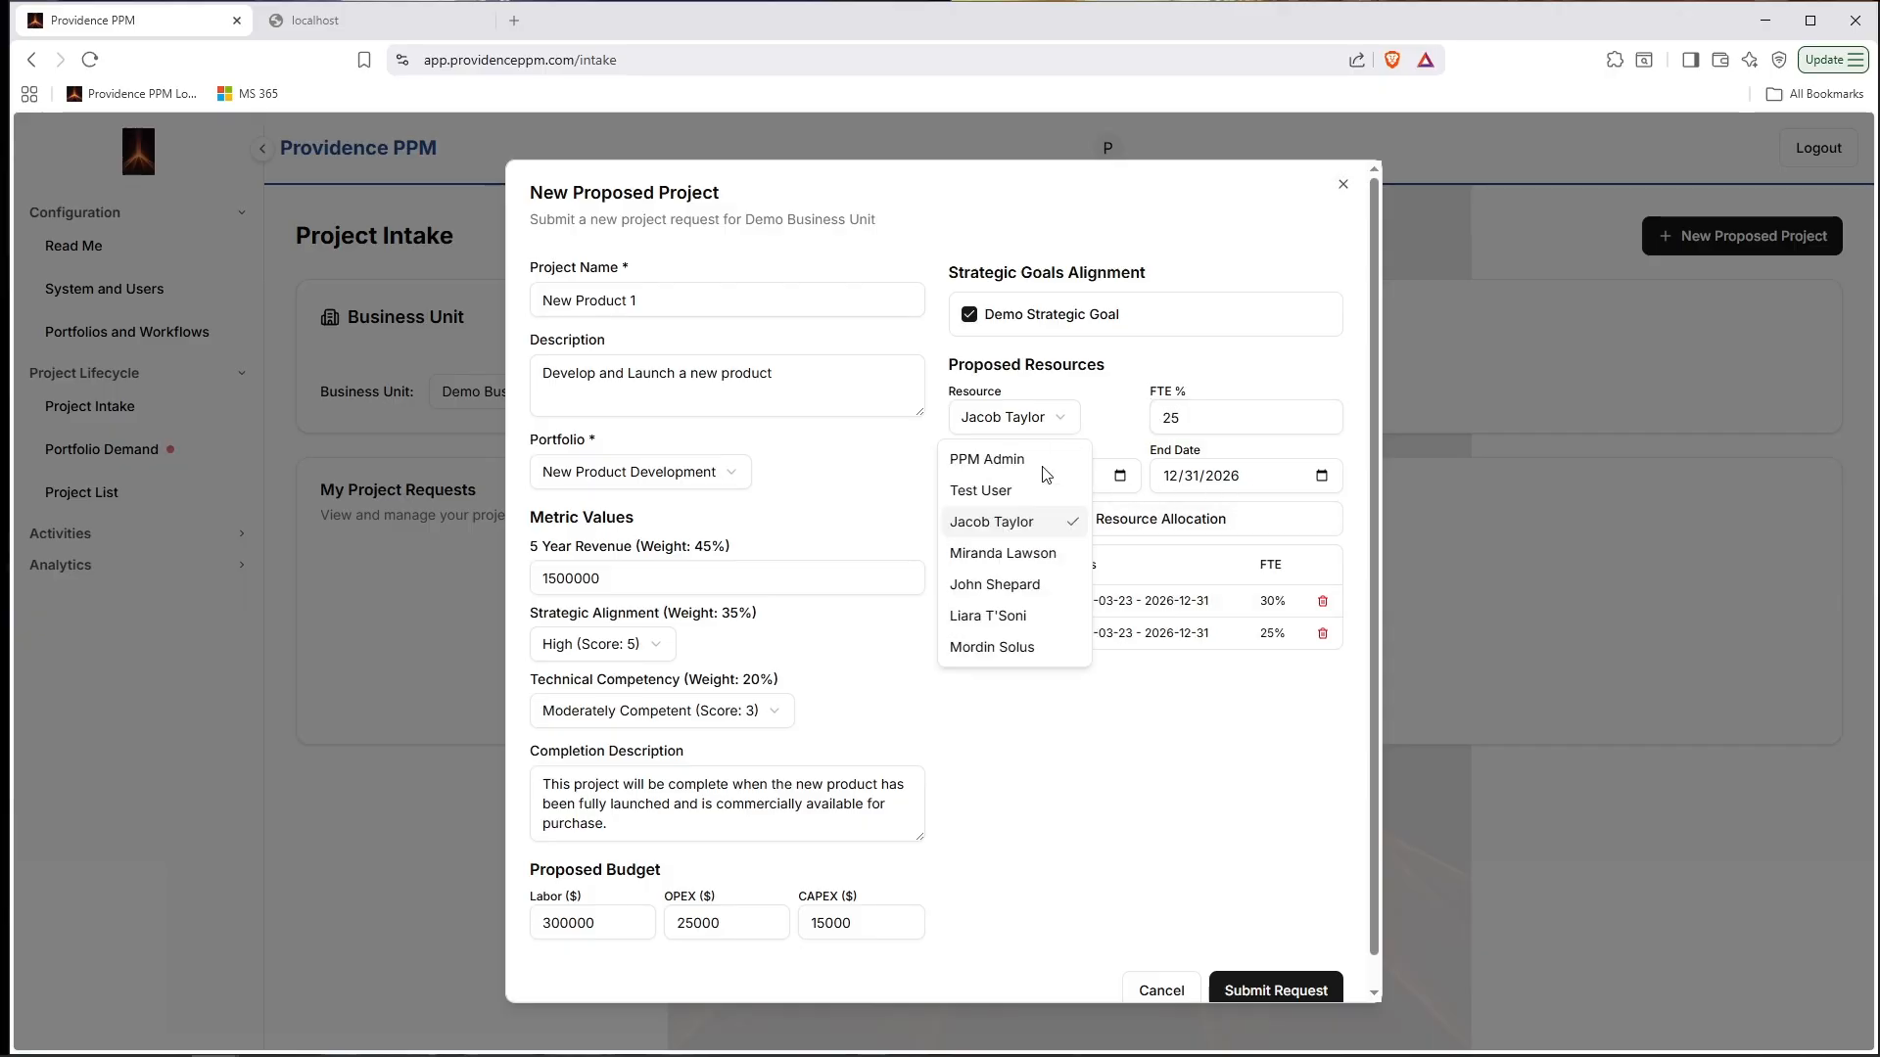
left_click(1028, 548)
double_click(1152, 419)
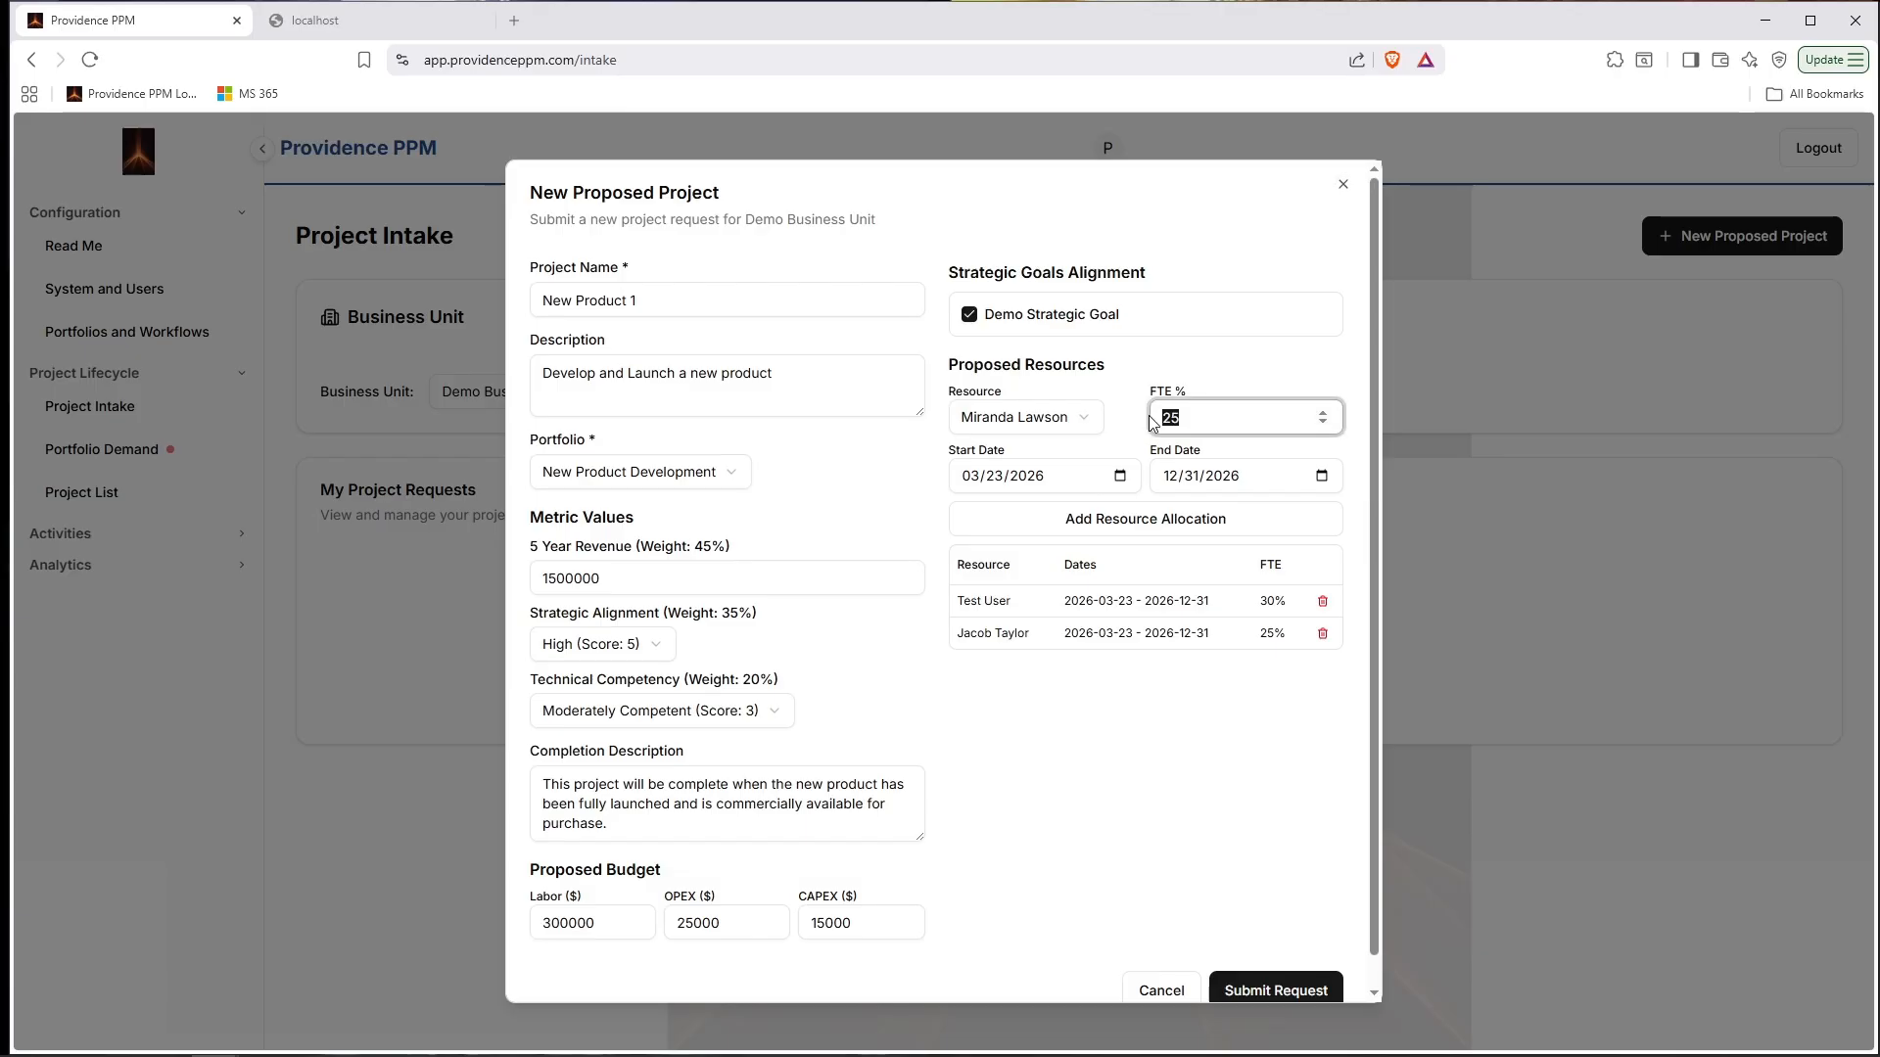
type("35")
left_click(1260, 531)
Add a resource allocation at 40% FTE for the sixth person in the resource list, using the same dates.
left_click(1064, 423)
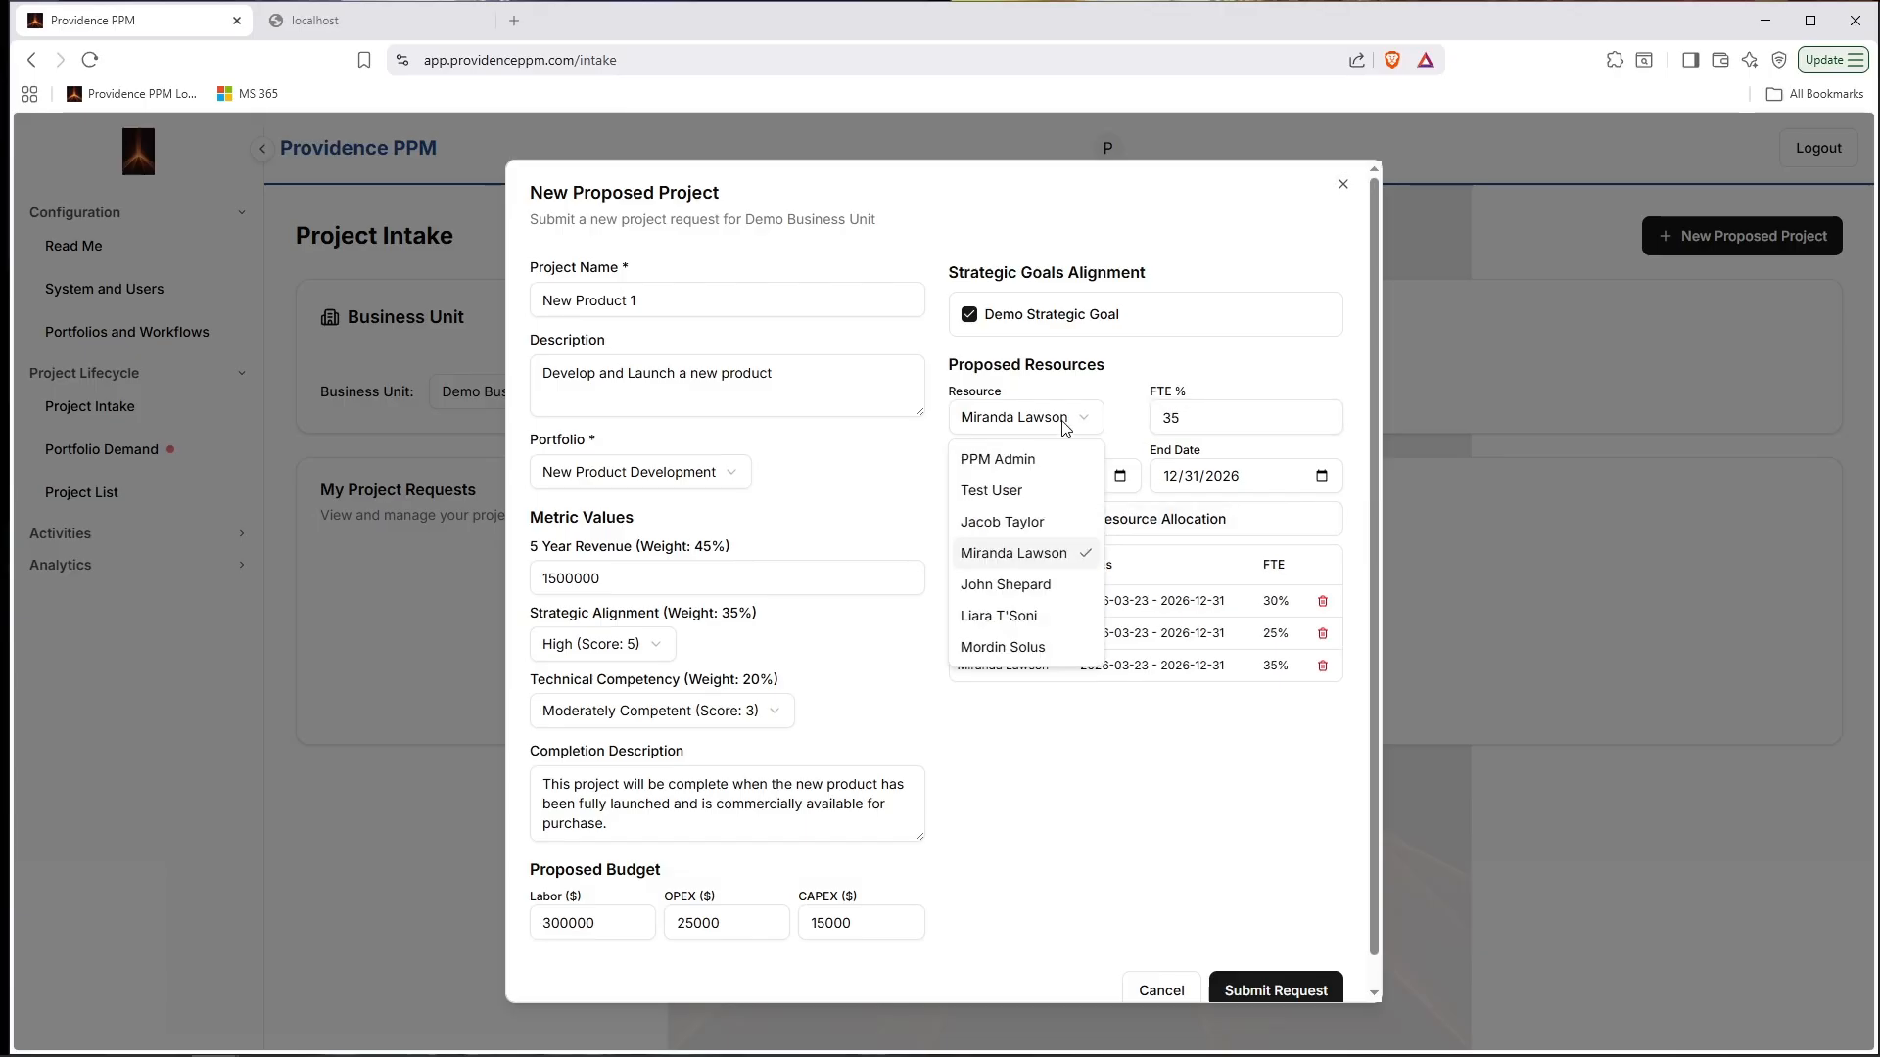
left_click(998, 615)
left_click_drag(1182, 418, 1140, 421)
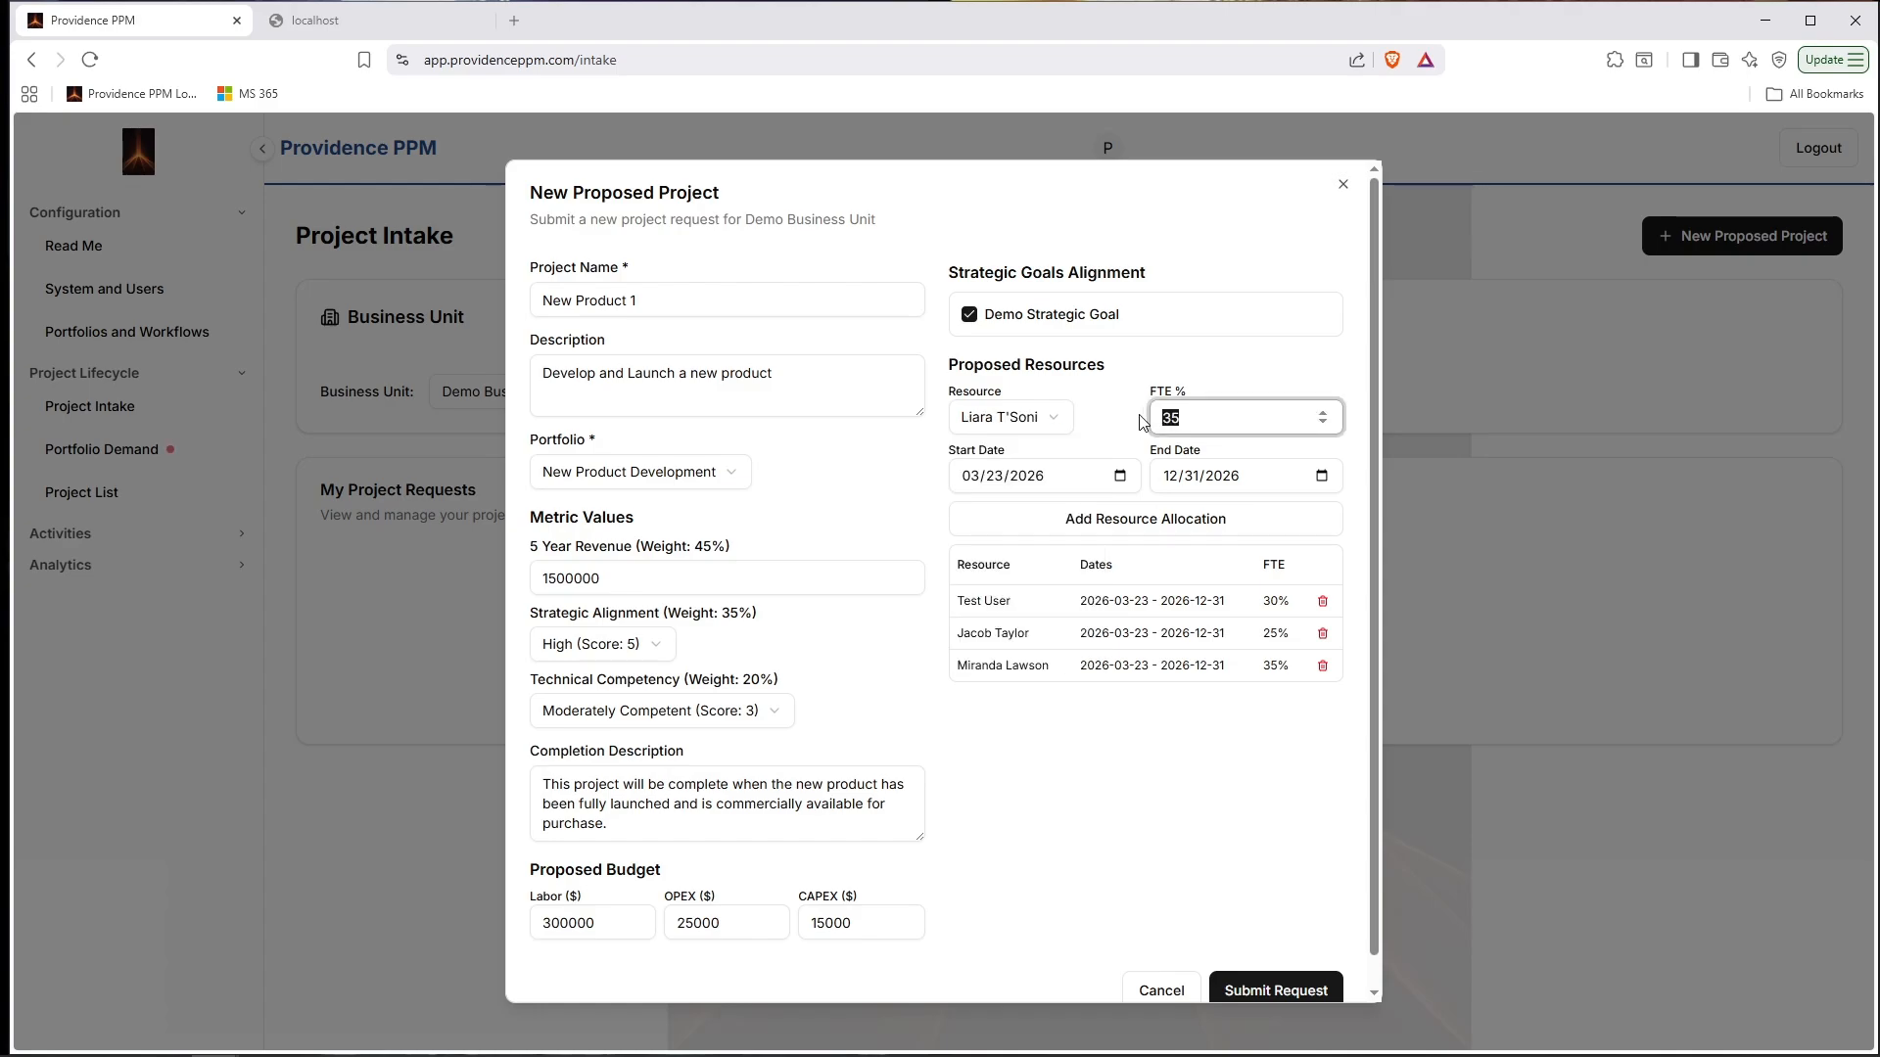
type("40")
left_click(1087, 518)
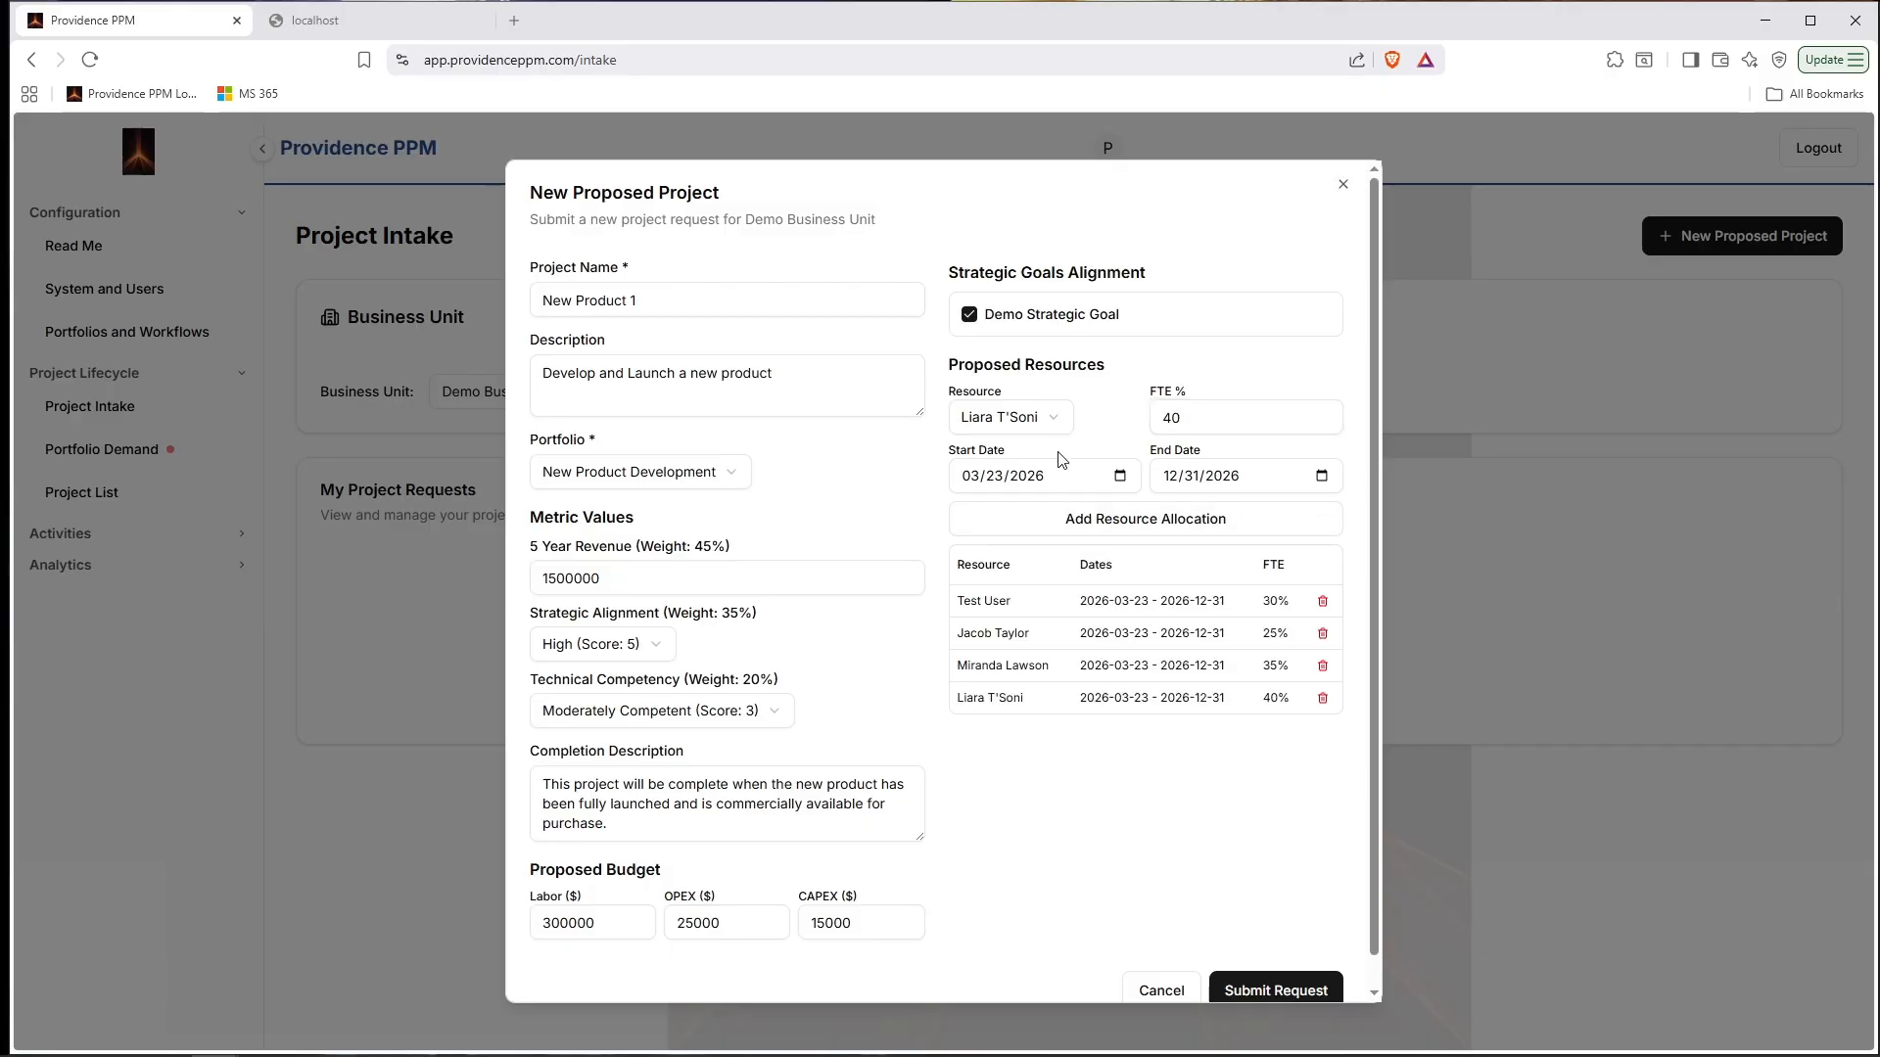
Add a resource allocation at 30% FTE for the fifth person in the resource list, using the same dates.
left_click(1055, 428)
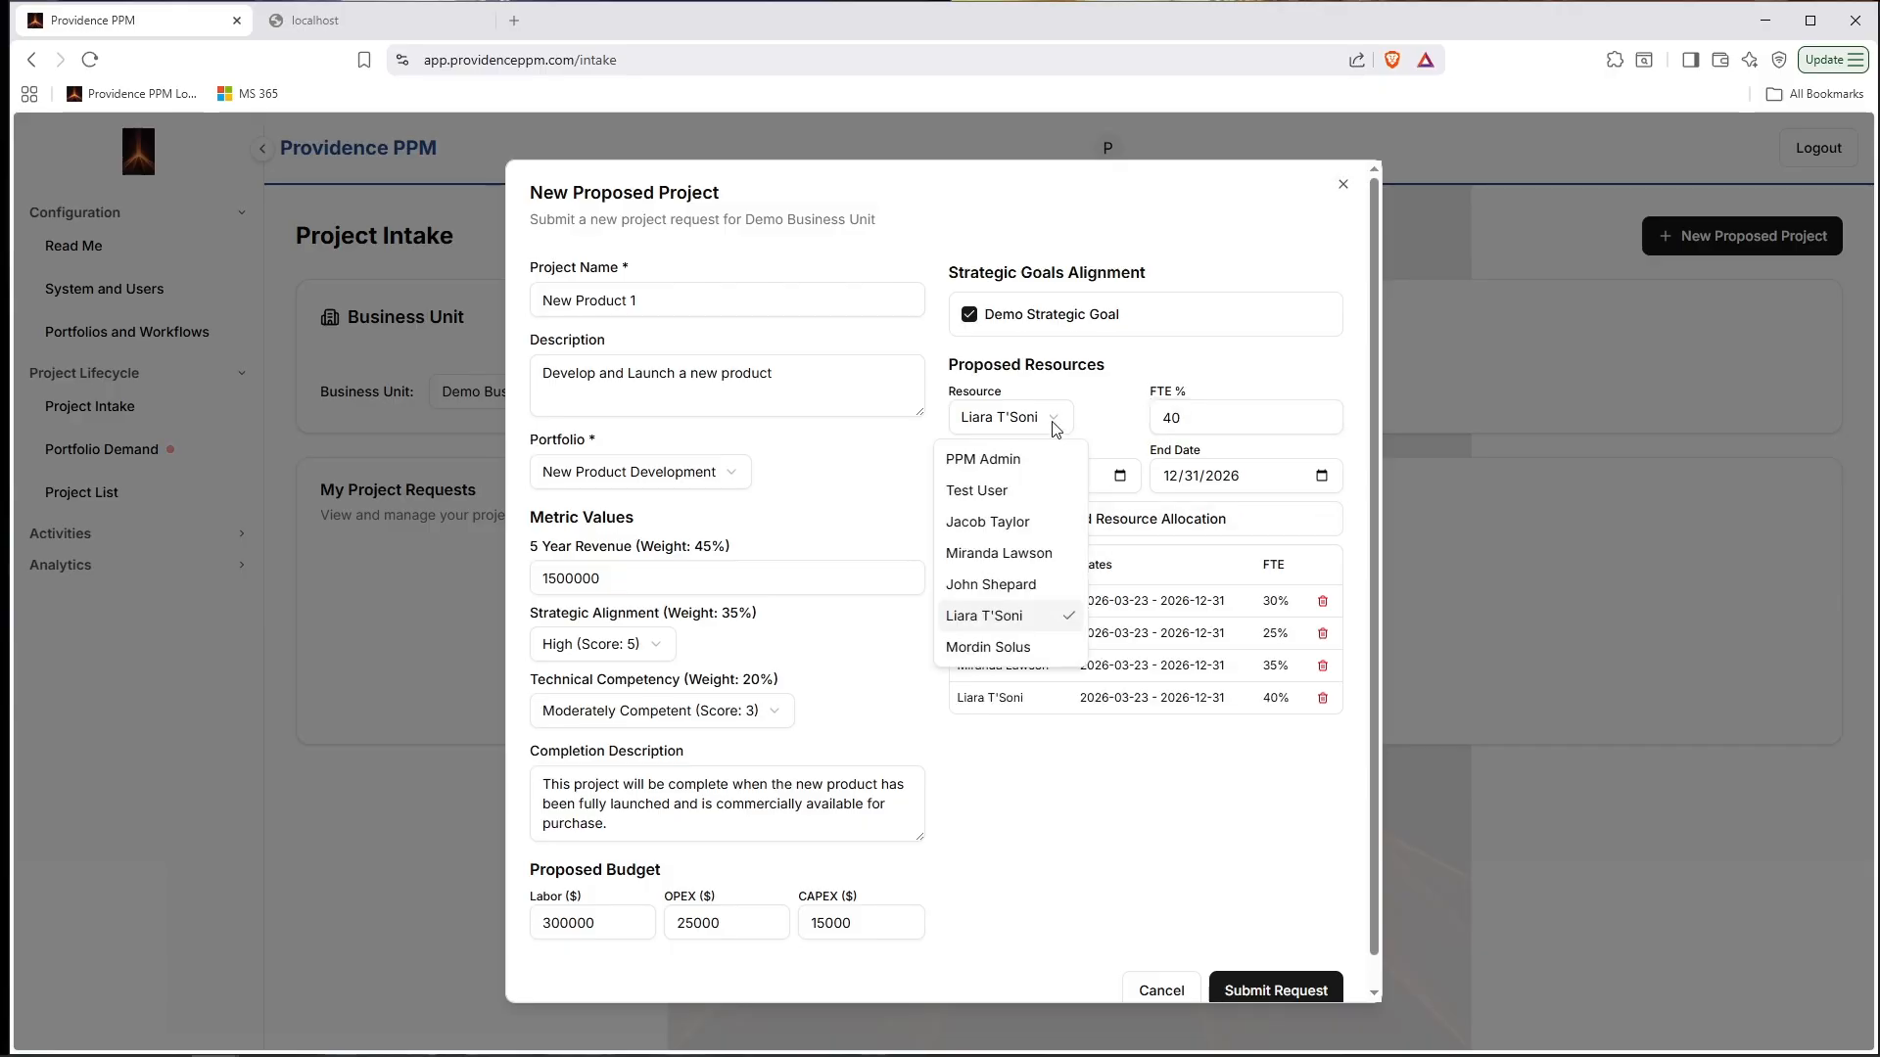
left_click(1013, 584)
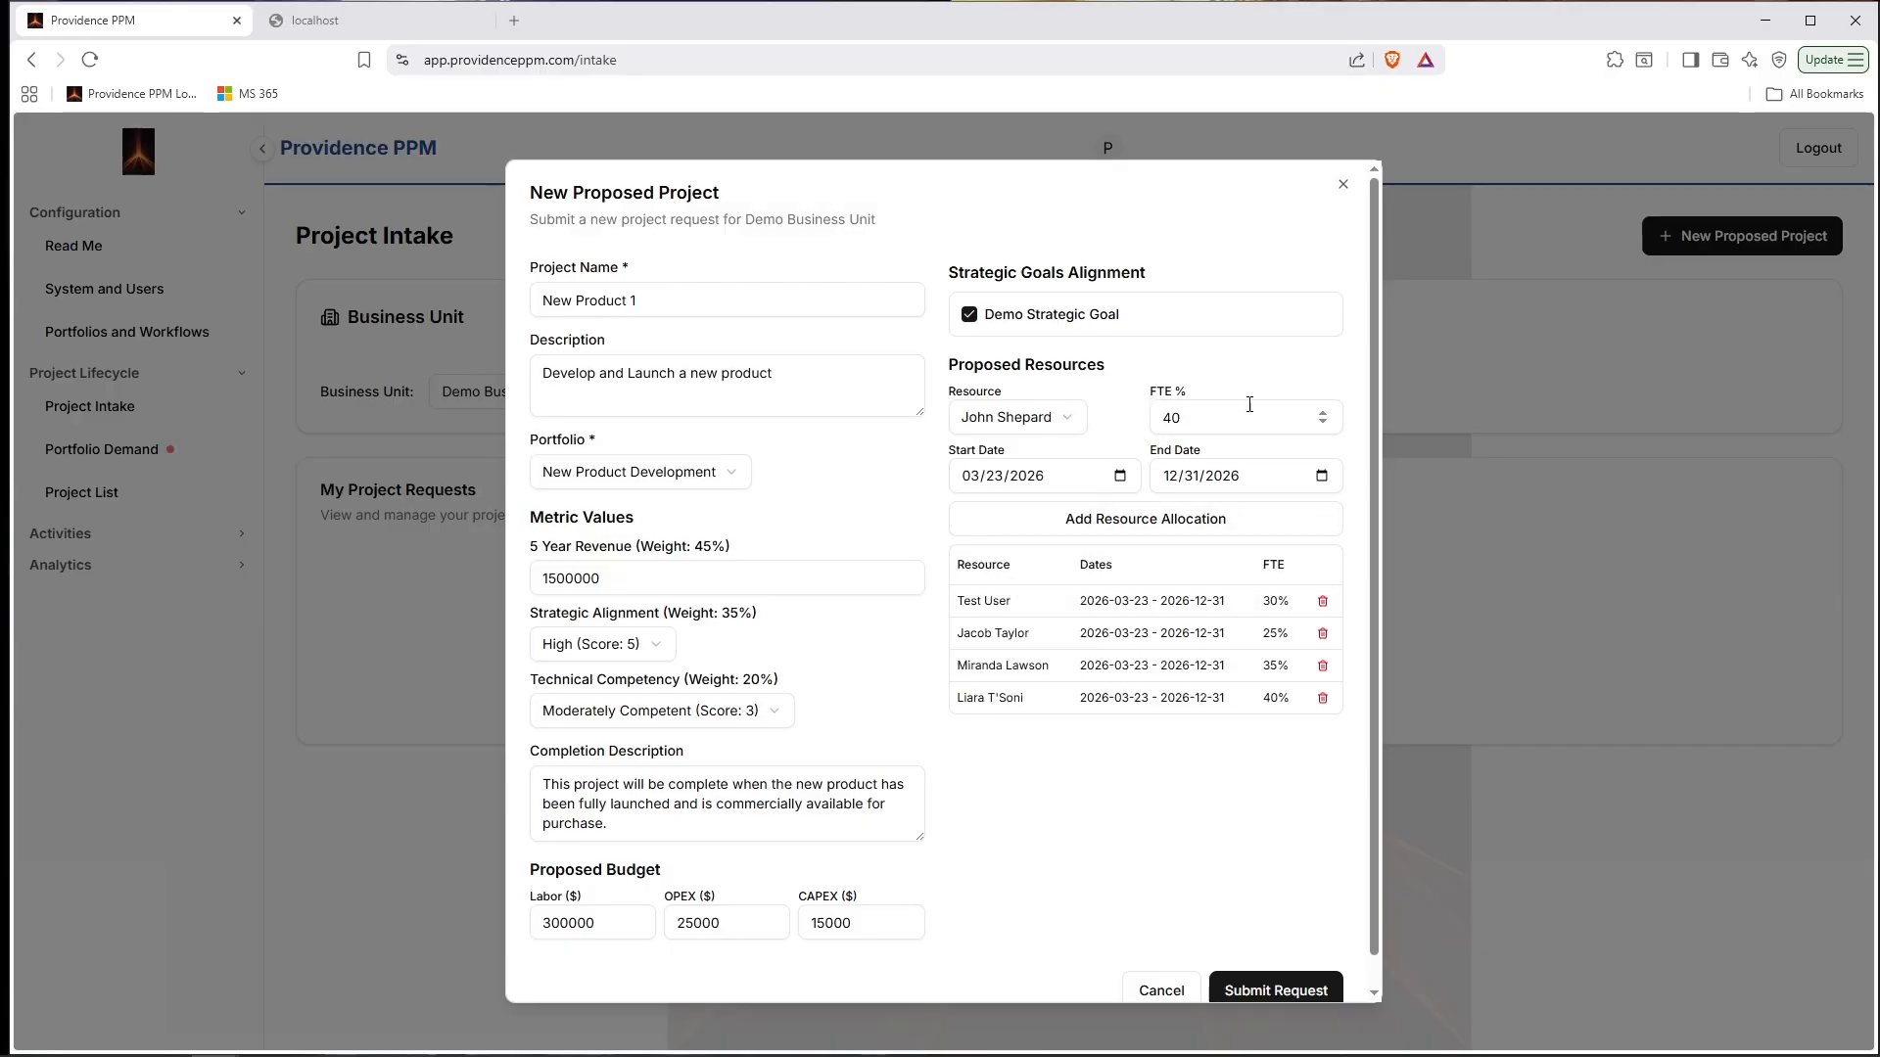
double_click(1160, 416)
type("30")
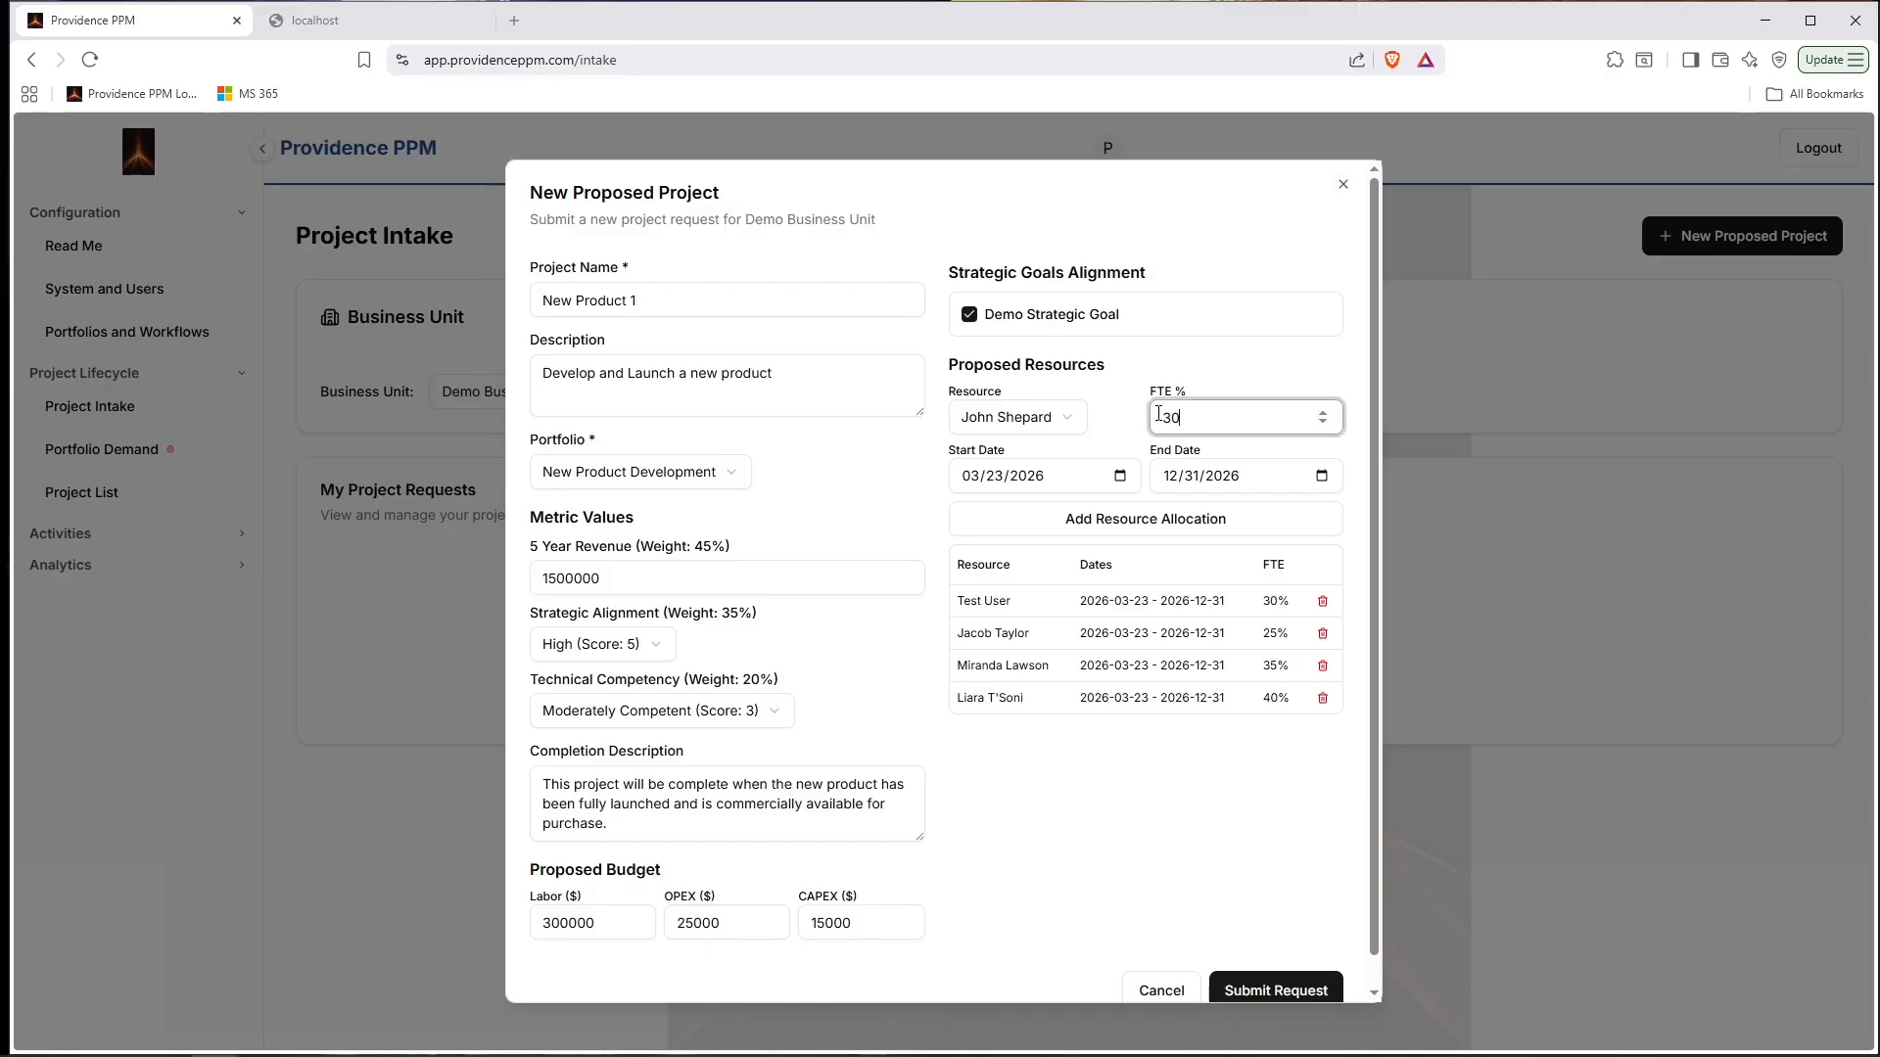
left_click(1132, 528)
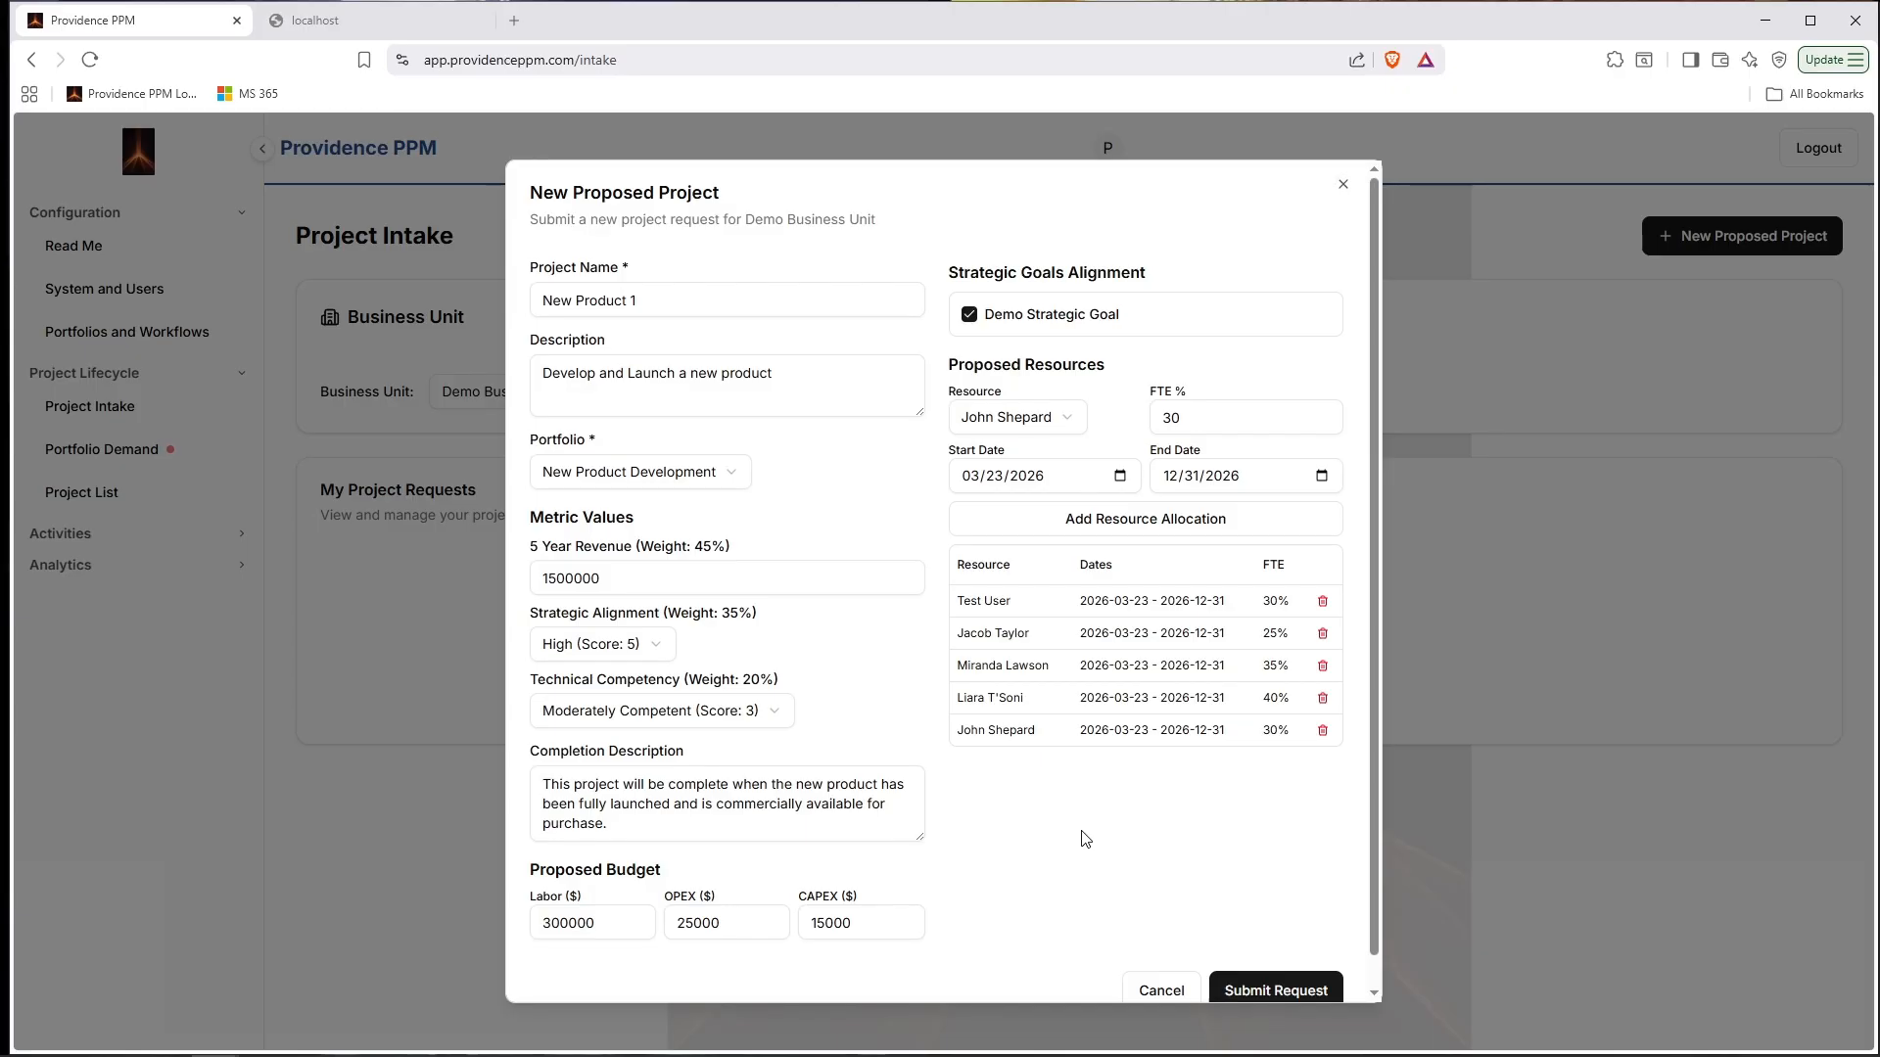
Submit the New Product 1 request, and look over its submission in the edit form without saving changes.
scroll(1086, 832, "down", 1)
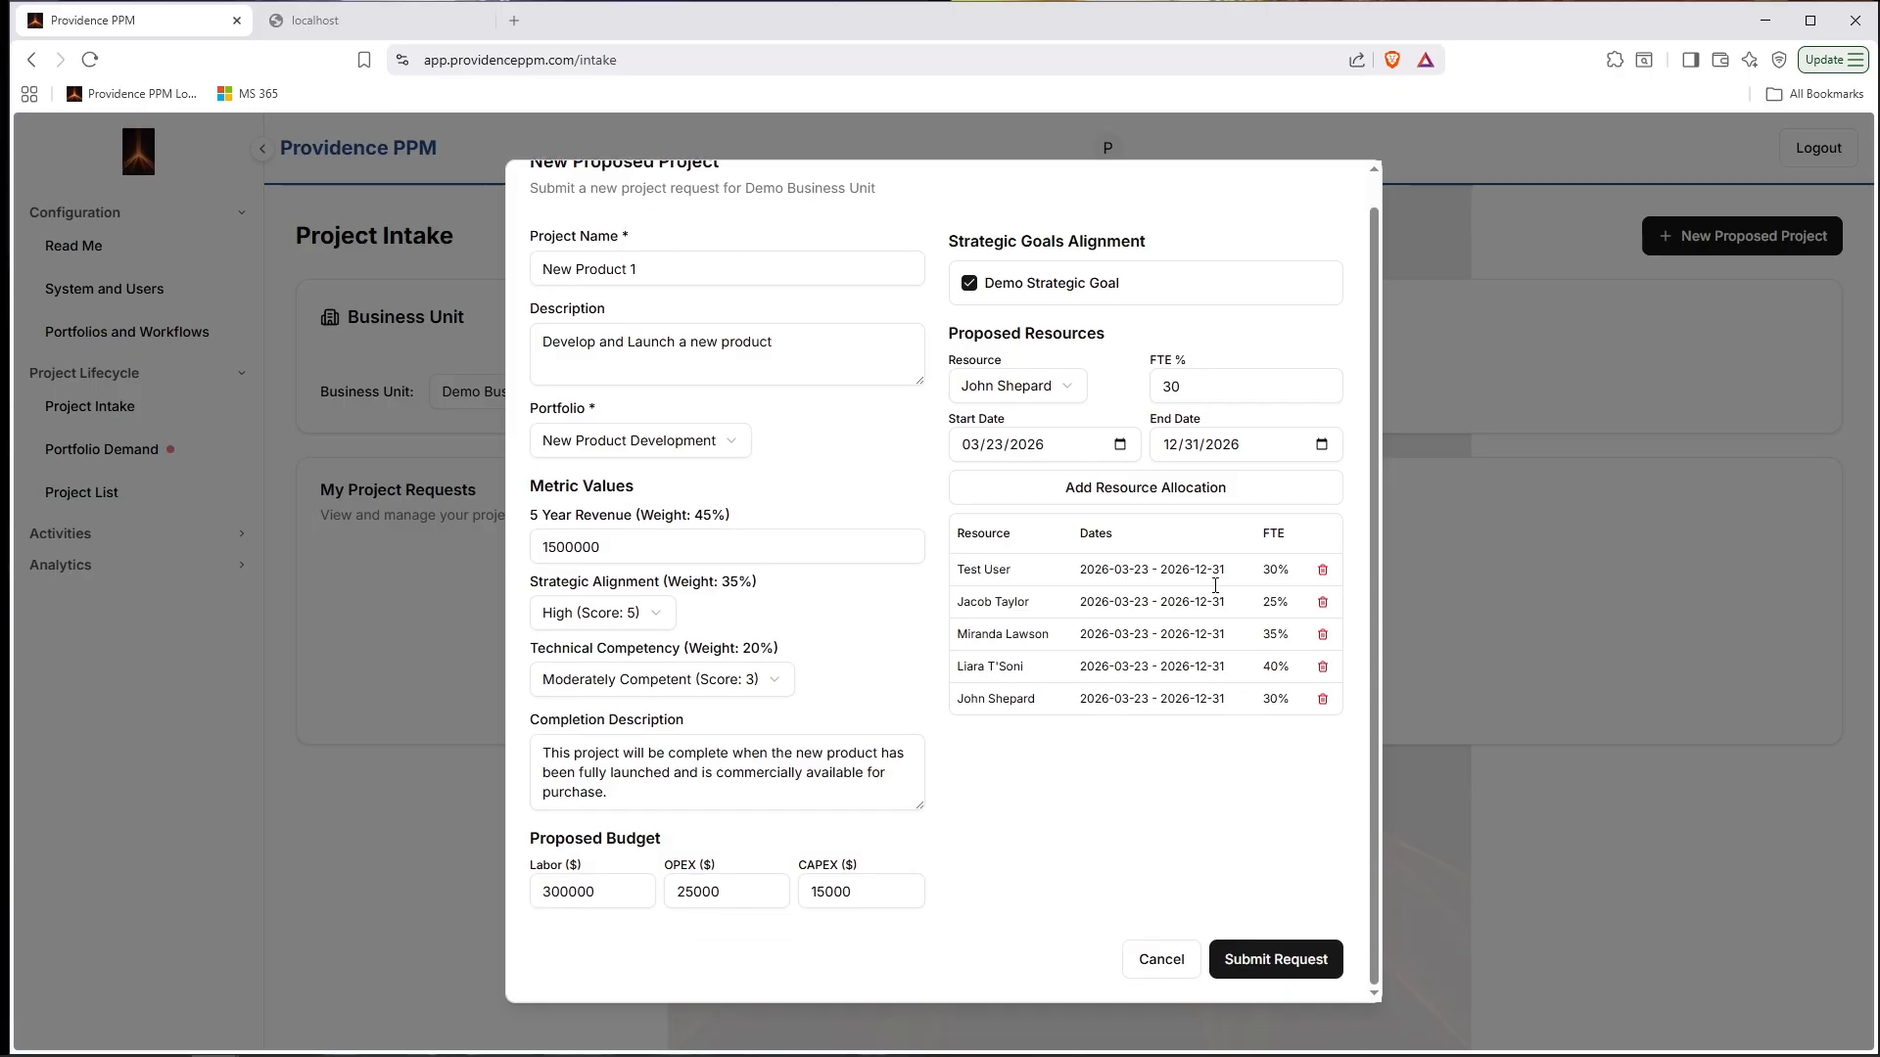
left_click(1285, 965)
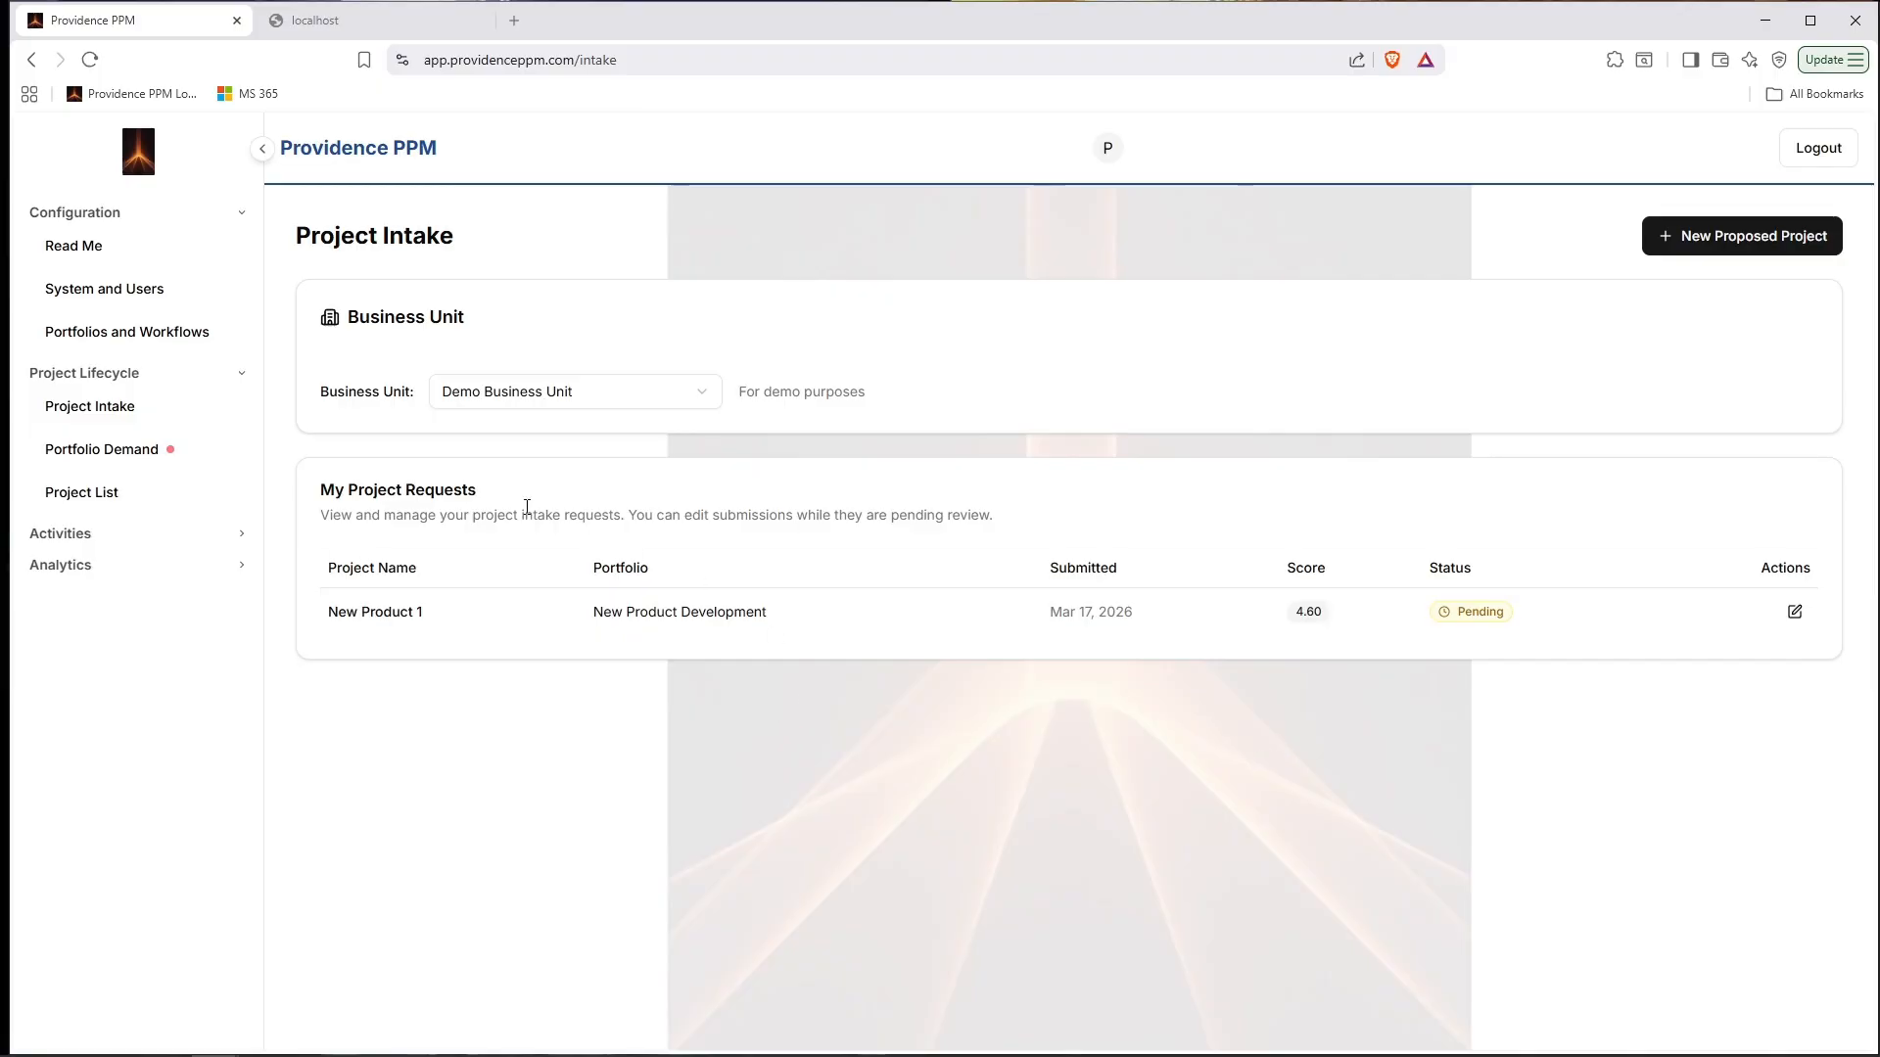
left_click(1795, 612)
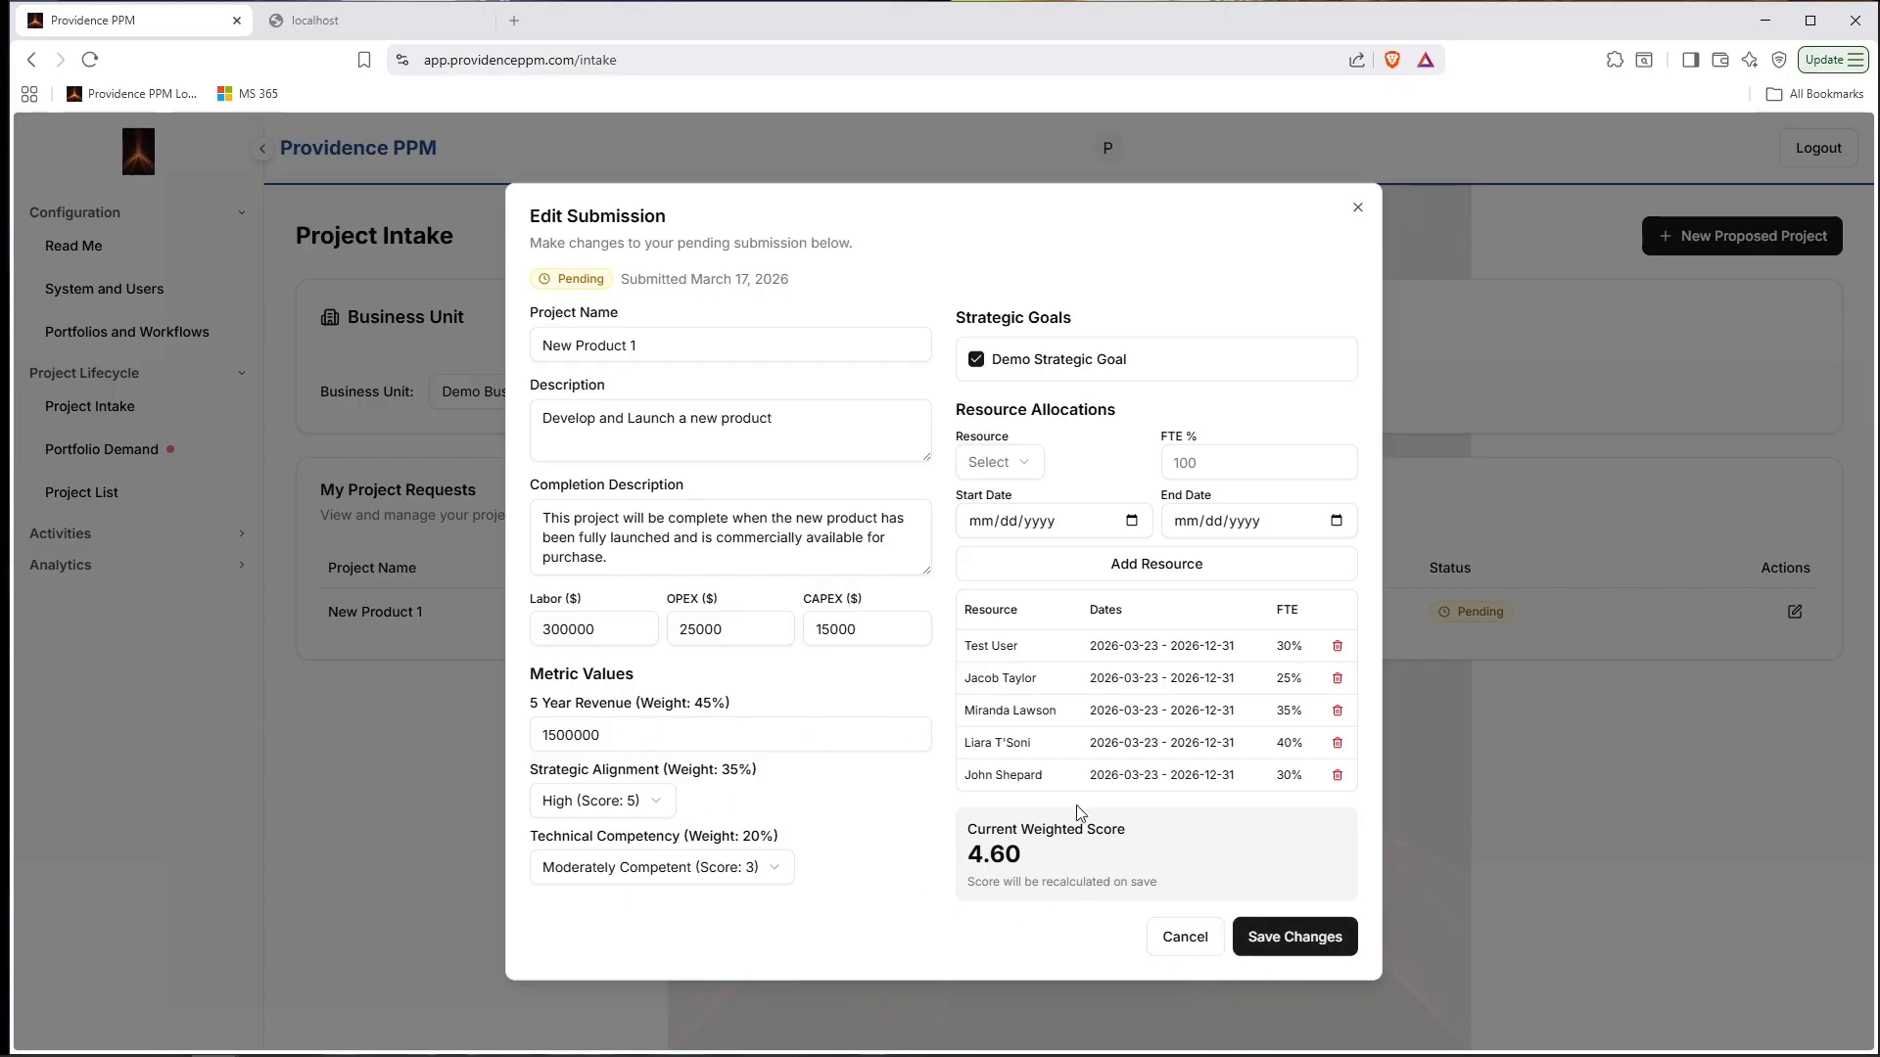
left_click(1183, 940)
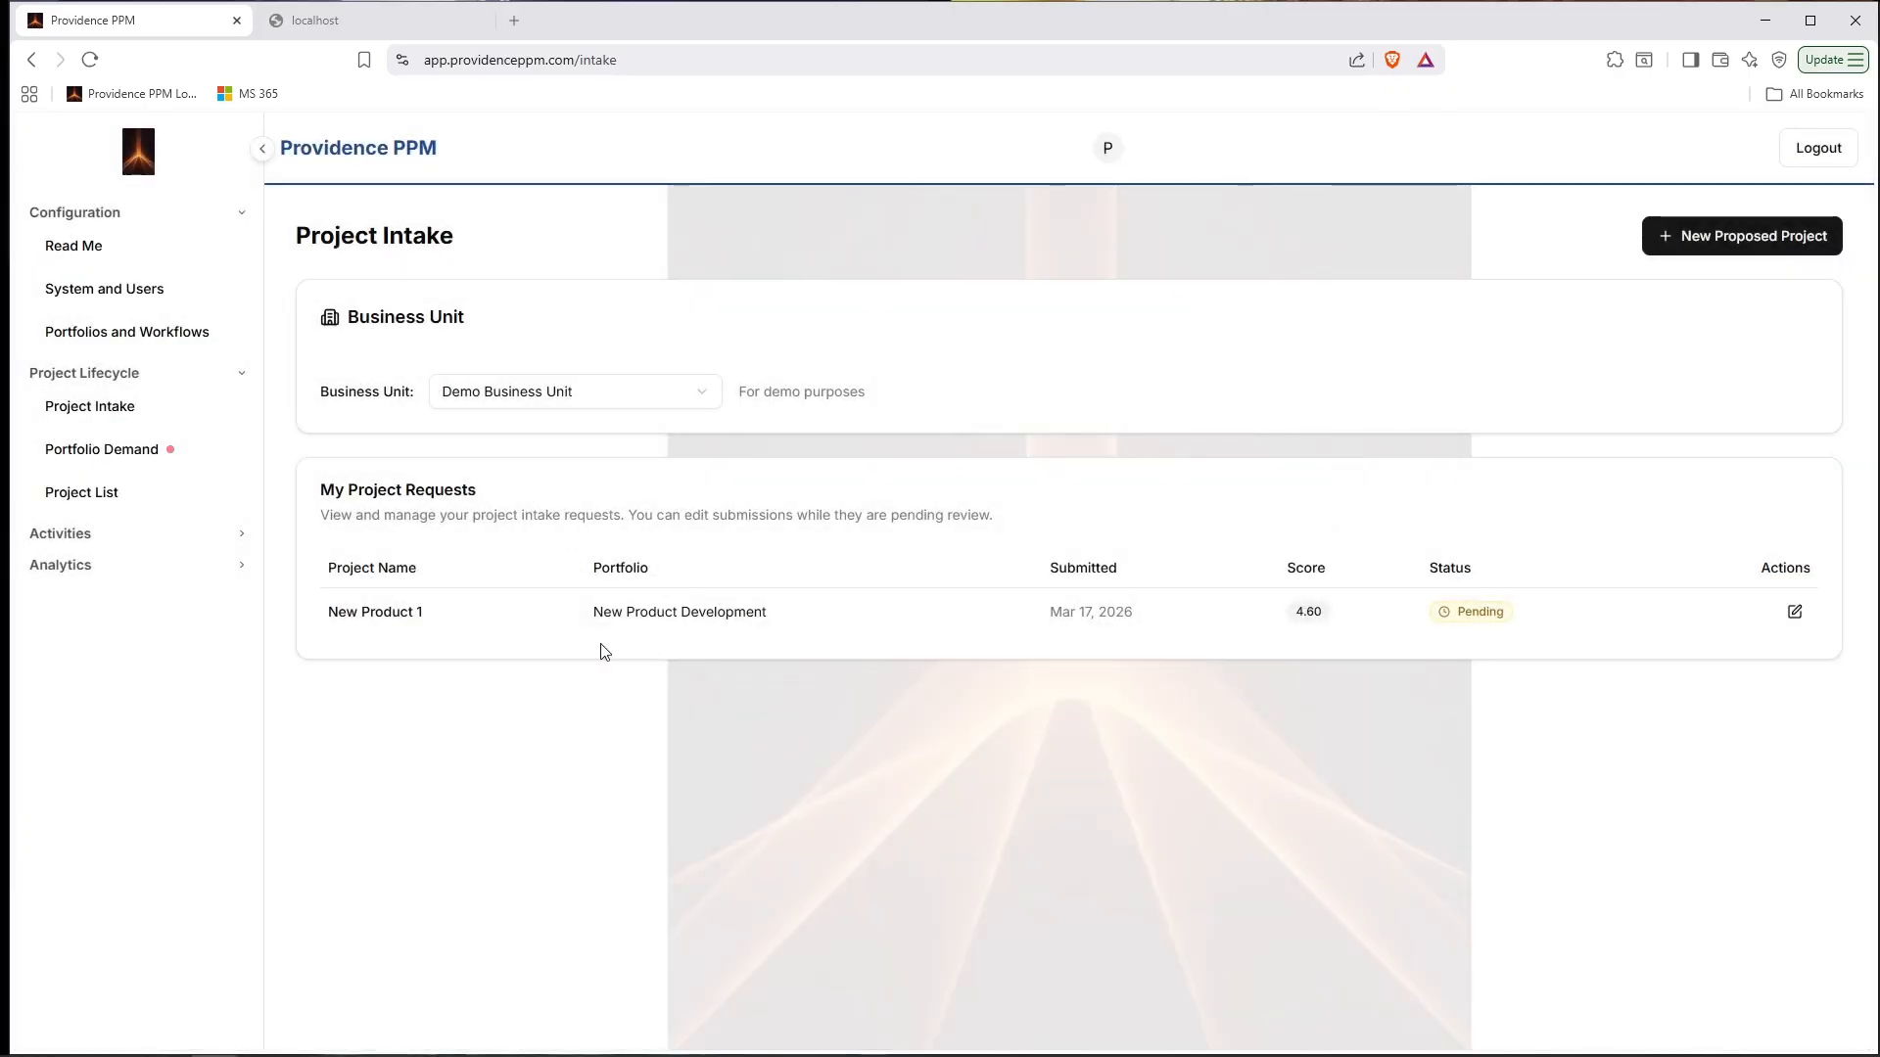
Go to Portfolio Demand and open New Product 1 from the pending reviews for Demo Business Unit.
left_click(133, 454)
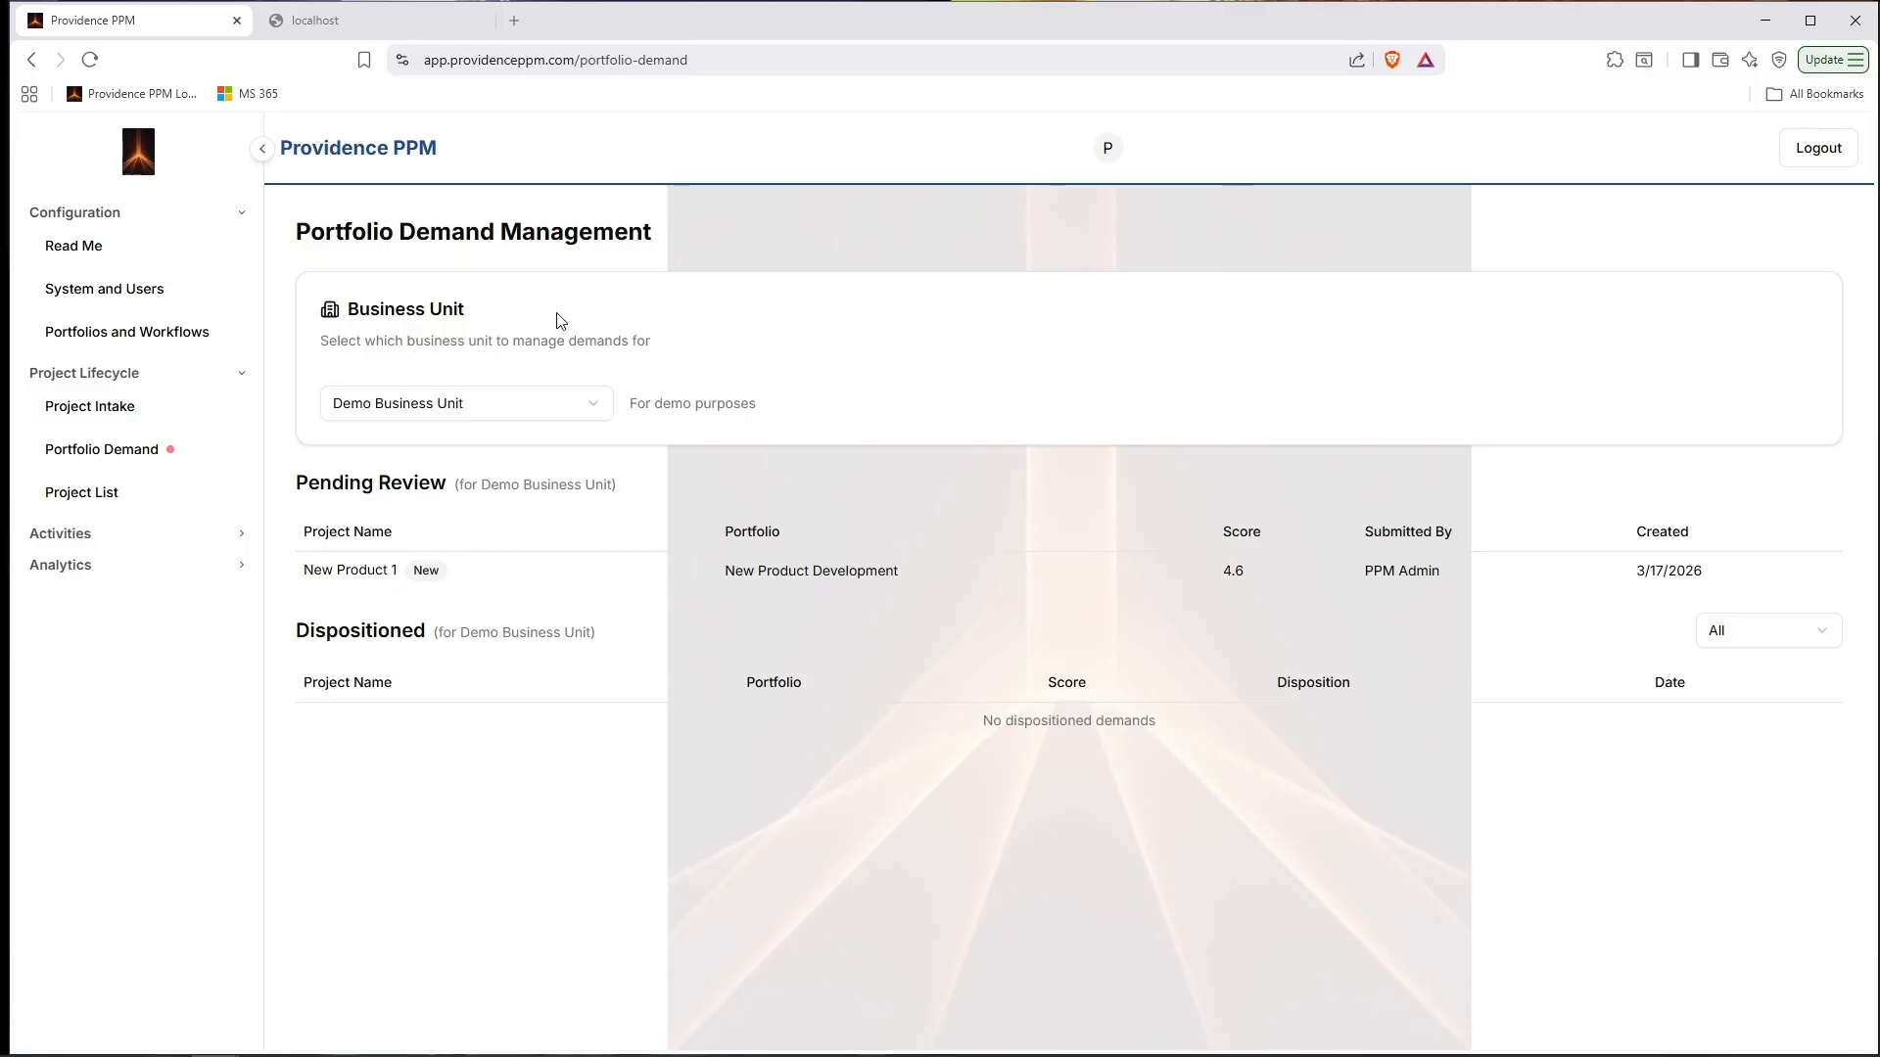
left_click(581, 409)
left_click(579, 404)
left_click(590, 581)
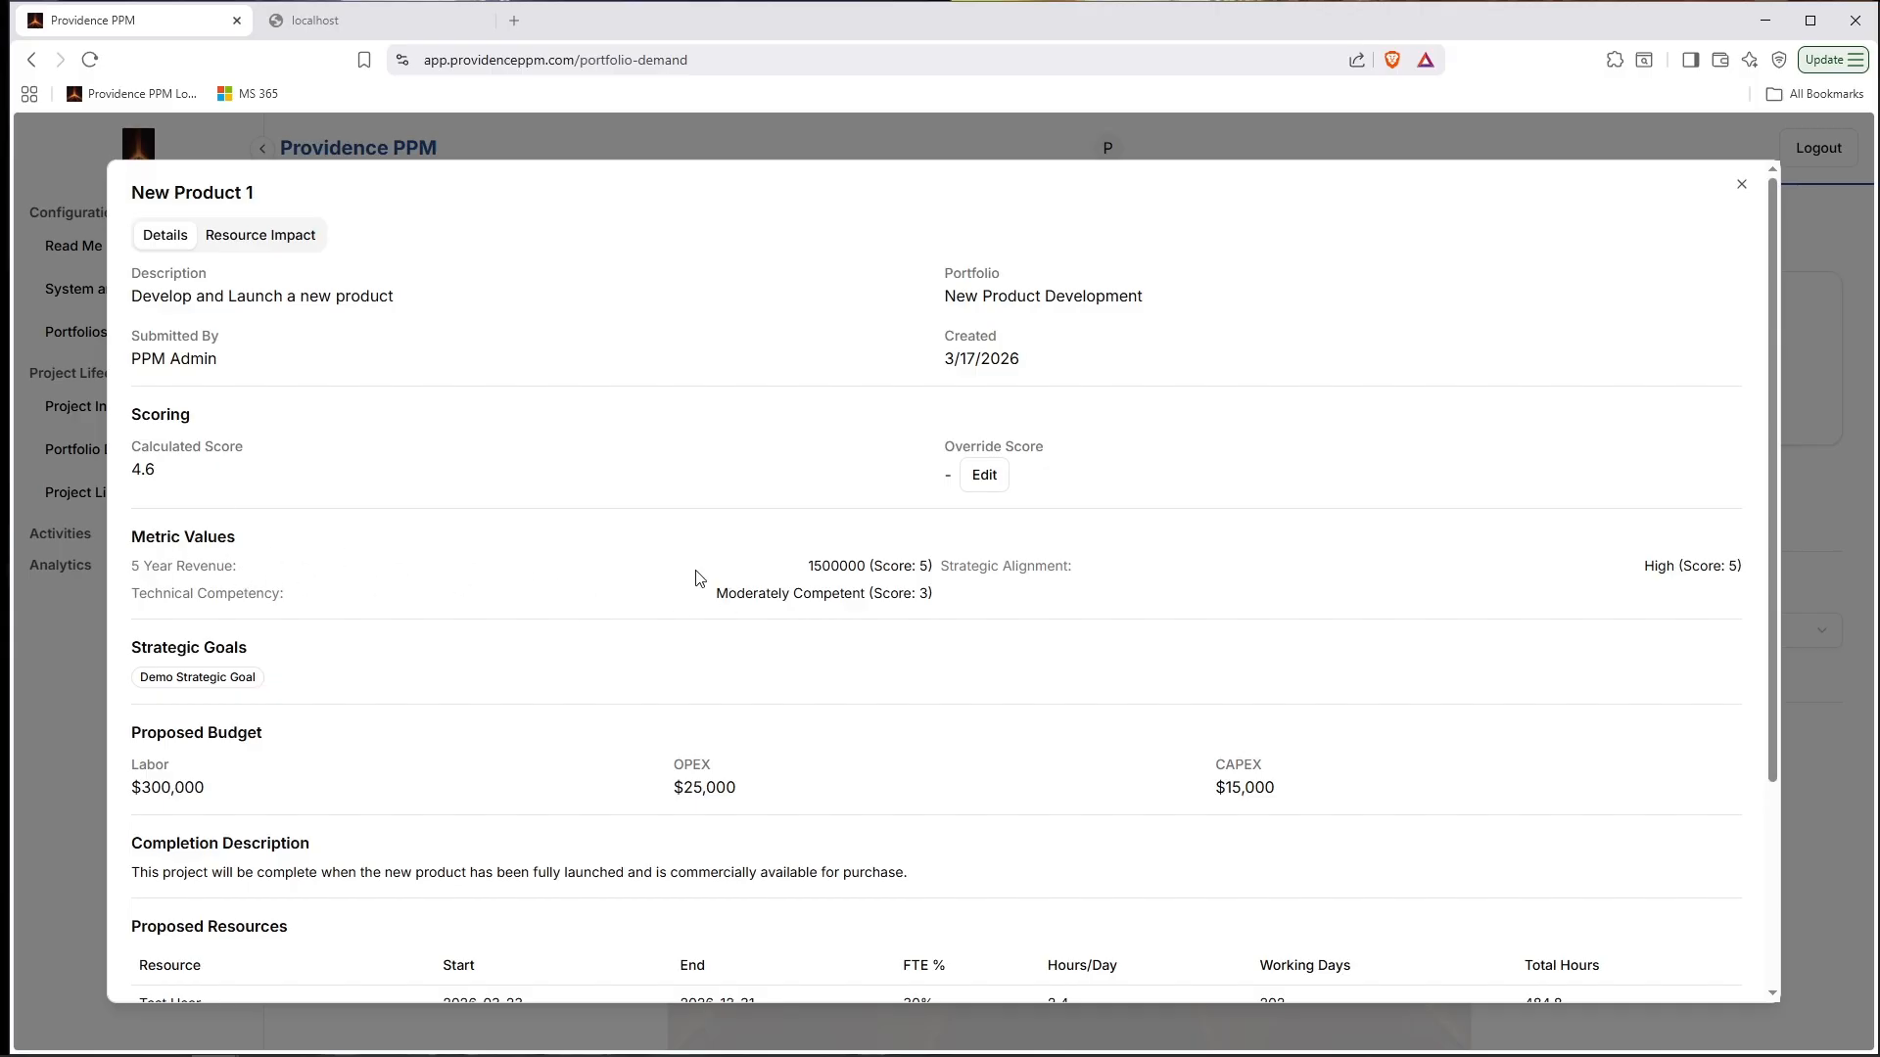
Examine New Product 1's individual metric scores and its calculated score.
double_click(812, 567)
left_click_drag(715, 593, 928, 593)
left_click(906, 568)
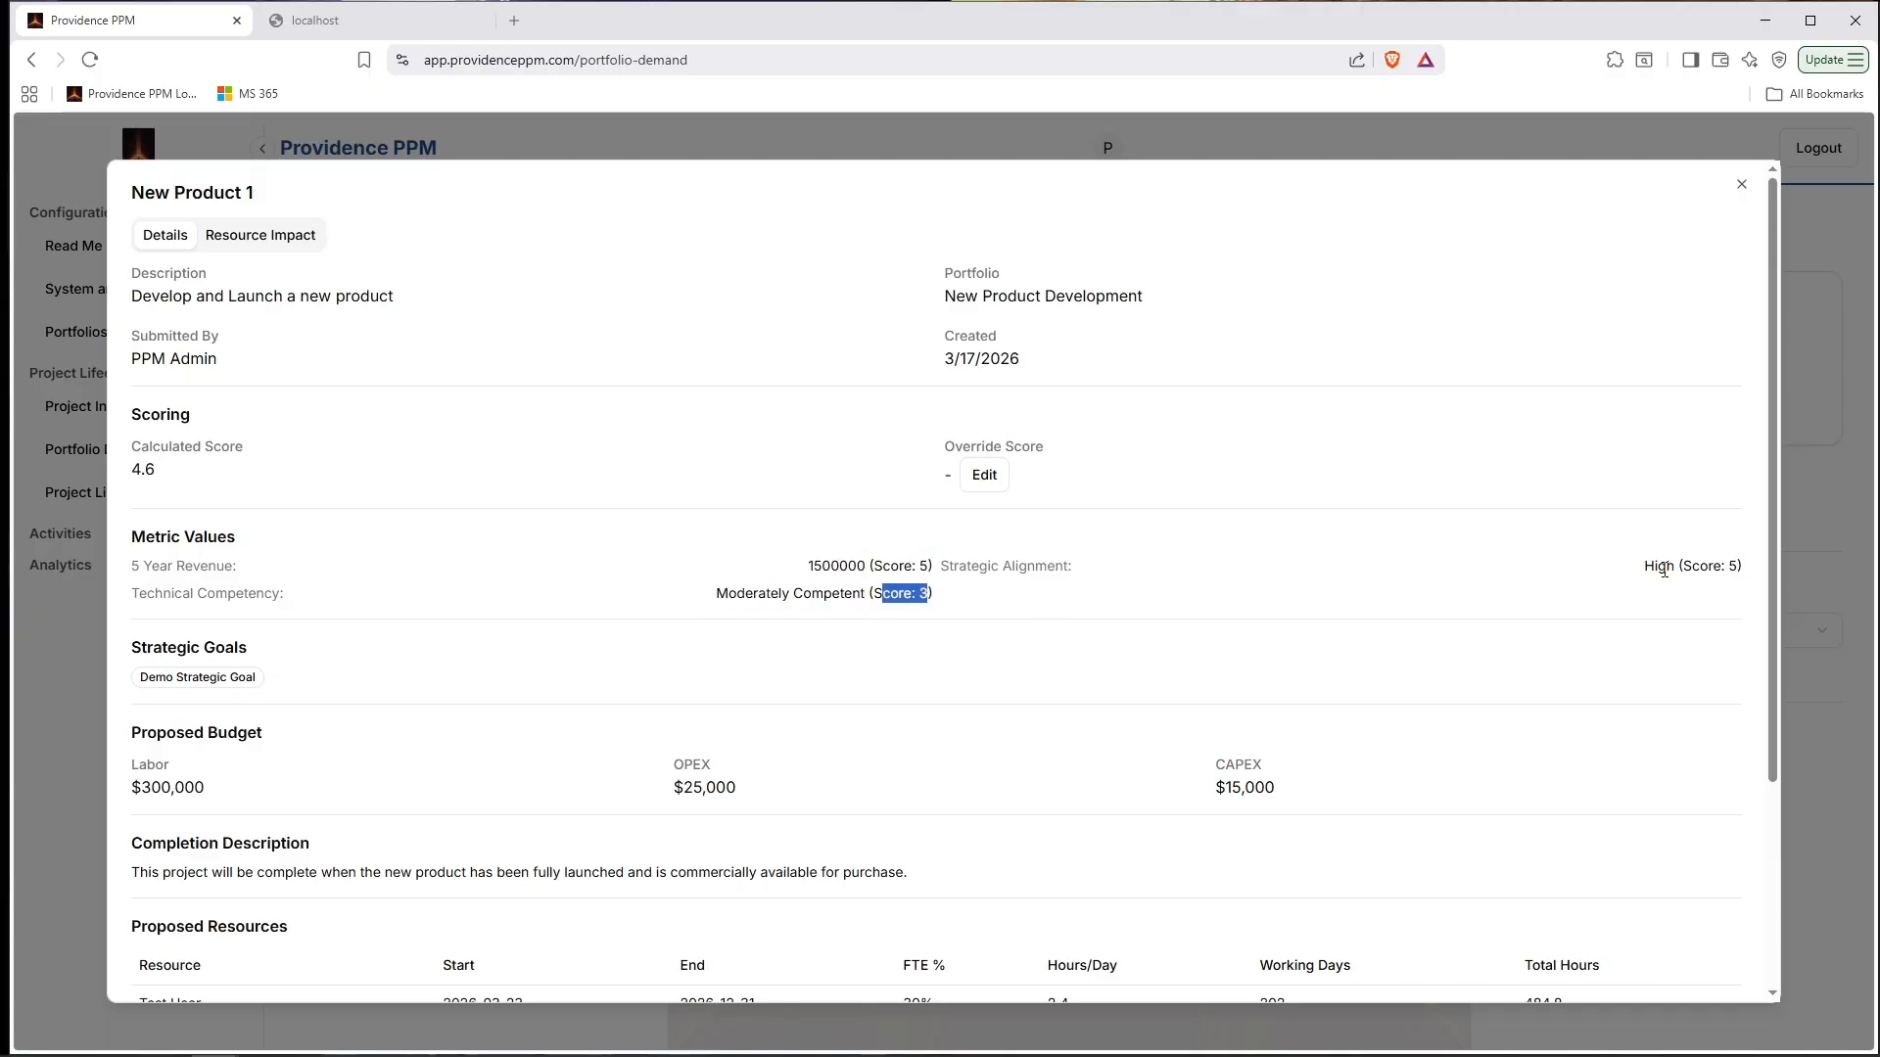
left_click_drag(1530, 576, 1769, 582)
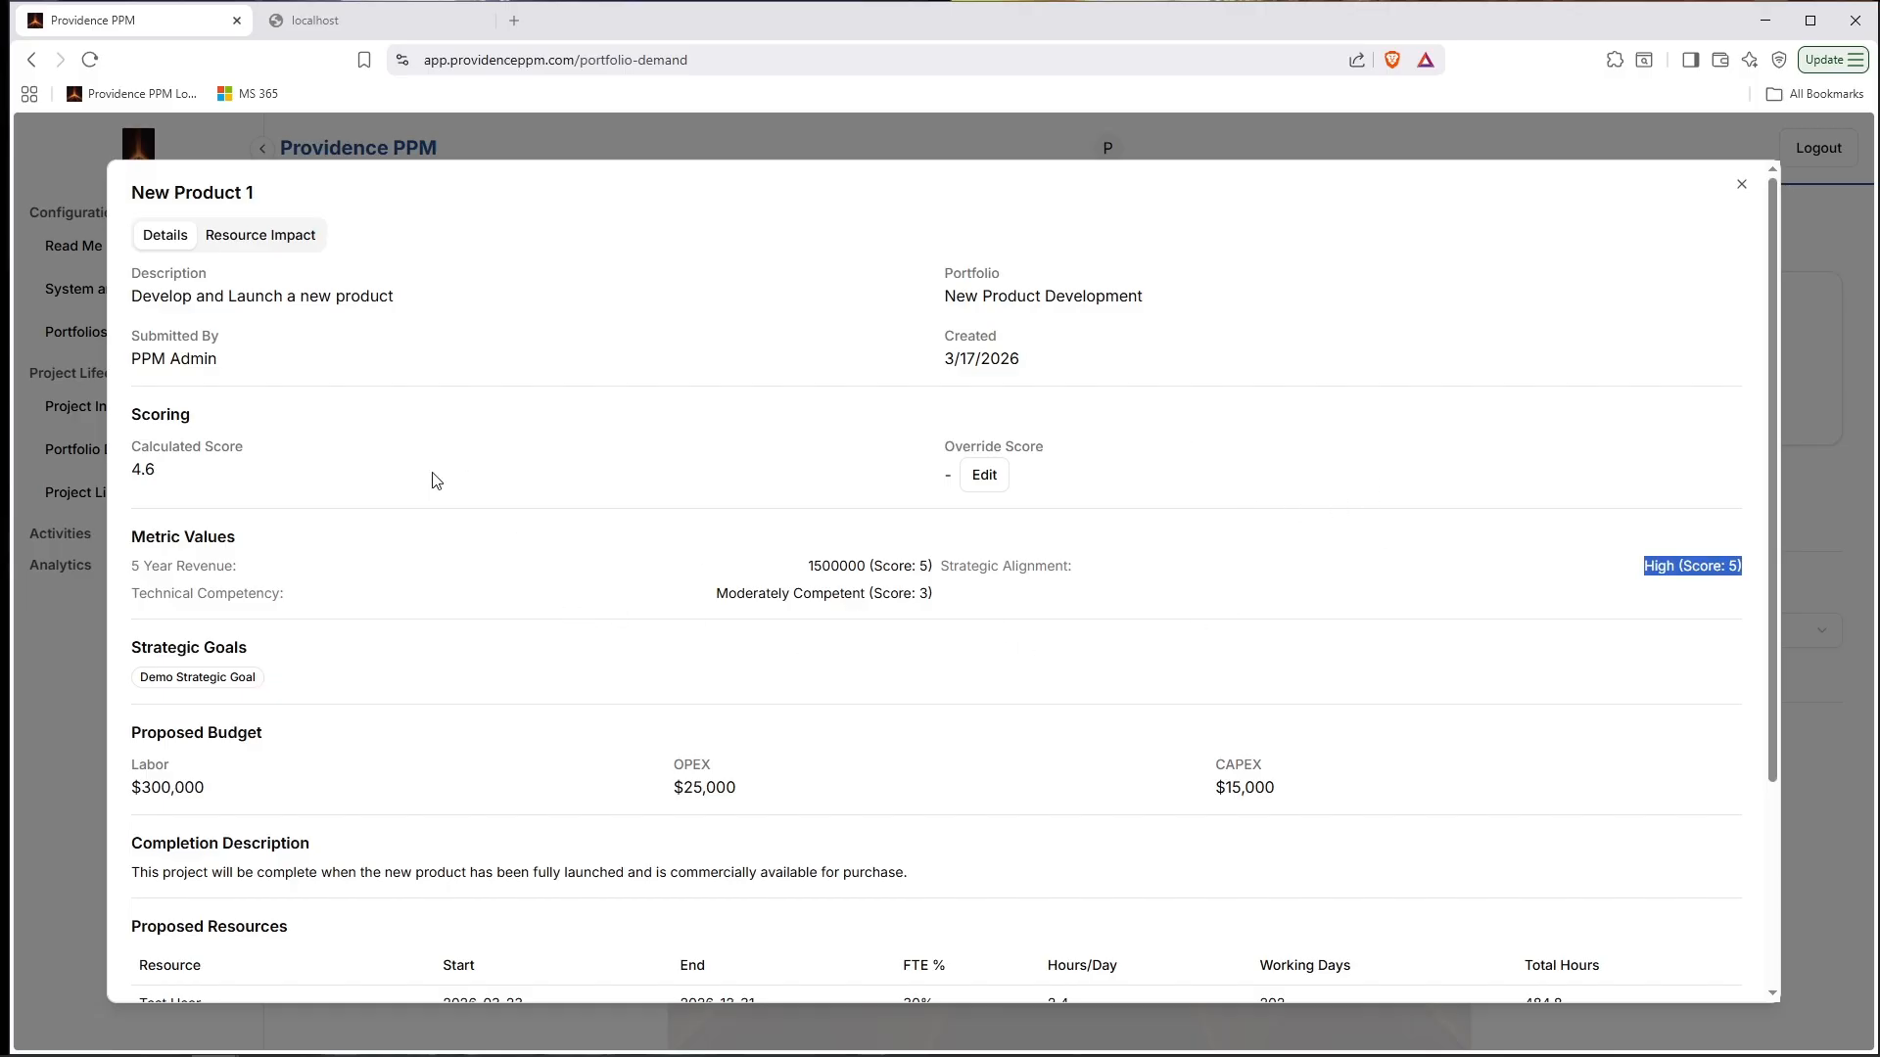
left_click_drag(162, 474, 133, 469)
left_click(373, 493)
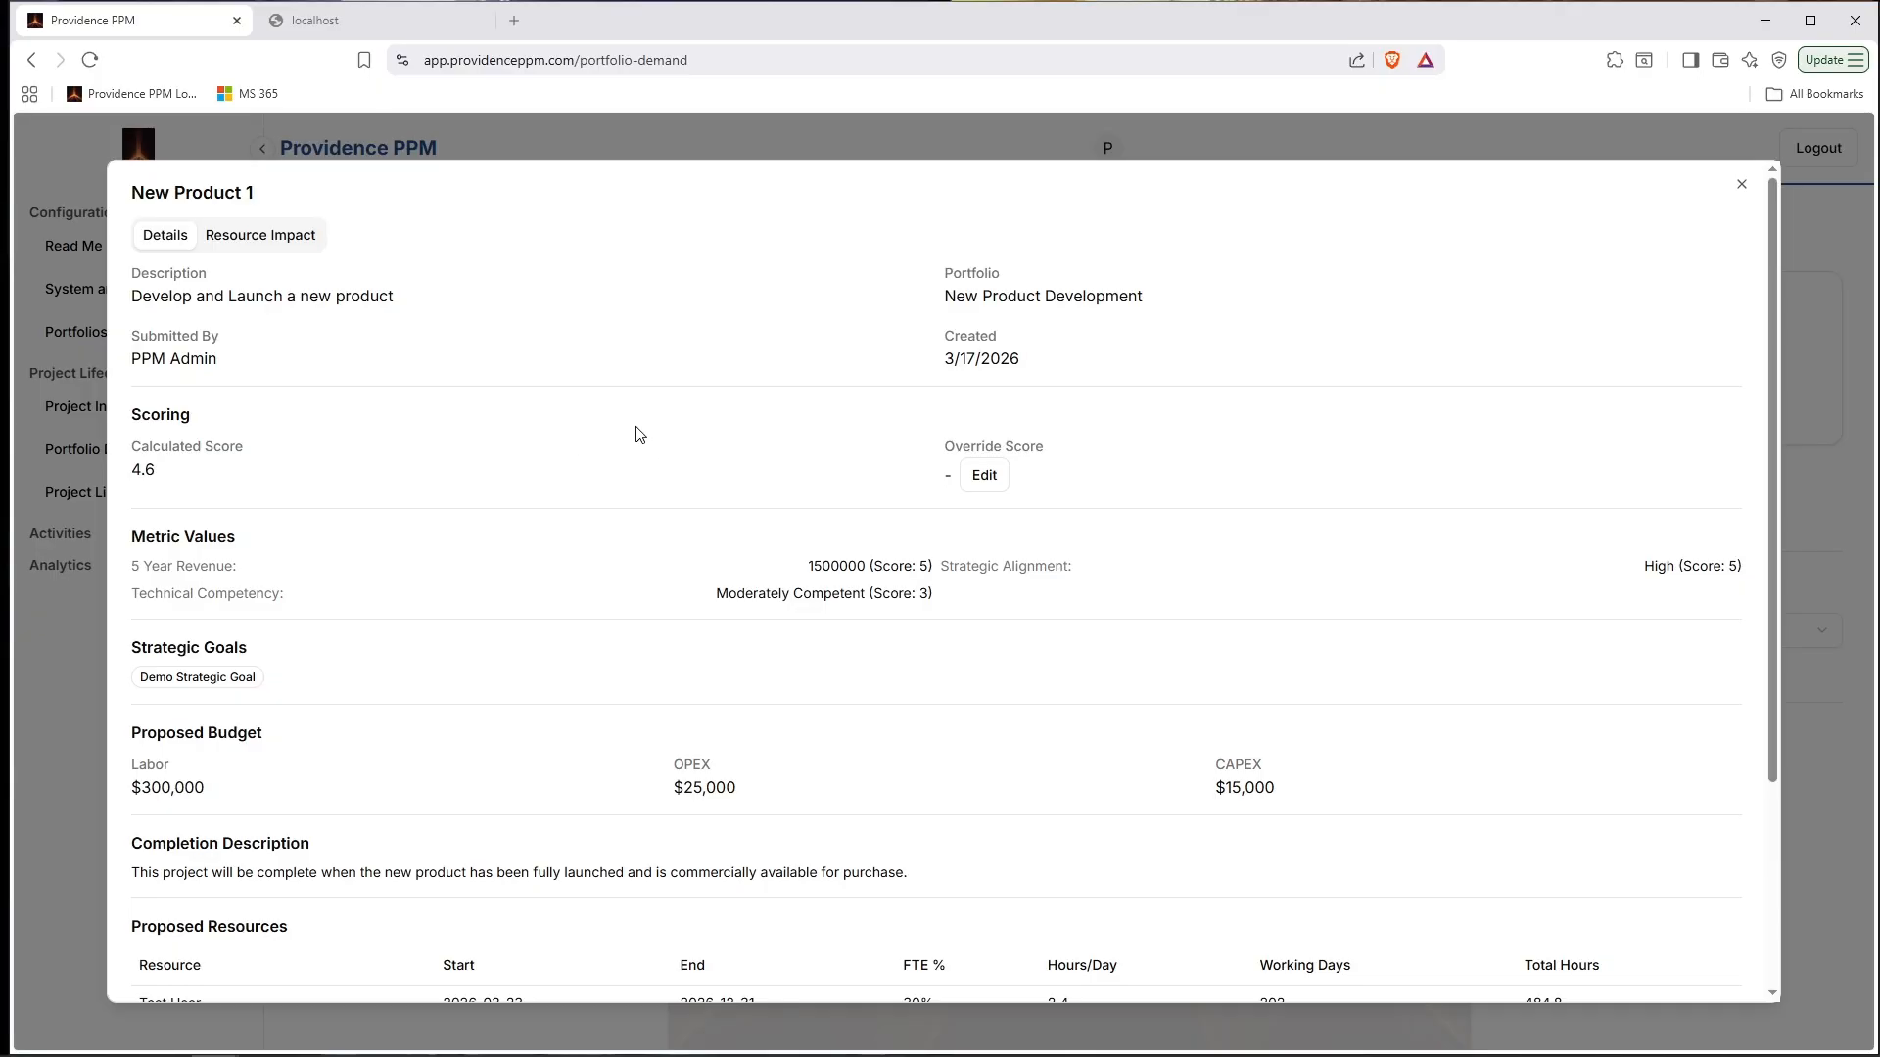
Set New Product 1's override score to 4.99 and save it.
left_click(984, 482)
left_click(978, 473)
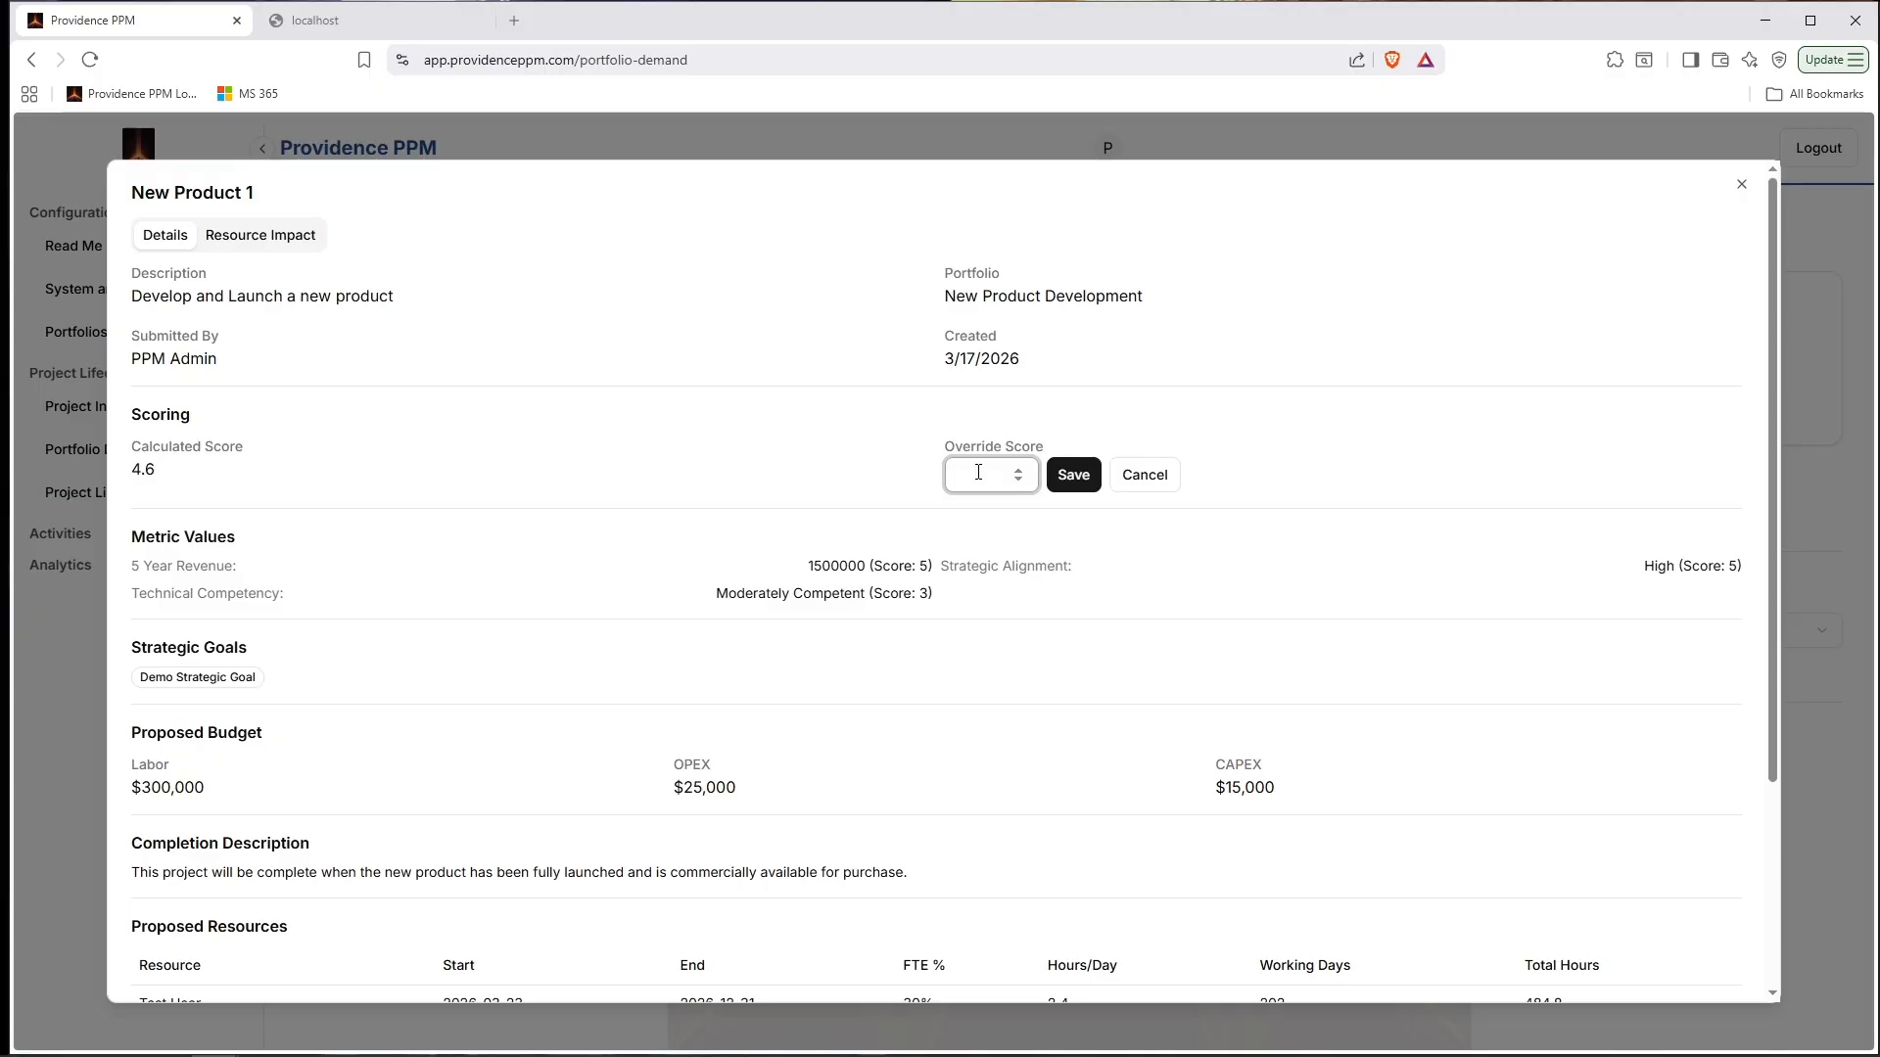
type("4.99")
left_click(1075, 475)
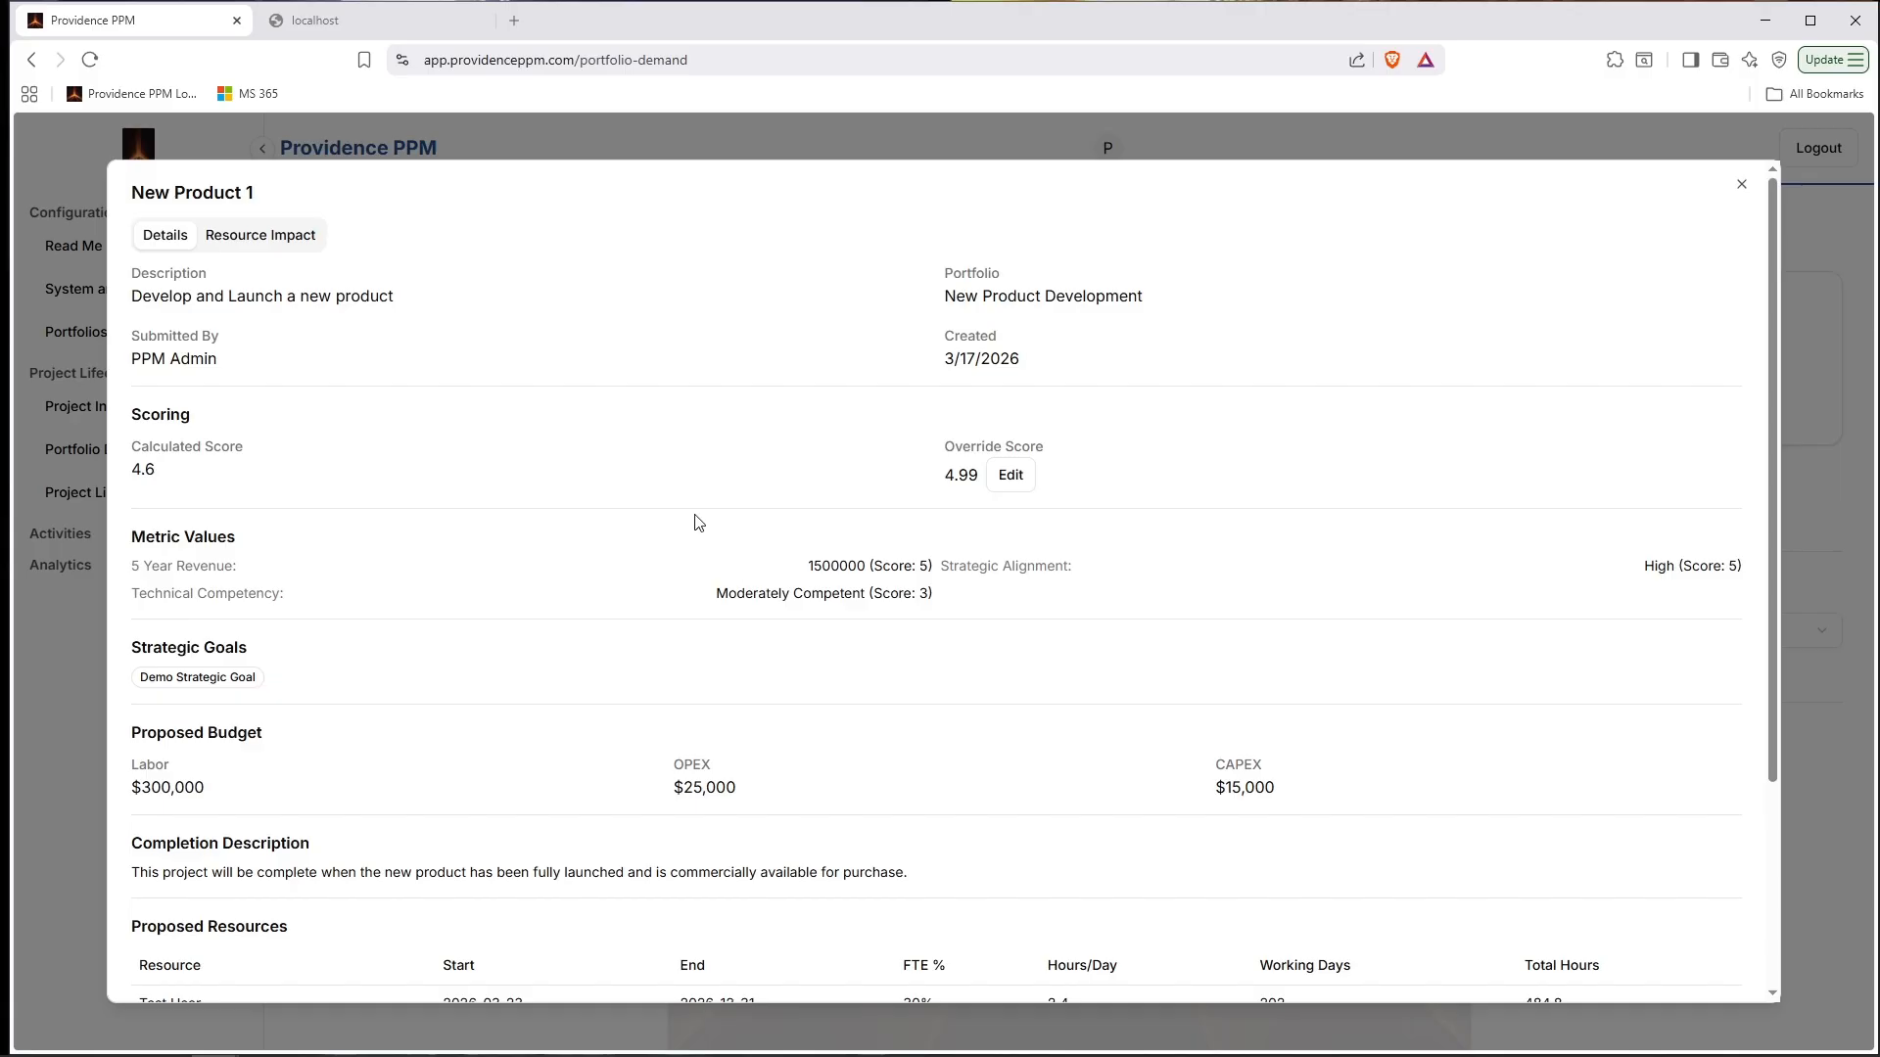
Review New Product 1's metric values, strategic goals, proposed budget, completion description and proposed resources.
scroll(697, 521, "down", 2)
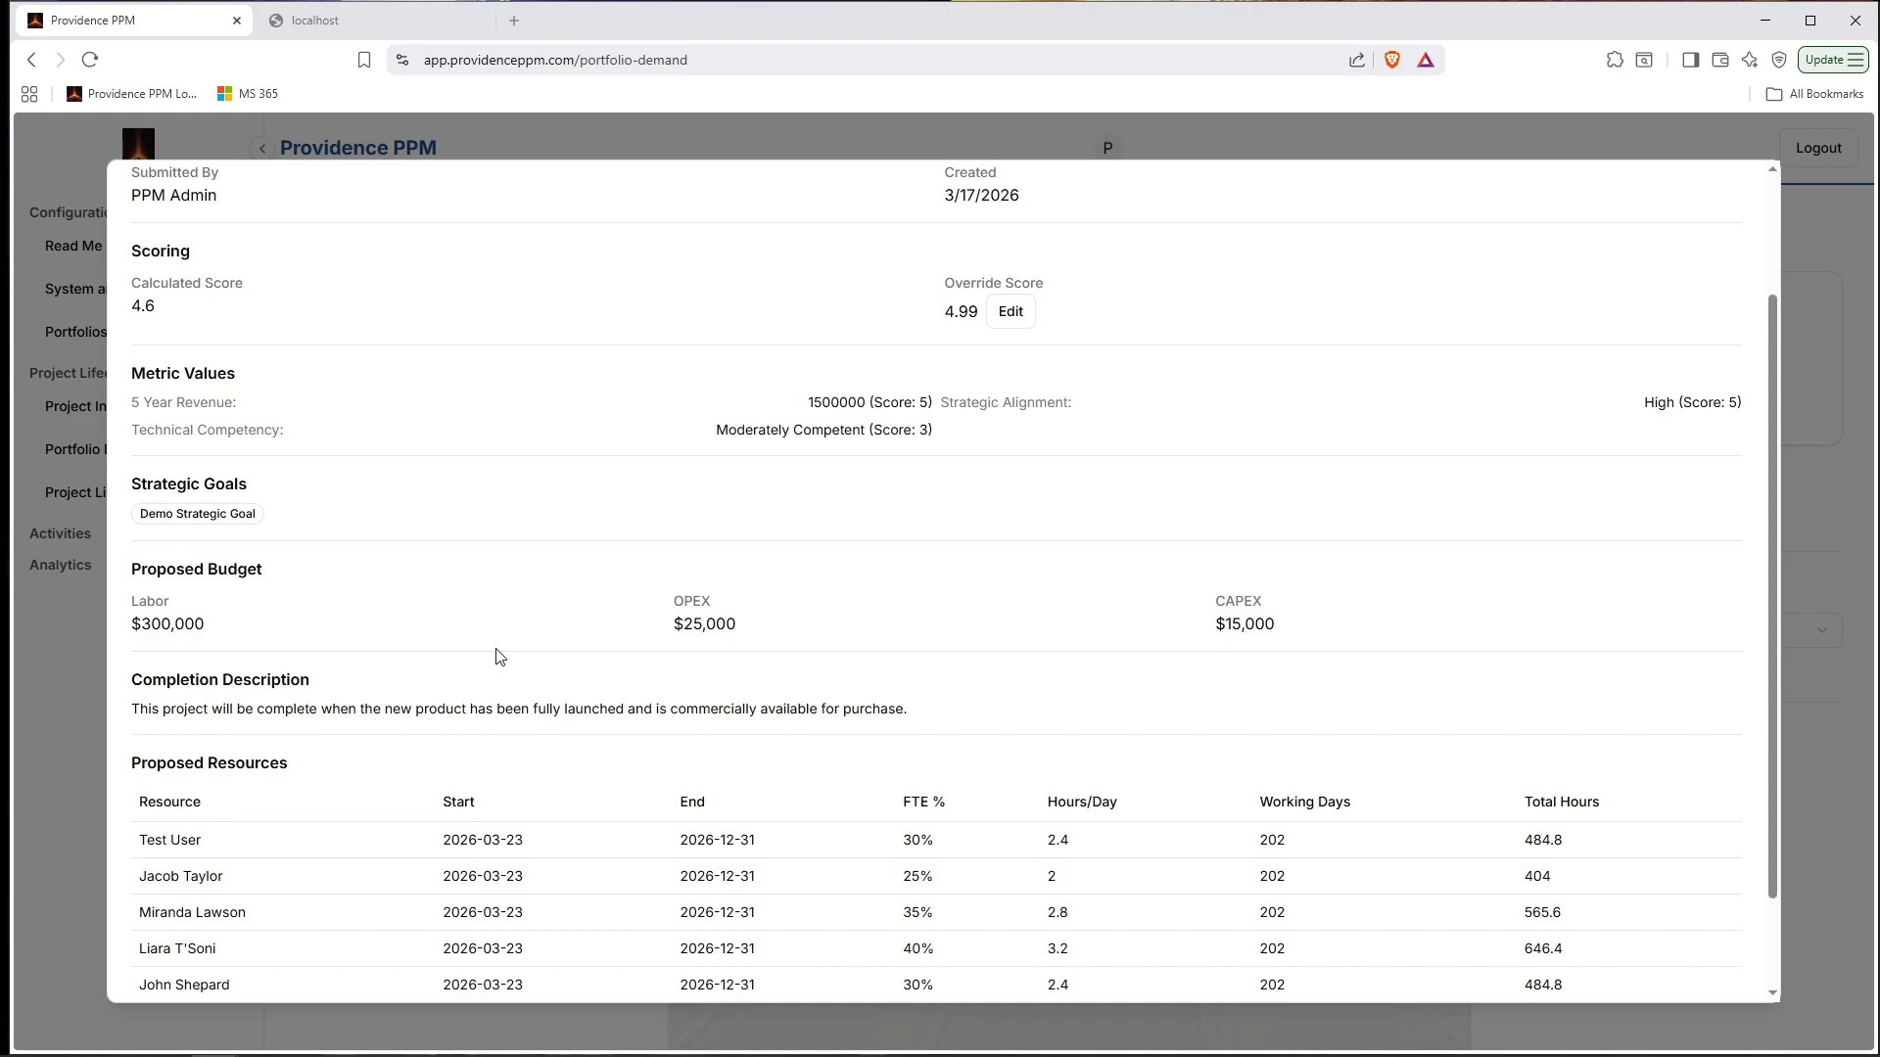
scroll(470, 562, "down", 2)
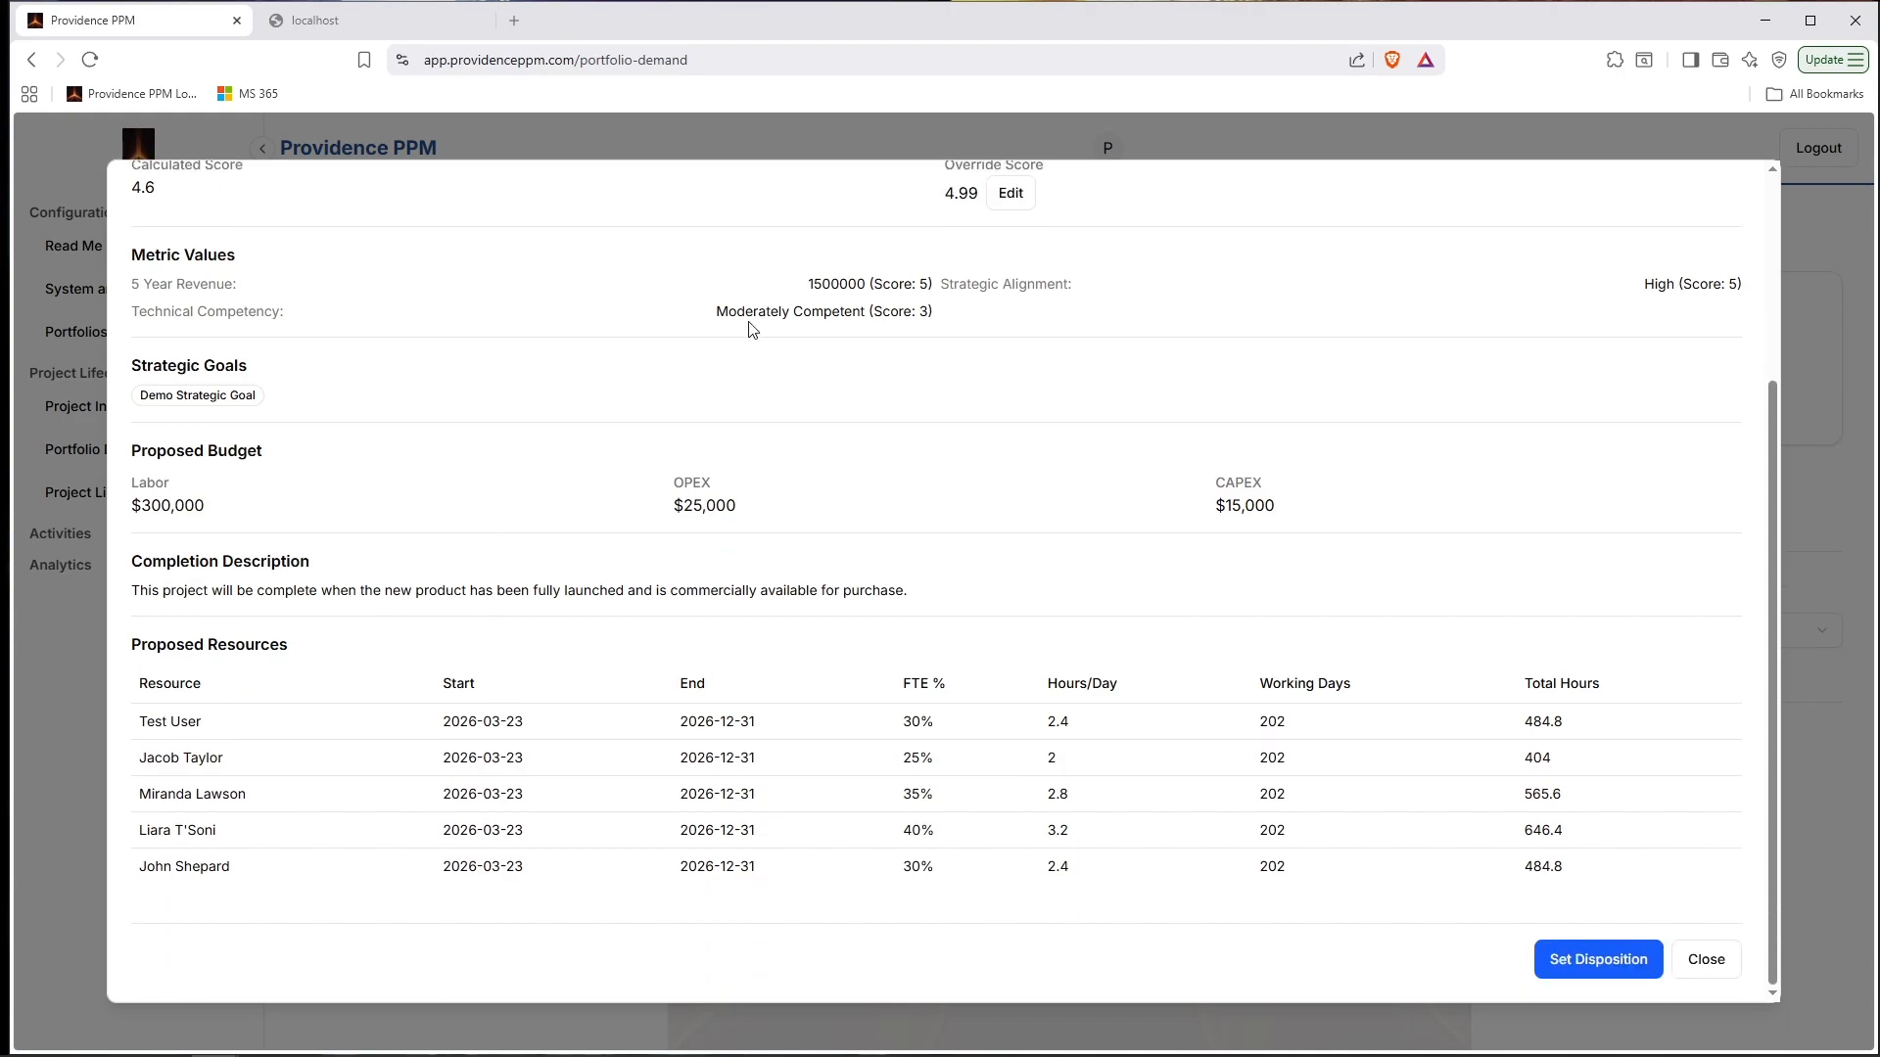
left_click_drag(992, 284, 1749, 293)
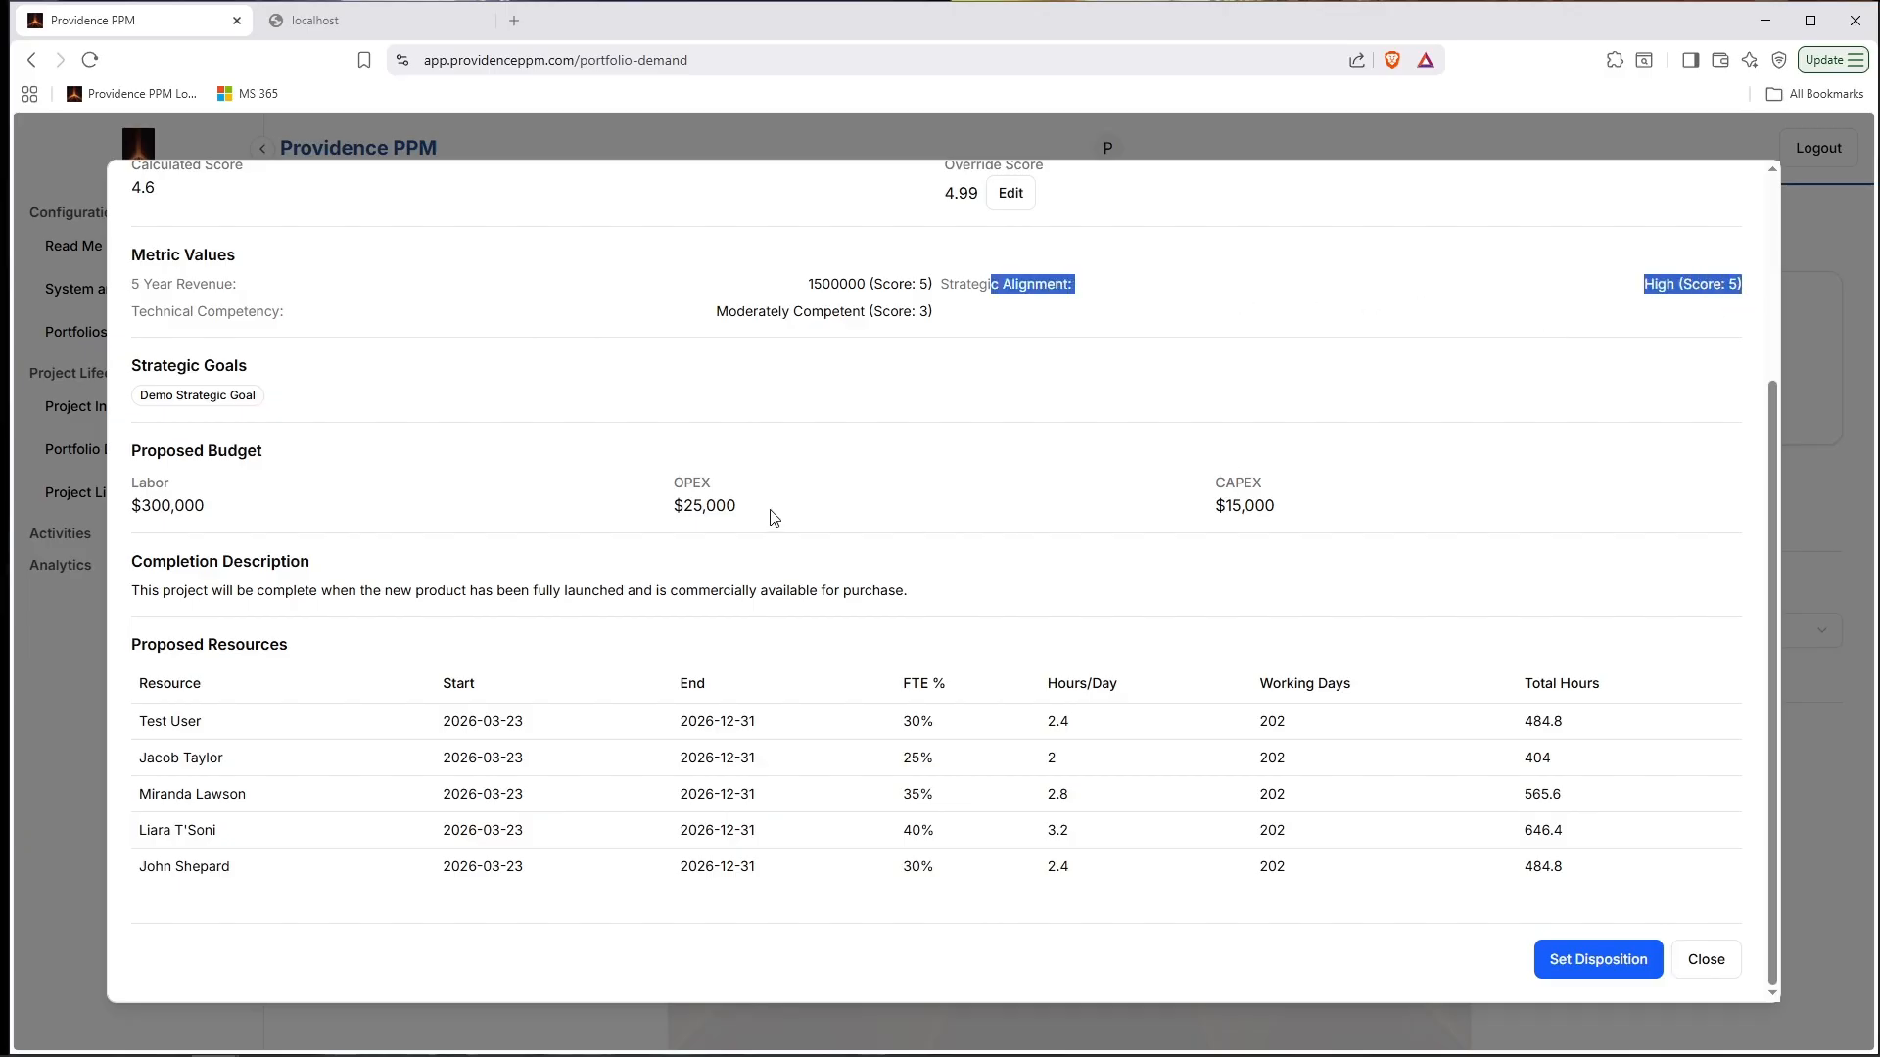
left_click(367, 484)
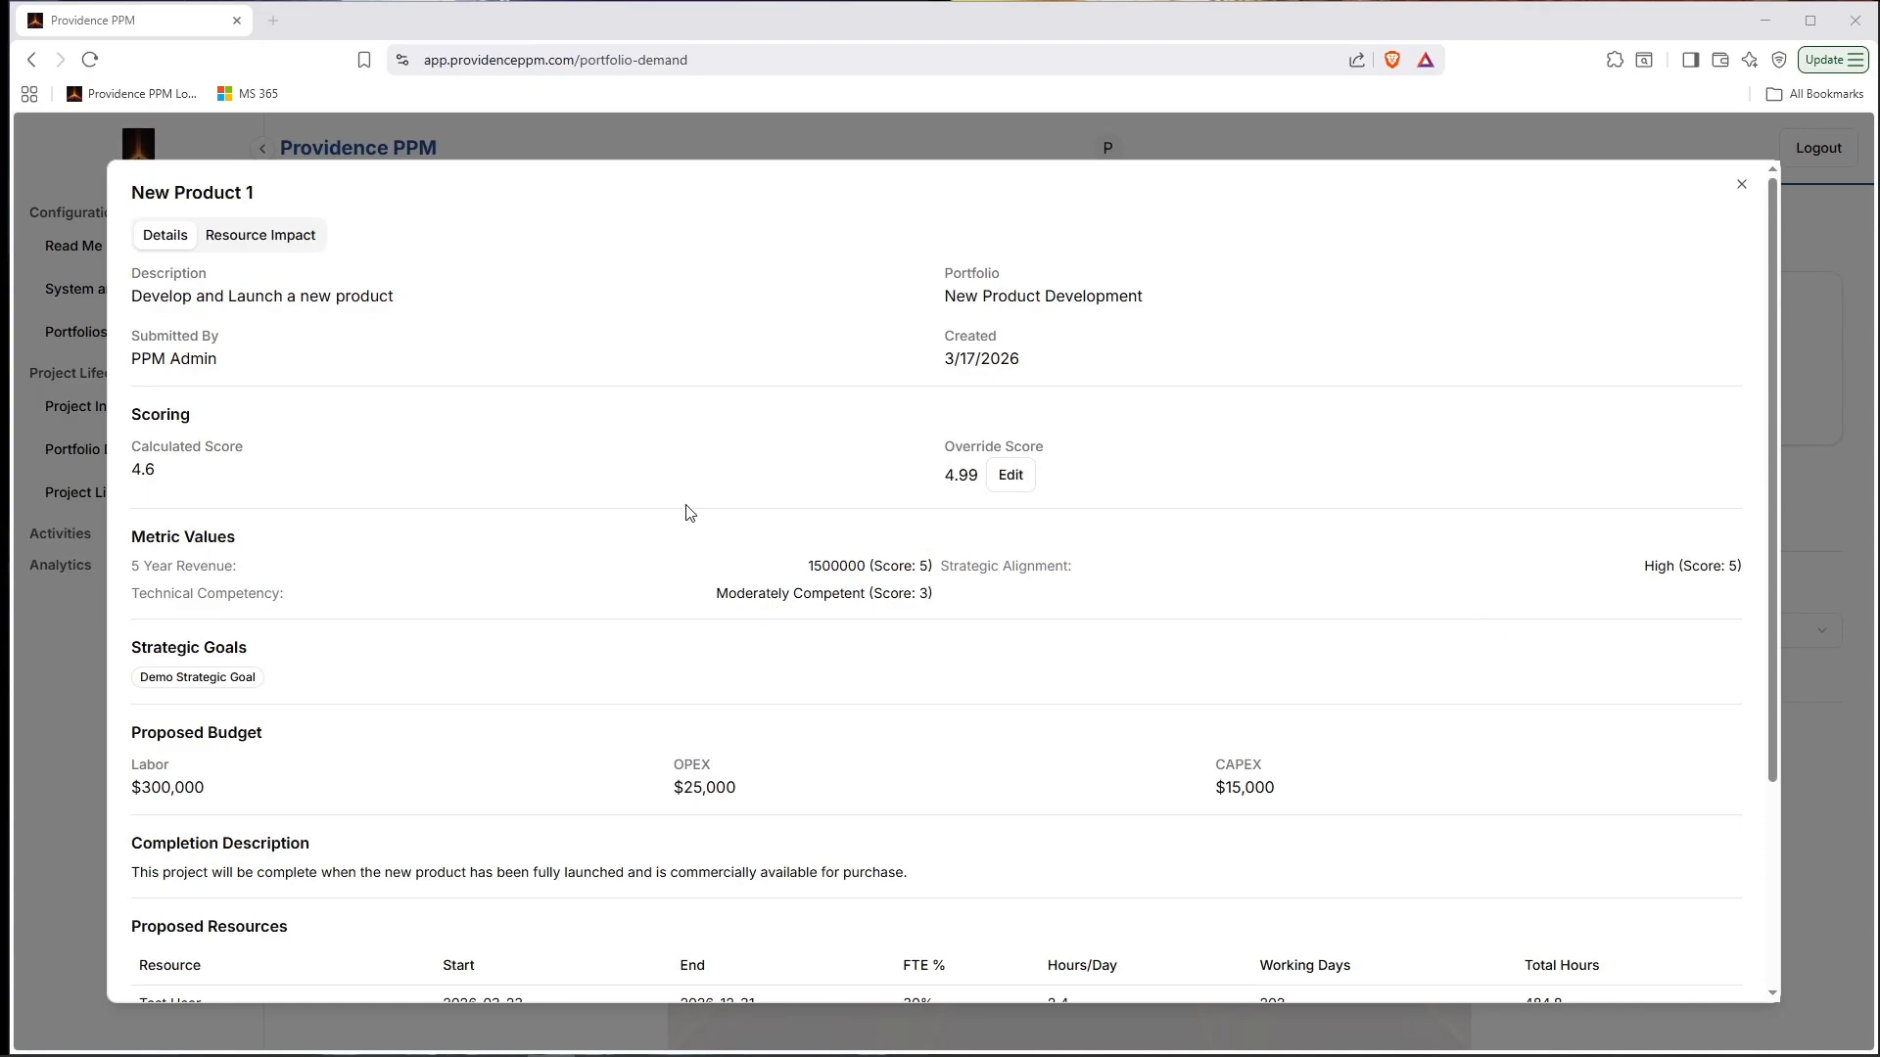
Examine the resource impact over 26 weeks, including the project breakdown of the resource below Test User, and return to the details.
left_click(274, 237)
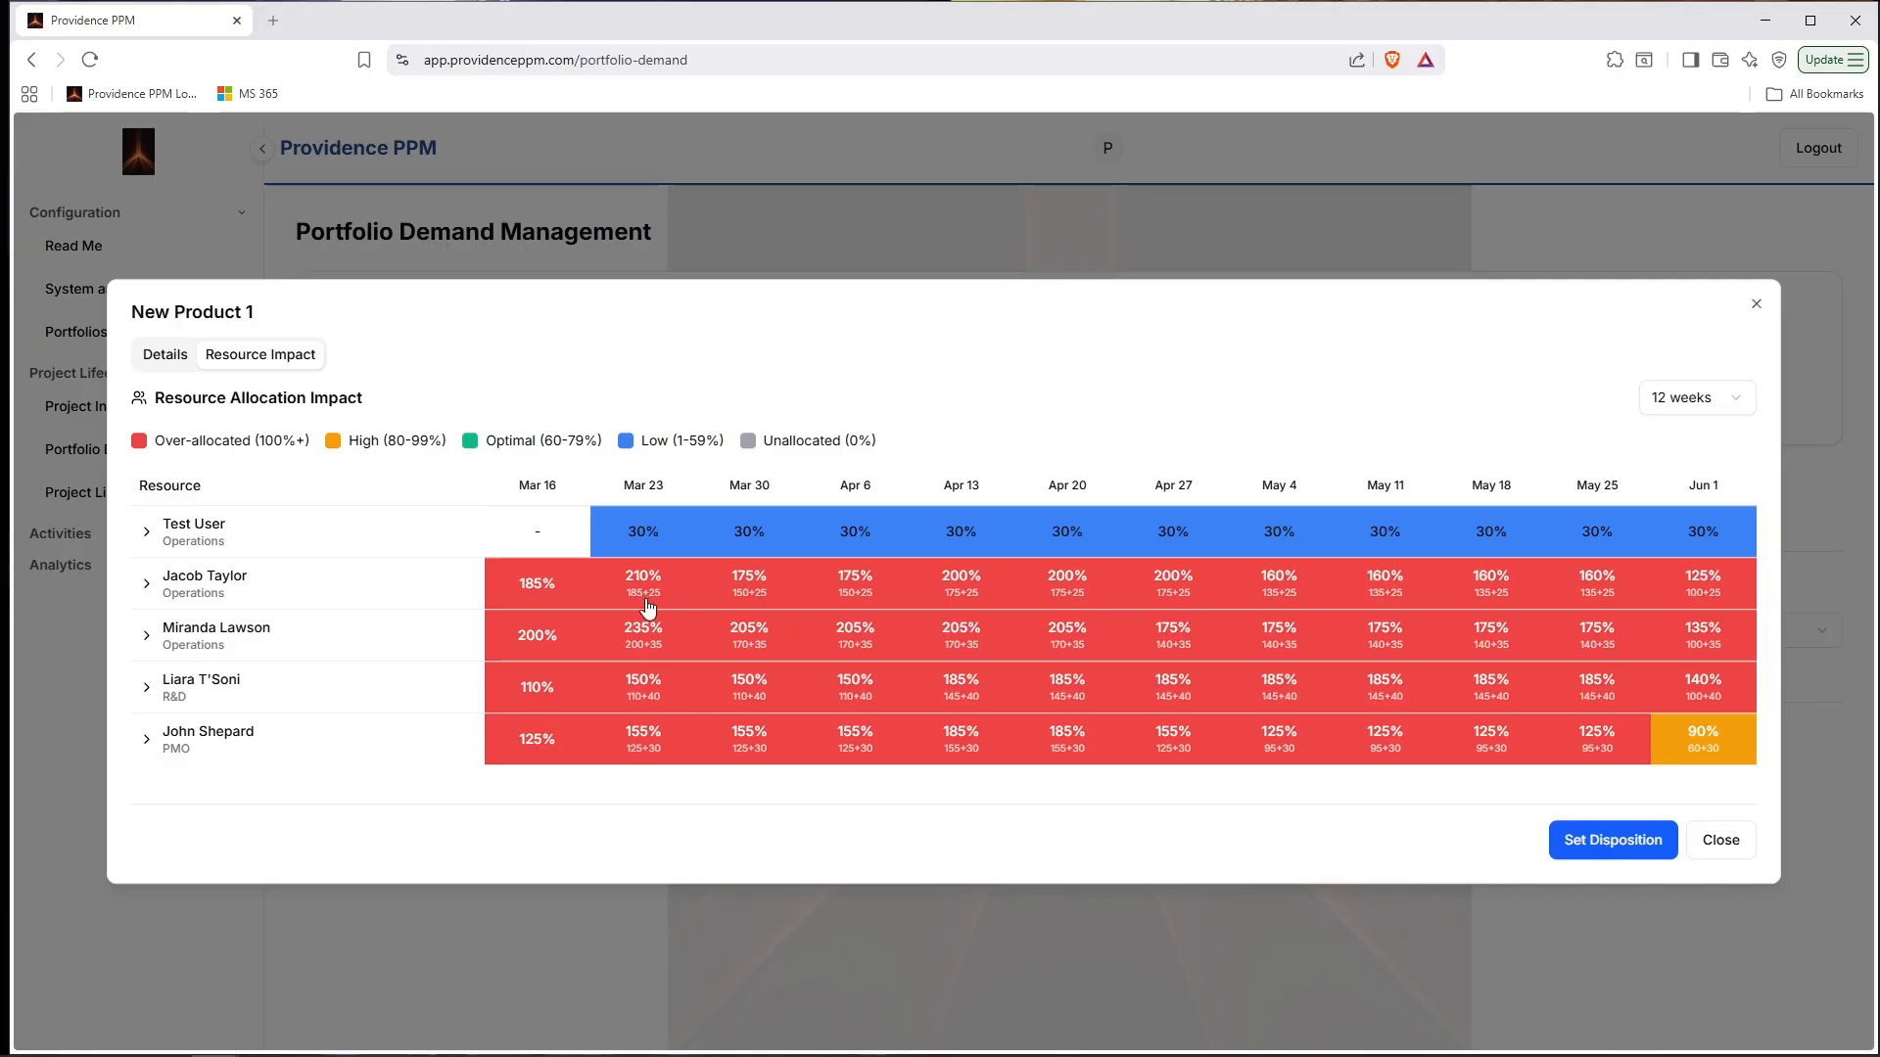
left_click(147, 585)
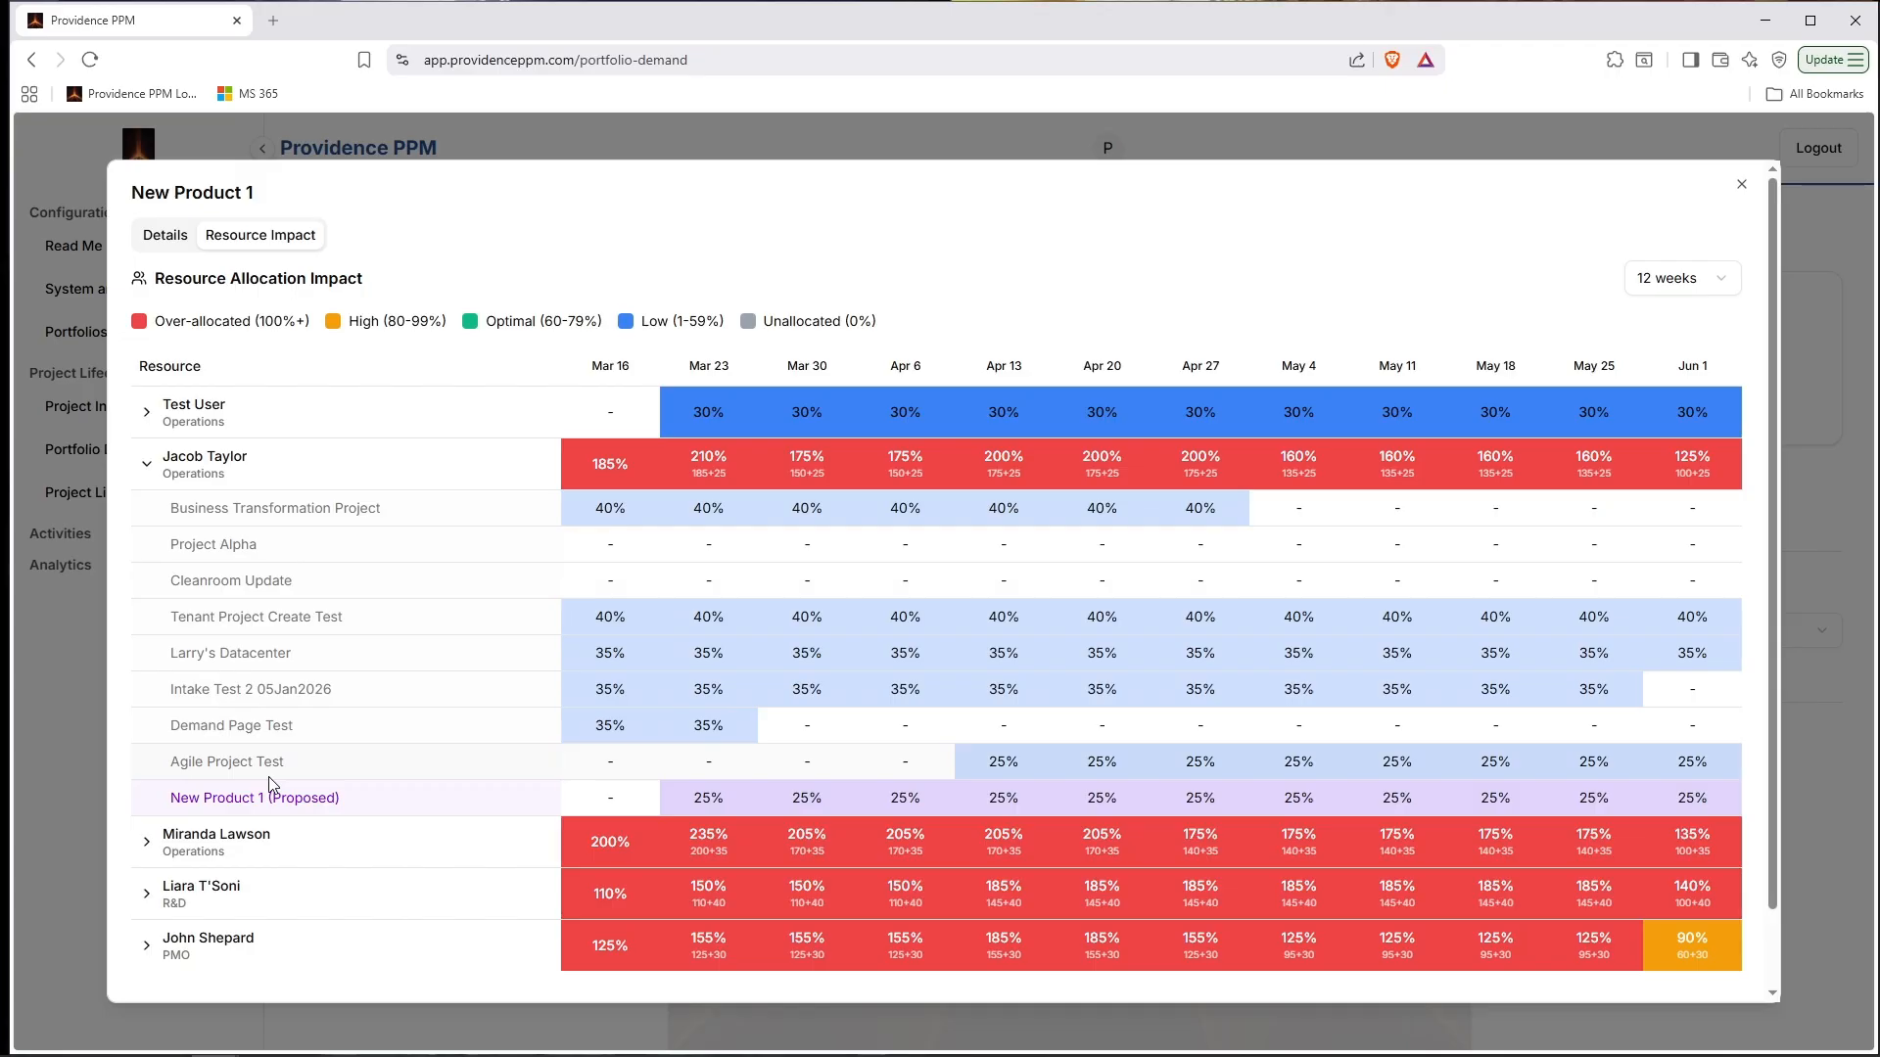
left_click(1711, 284)
left_click(1665, 423)
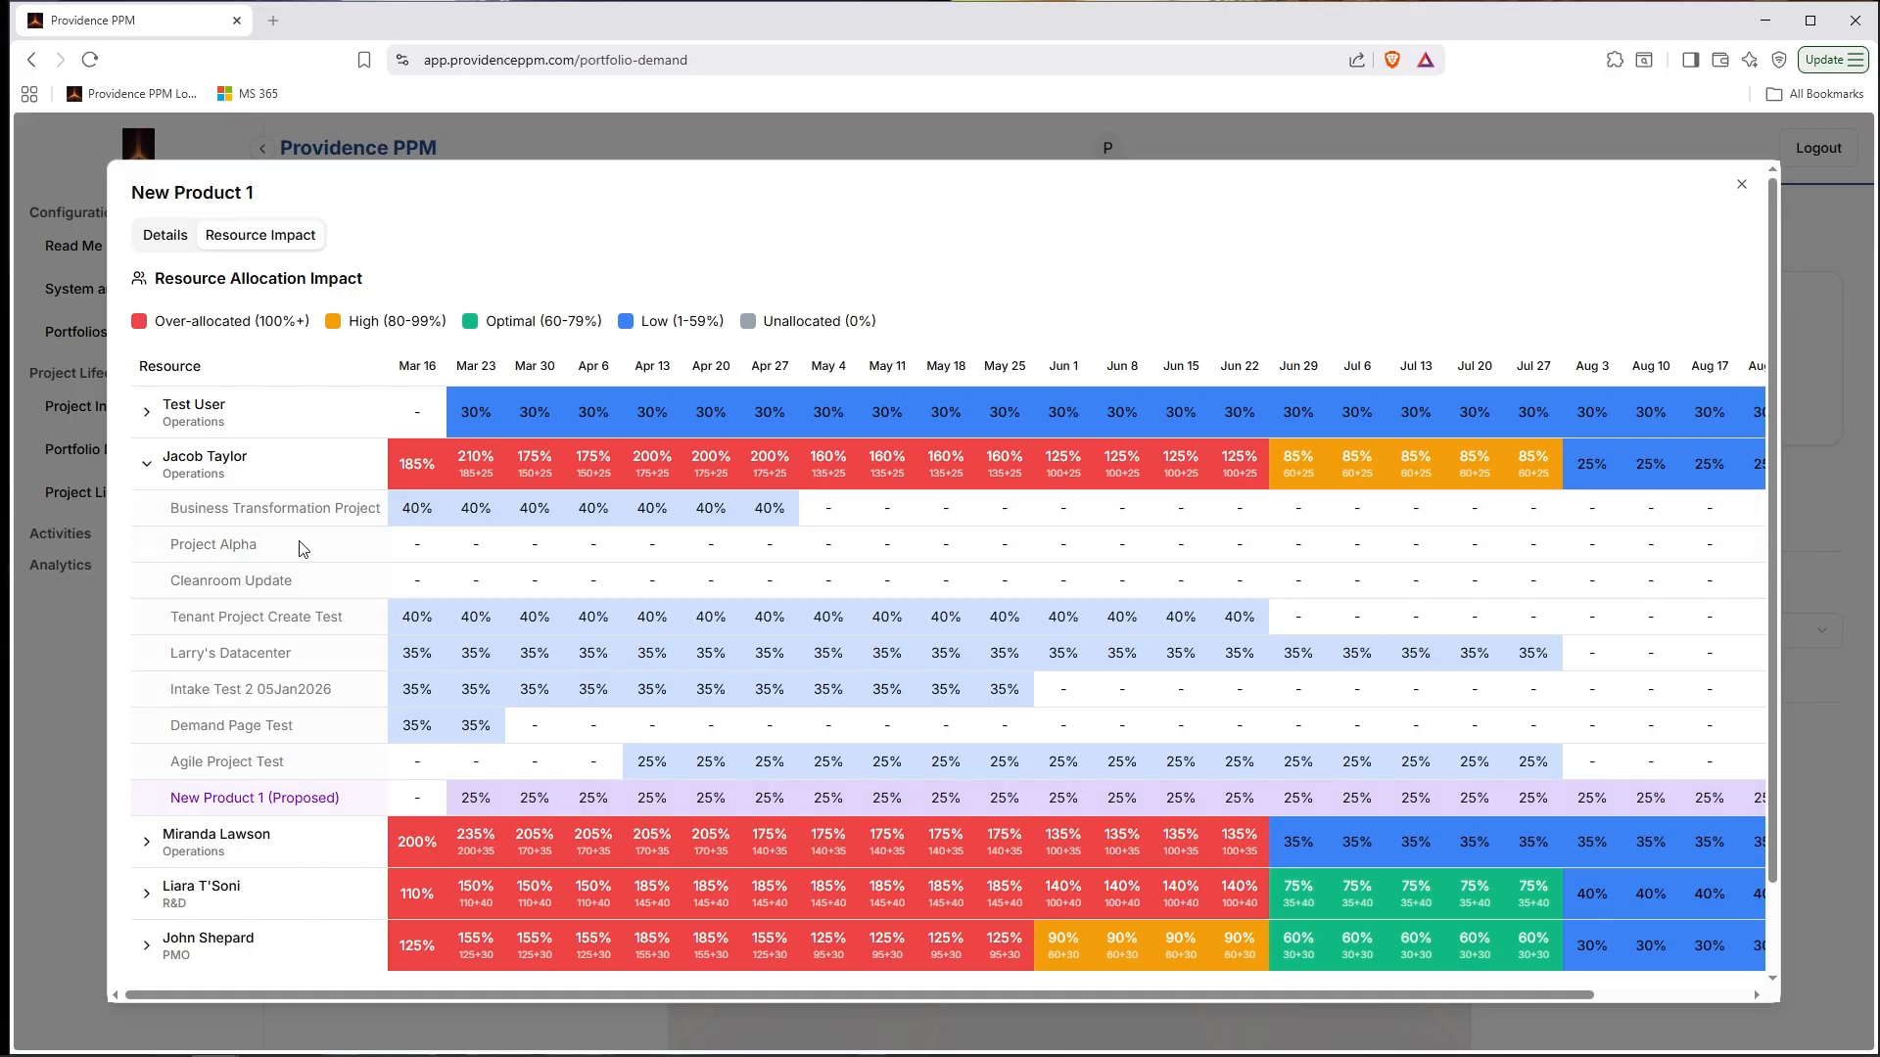
left_click(147, 464)
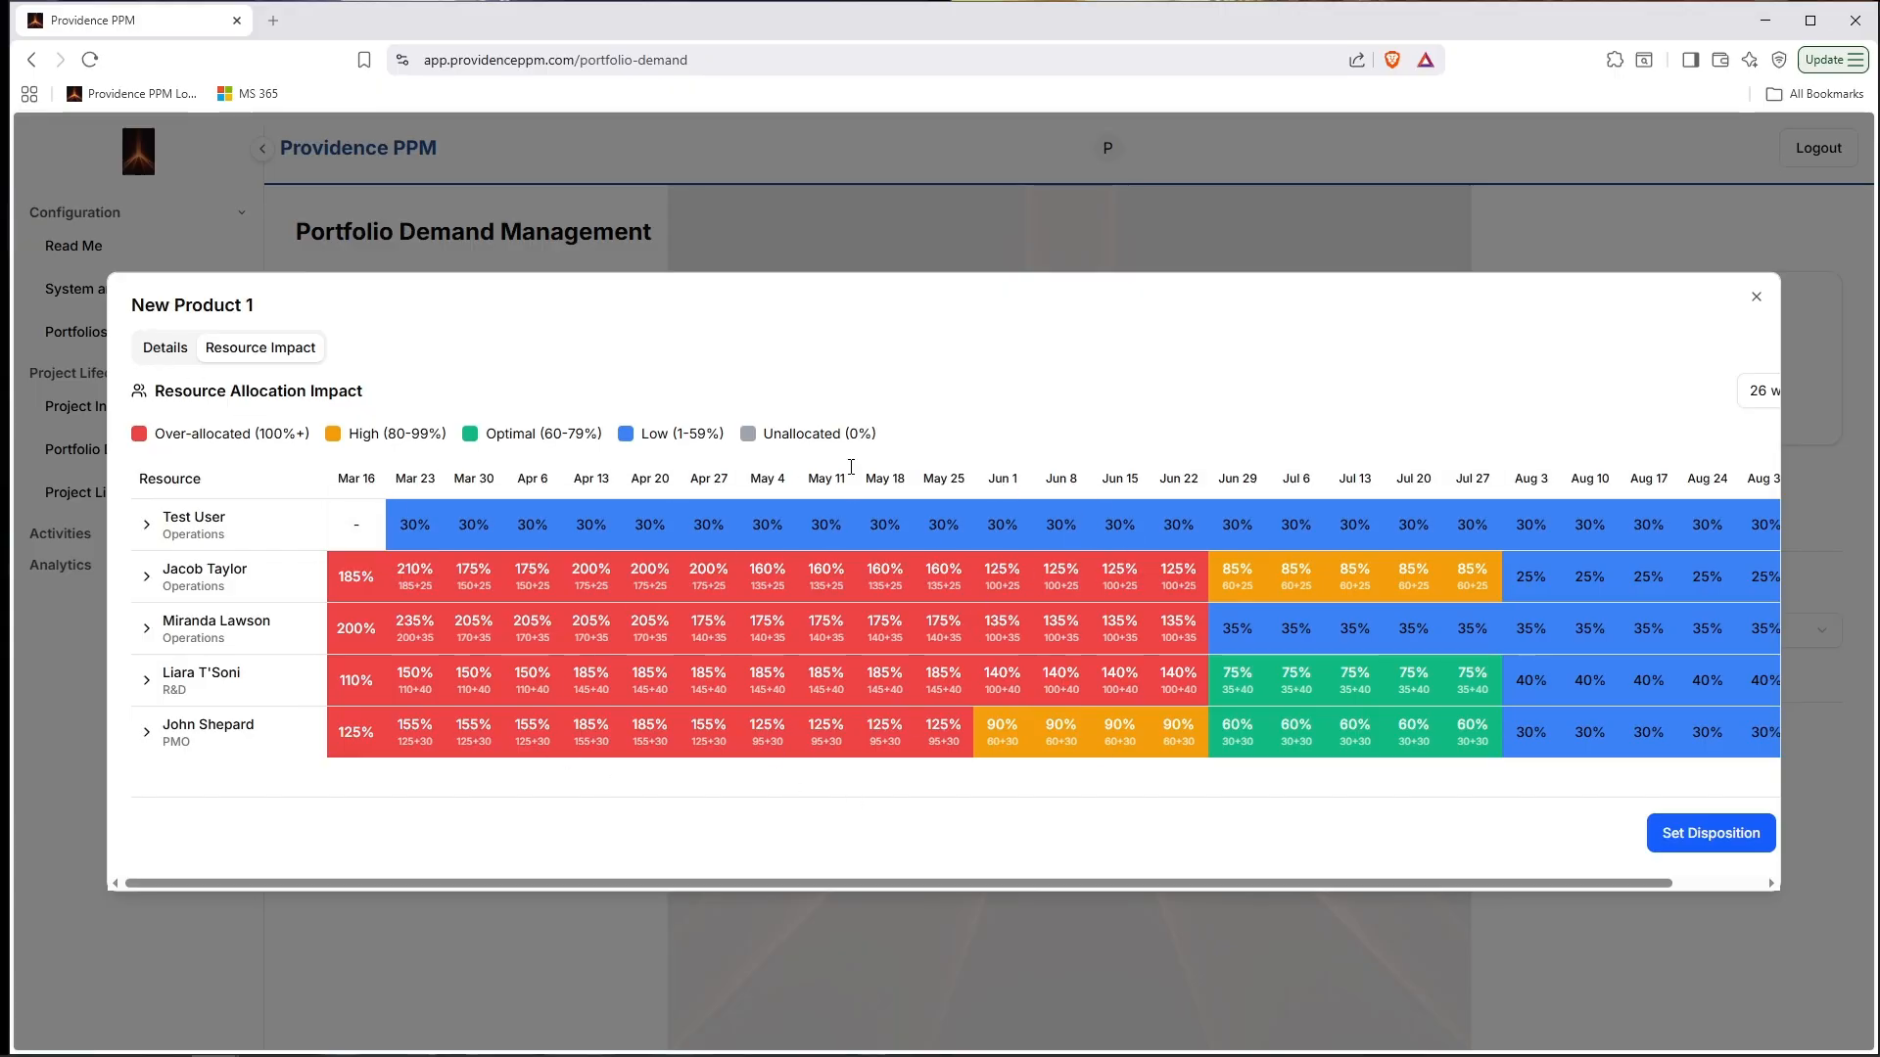
left_click_drag(936, 889, 887, 888)
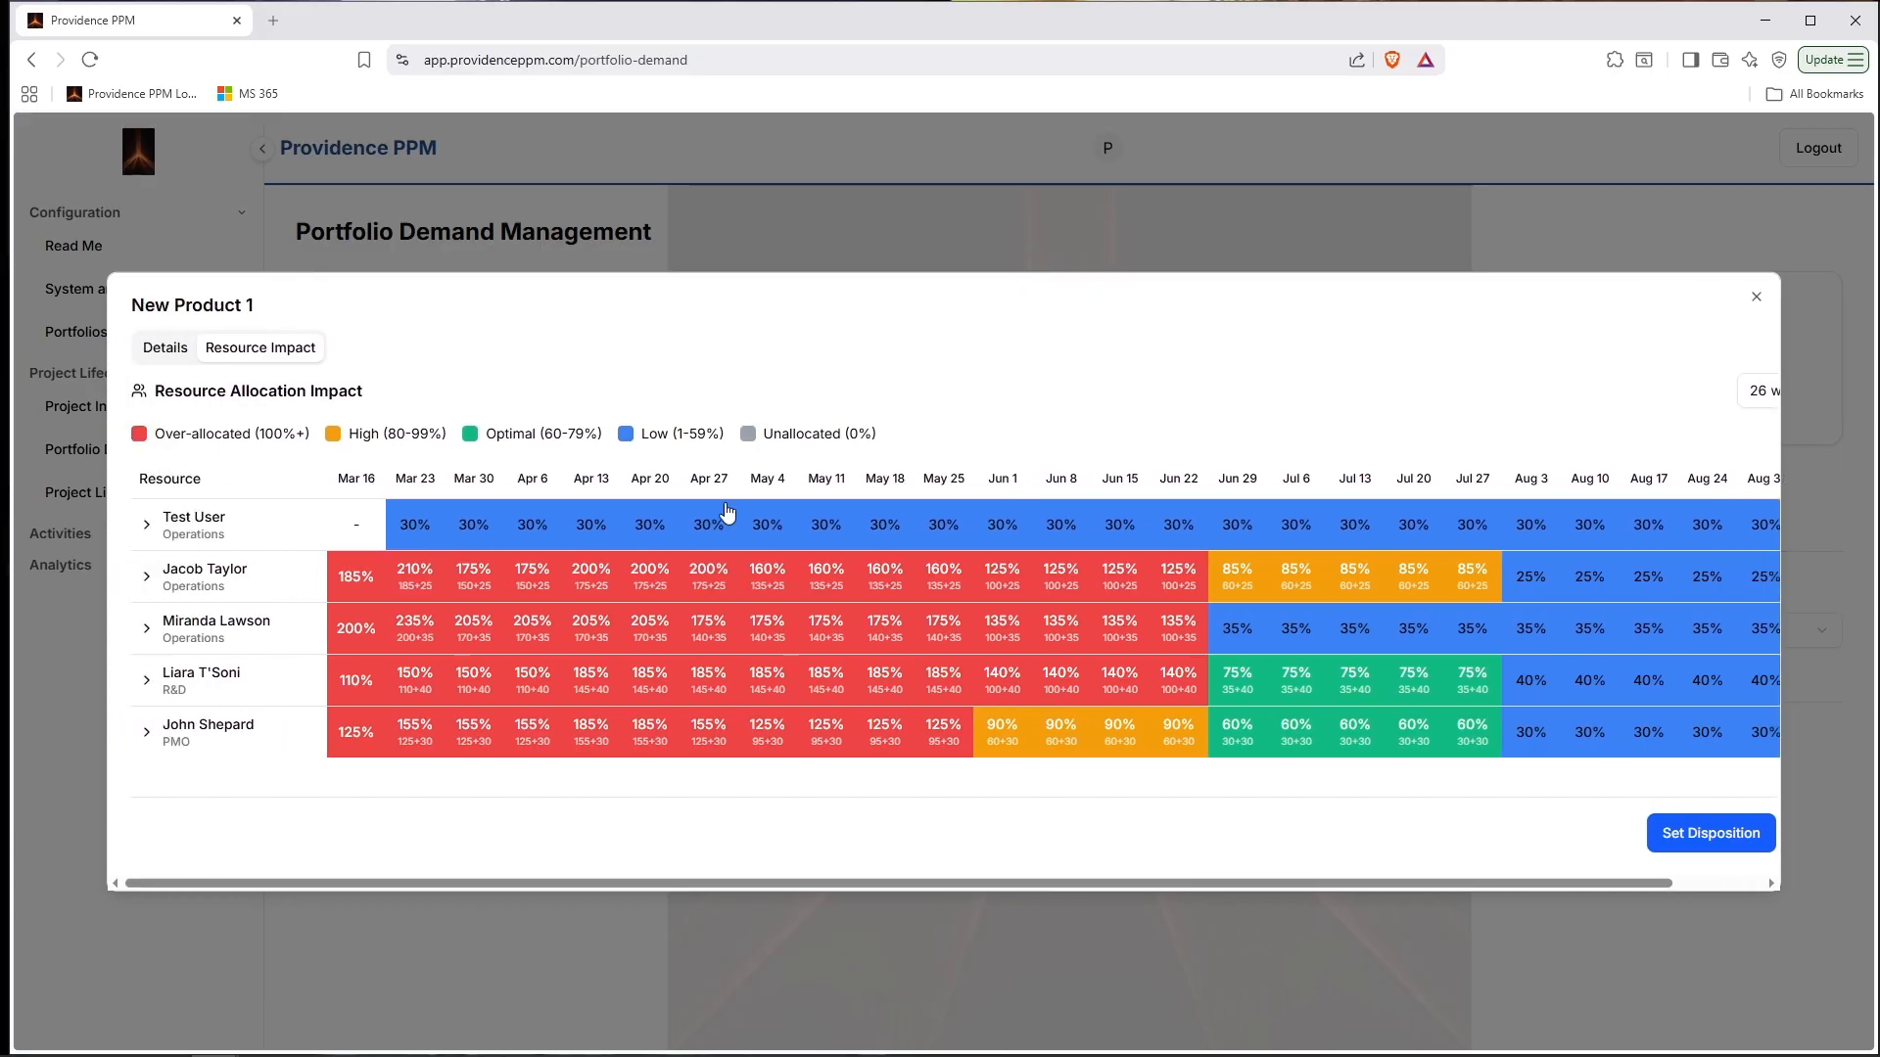
left_click(166, 353)
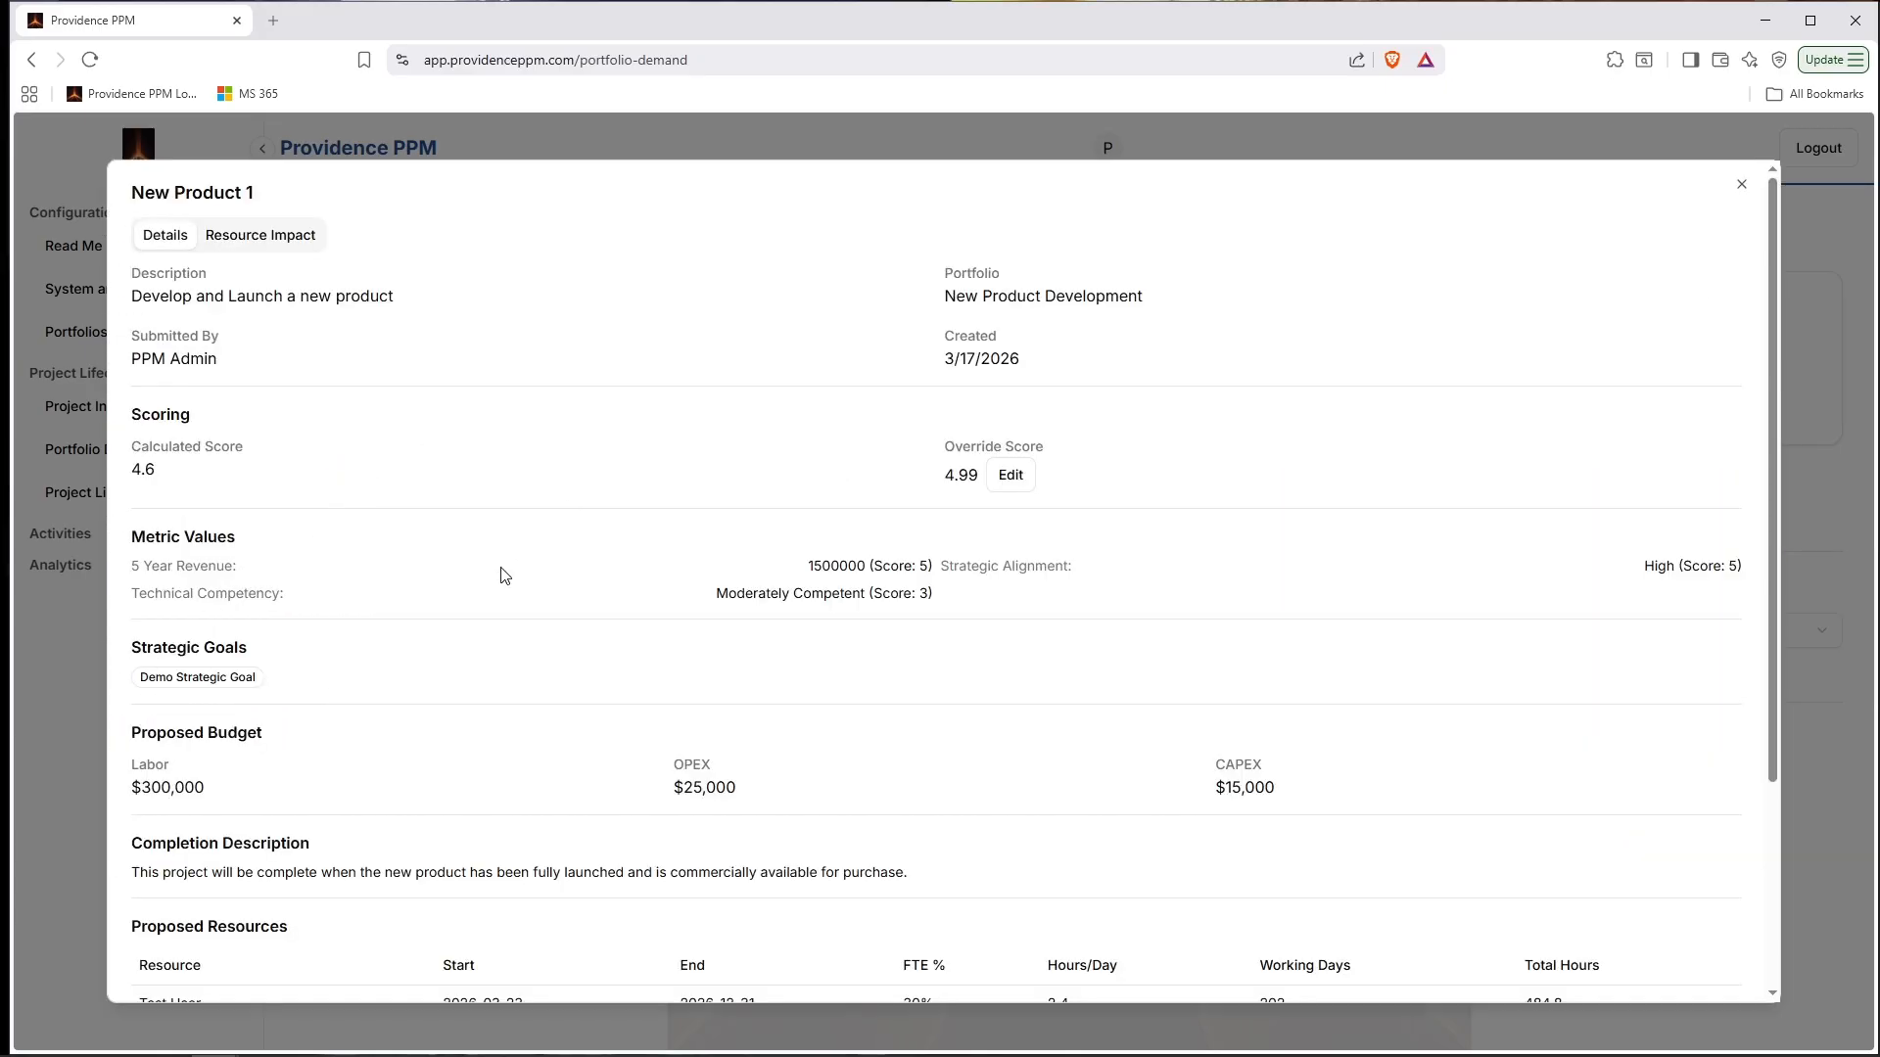
Set New Product 1's disposition to Approved with the note "Approved to start project".
scroll(1155, 739, "down", 3)
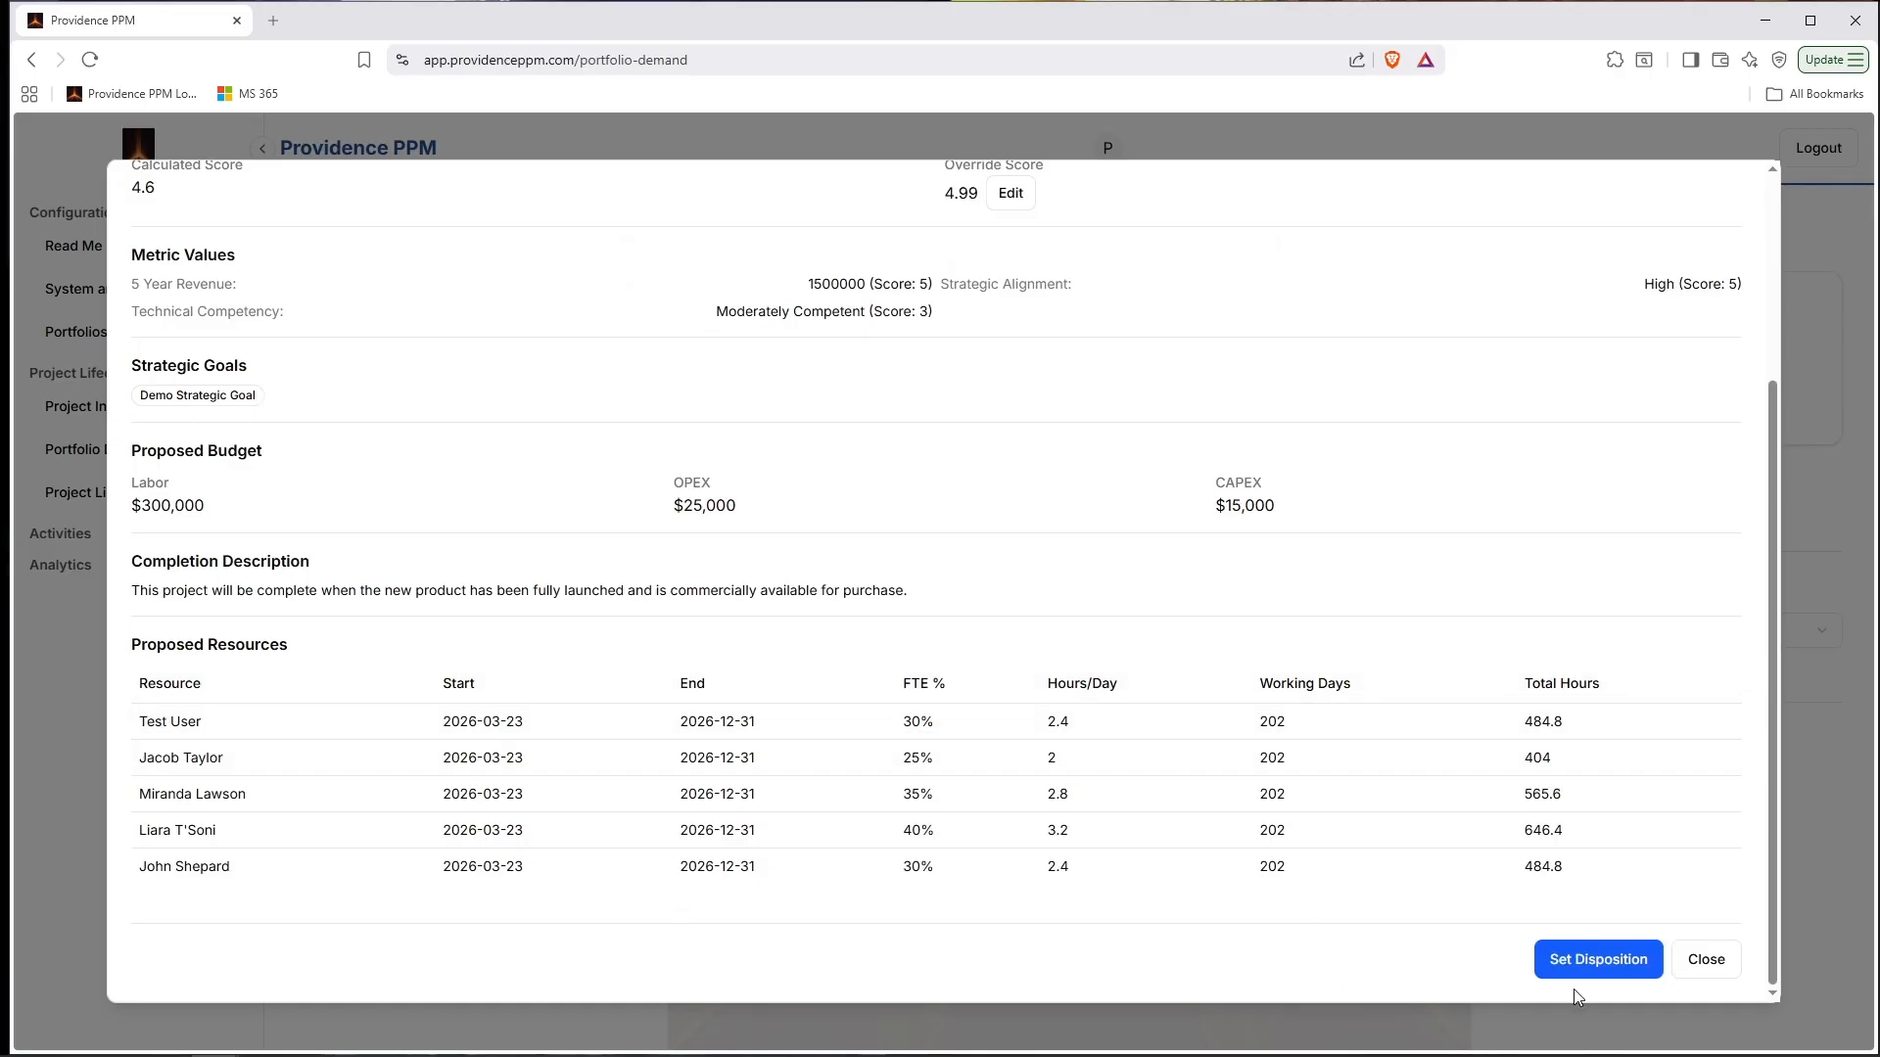
left_click(1593, 961)
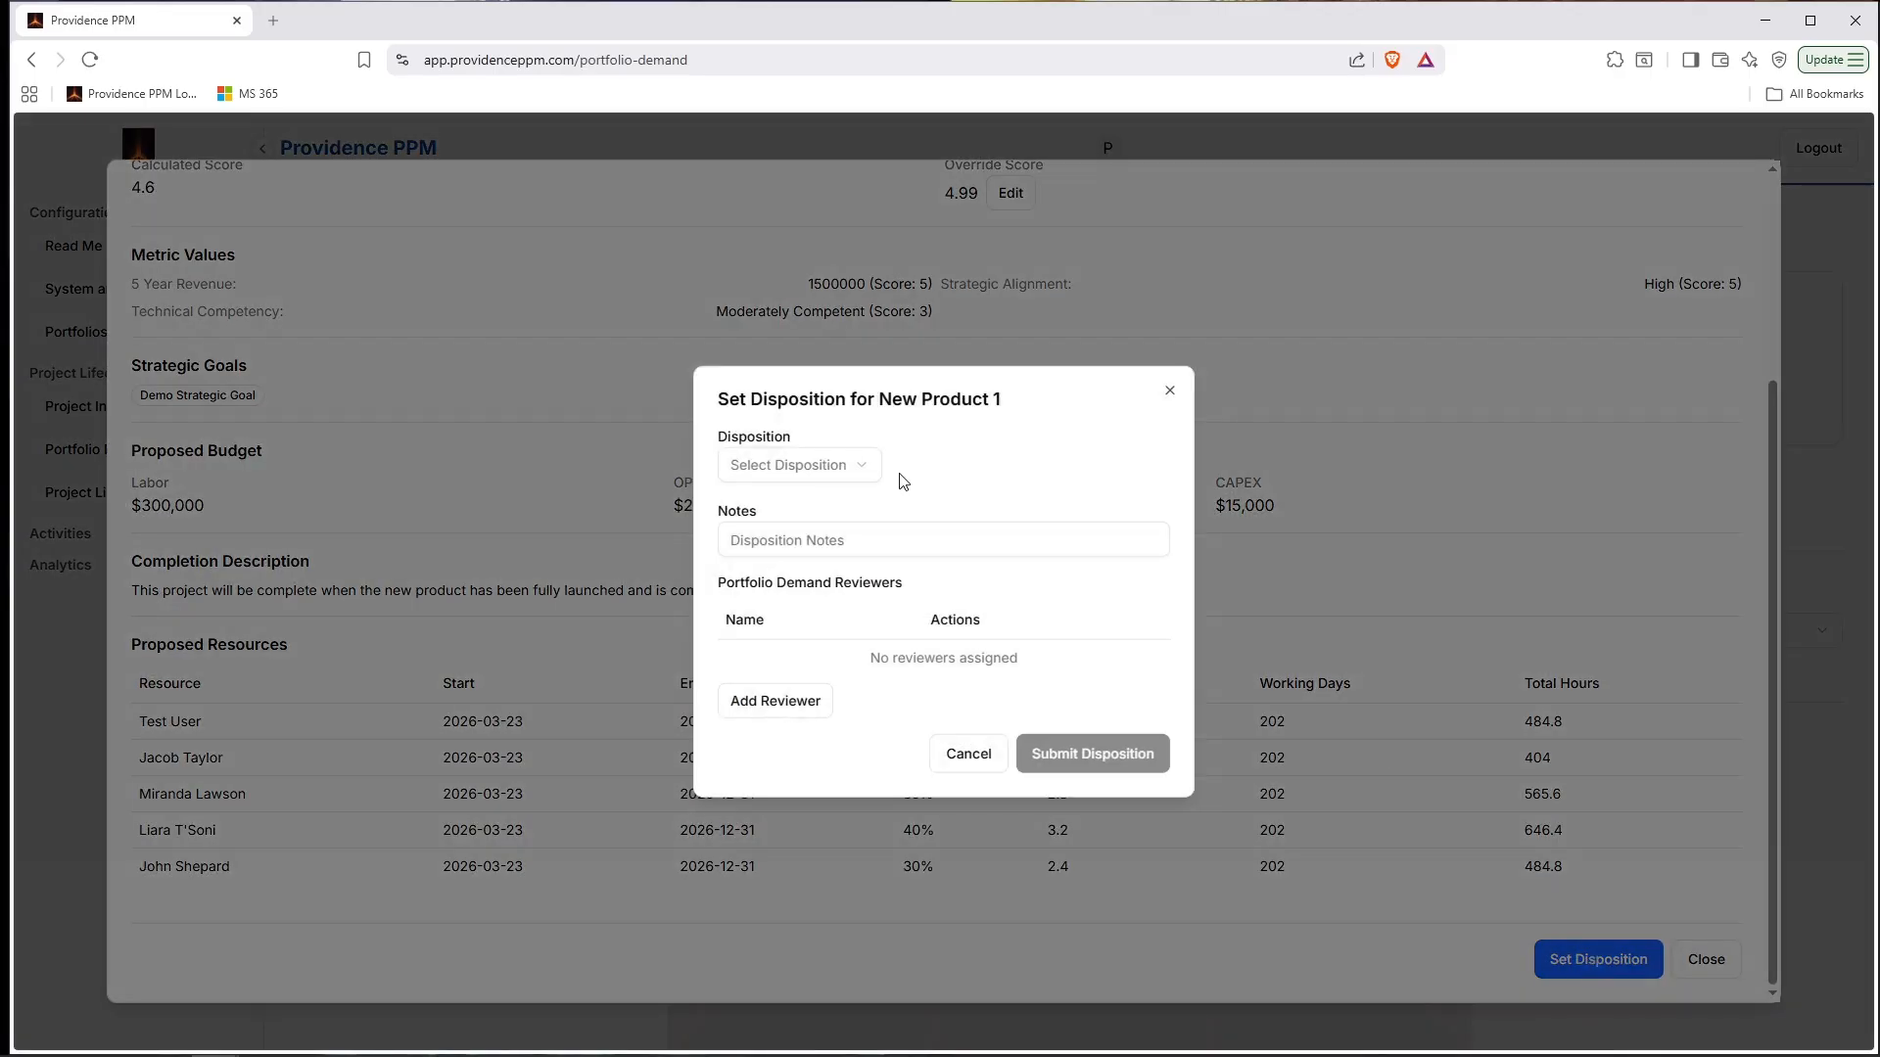
left_click(844, 470)
left_click(798, 506)
left_click(793, 542)
type("Ap")
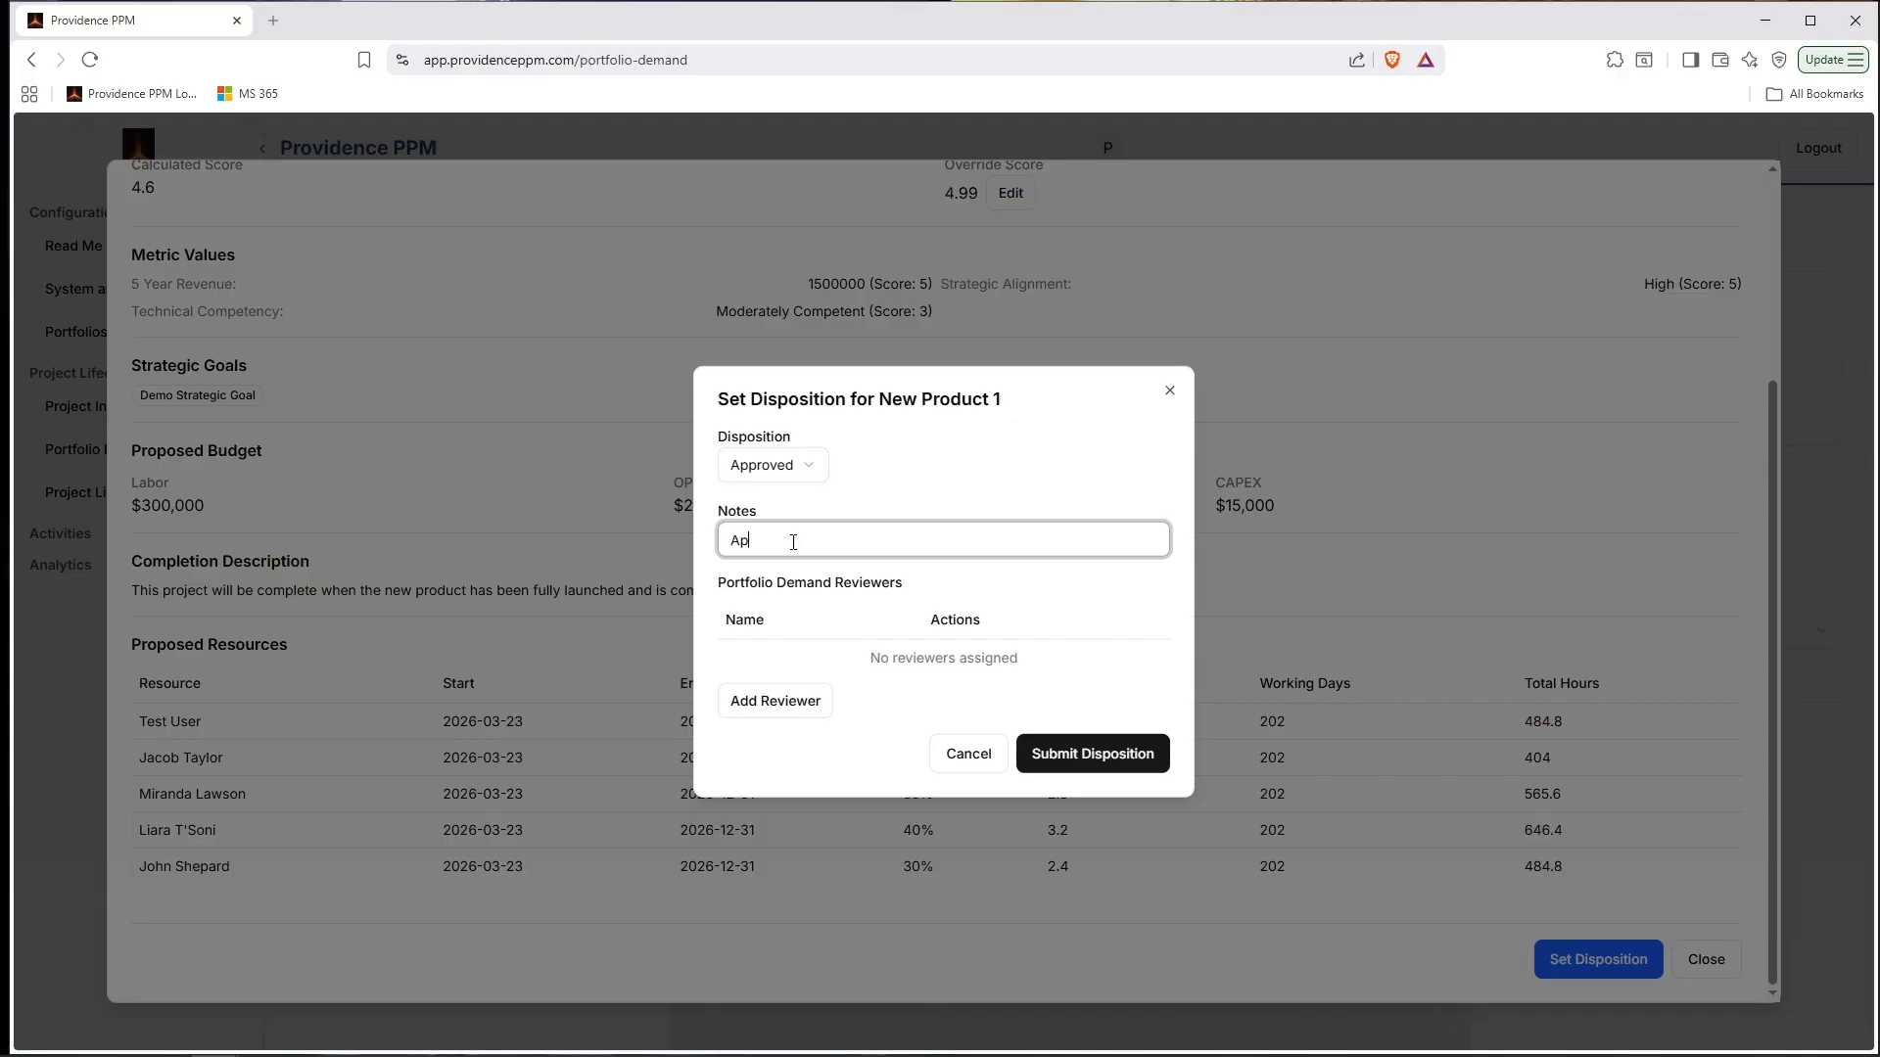
type("proved to start project")
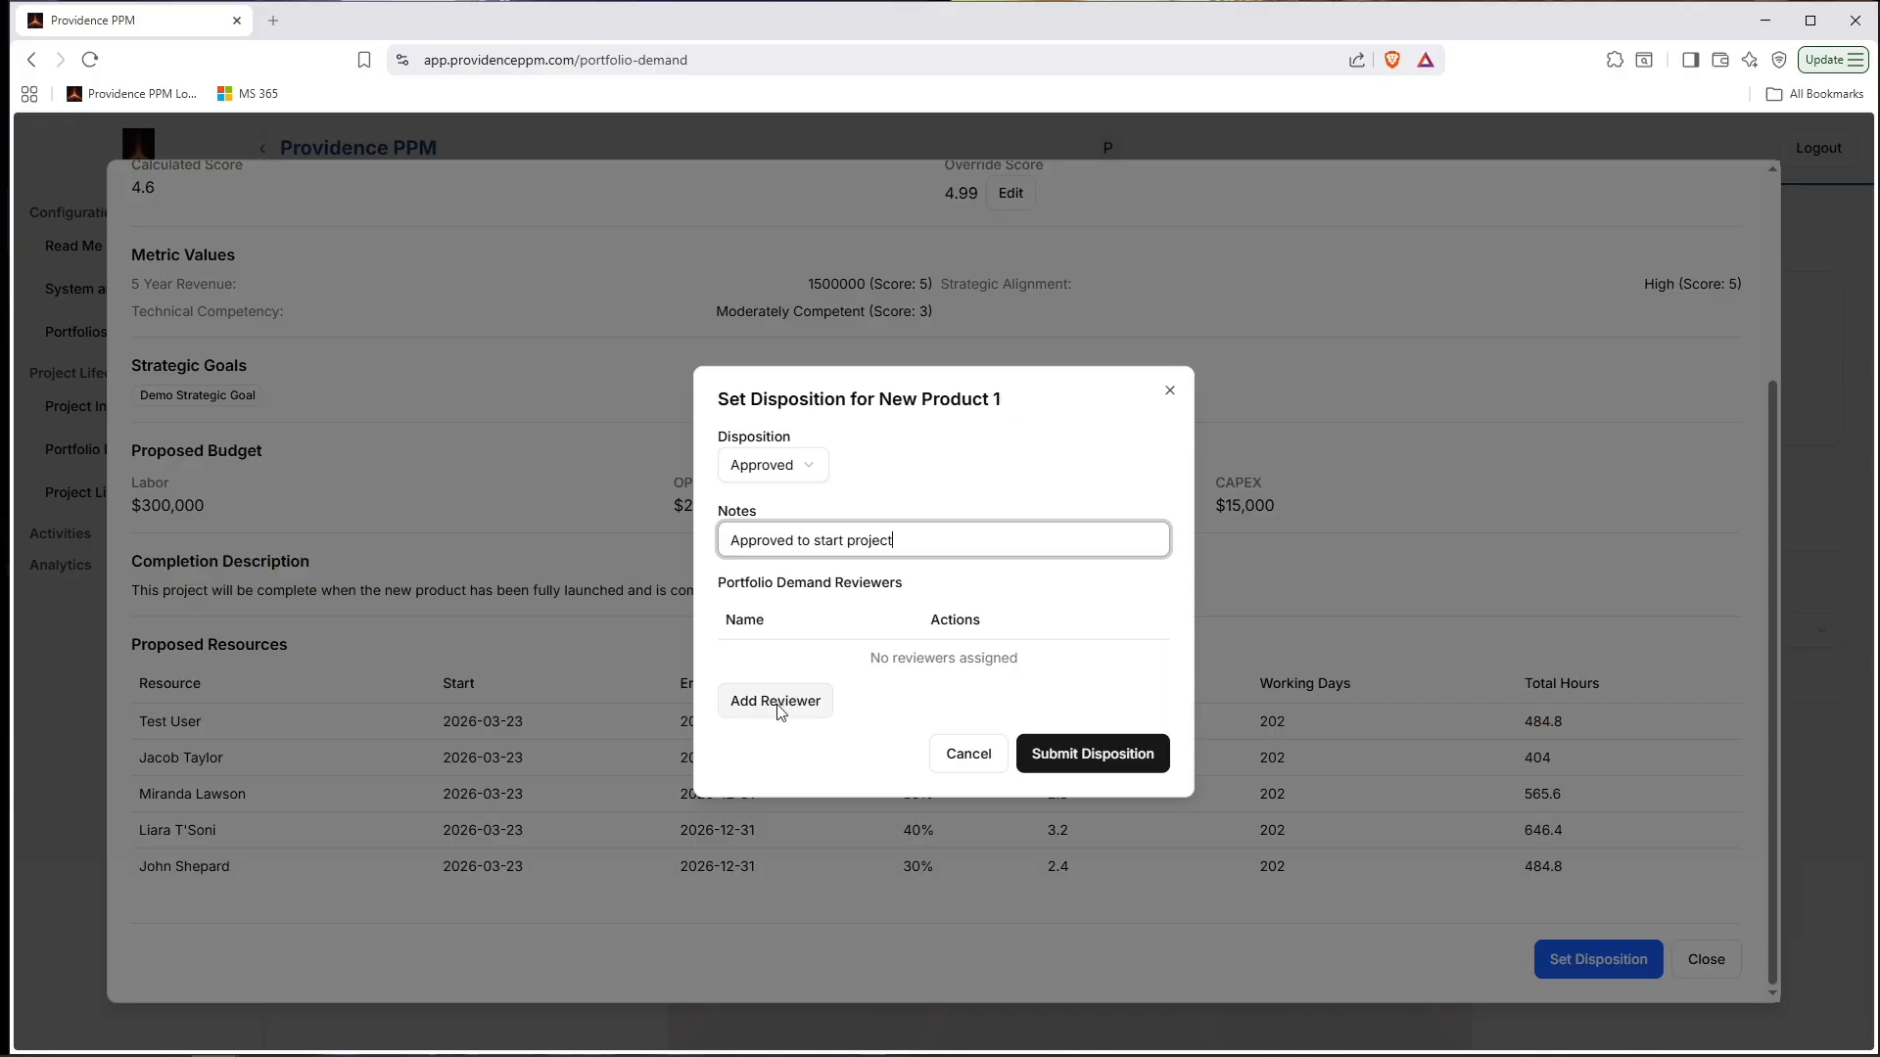
Add PPM Admin as a portfolio demand reviewer on the disposition and save it.
left_click(778, 703)
left_click(774, 582)
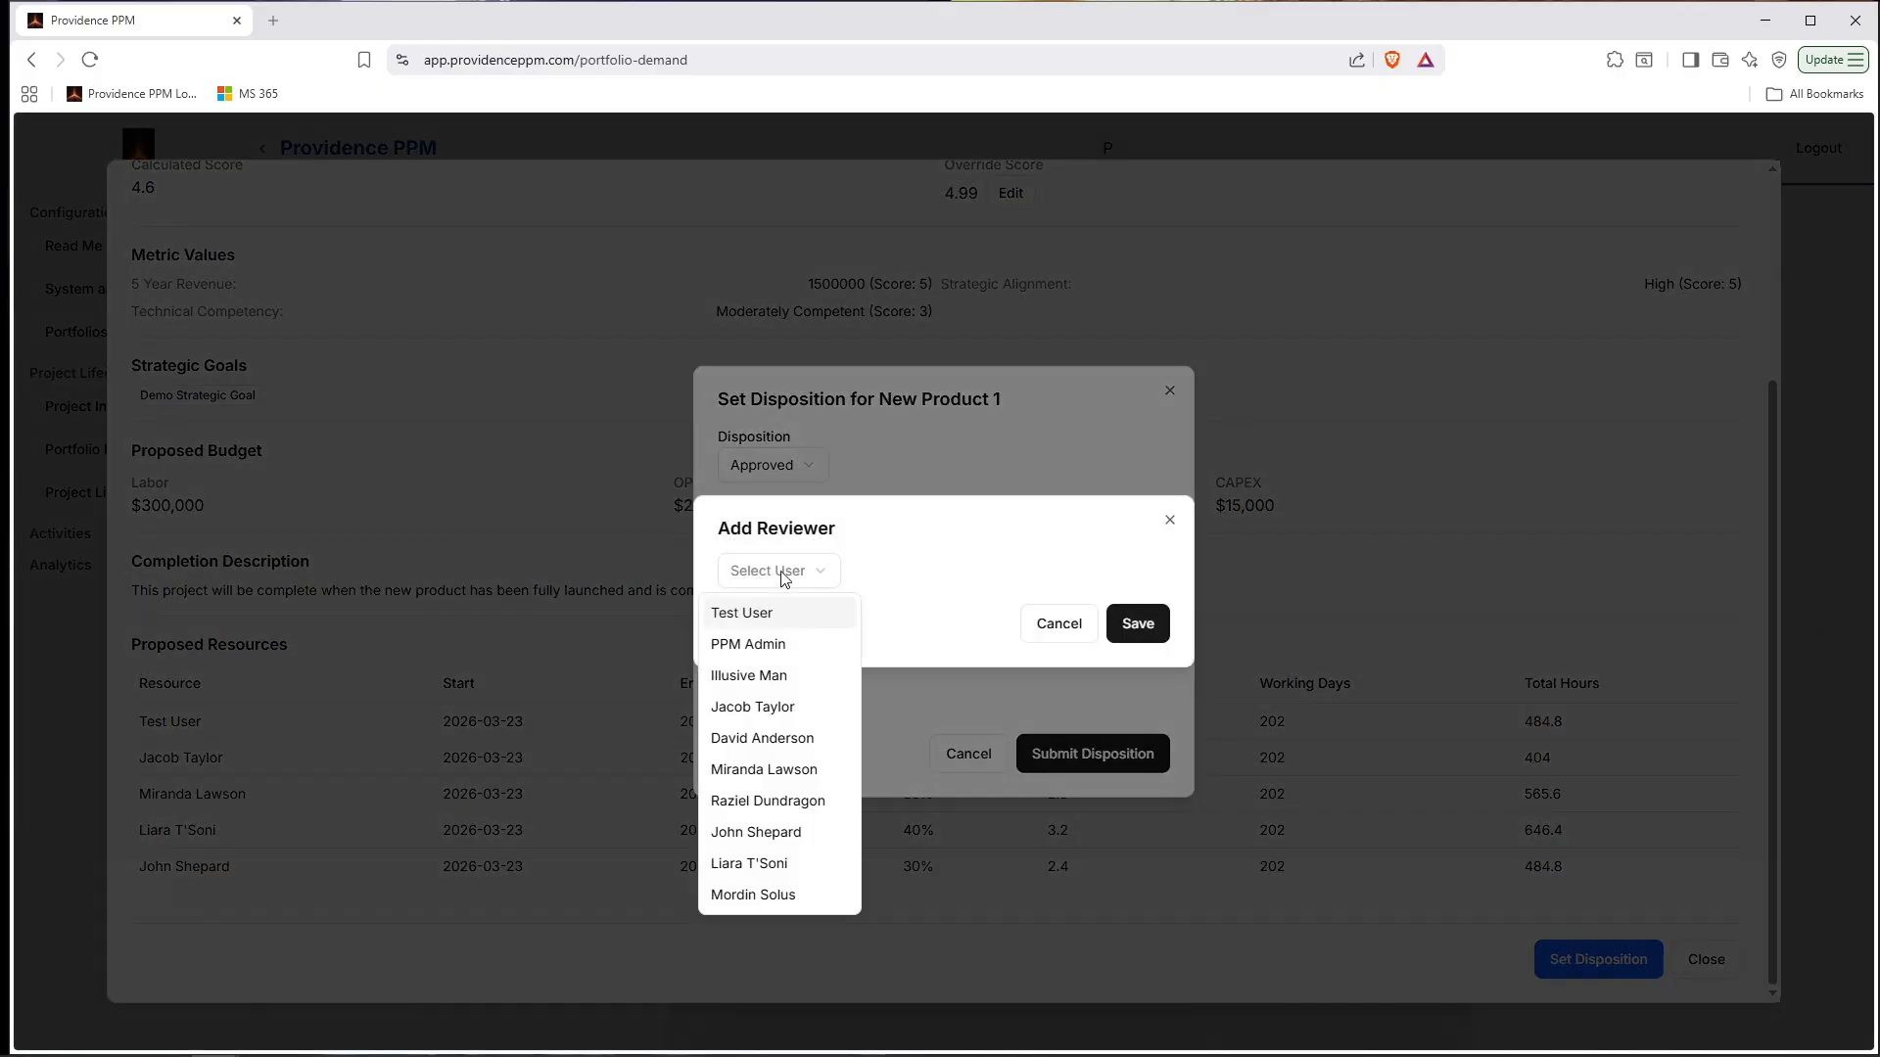
left_click(771, 643)
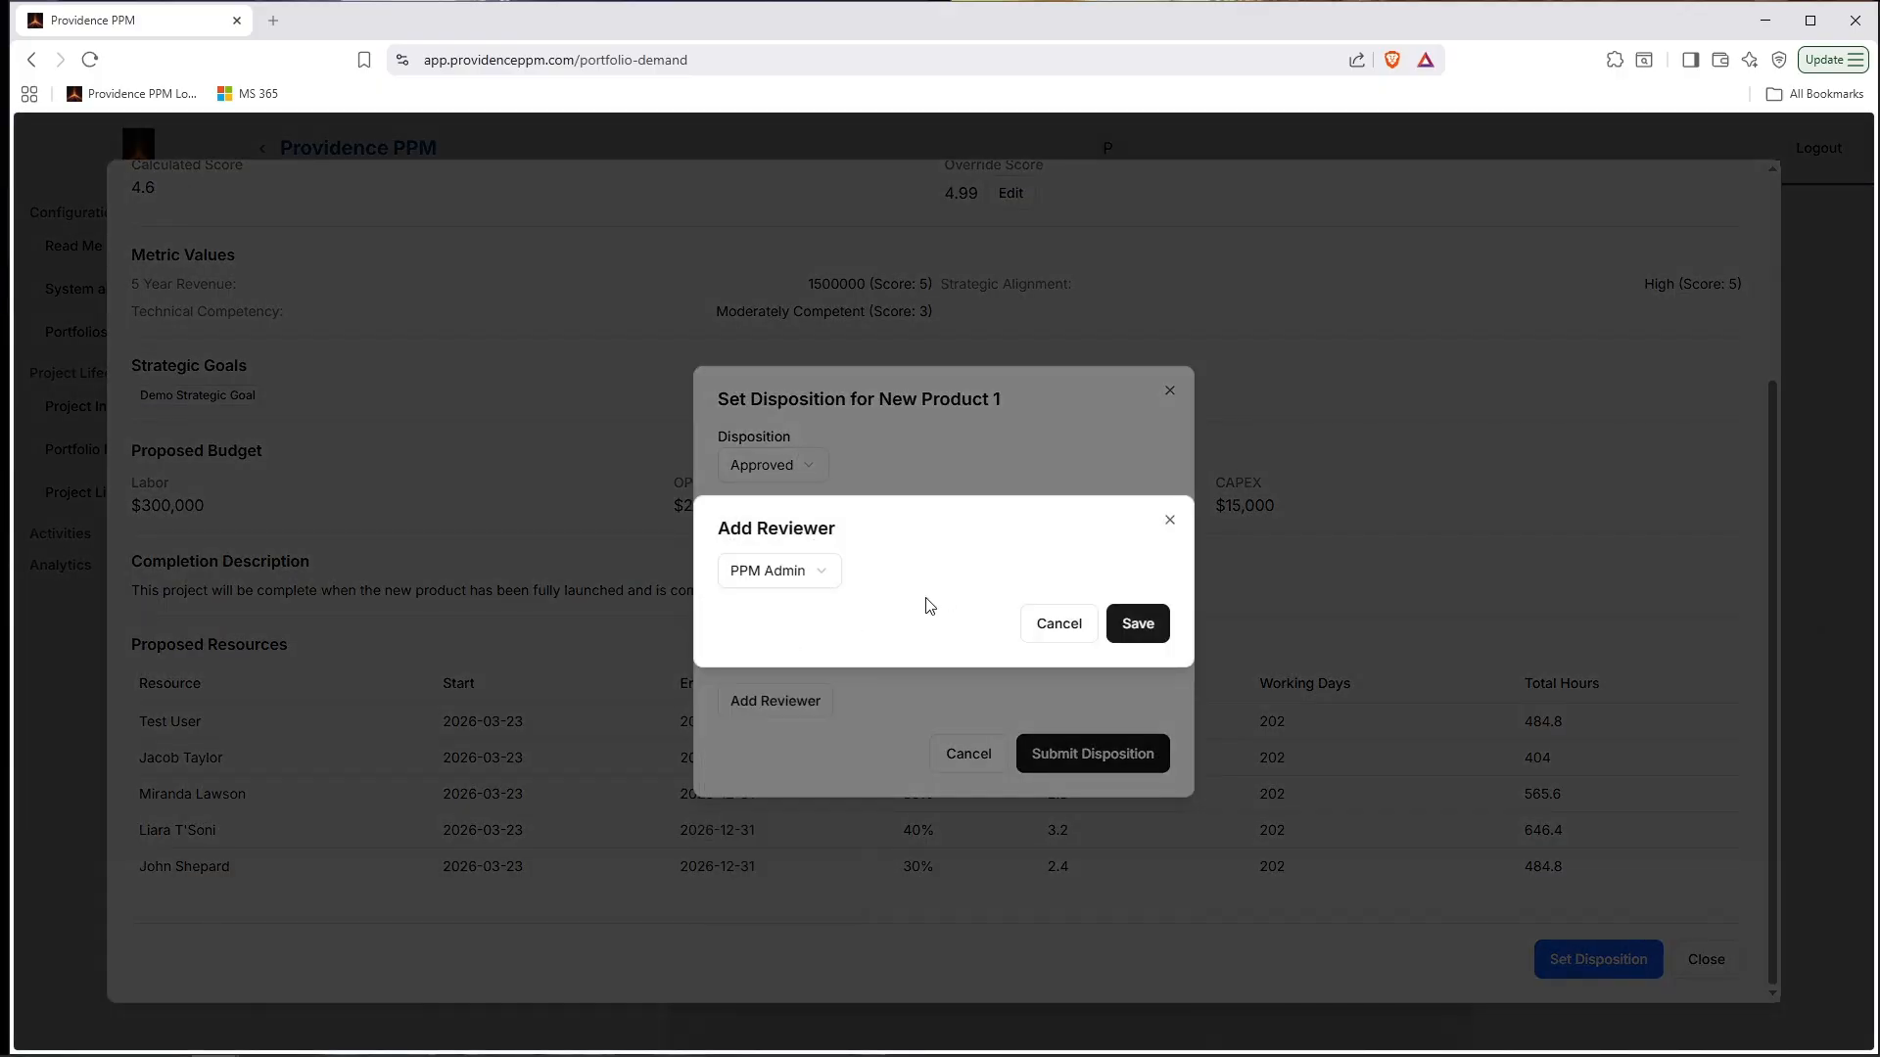
left_click(812, 582)
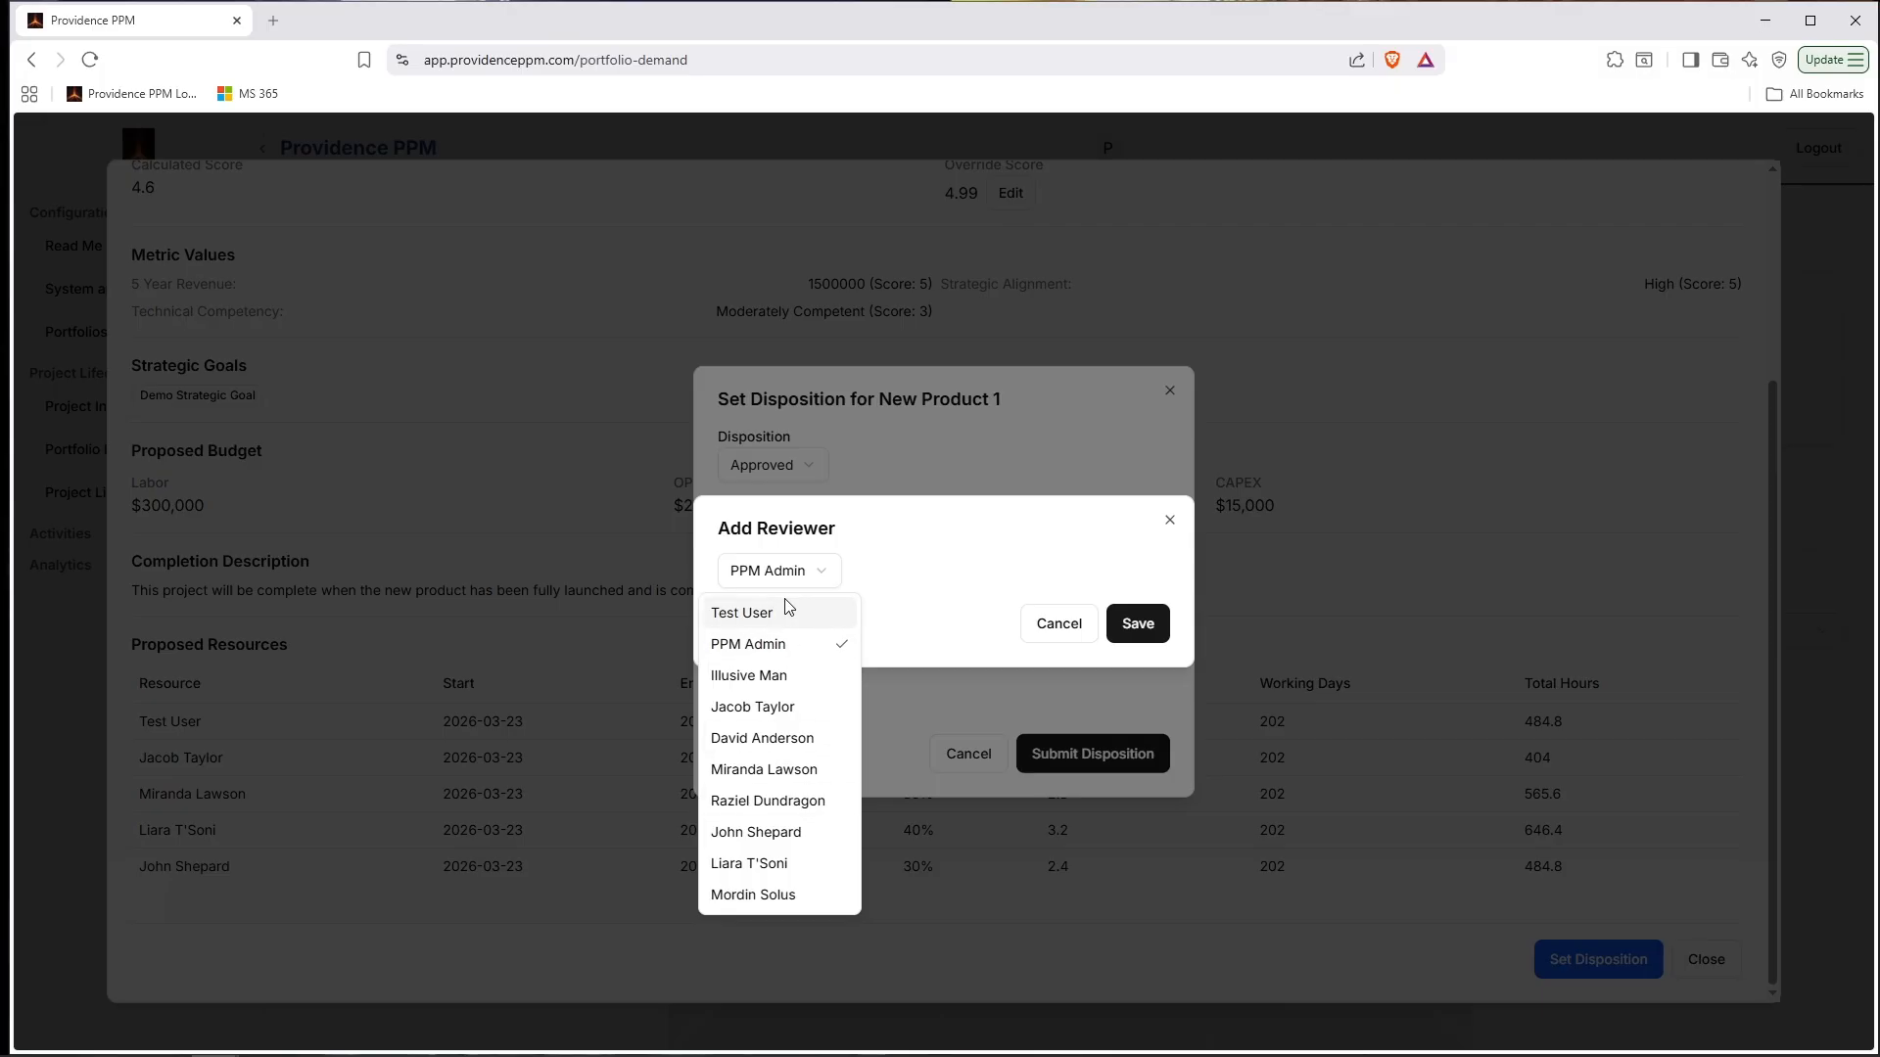
left_click(882, 542)
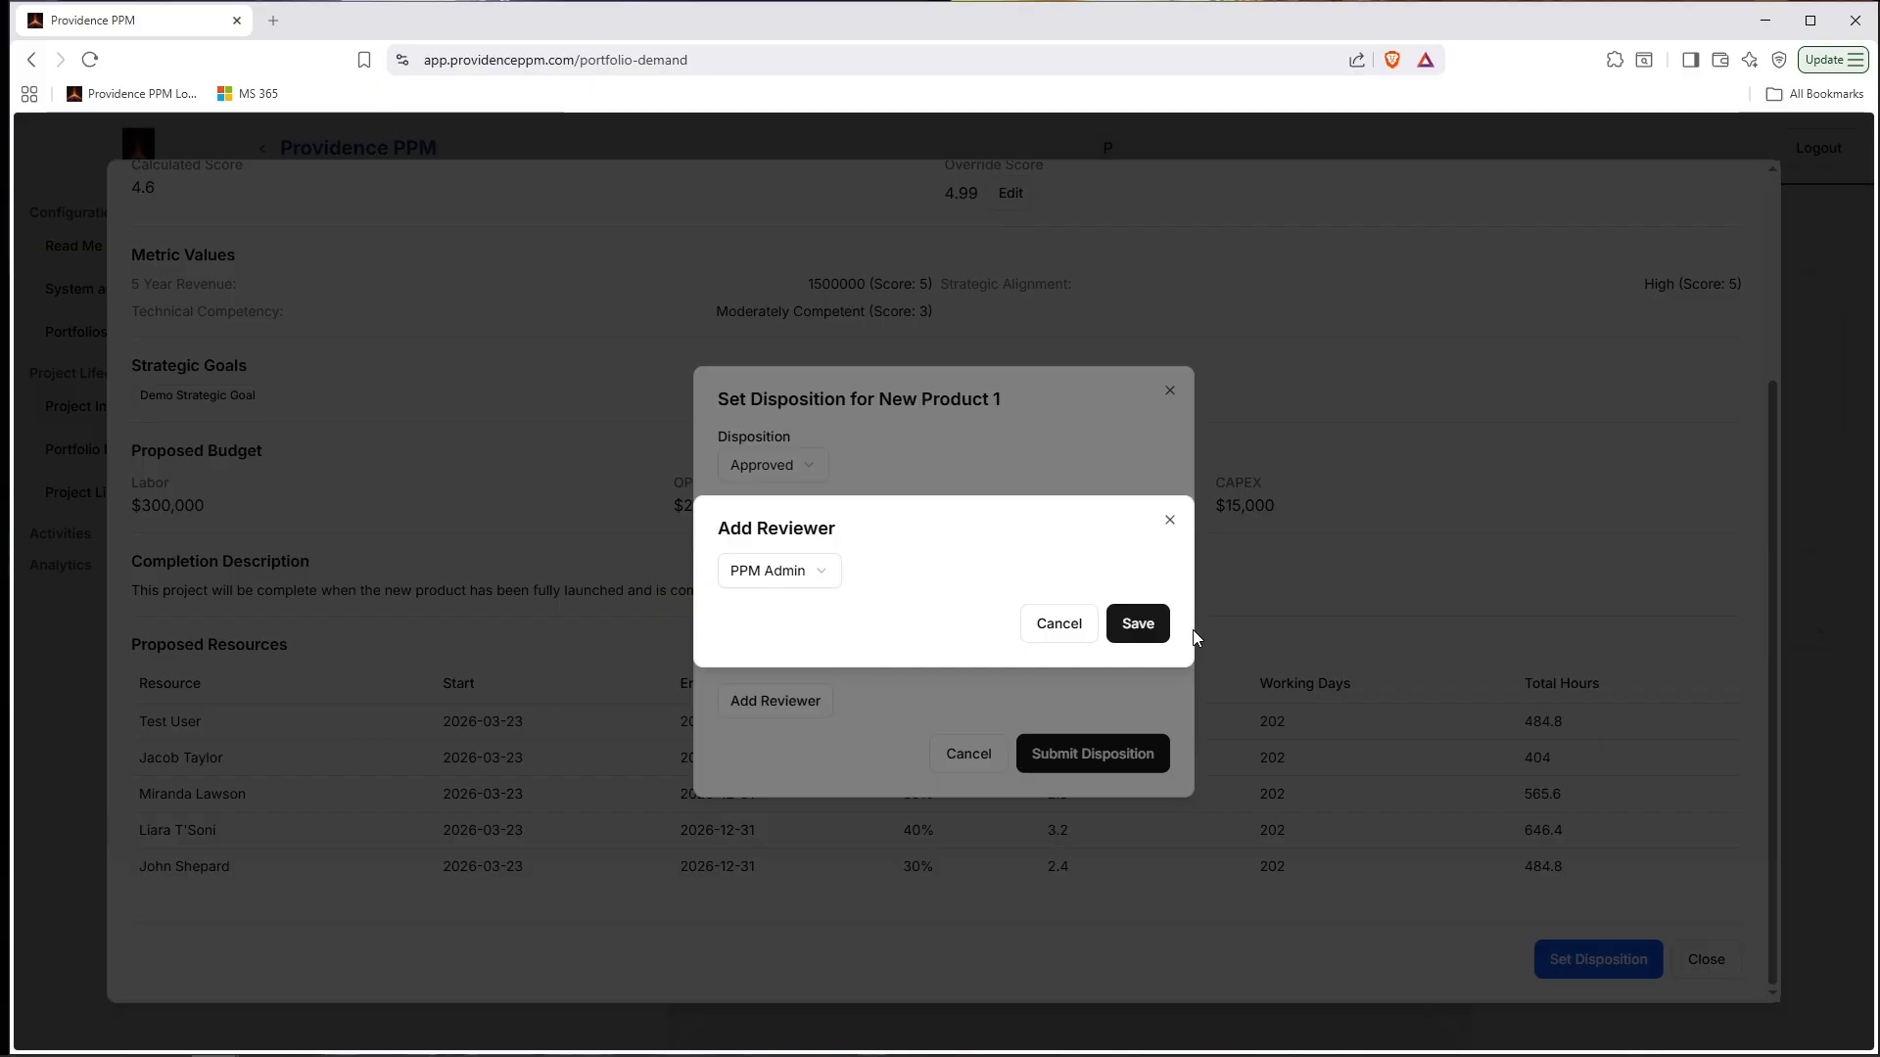
left_click(1135, 620)
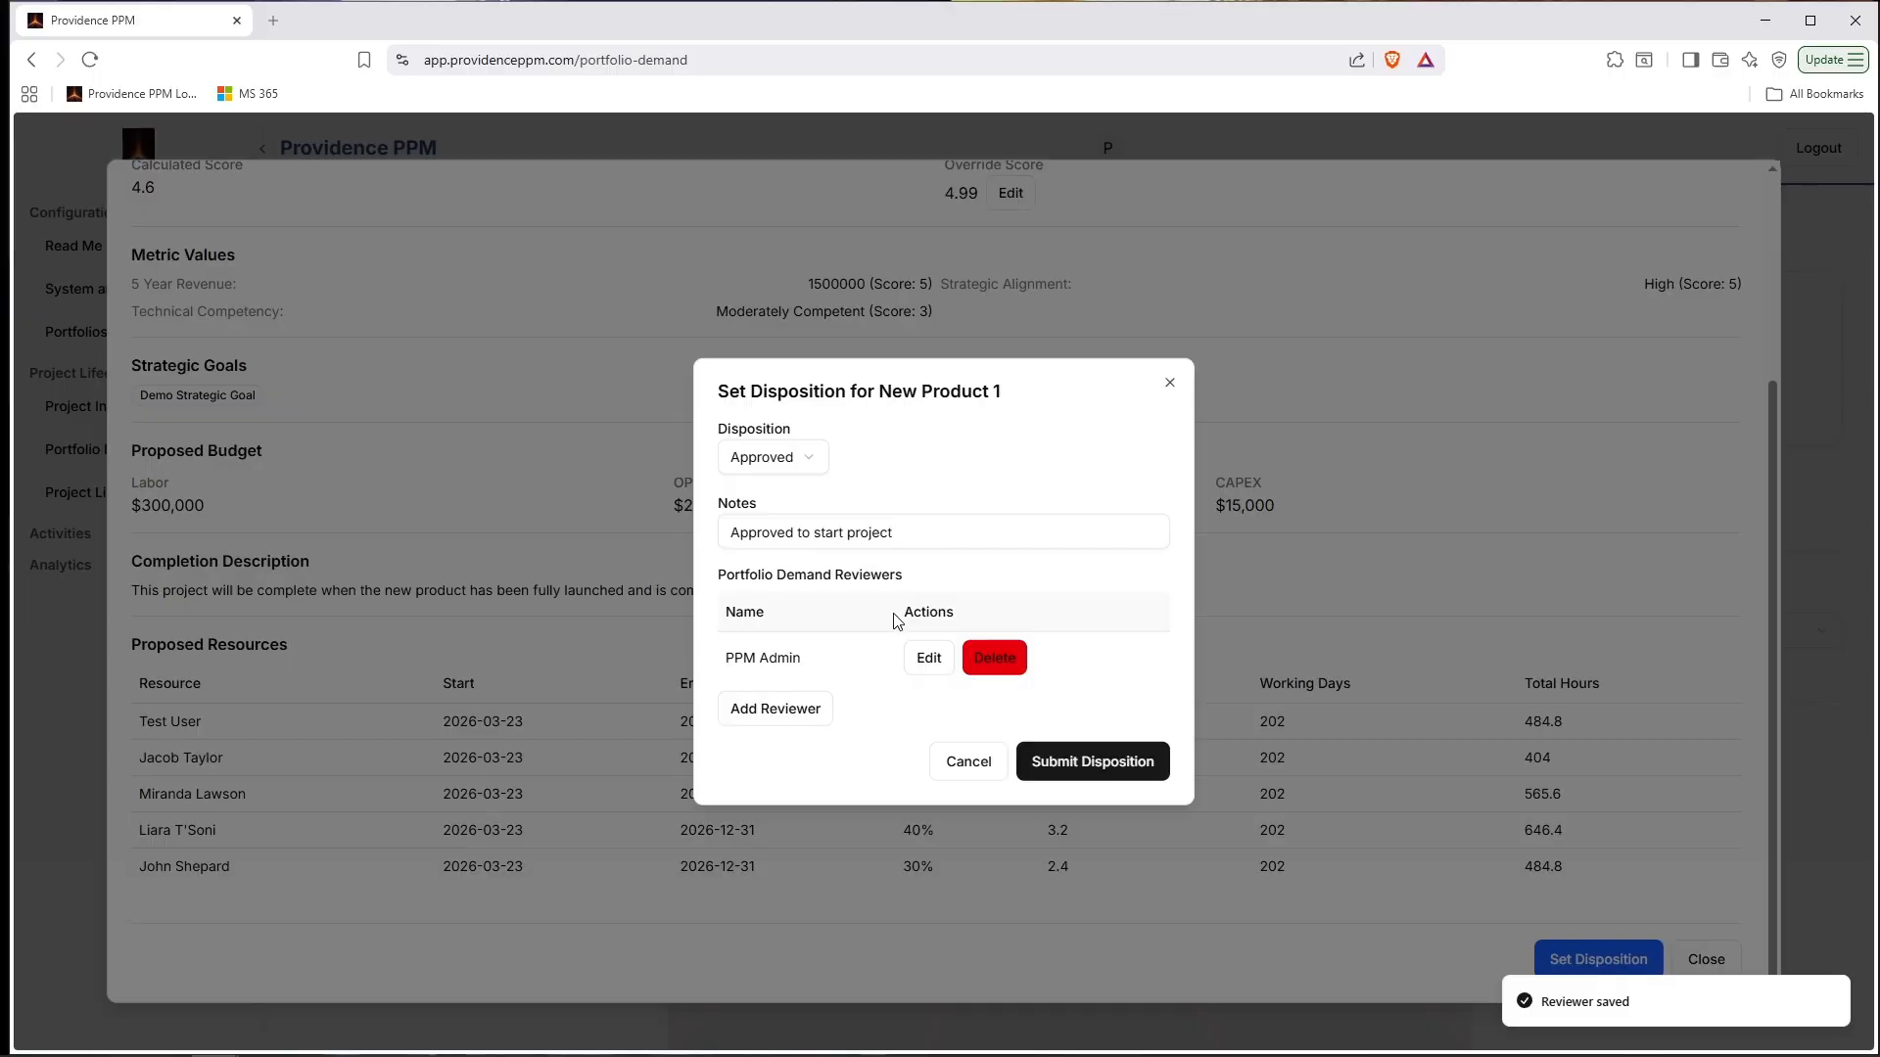
left_click(798, 708)
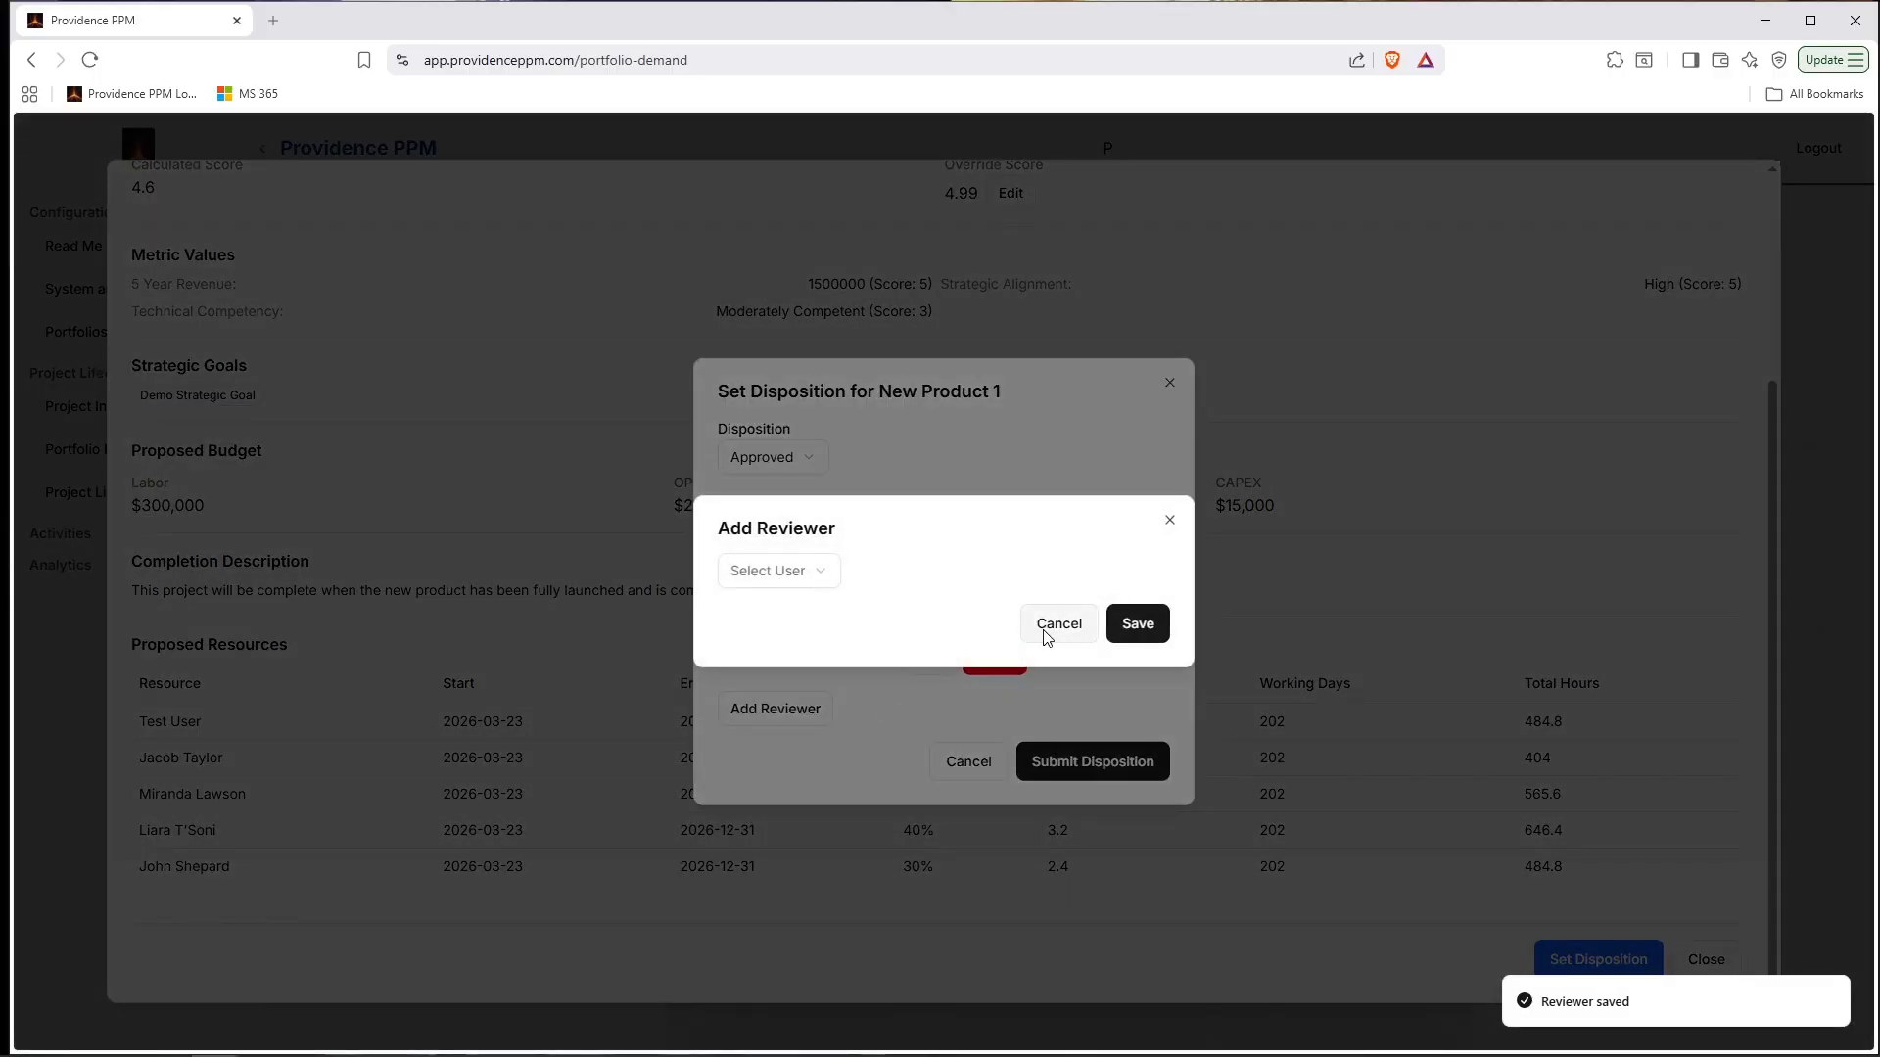
left_click(1047, 635)
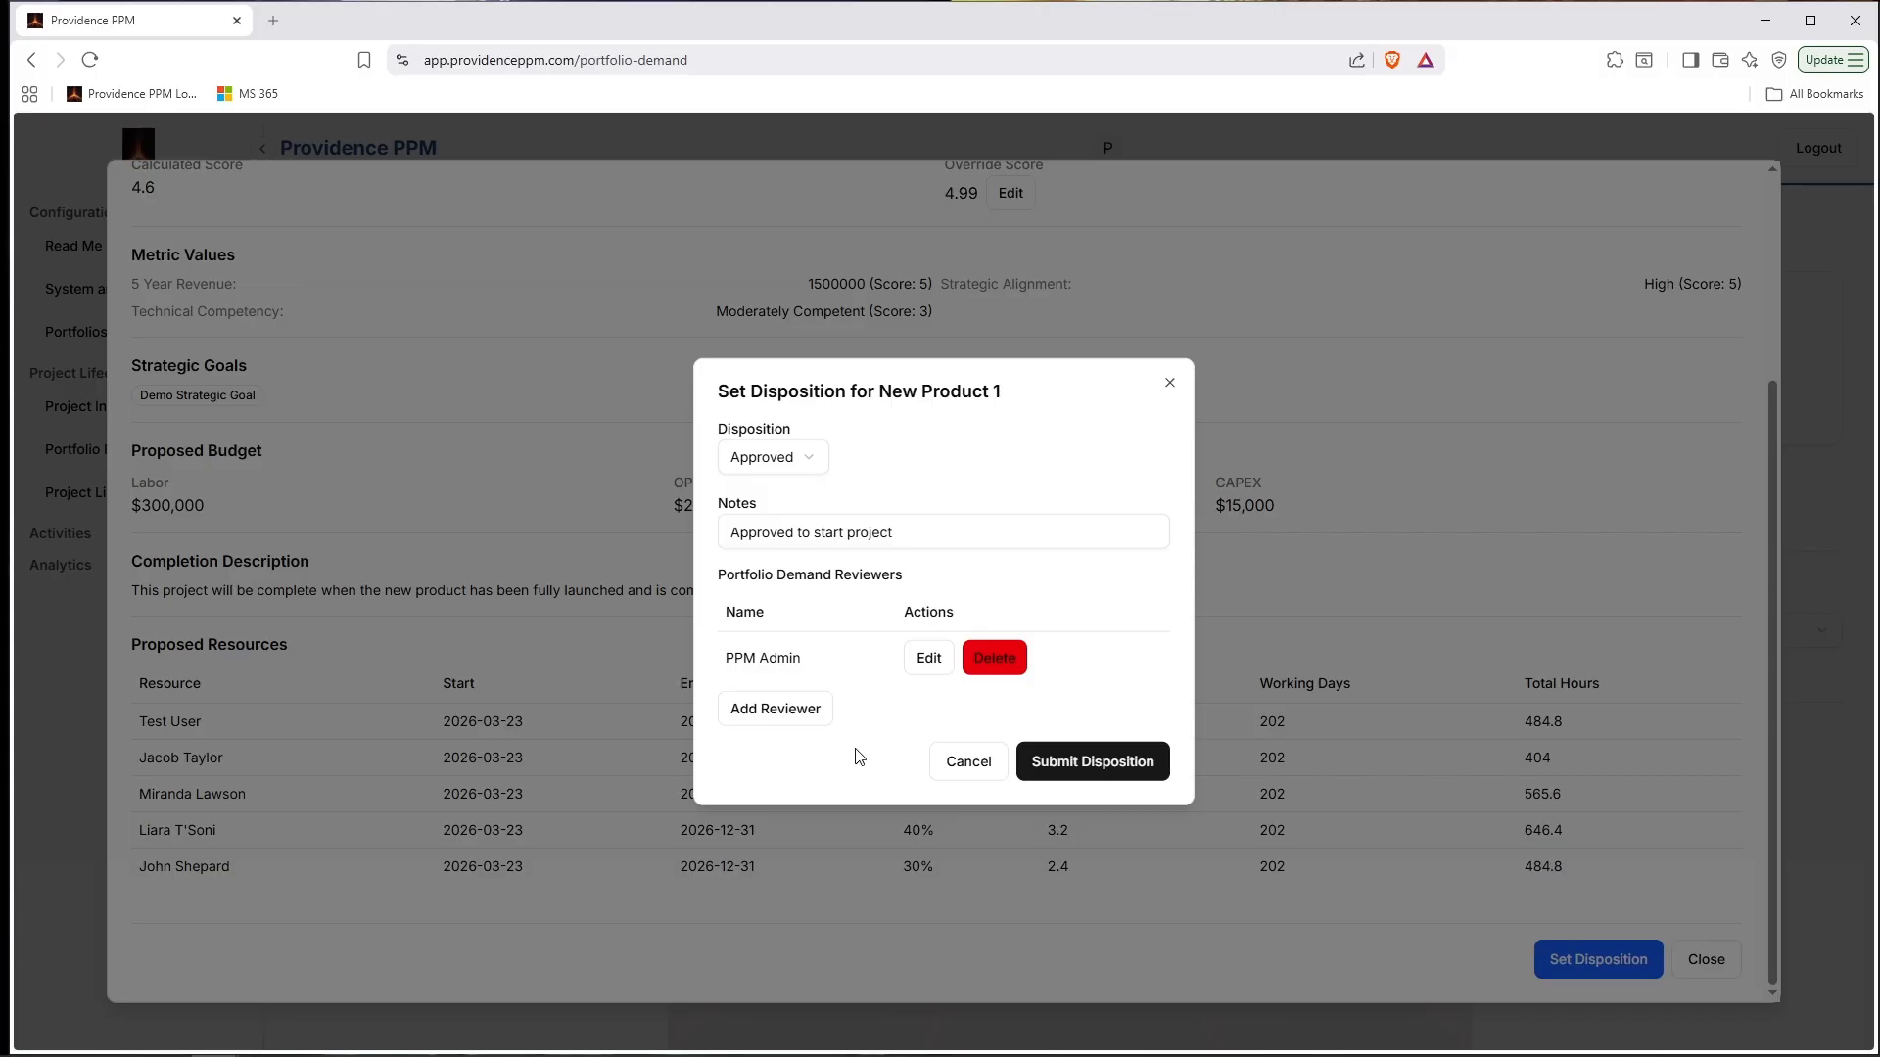
Submit the disposition, check the recorded reviewers, and close New Product 1's demand details.
left_click(1087, 762)
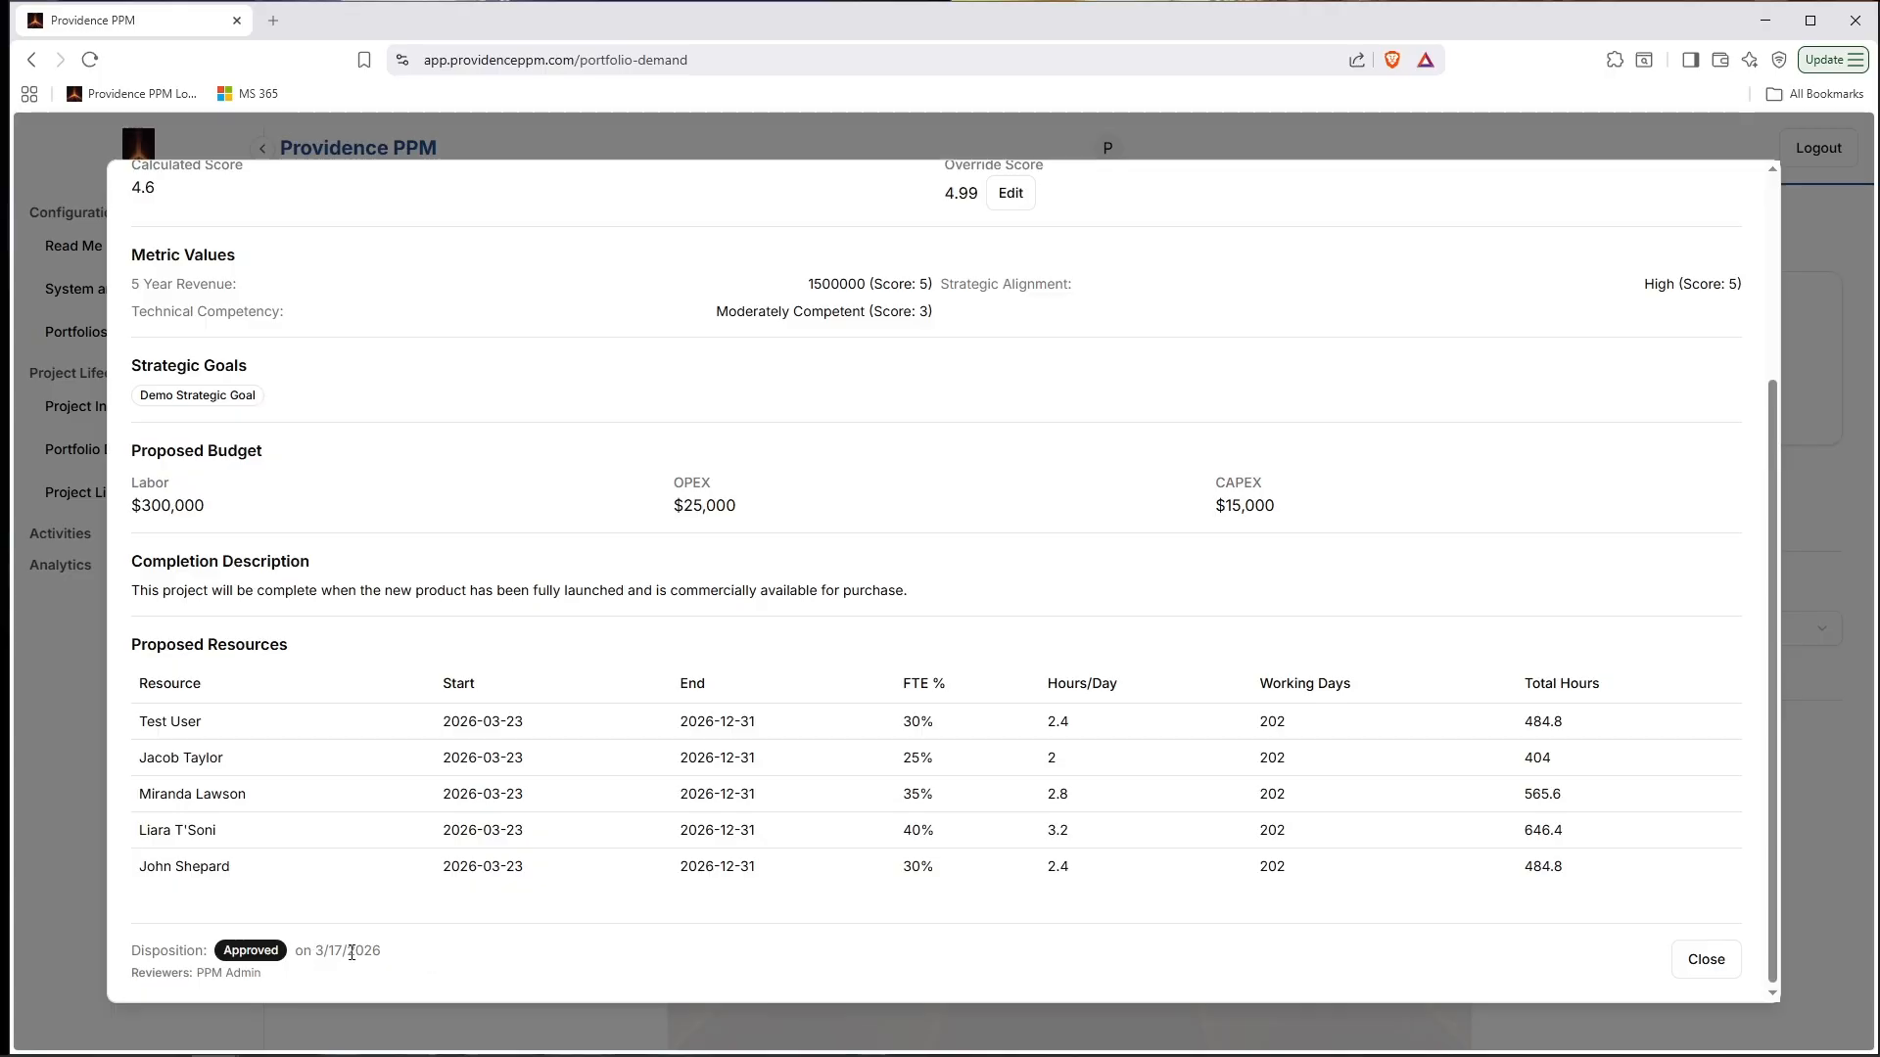
left_click_drag(131, 974, 279, 991)
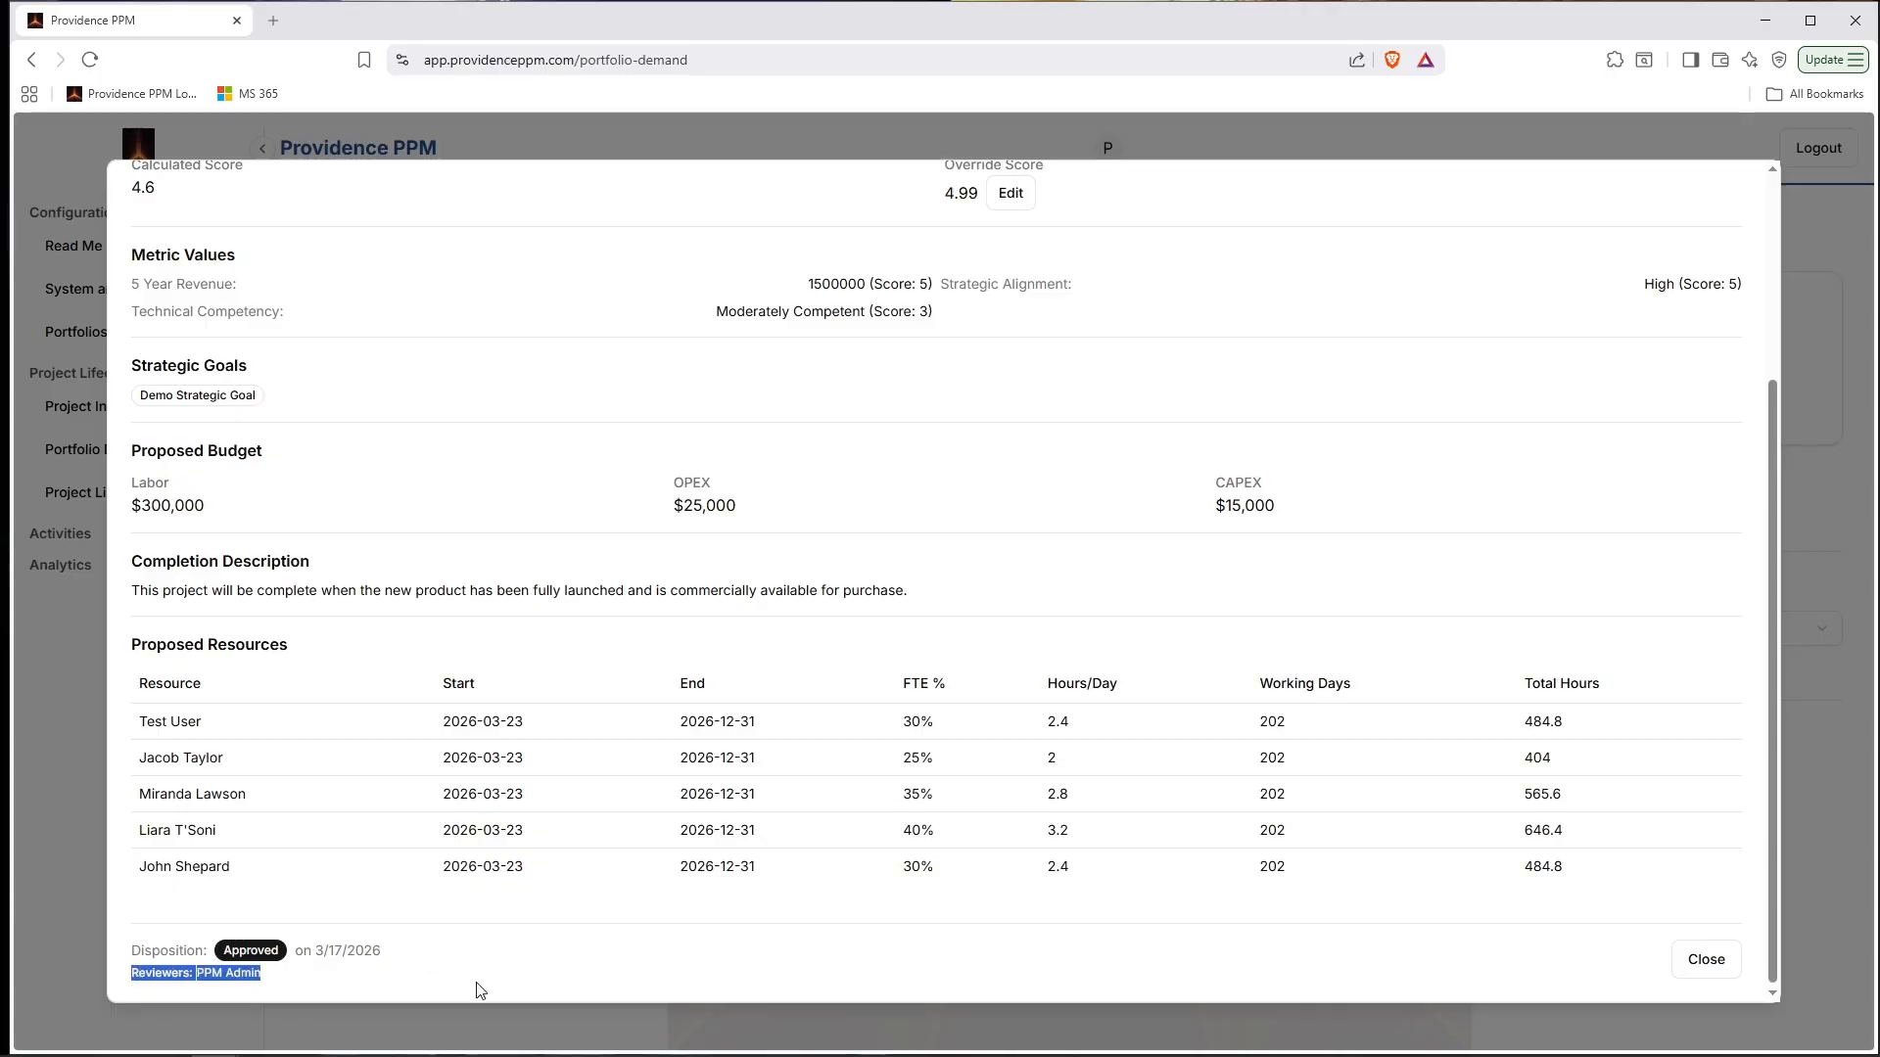
left_click(1703, 960)
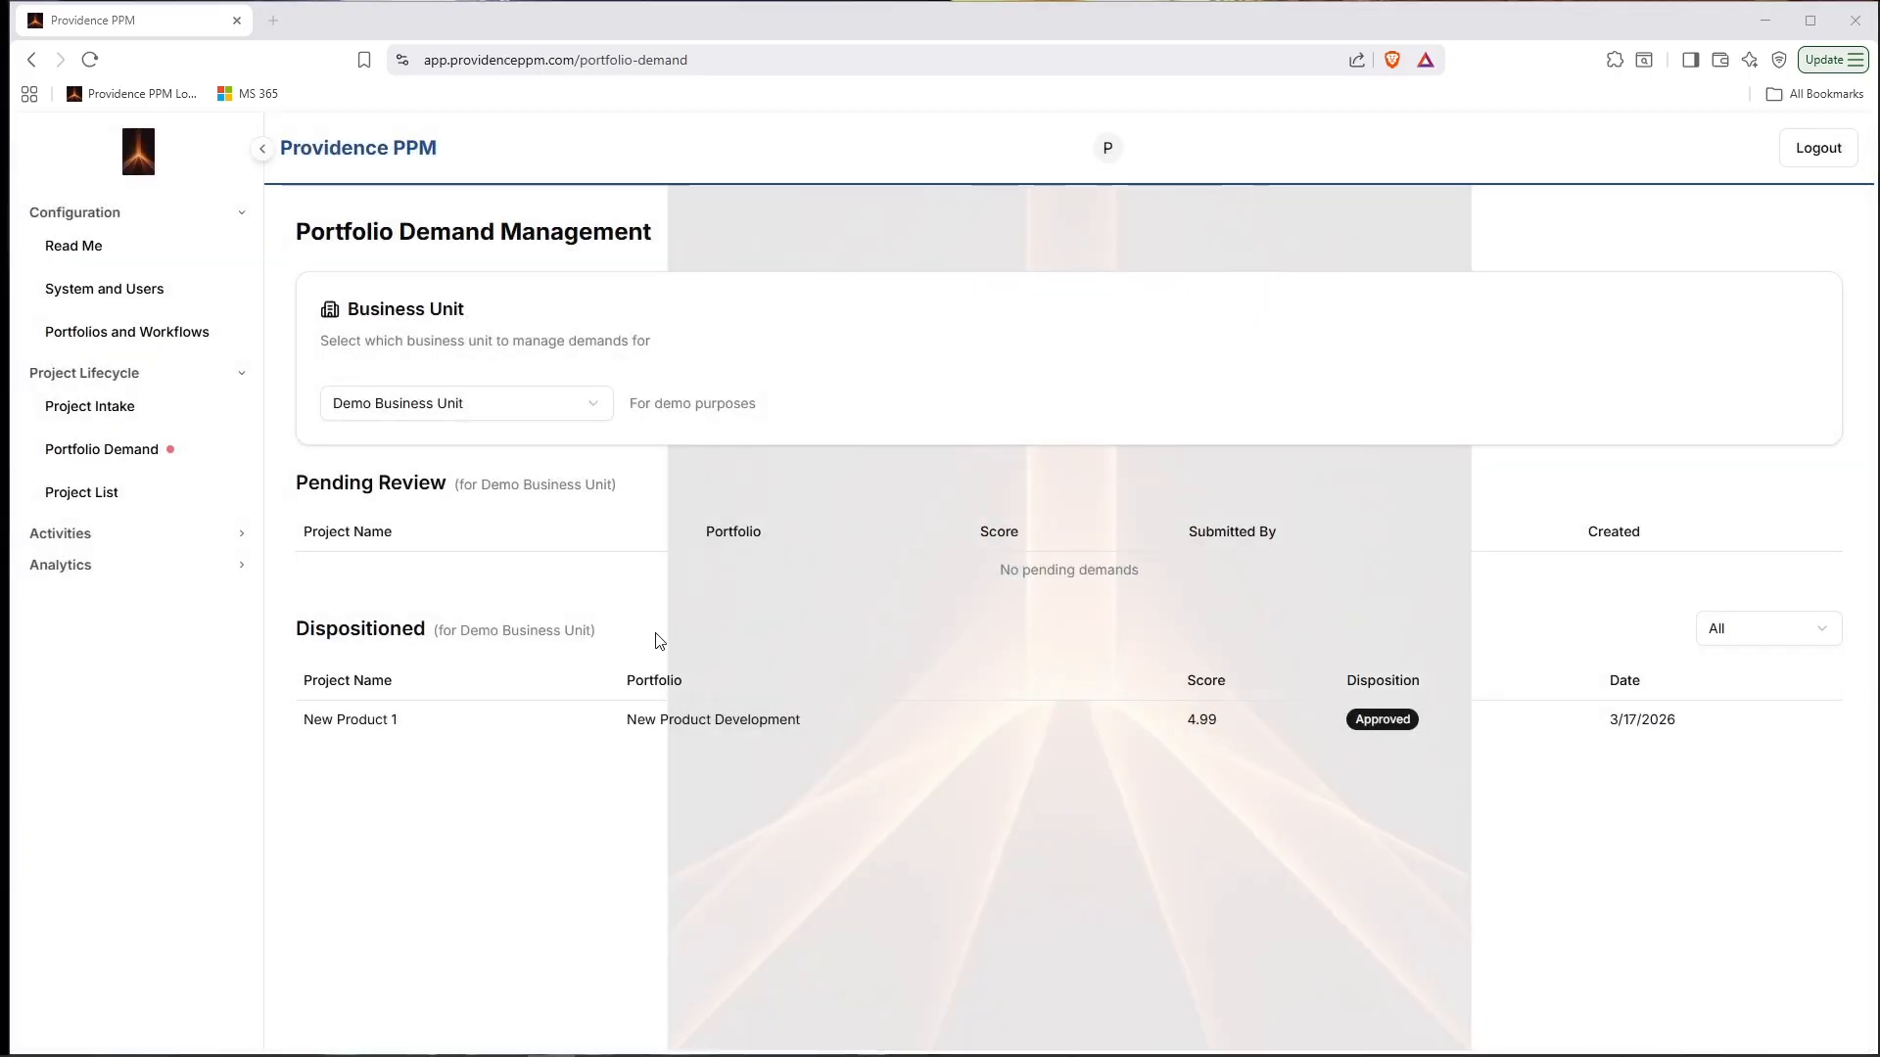
Open New Product 1's project details from the Project List.
left_click(130, 499)
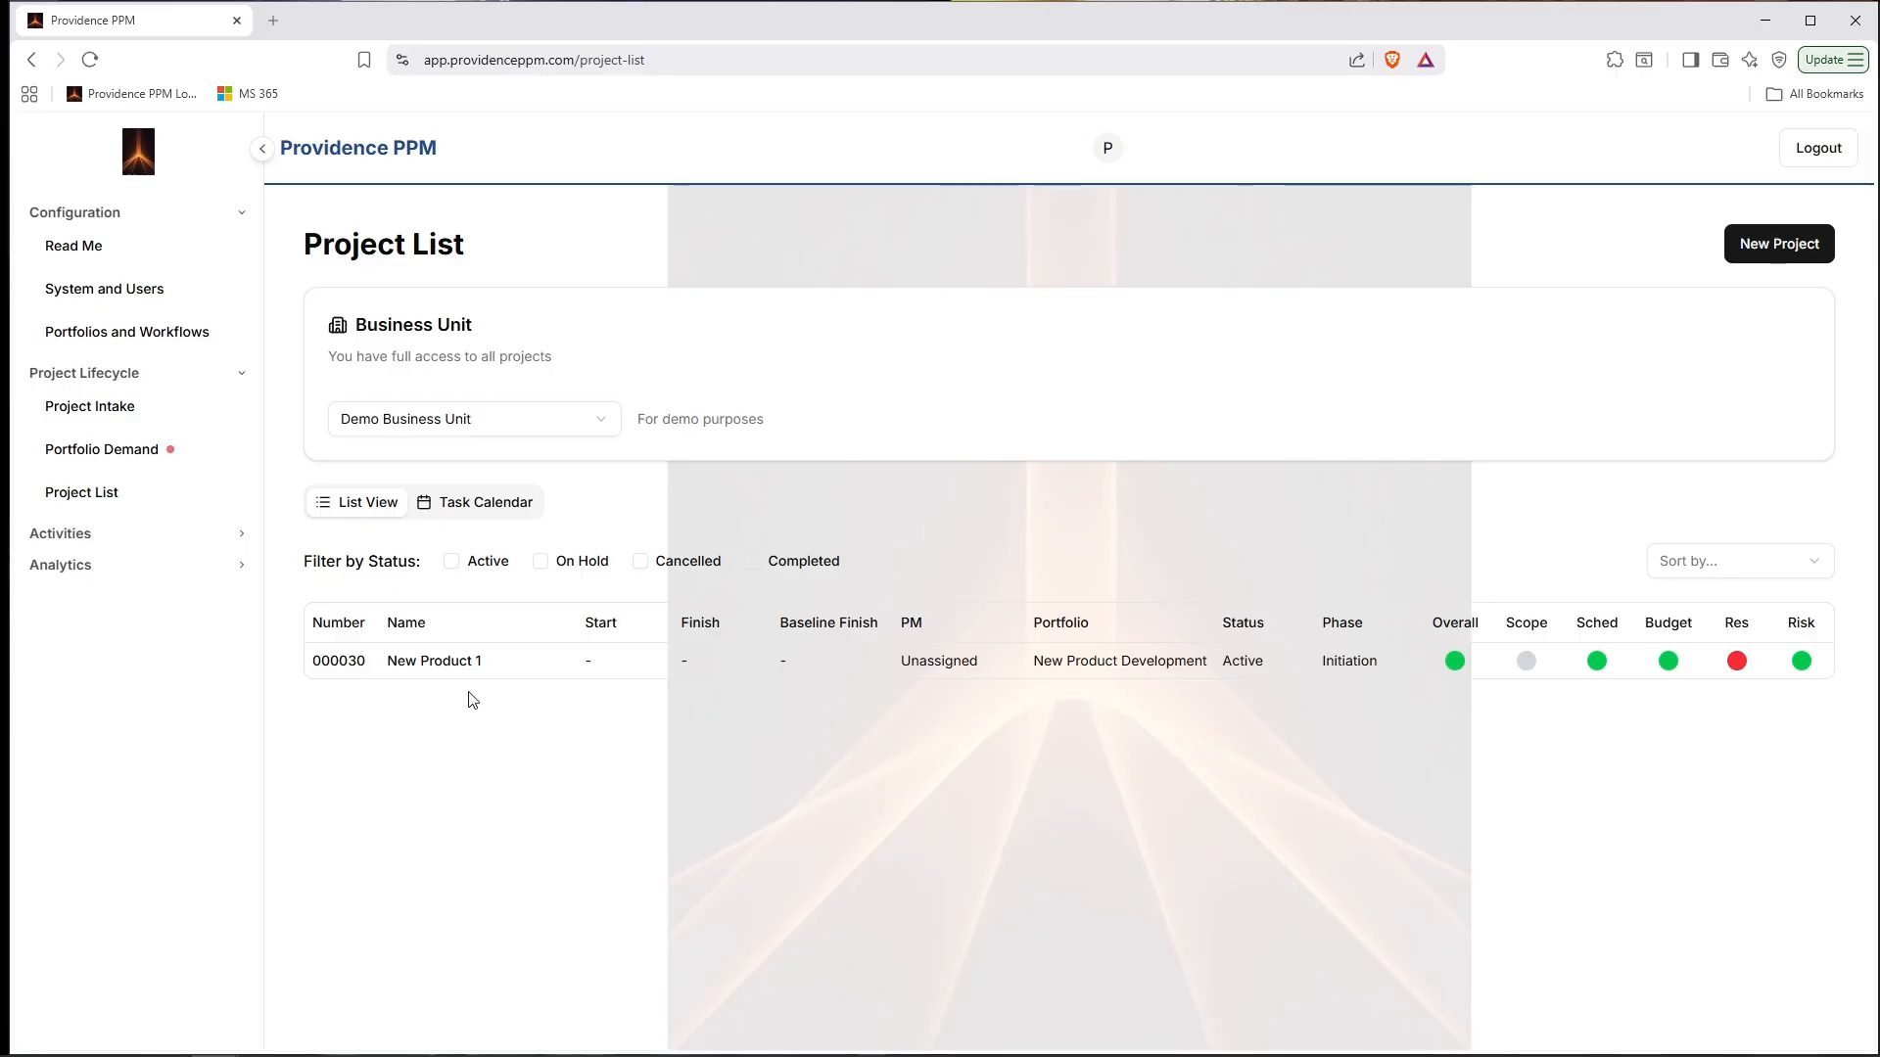
left_click(468, 666)
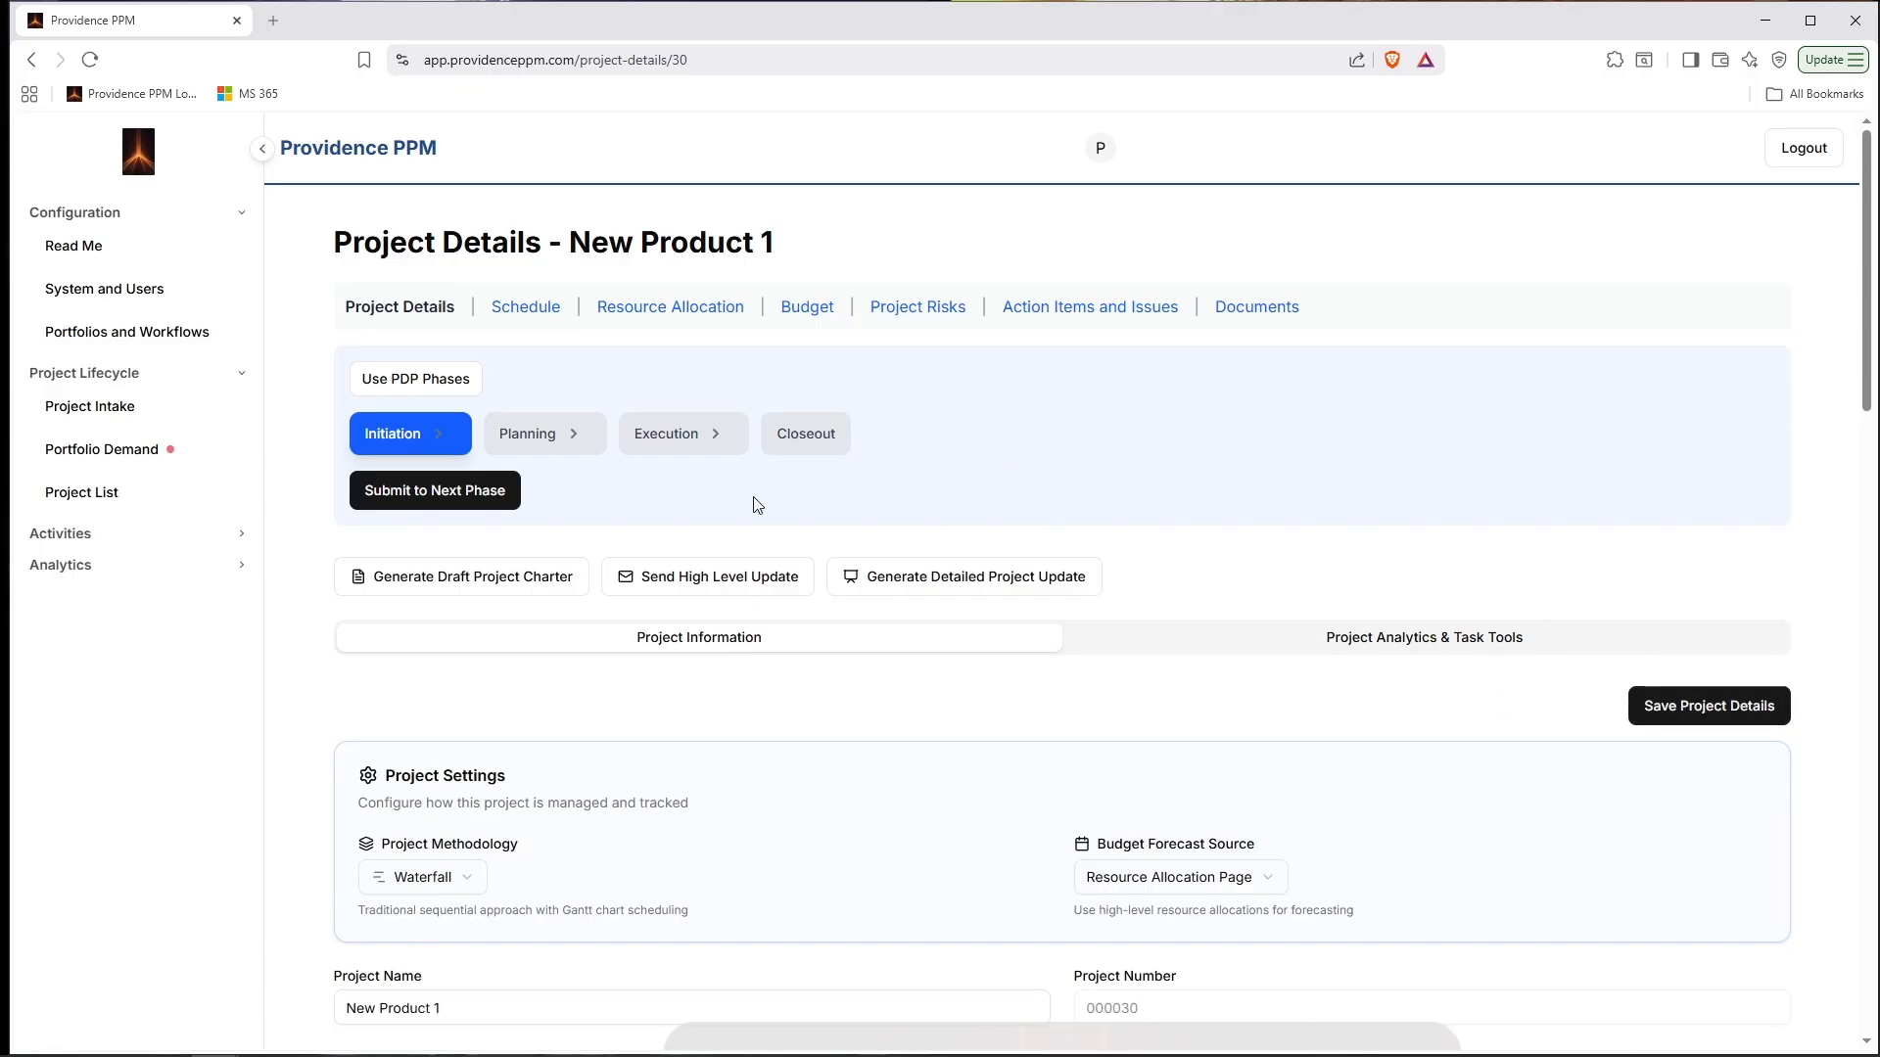
Examine the available project methodologies and budget forecast sources in New Product 1's project settings.
scroll(759, 506, "down", 2)
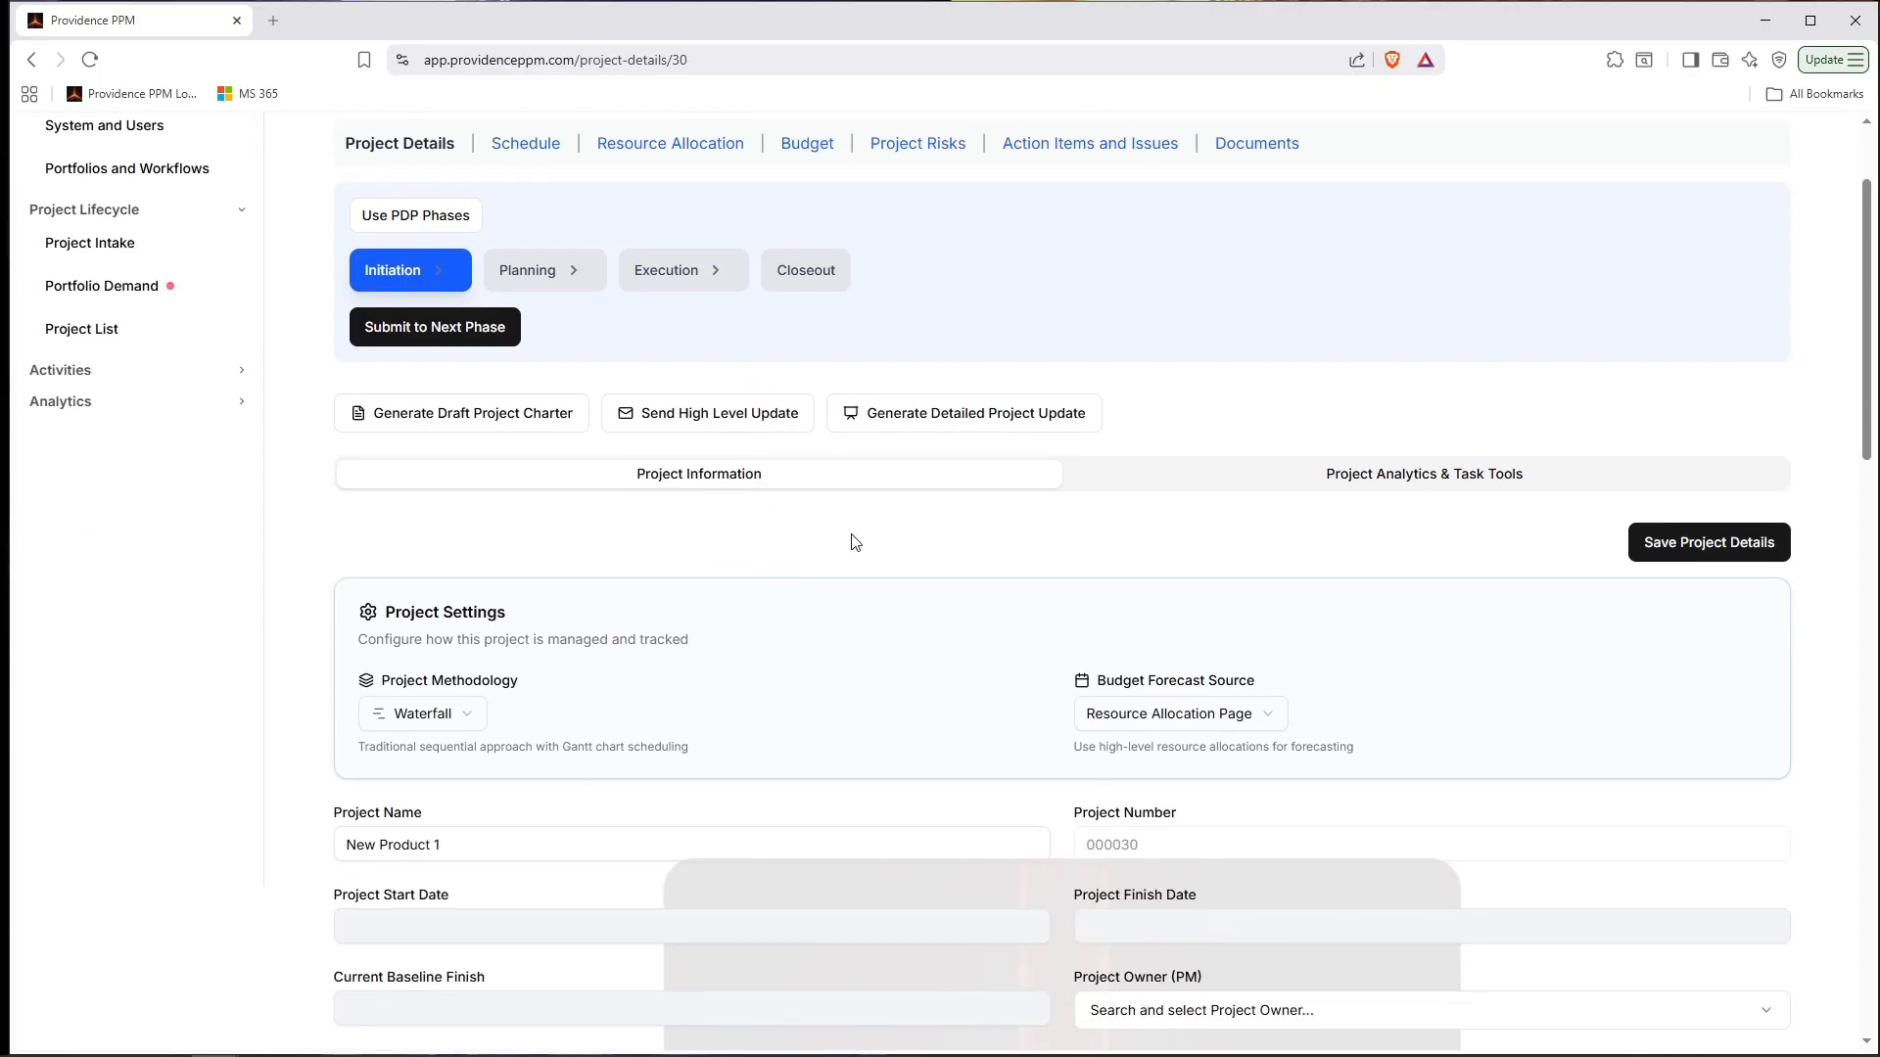
scroll(844, 534, "down", 2)
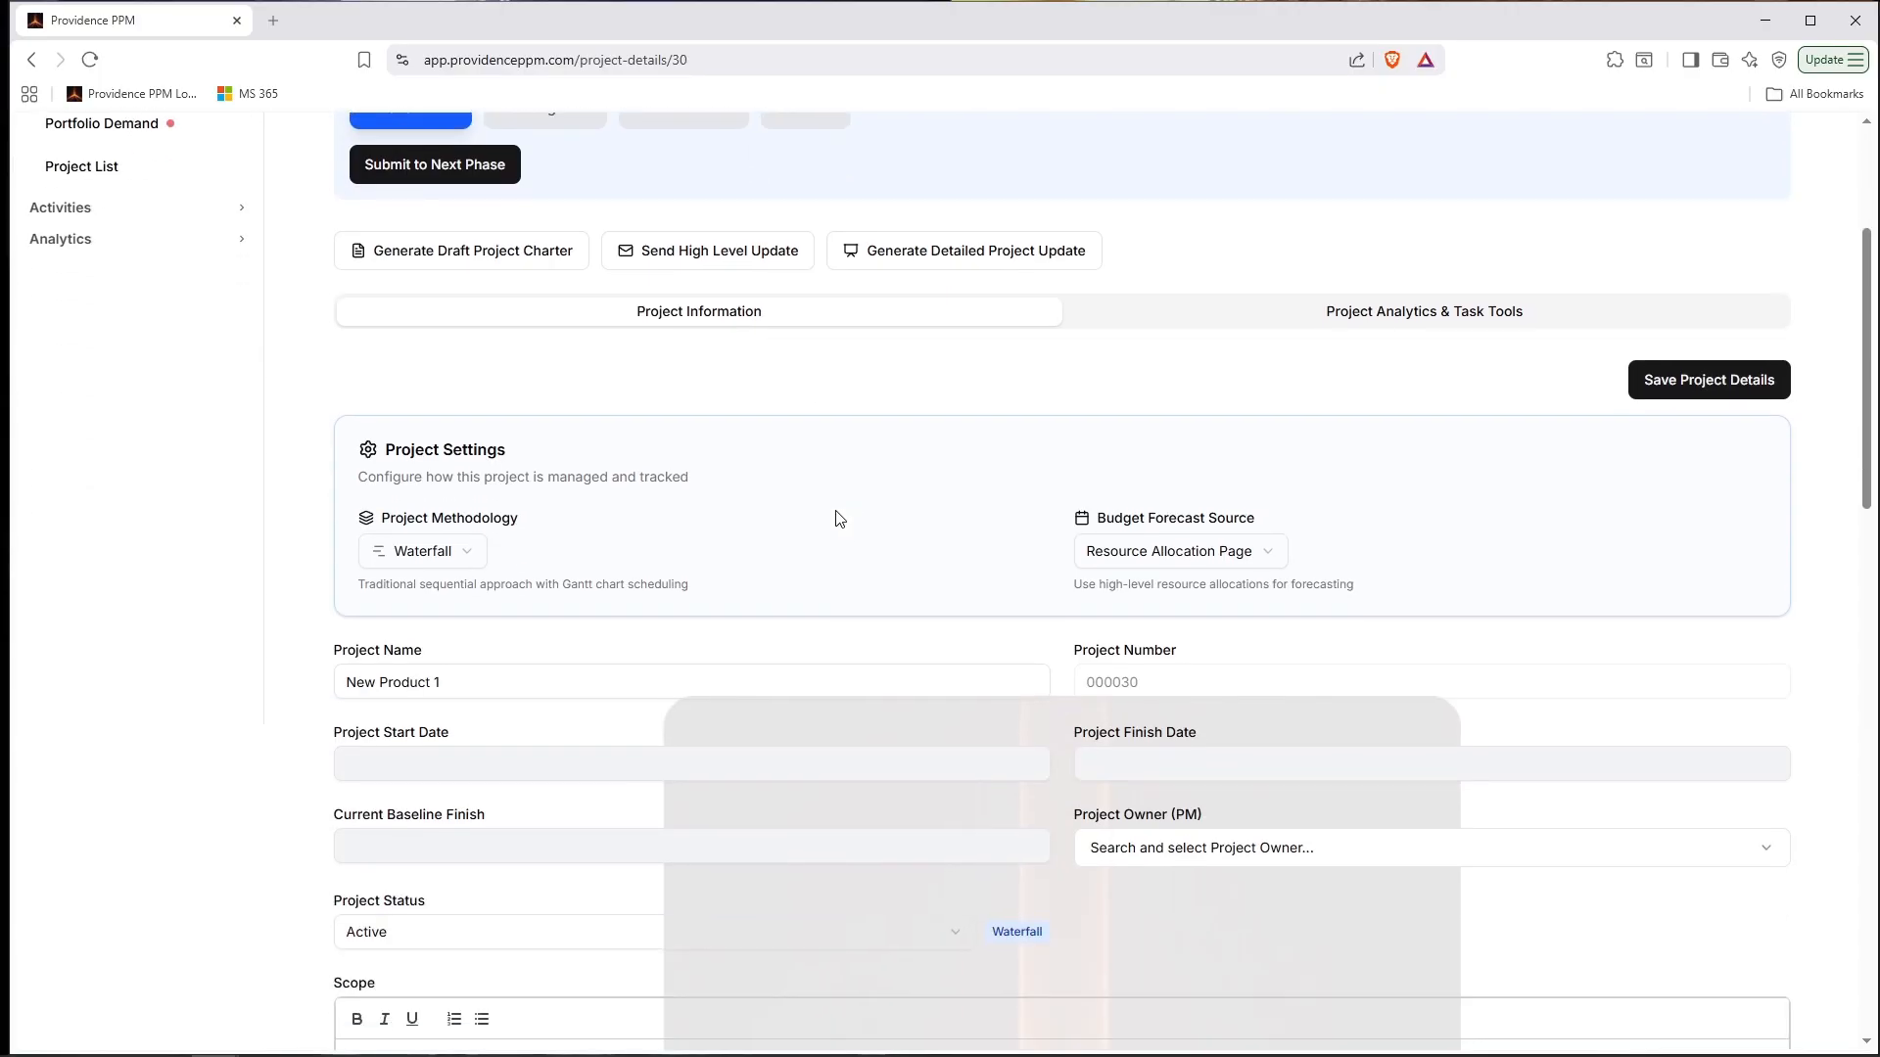
left_click(464, 554)
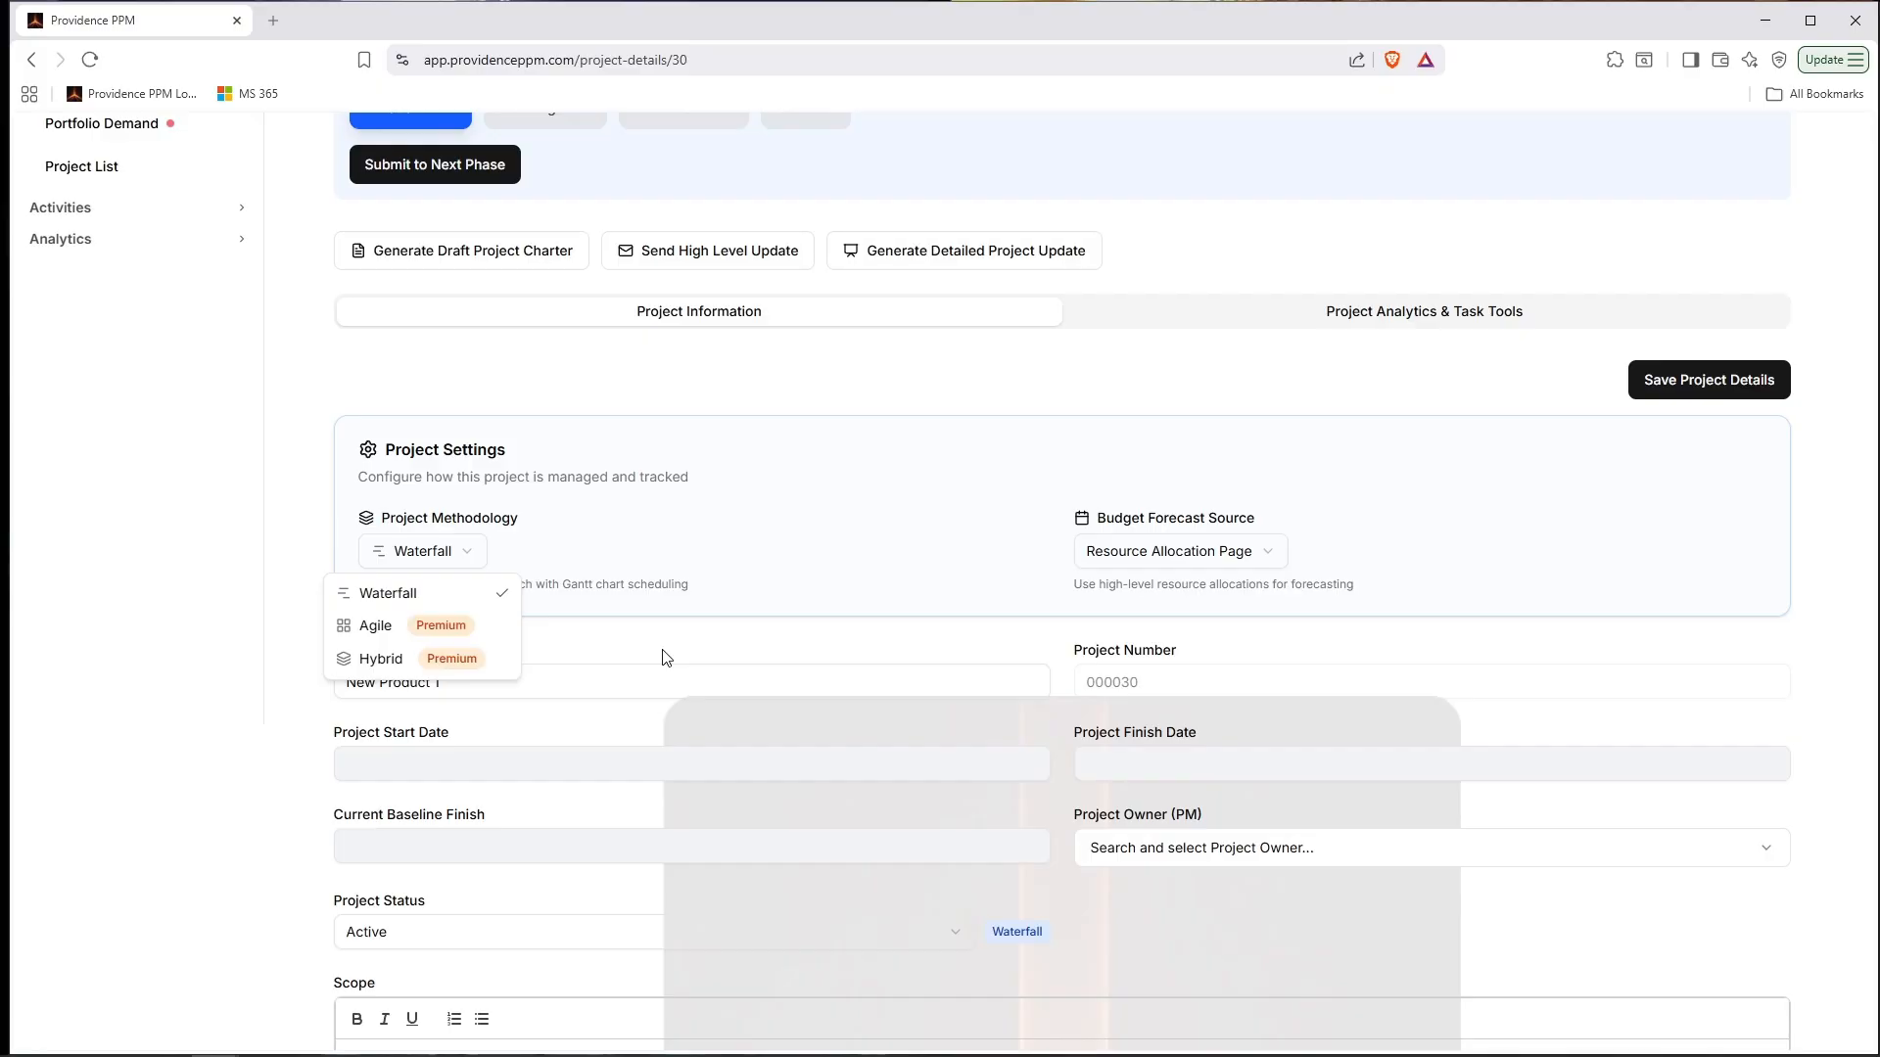
left_click(778, 525)
scroll(707, 587, "up", 3)
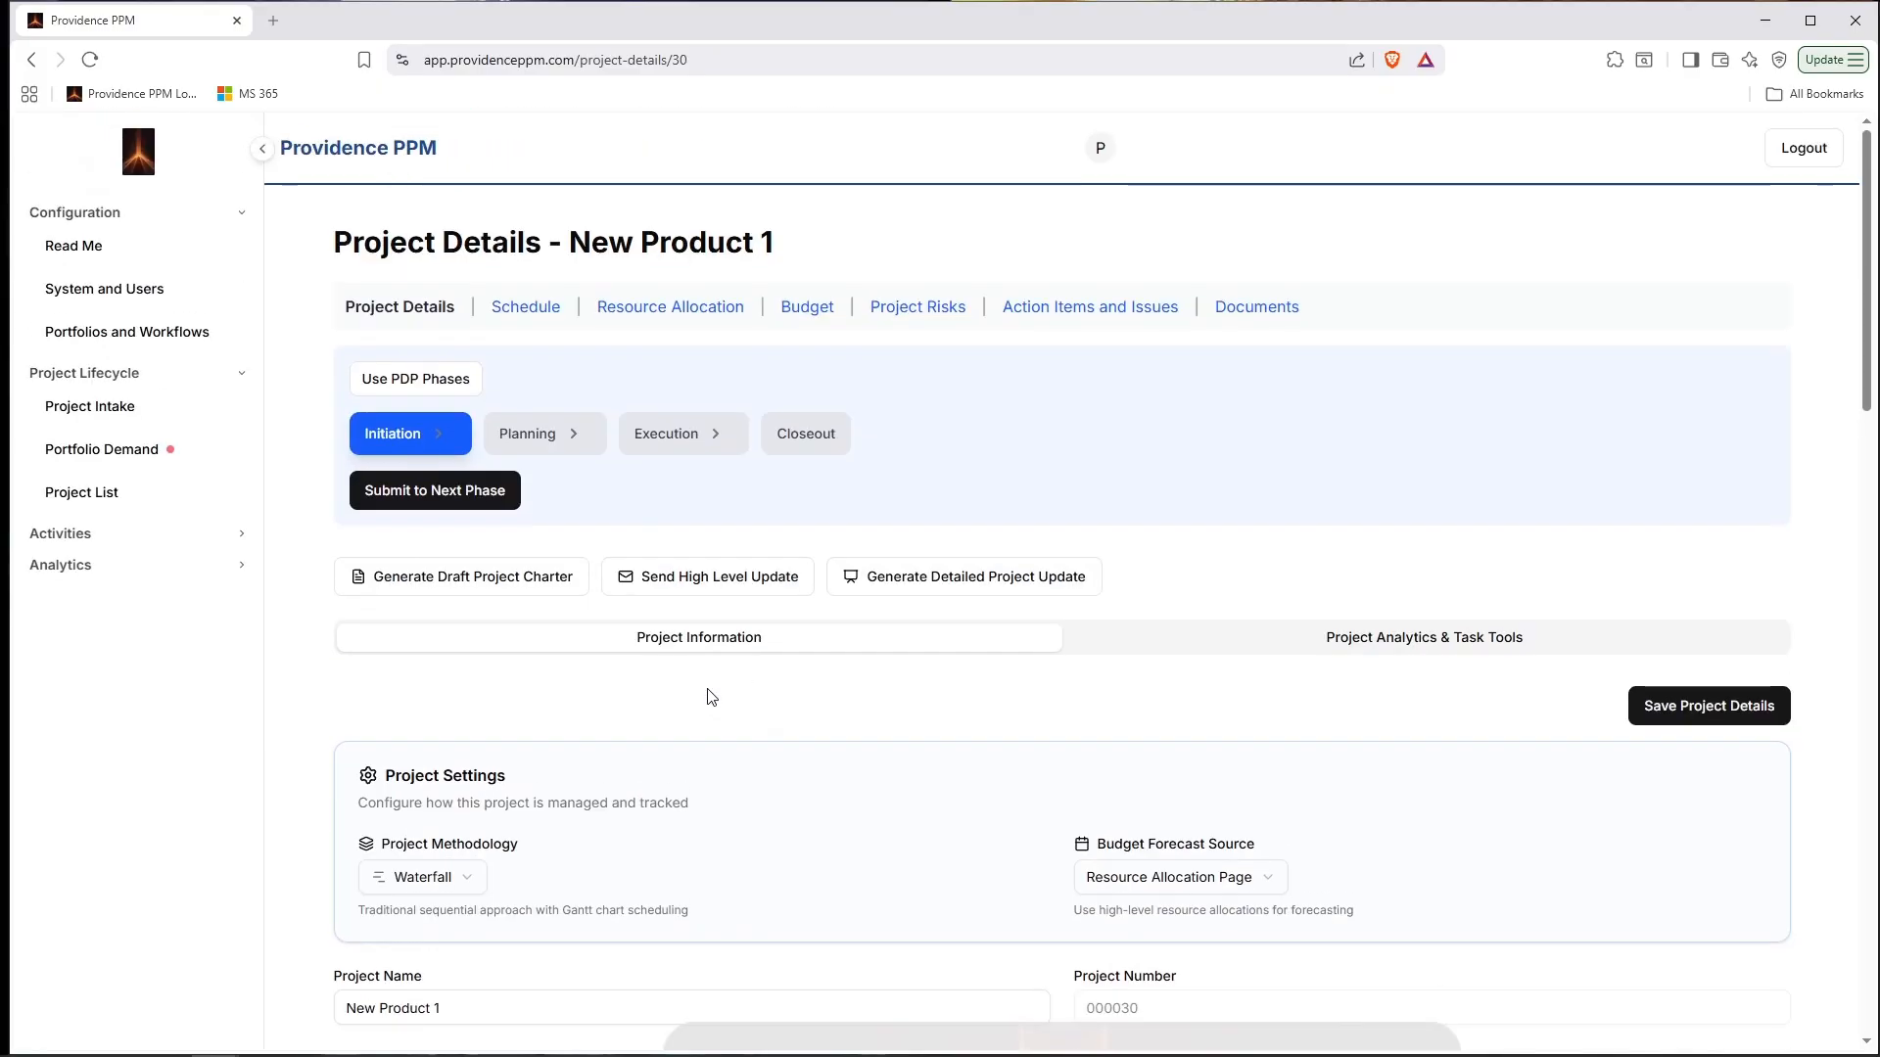
scroll(710, 661, "down", 5)
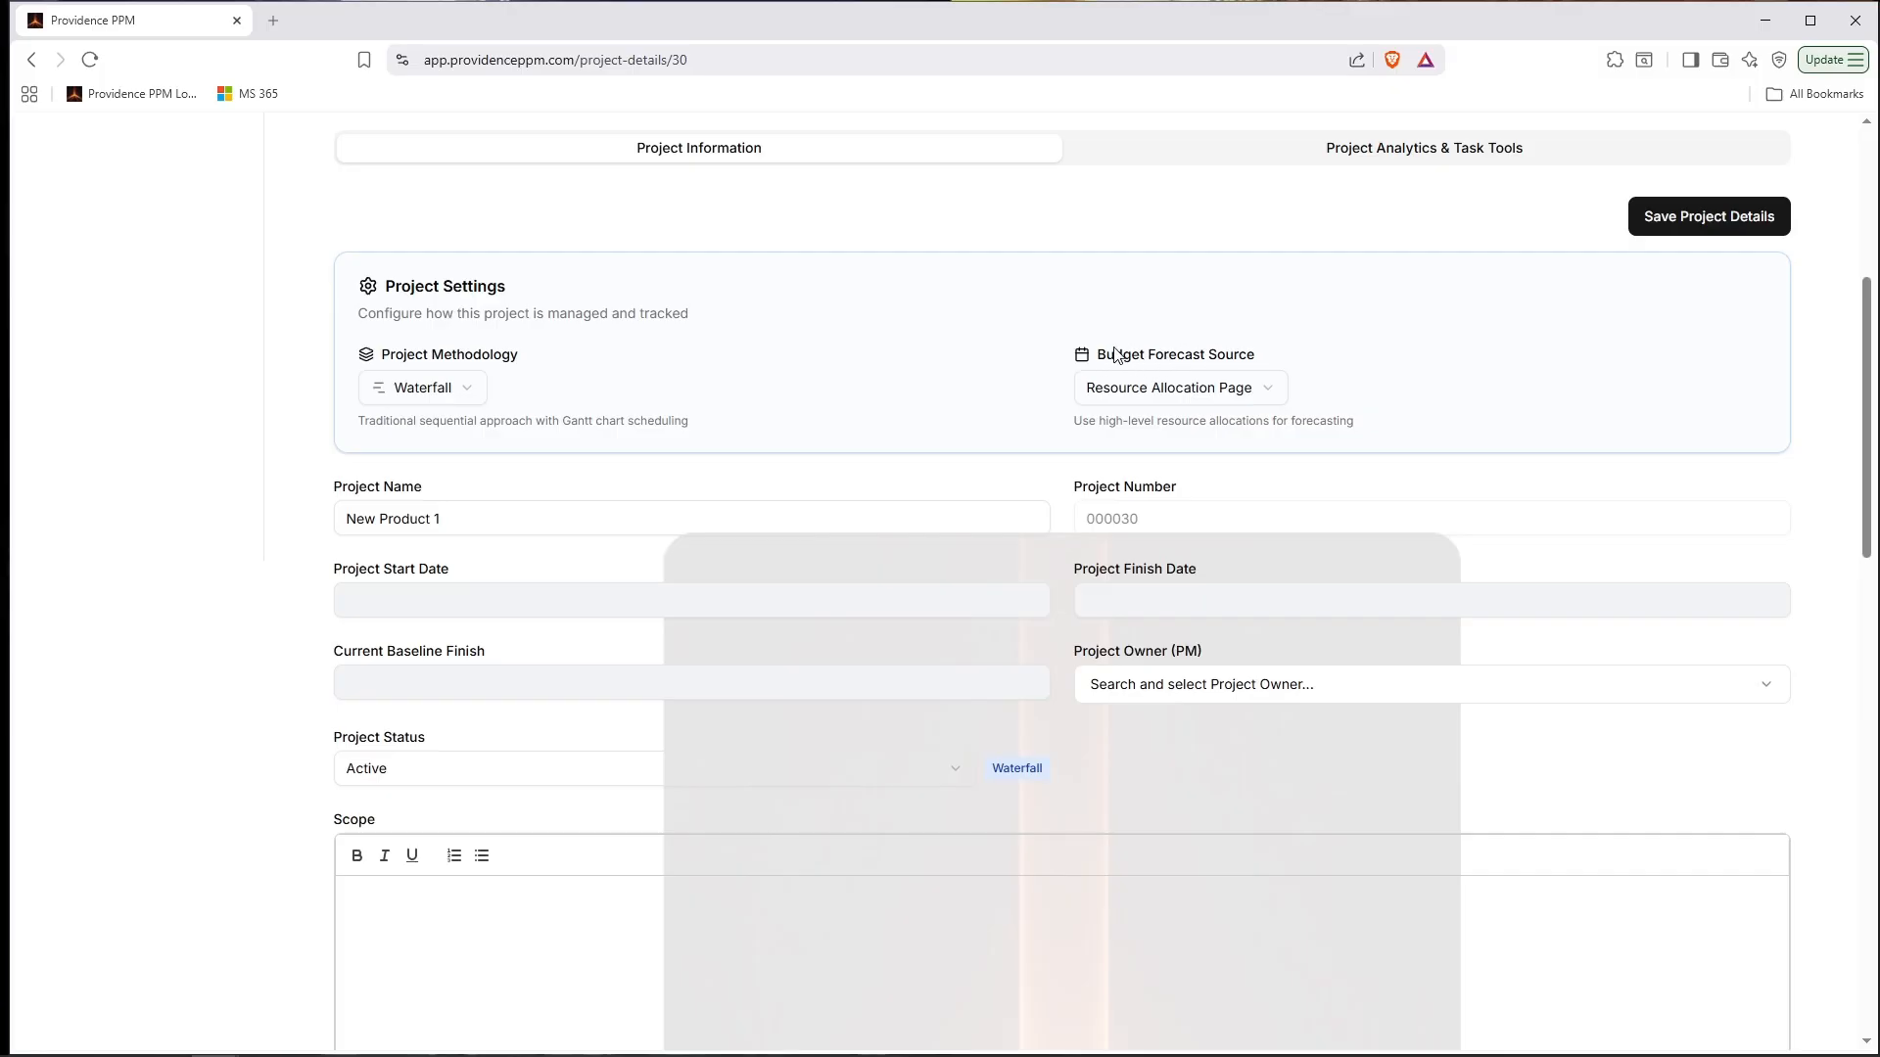
left_click(1171, 401)
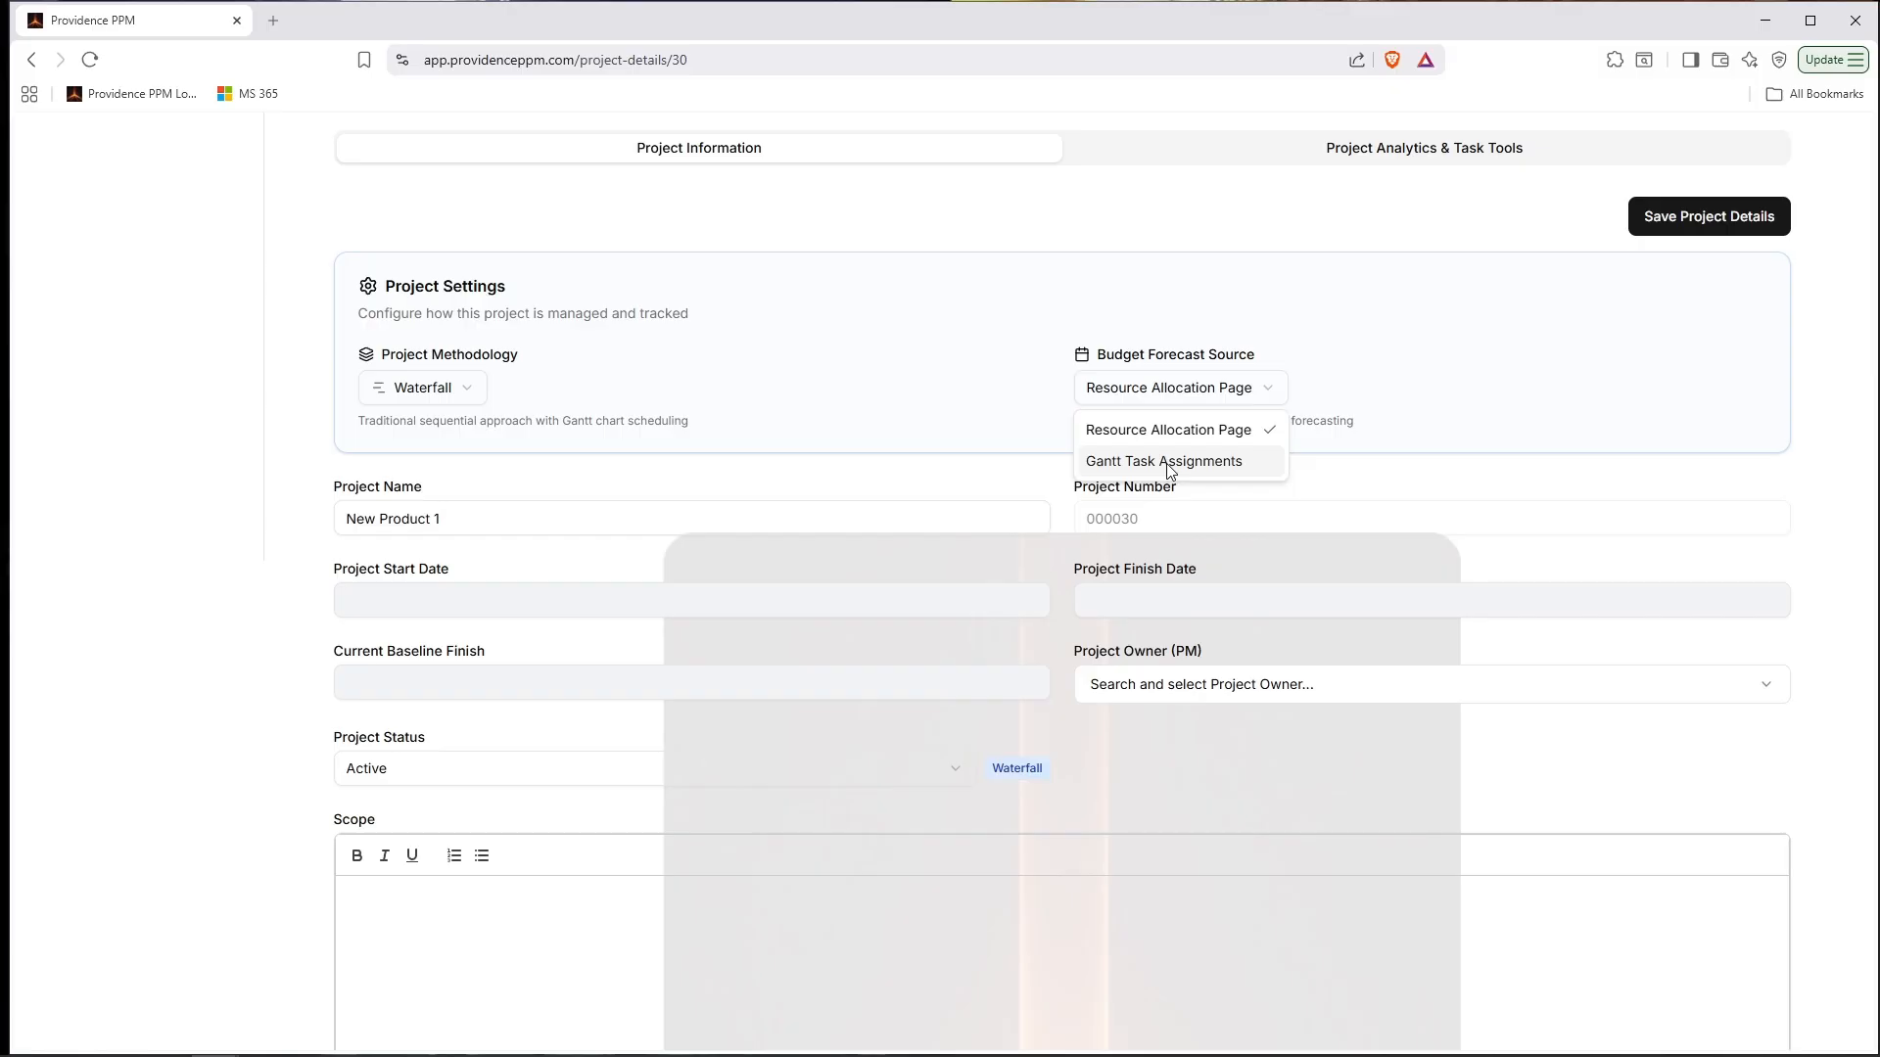
left_click(886, 478)
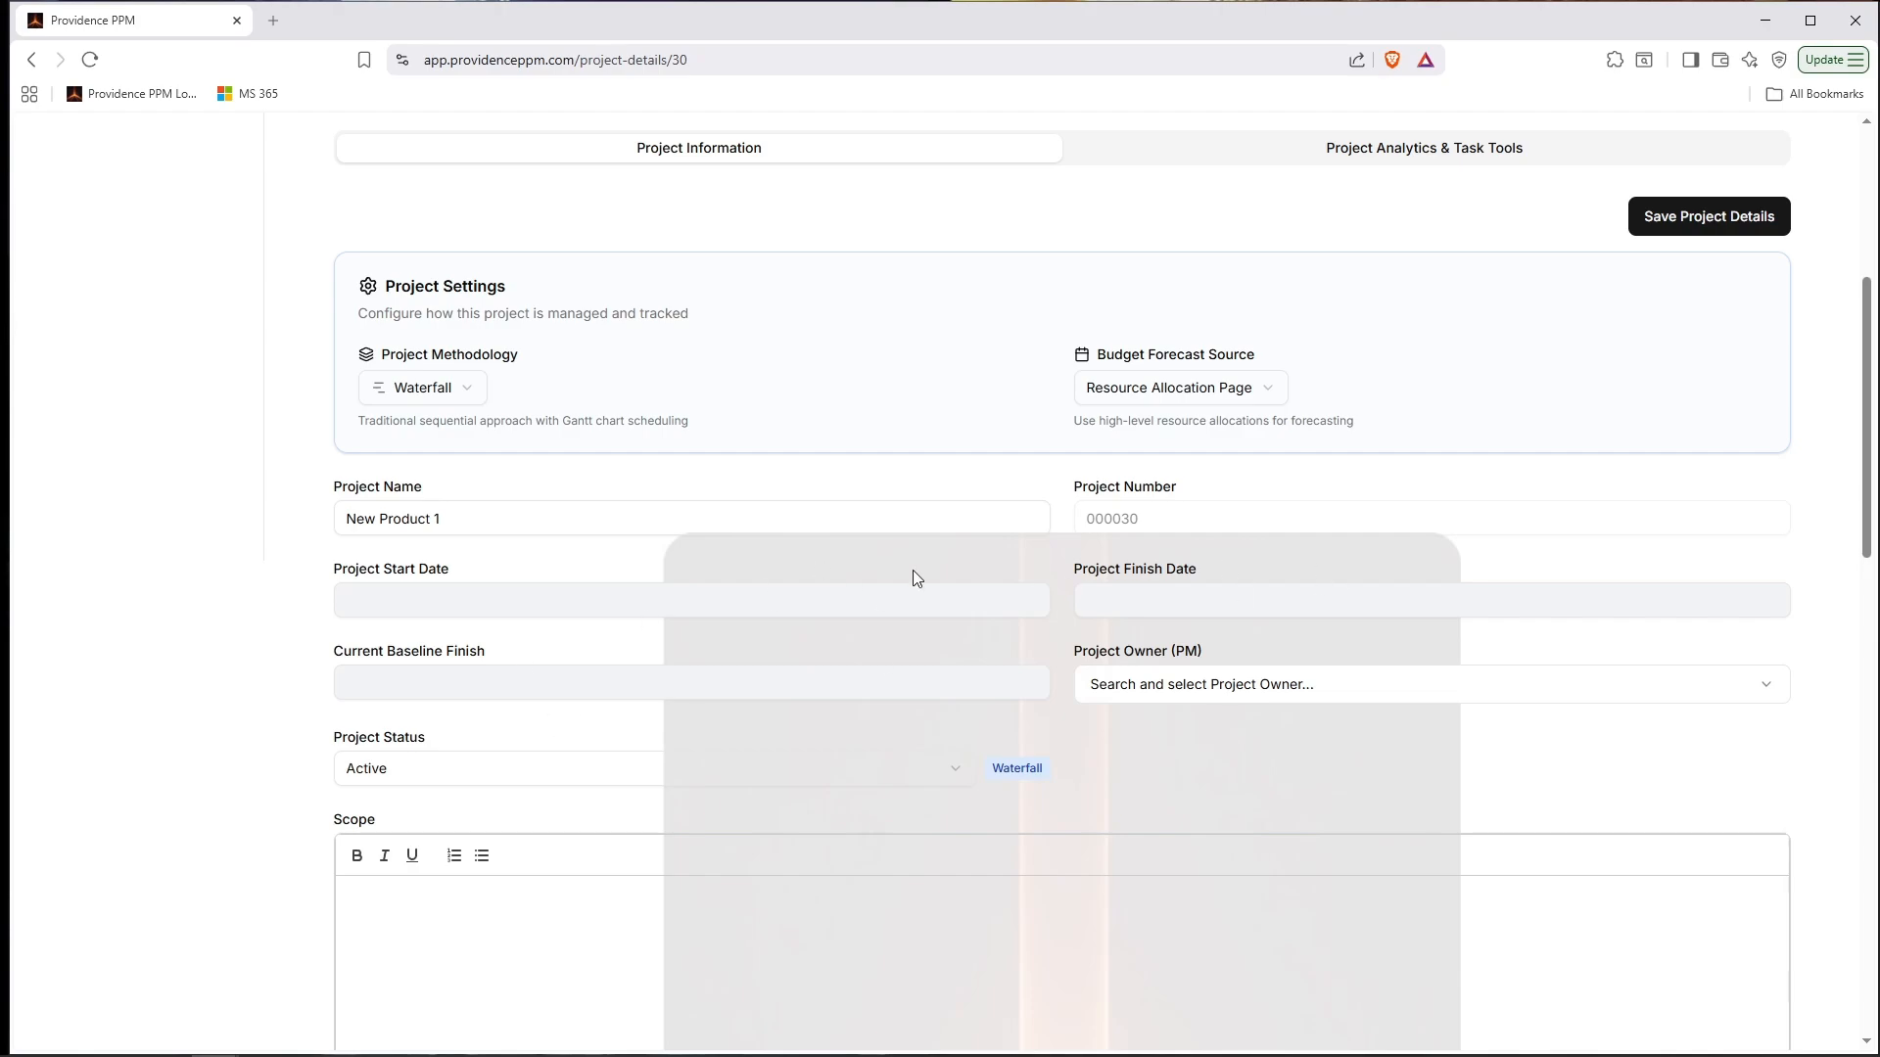
Search the users for "she" and assign the matching user as Project Owner (PM).
left_click(1215, 689)
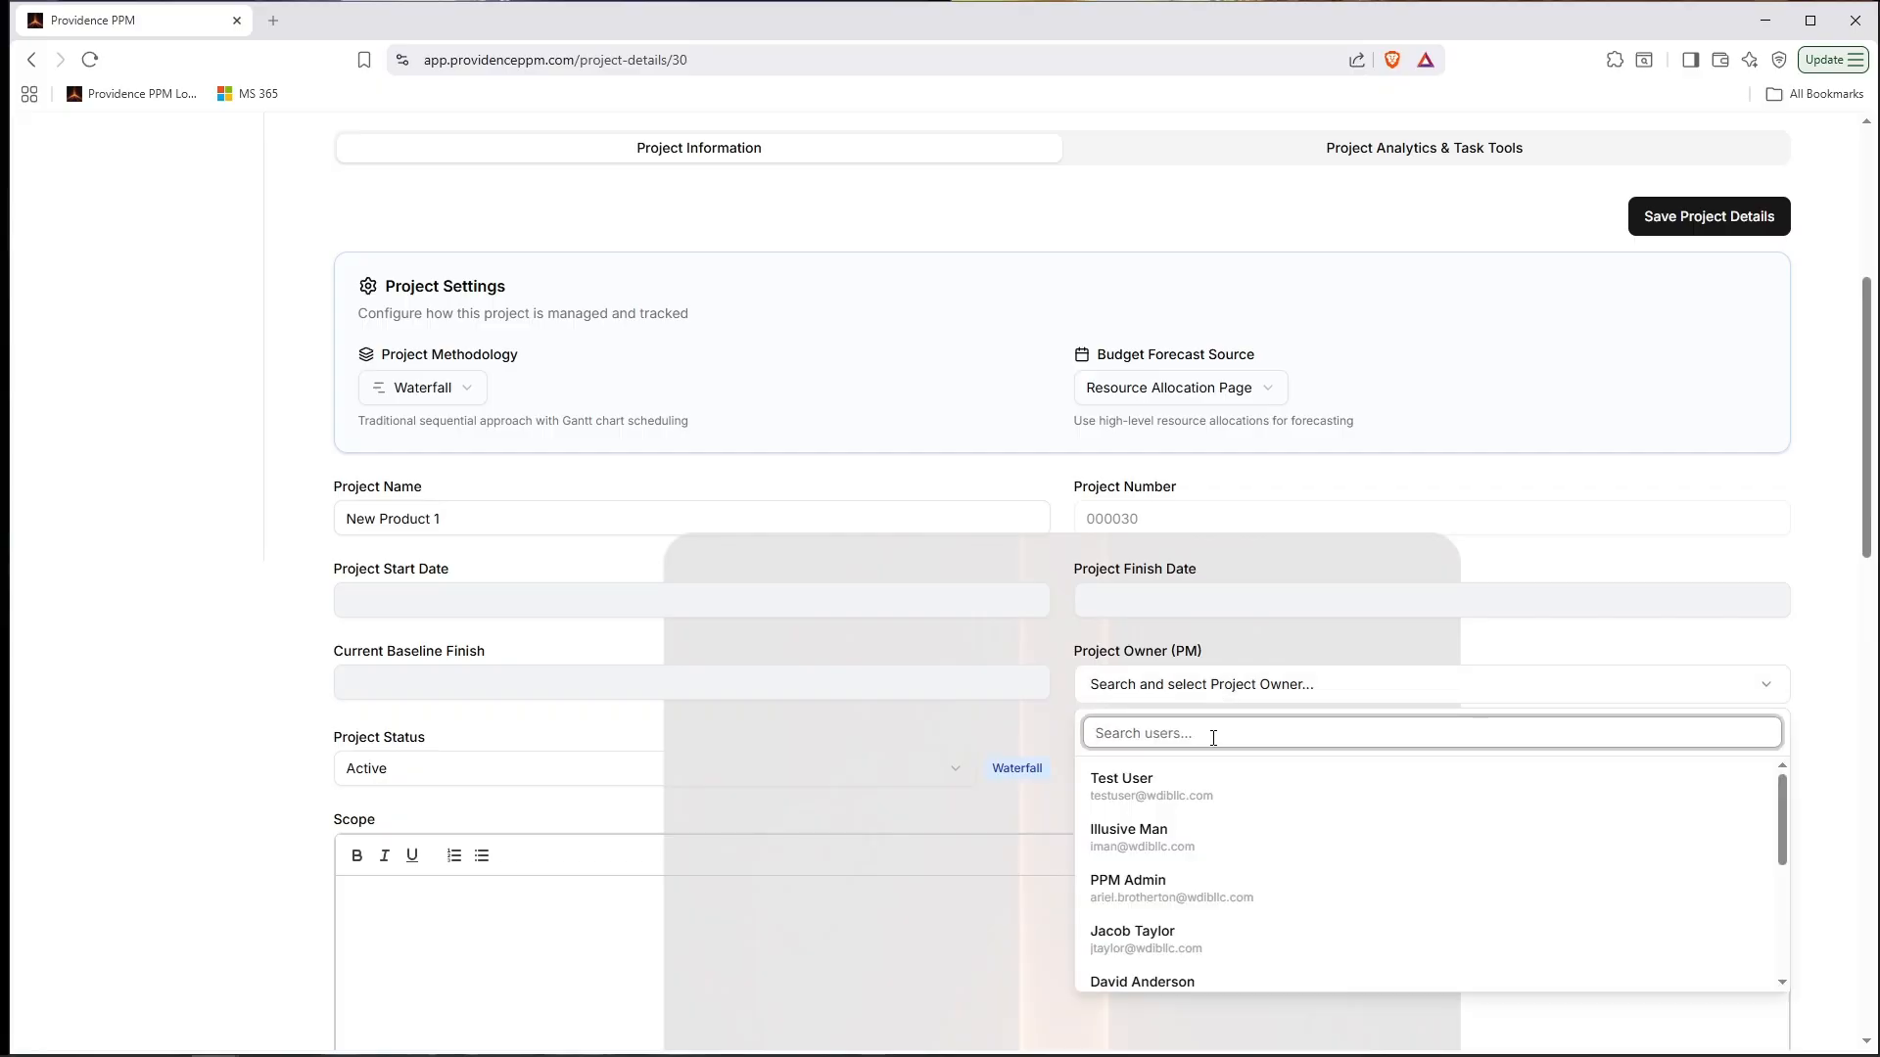
scroll(1213, 738, "down", 2)
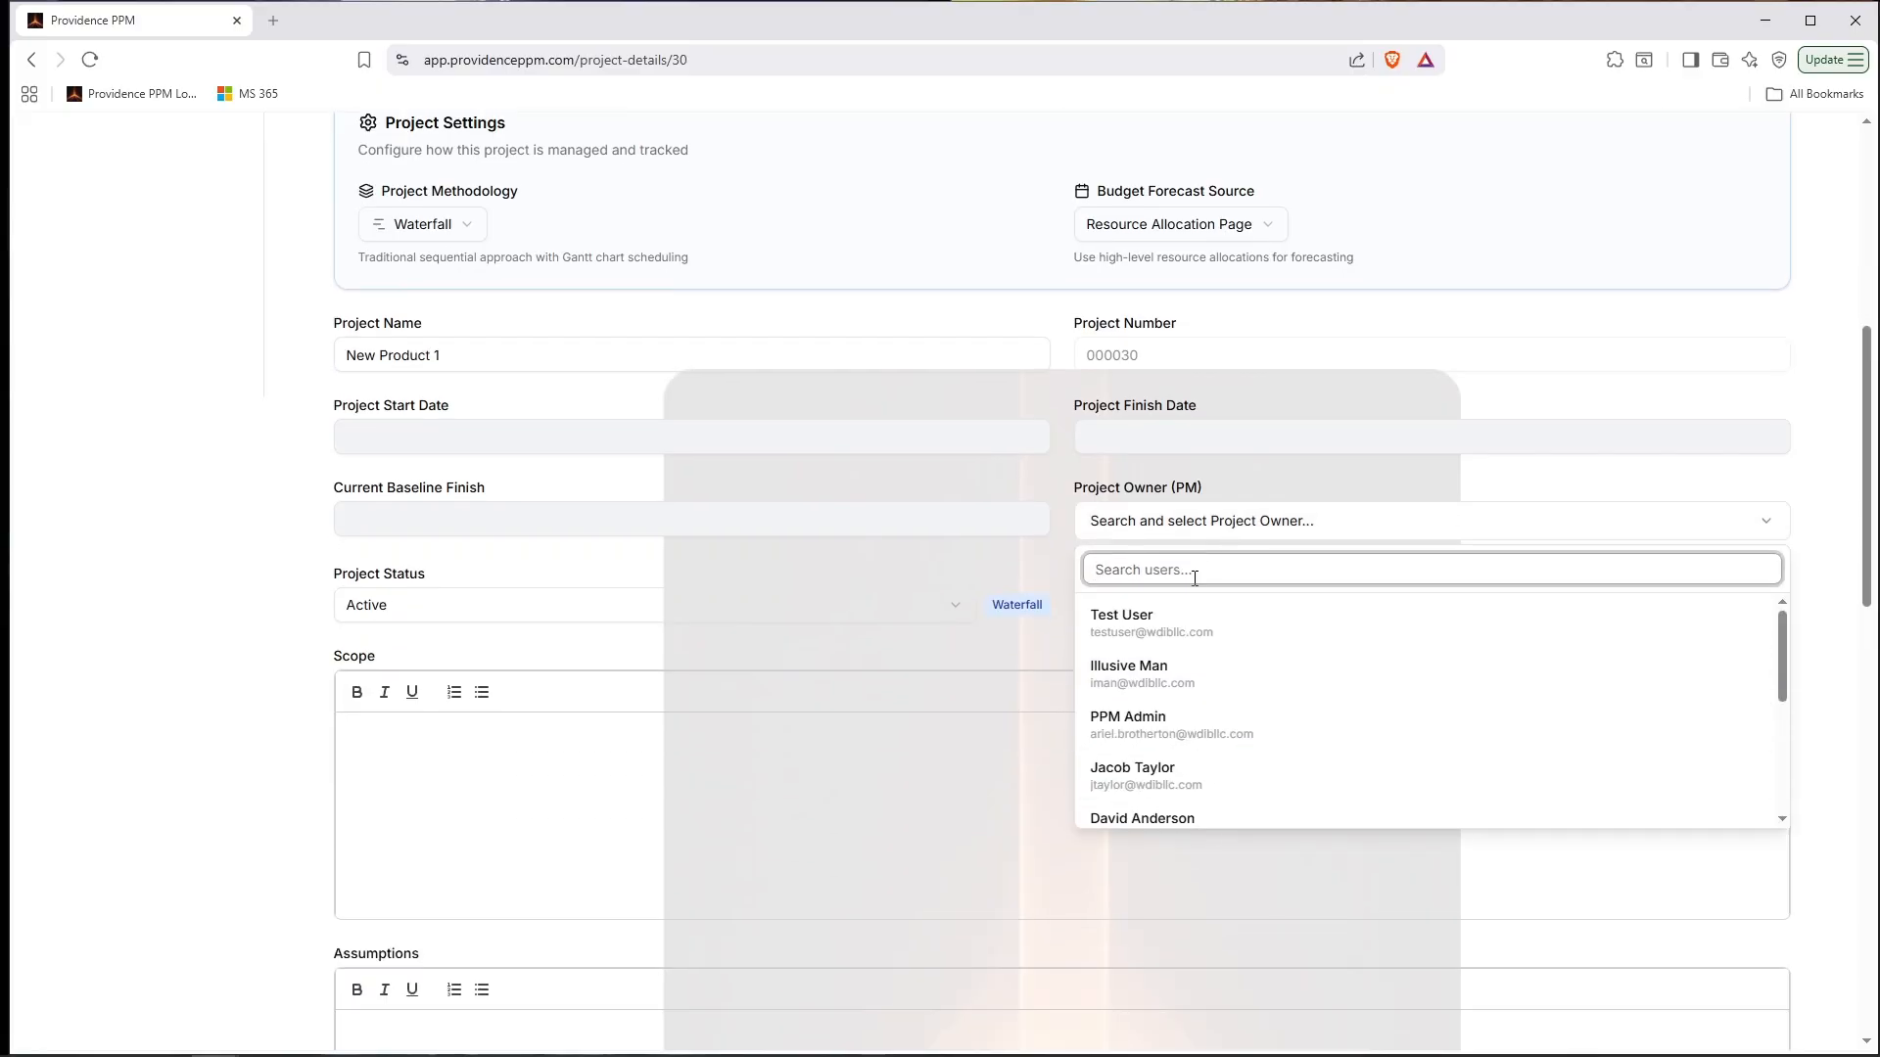
type("she")
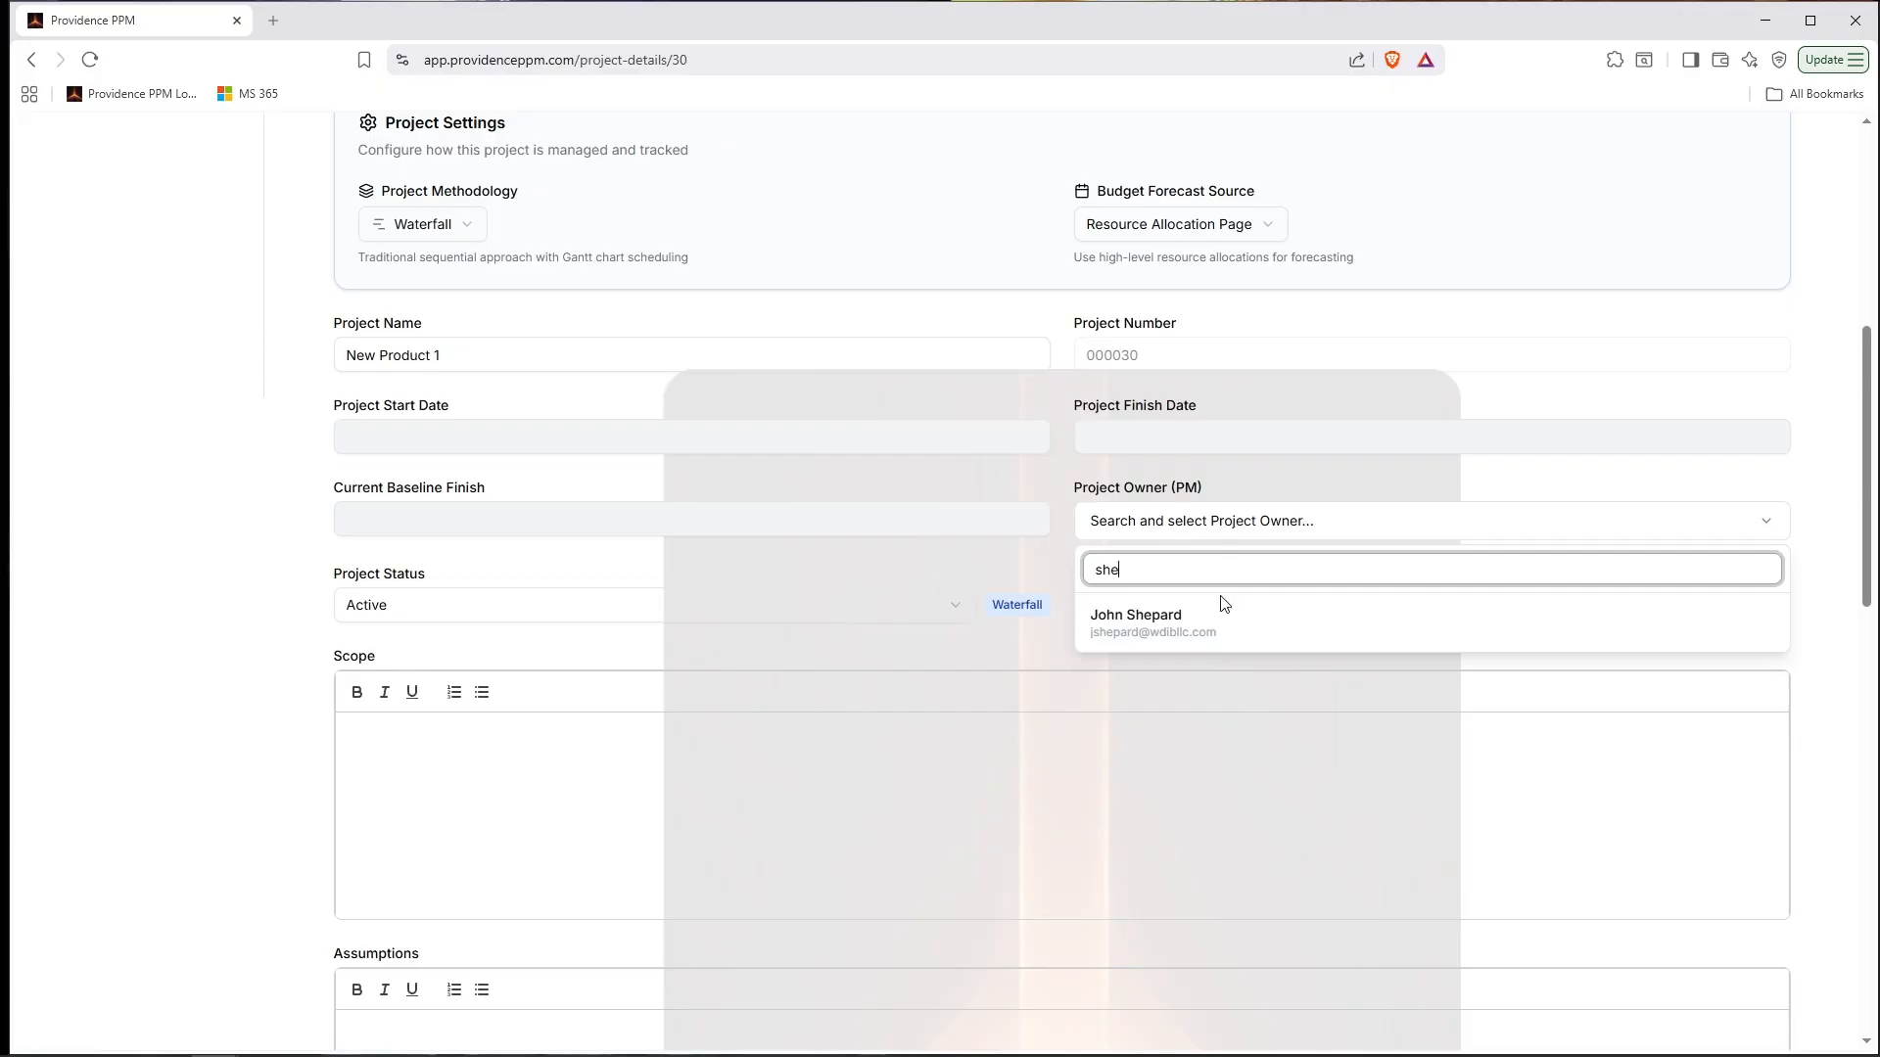
left_click(1202, 624)
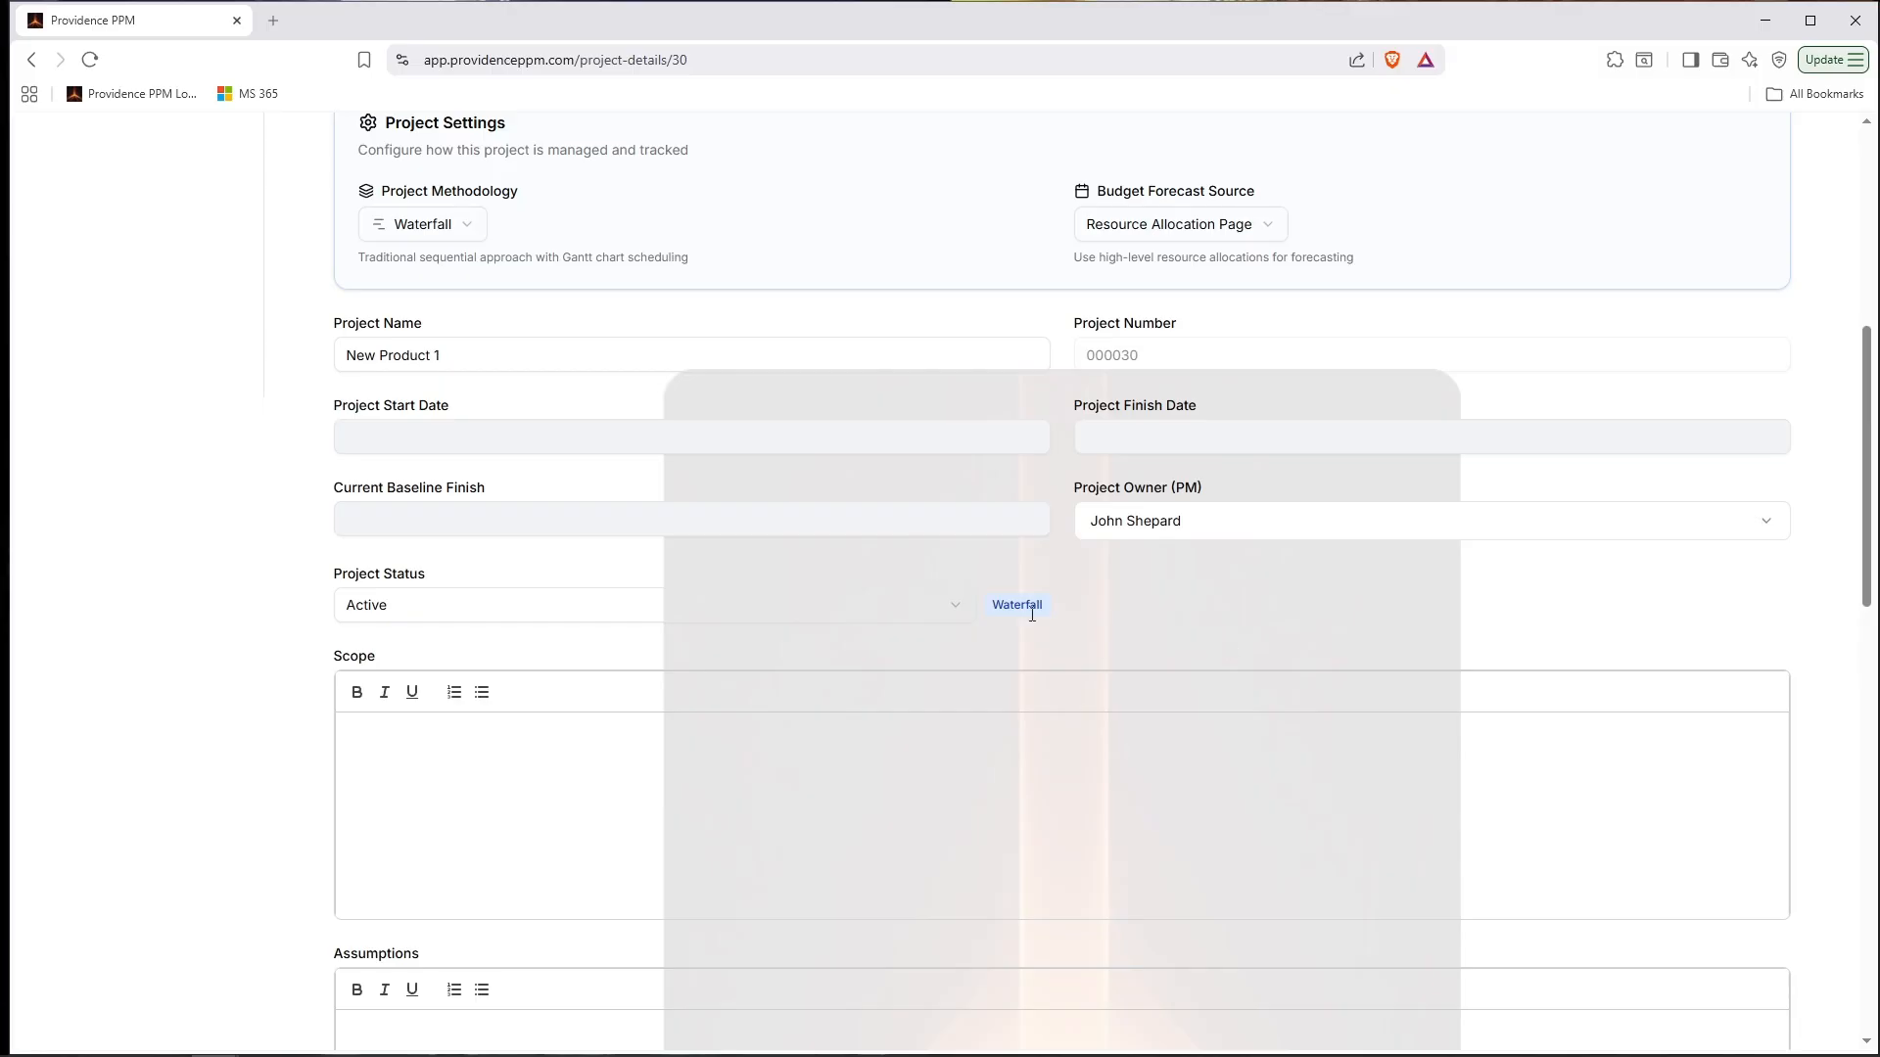
Review the project's Scope, Assumptions, Constraints and Completion Definition sections.
scroll(1032, 614, "up", 2)
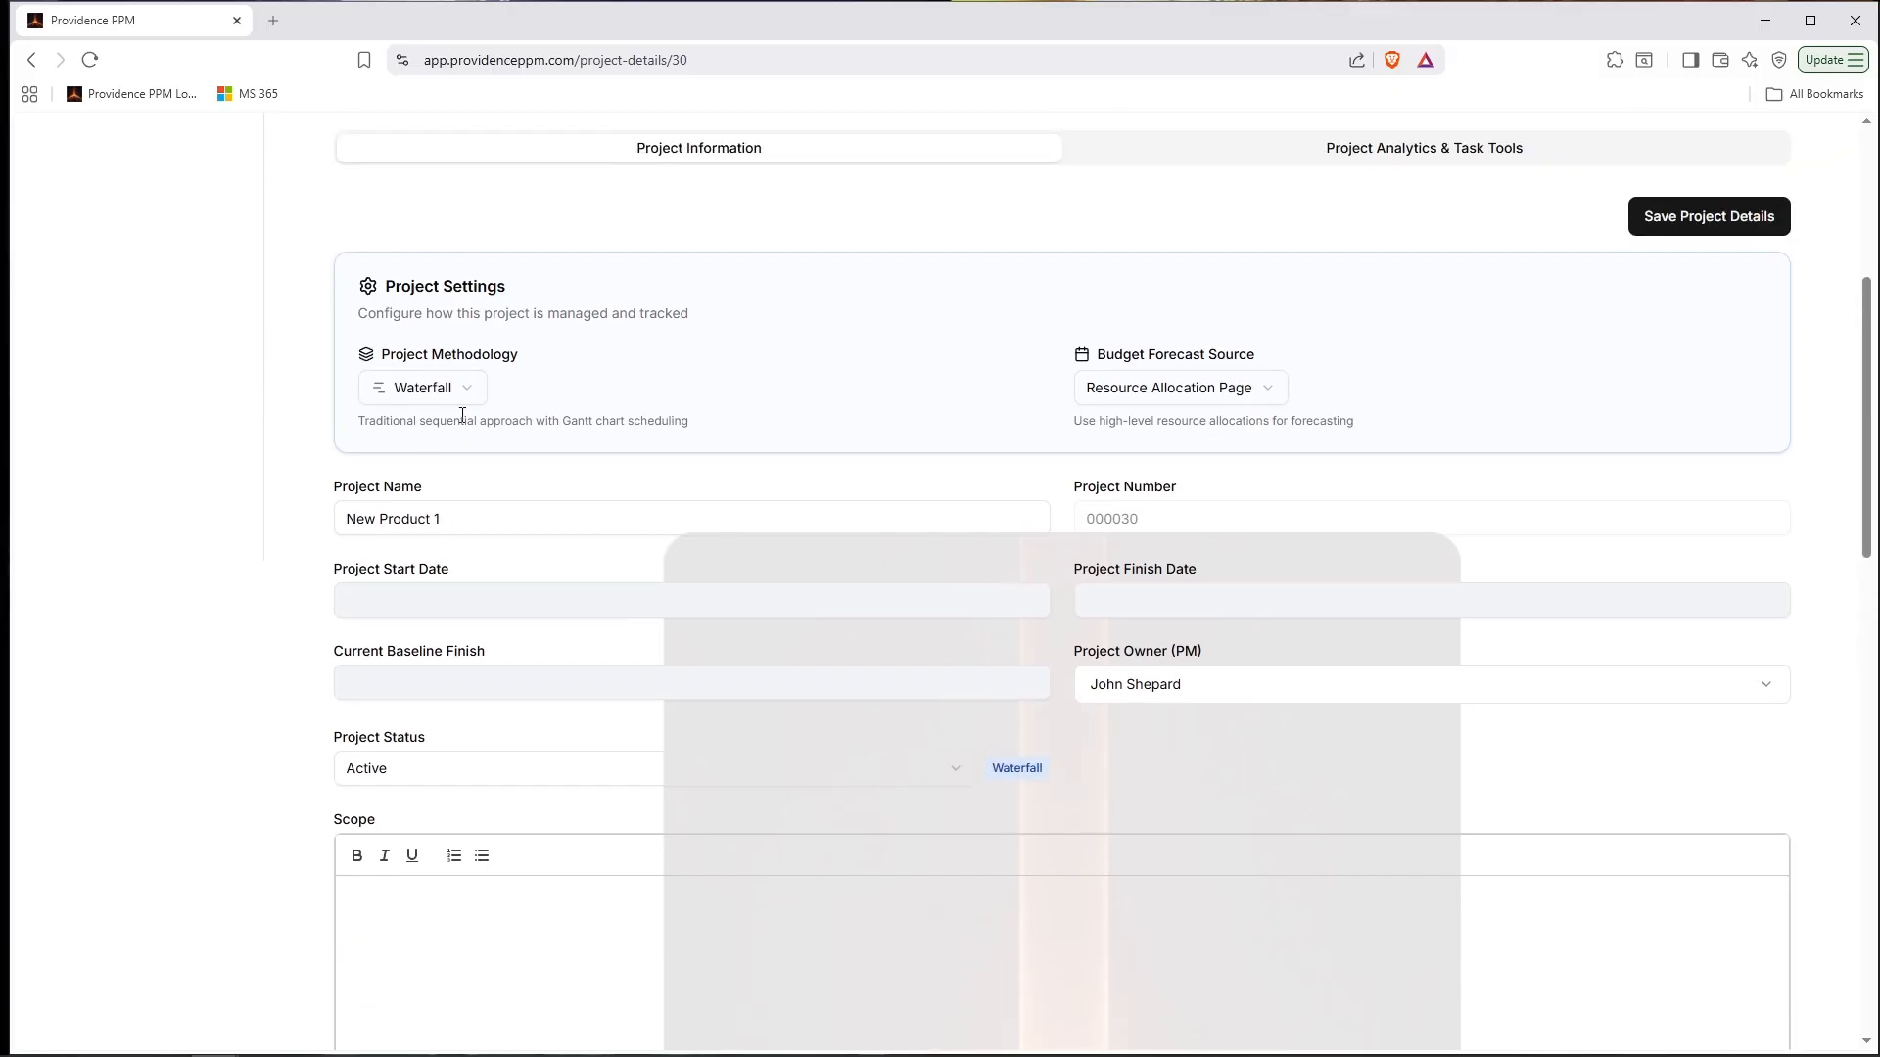
scroll(283, 658, "down", 3)
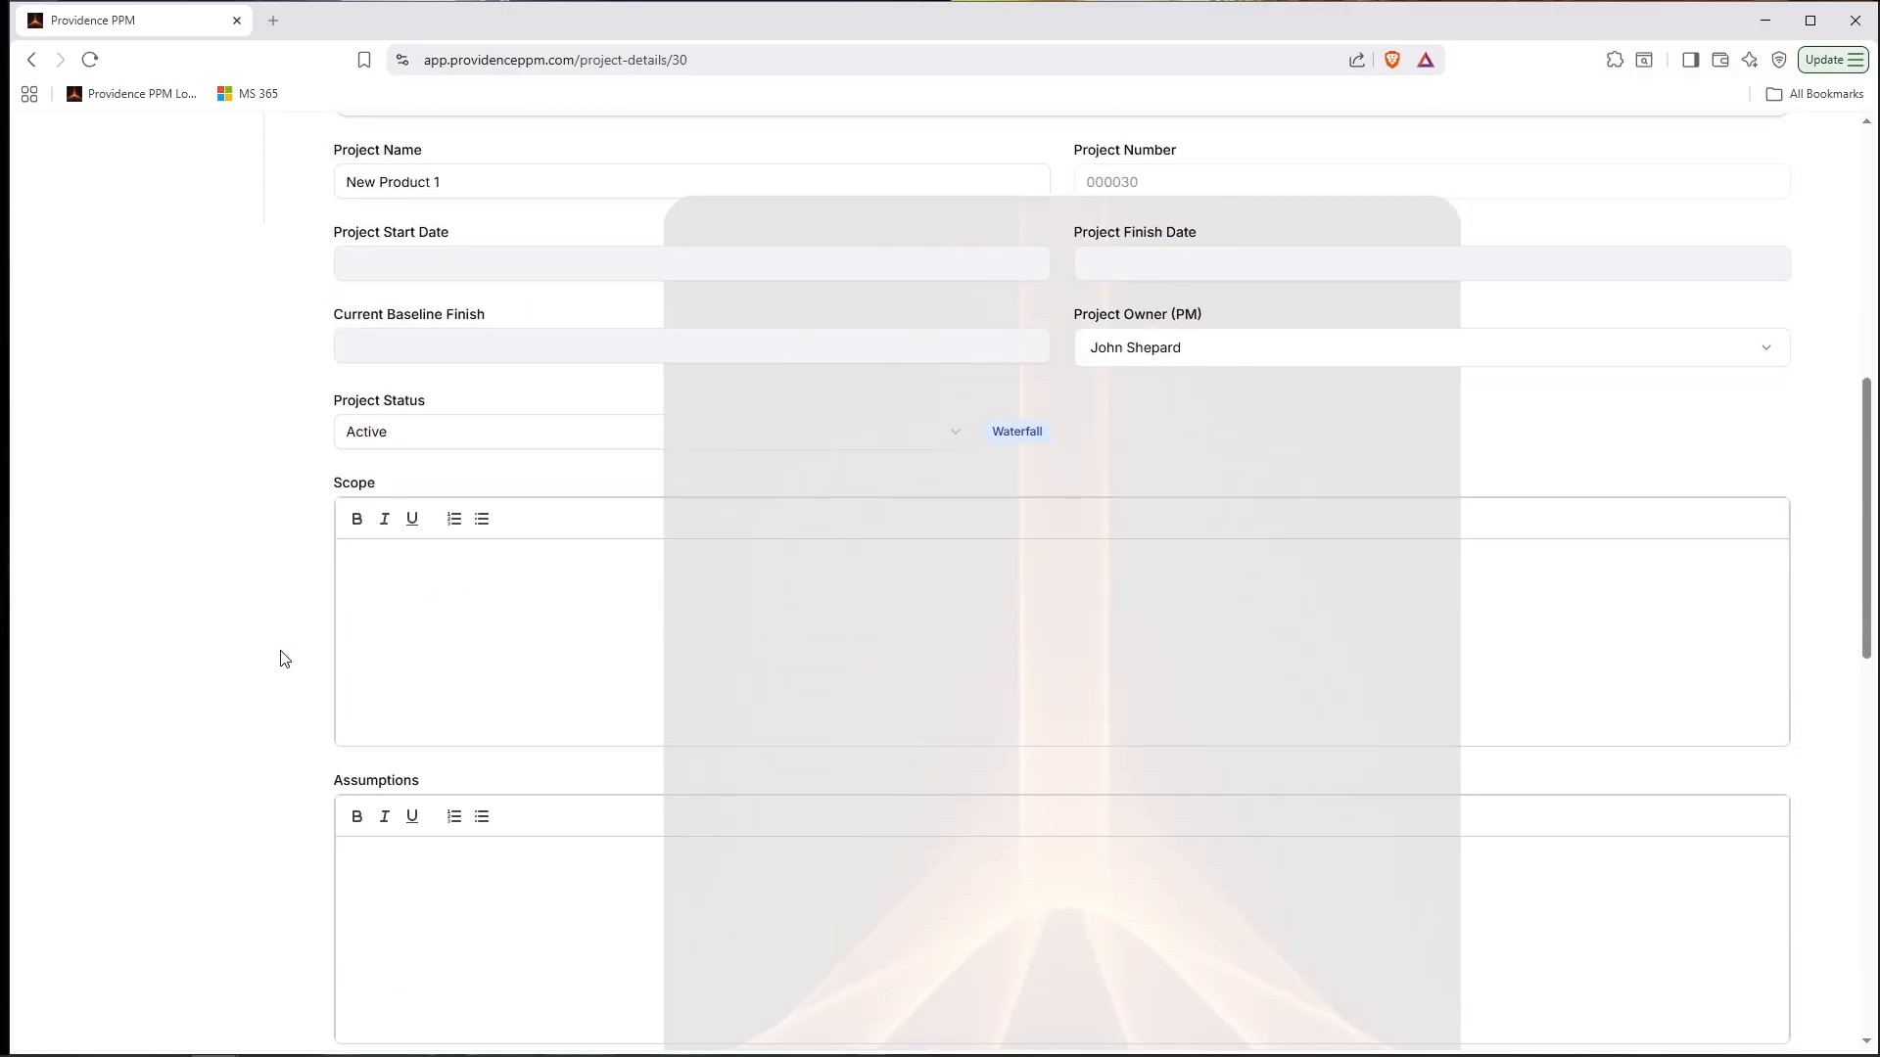
scroll(283, 658, "down", 1)
left_click(533, 436)
scroll(210, 634, "down", 3)
left_click(516, 437)
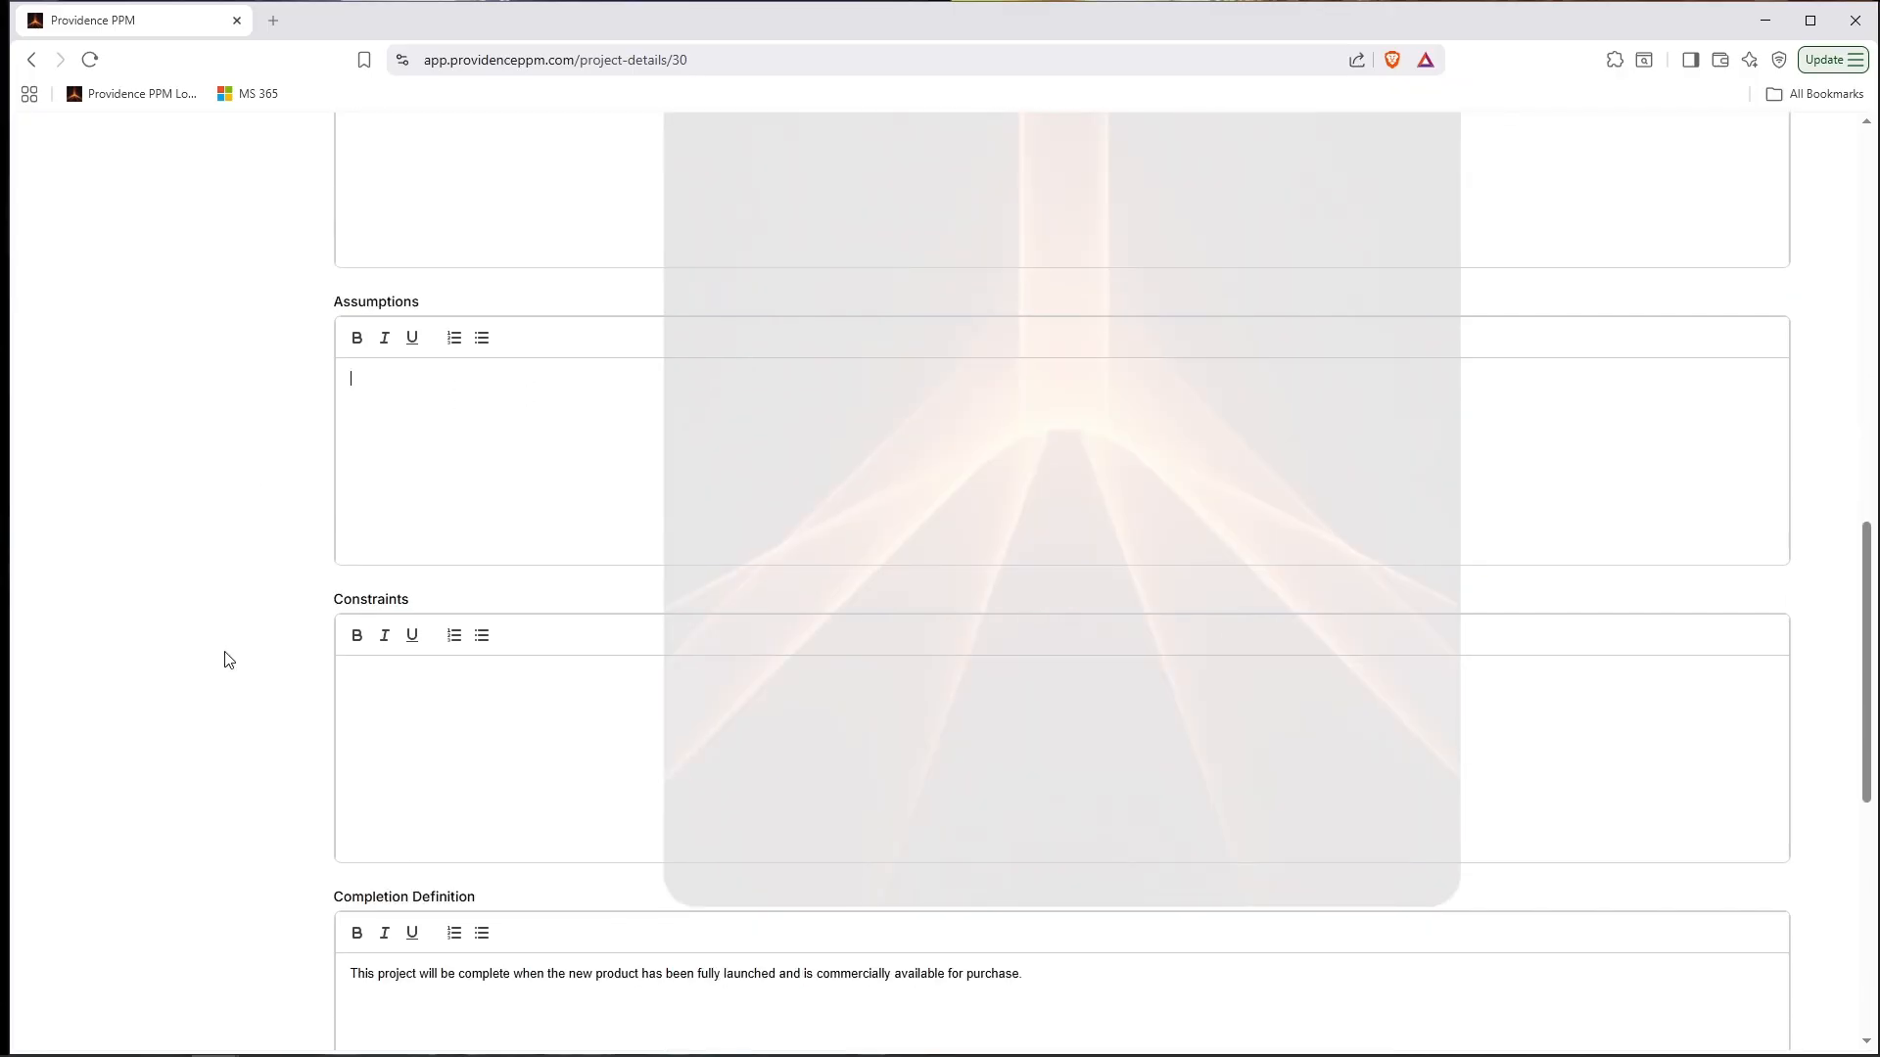
scroll(228, 660, "down", 2)
left_click(523, 552)
scroll(405, 536, "down", 2)
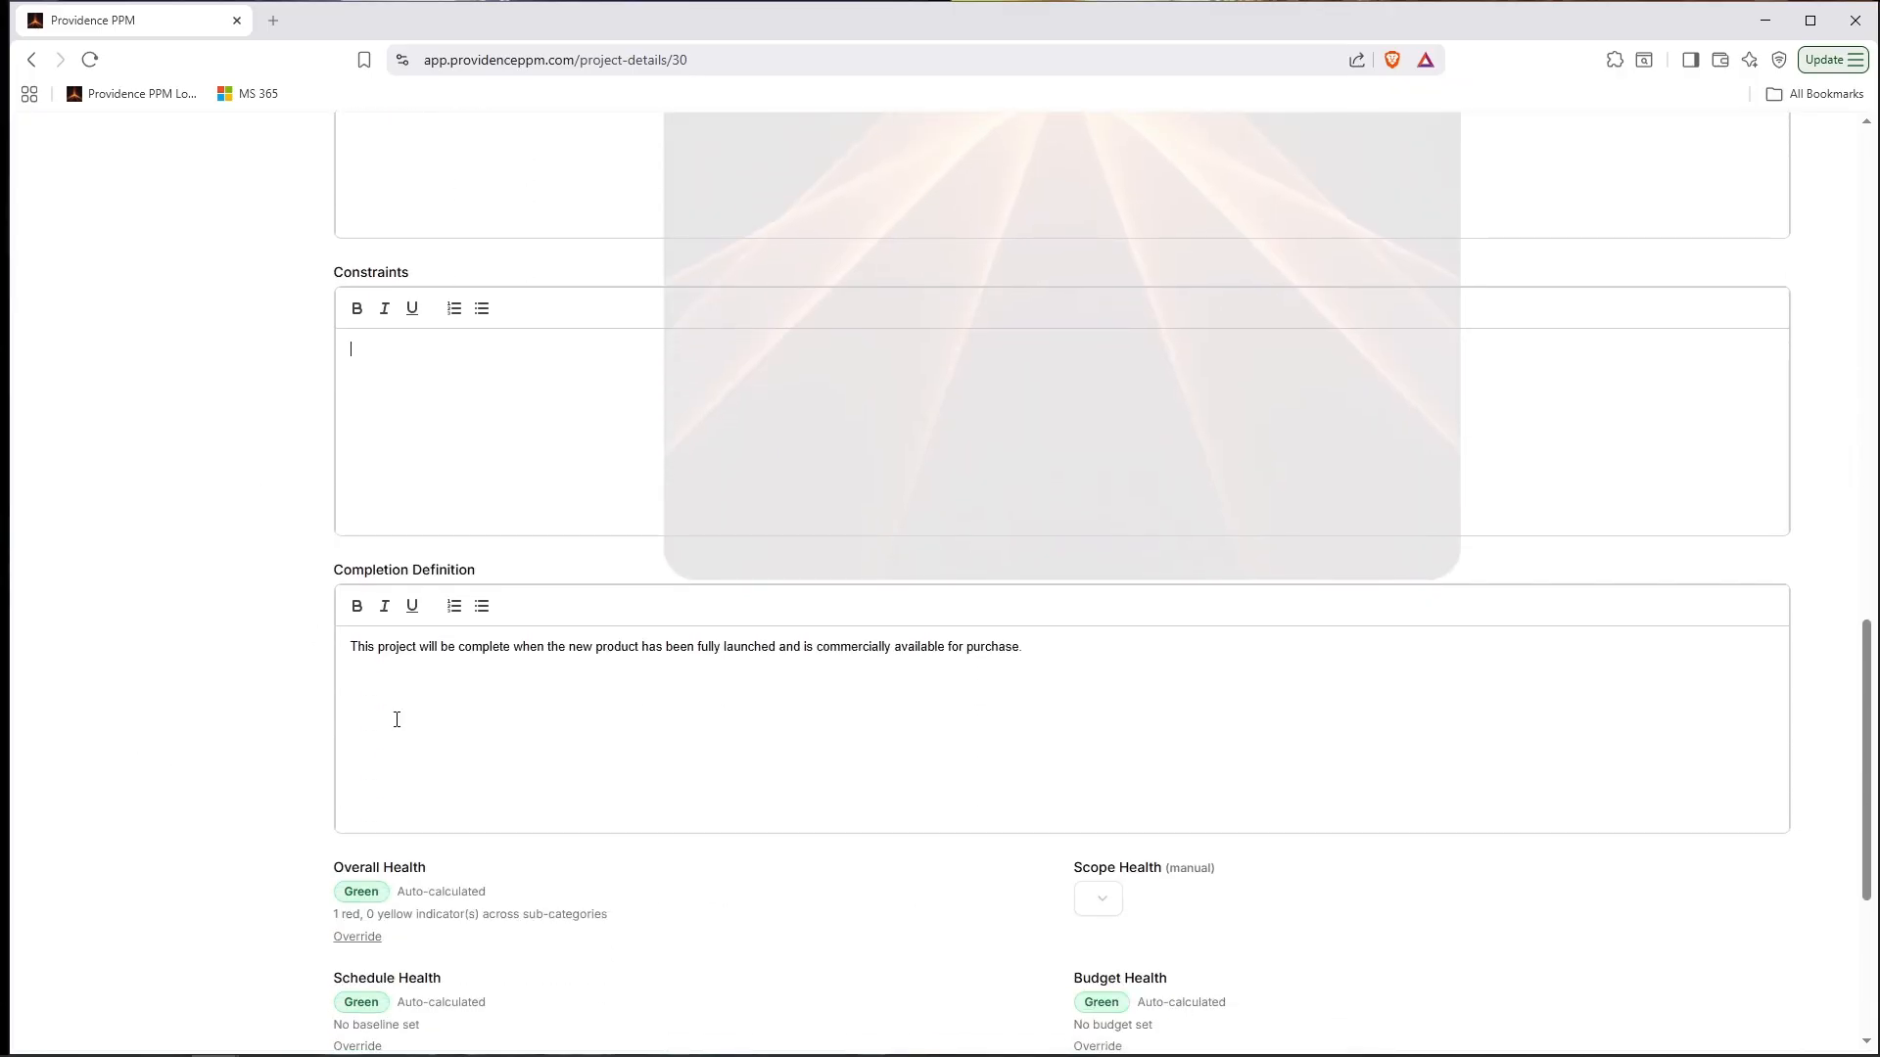
left_click_drag(1023, 648, 350, 647)
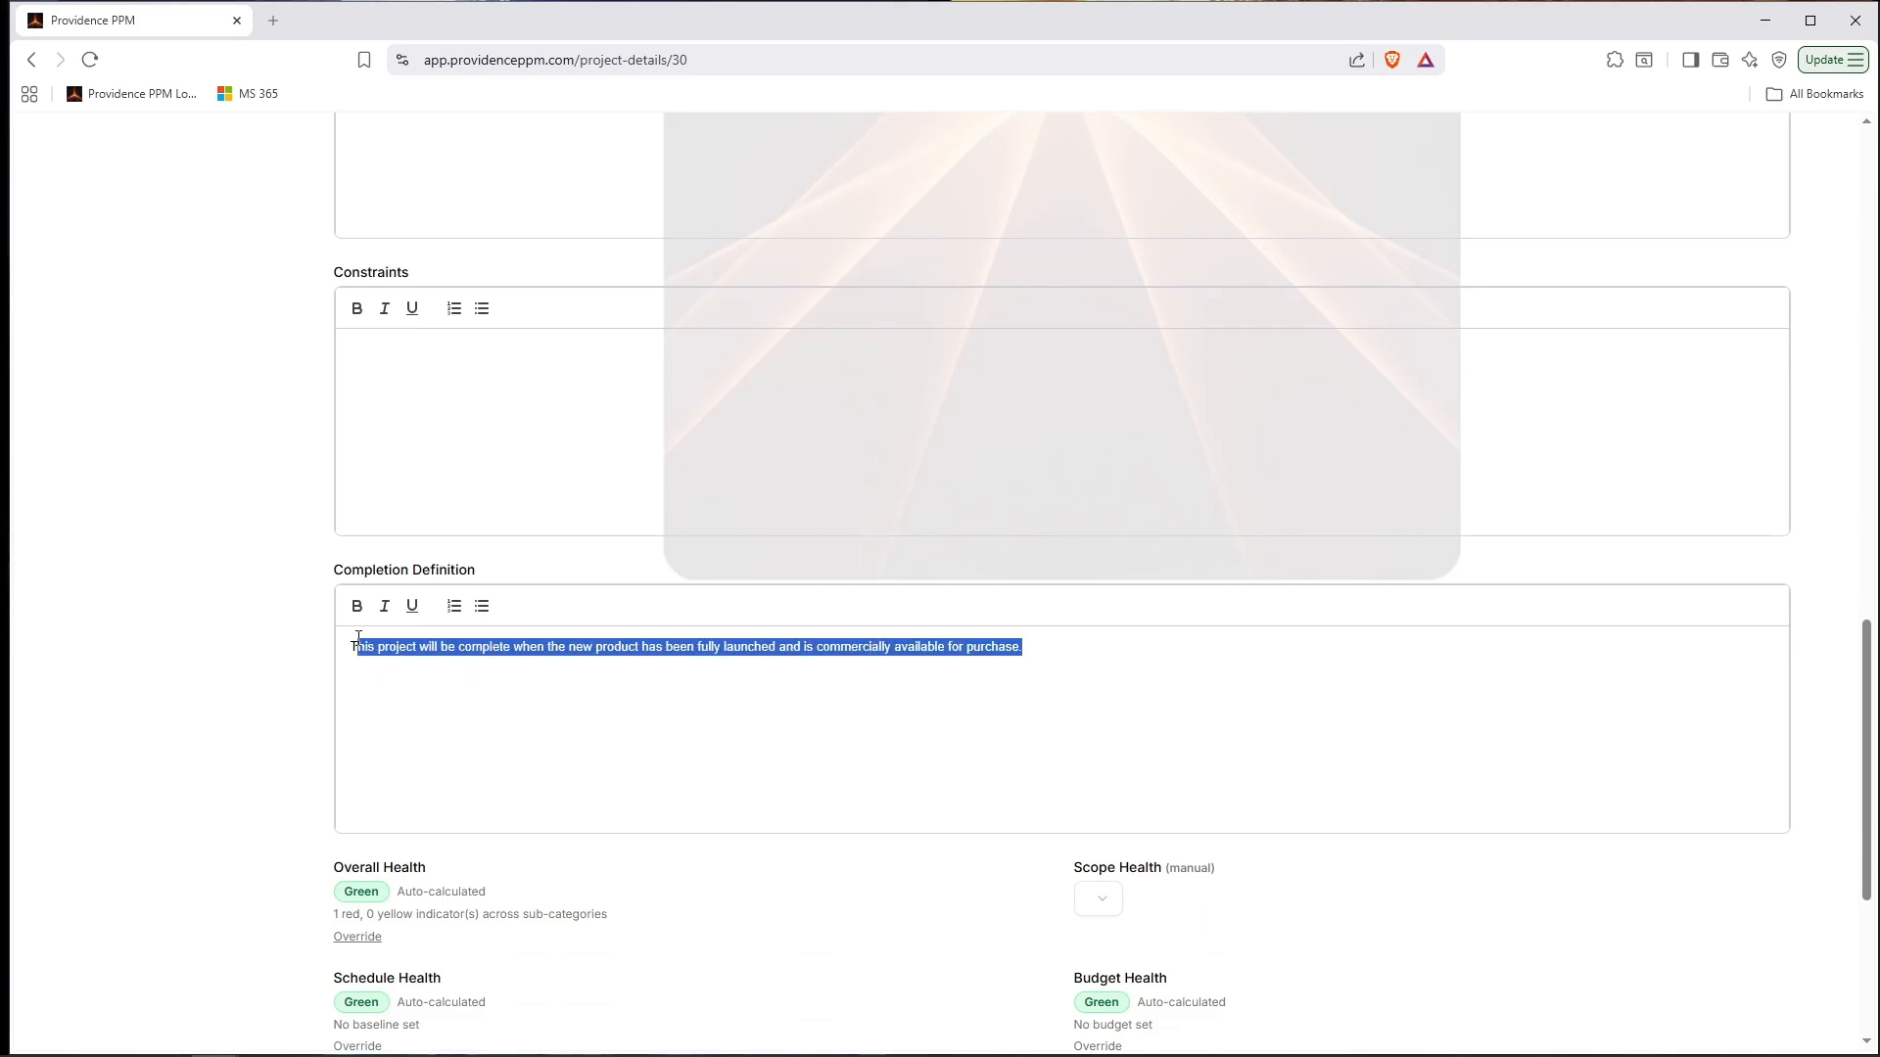
left_click(255, 667)
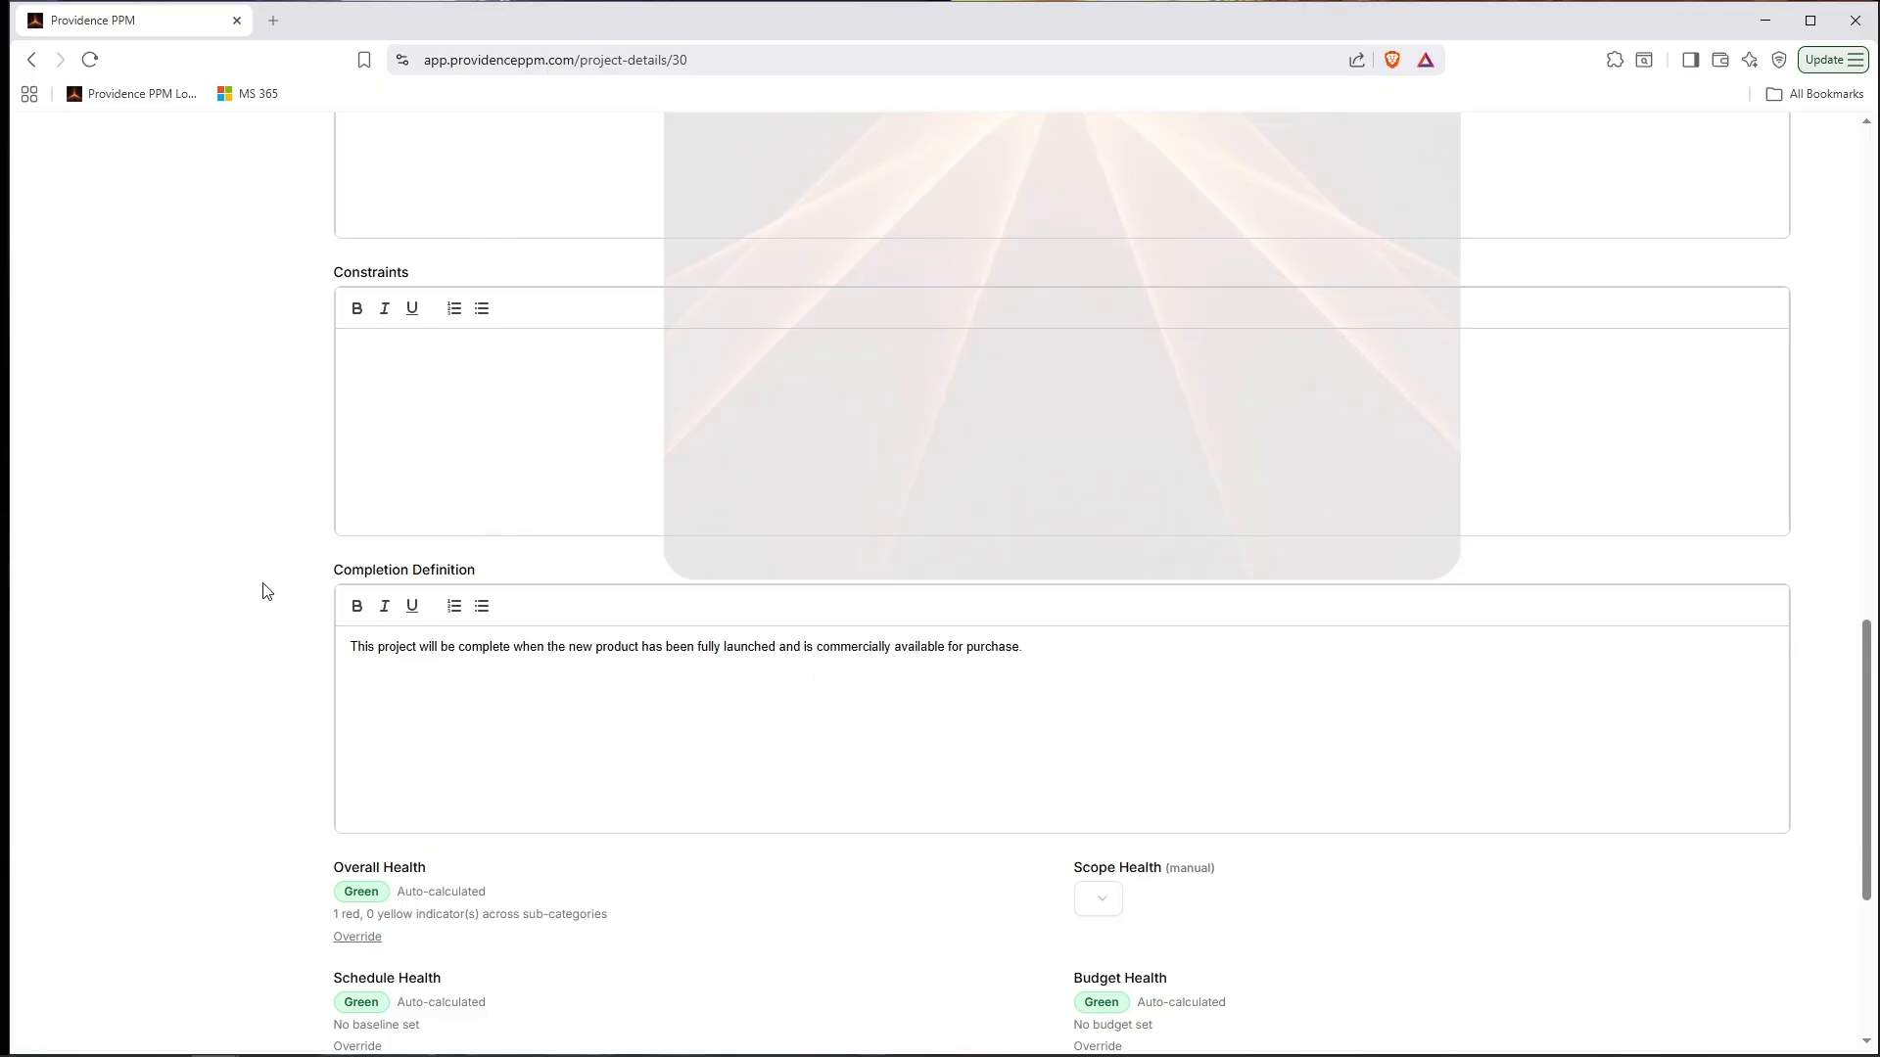
Set the project's manual Scope Health to Green.
scroll(264, 578, "down", 3)
scroll(267, 585, "down", 1)
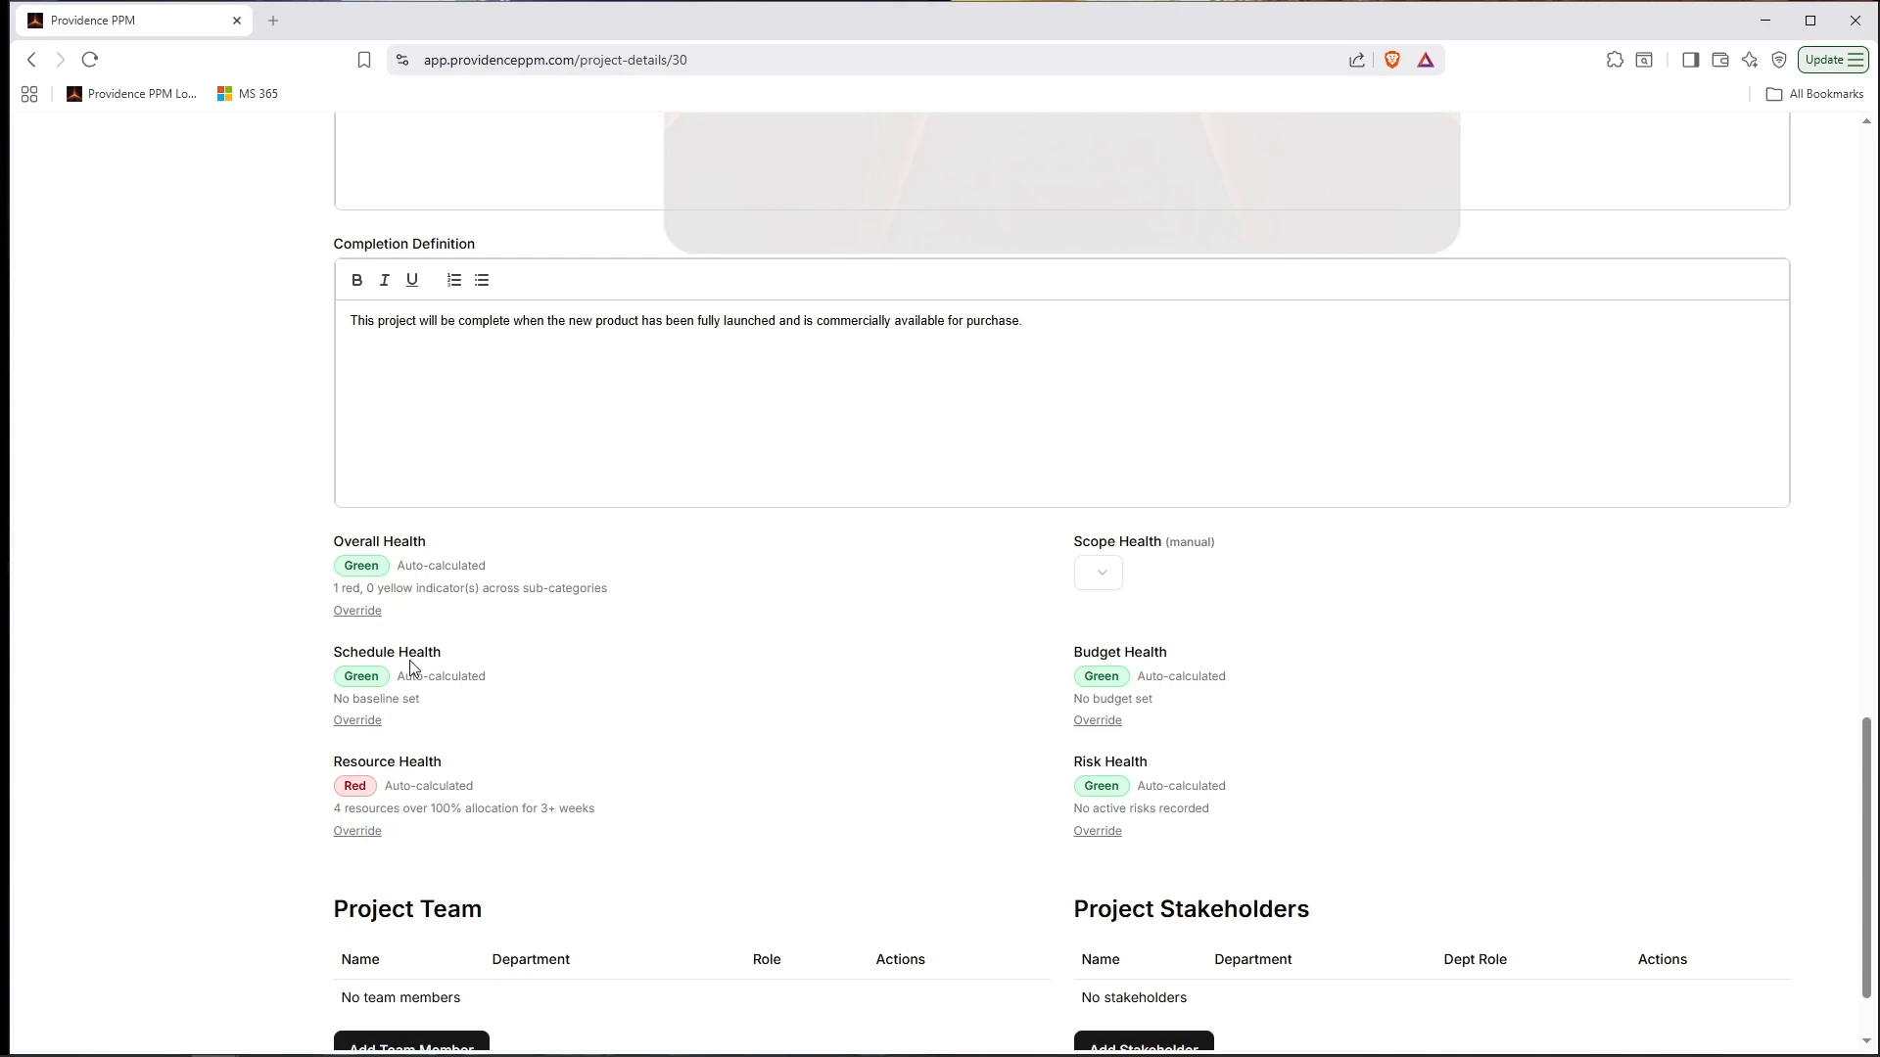
left_click(1101, 579)
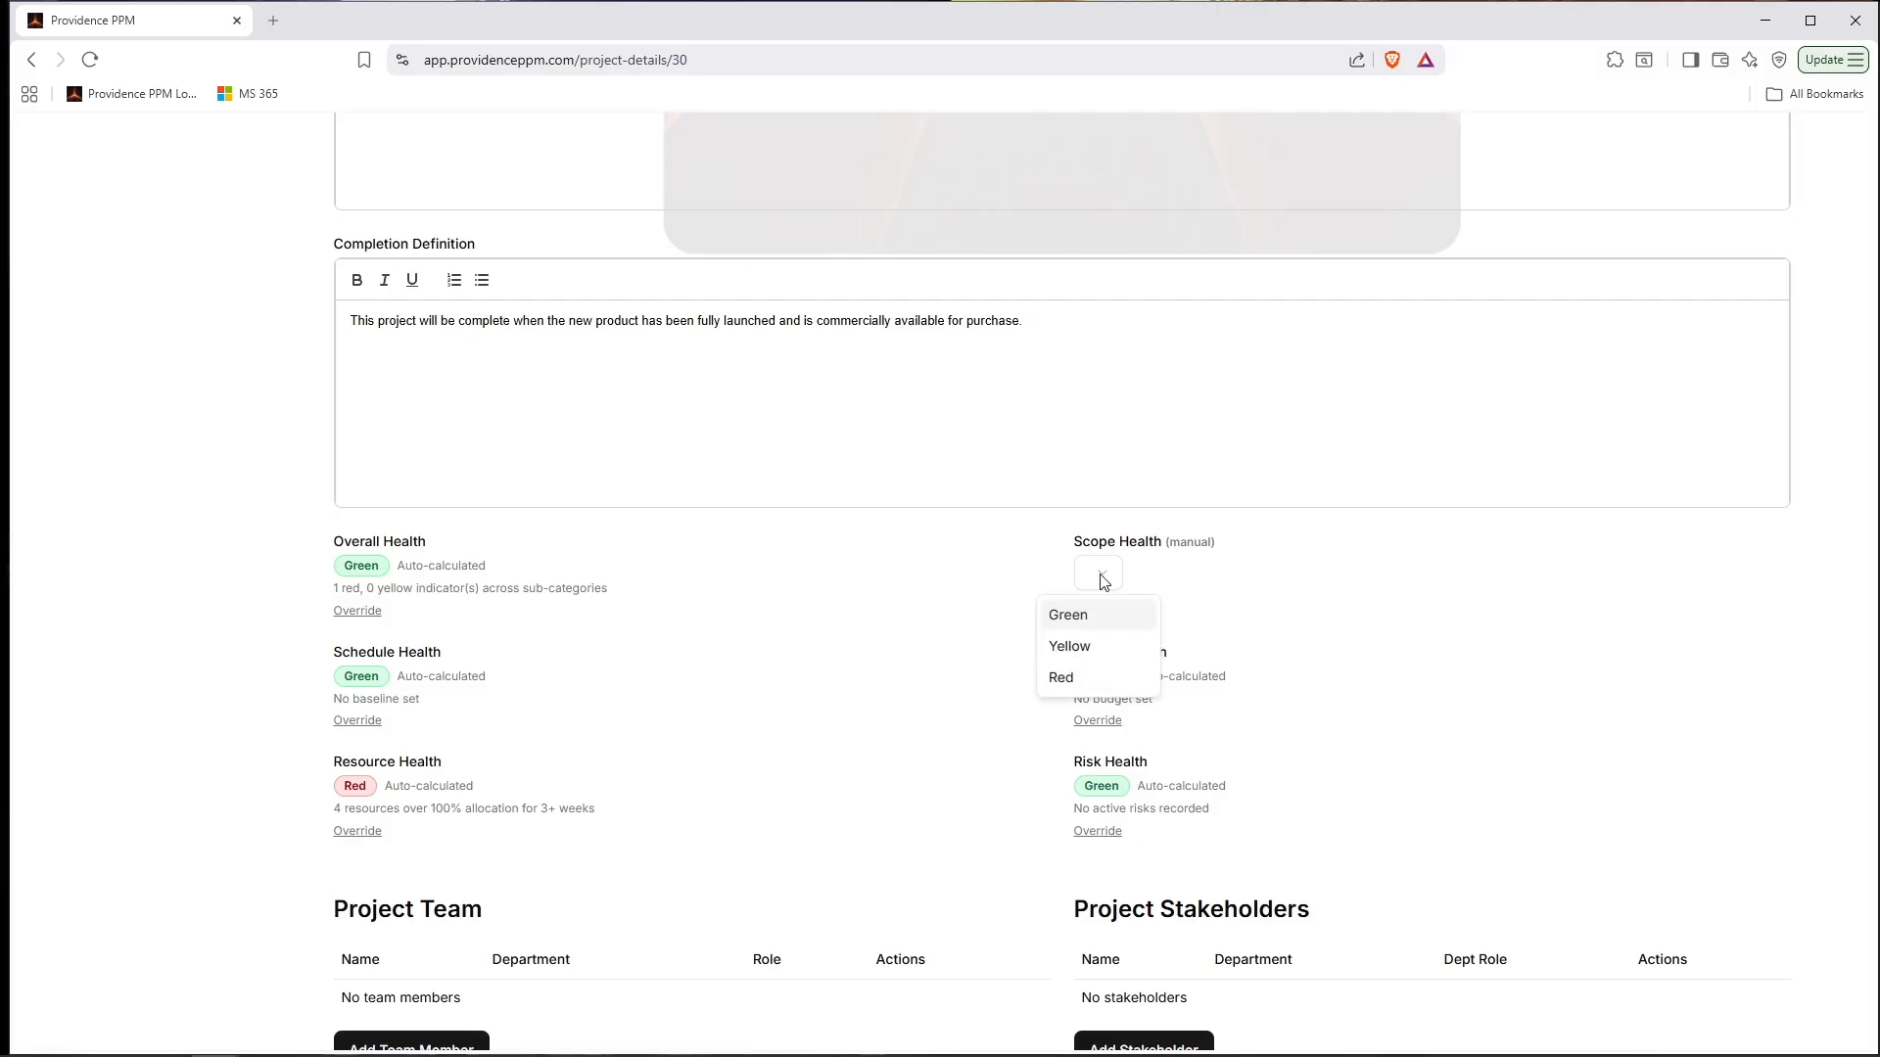
left_click(1102, 625)
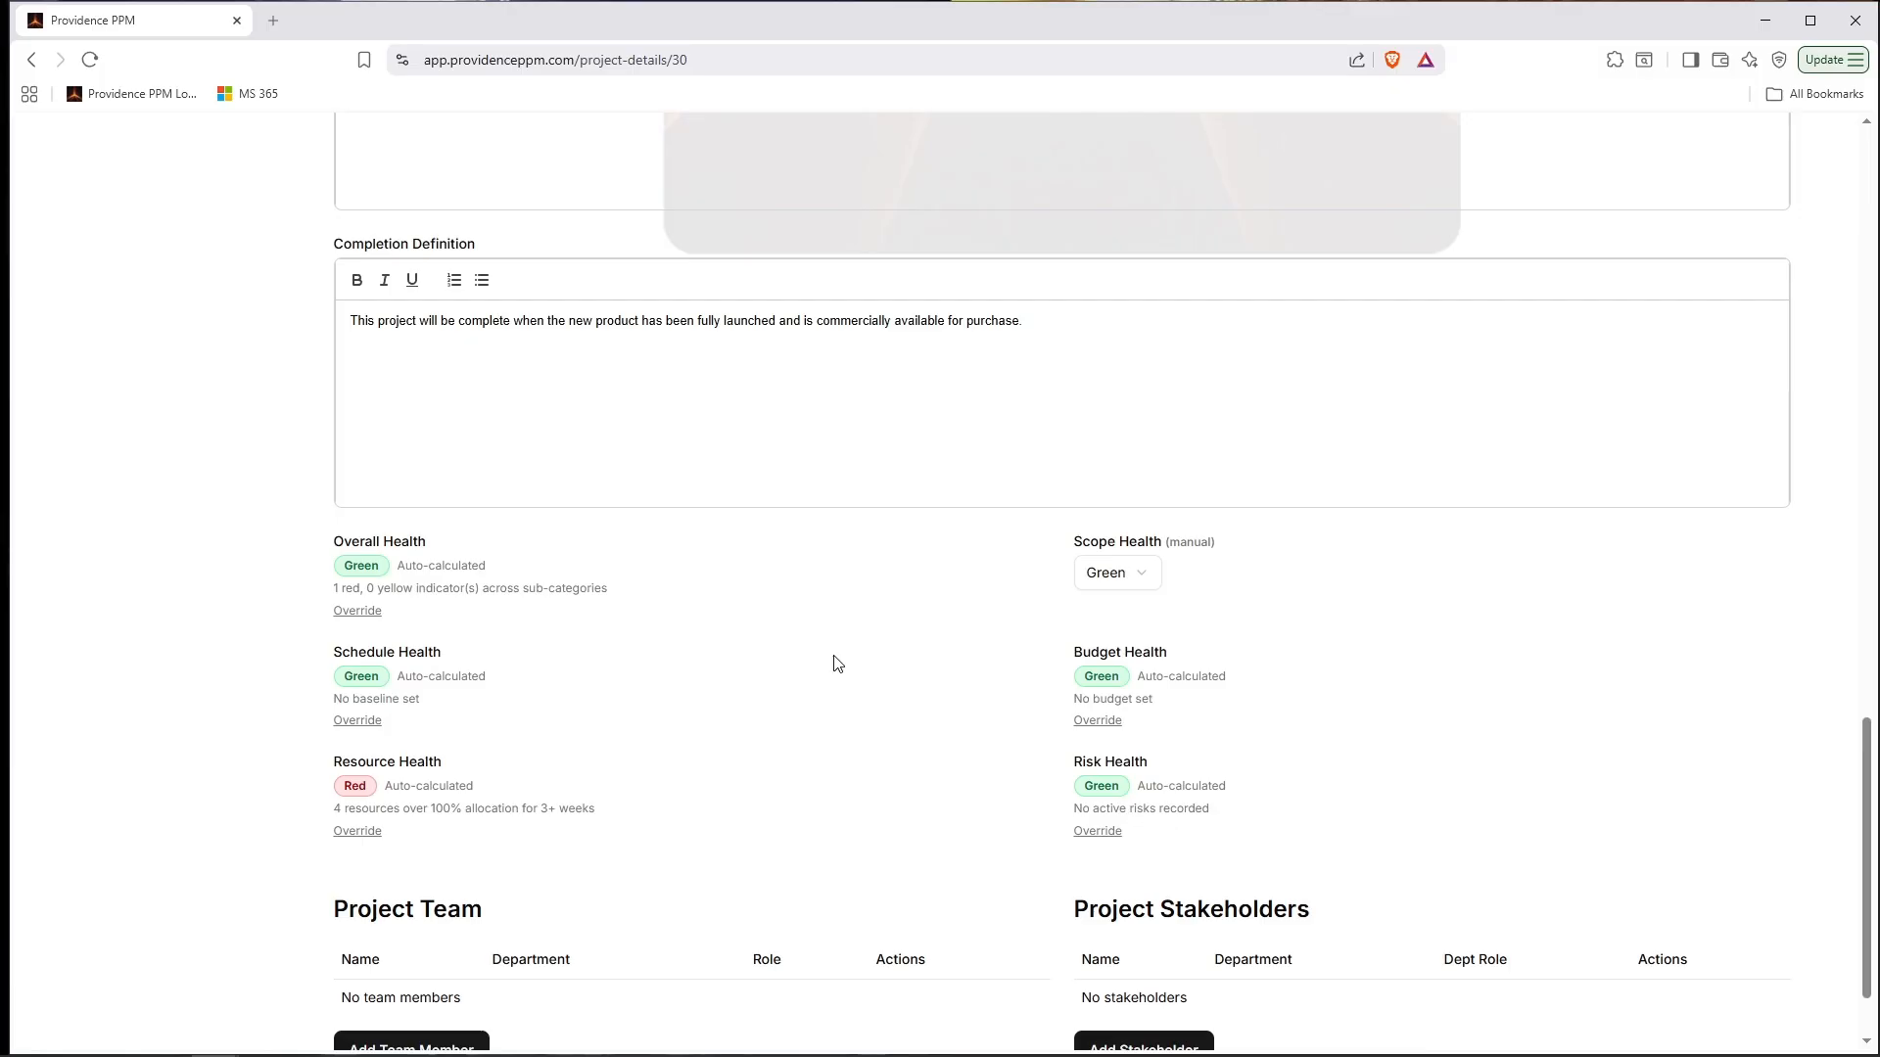
Add PPM Admin to the Project Team with the Project/Executive Sponsor role and save the member.
scroll(784, 629, "down", 2)
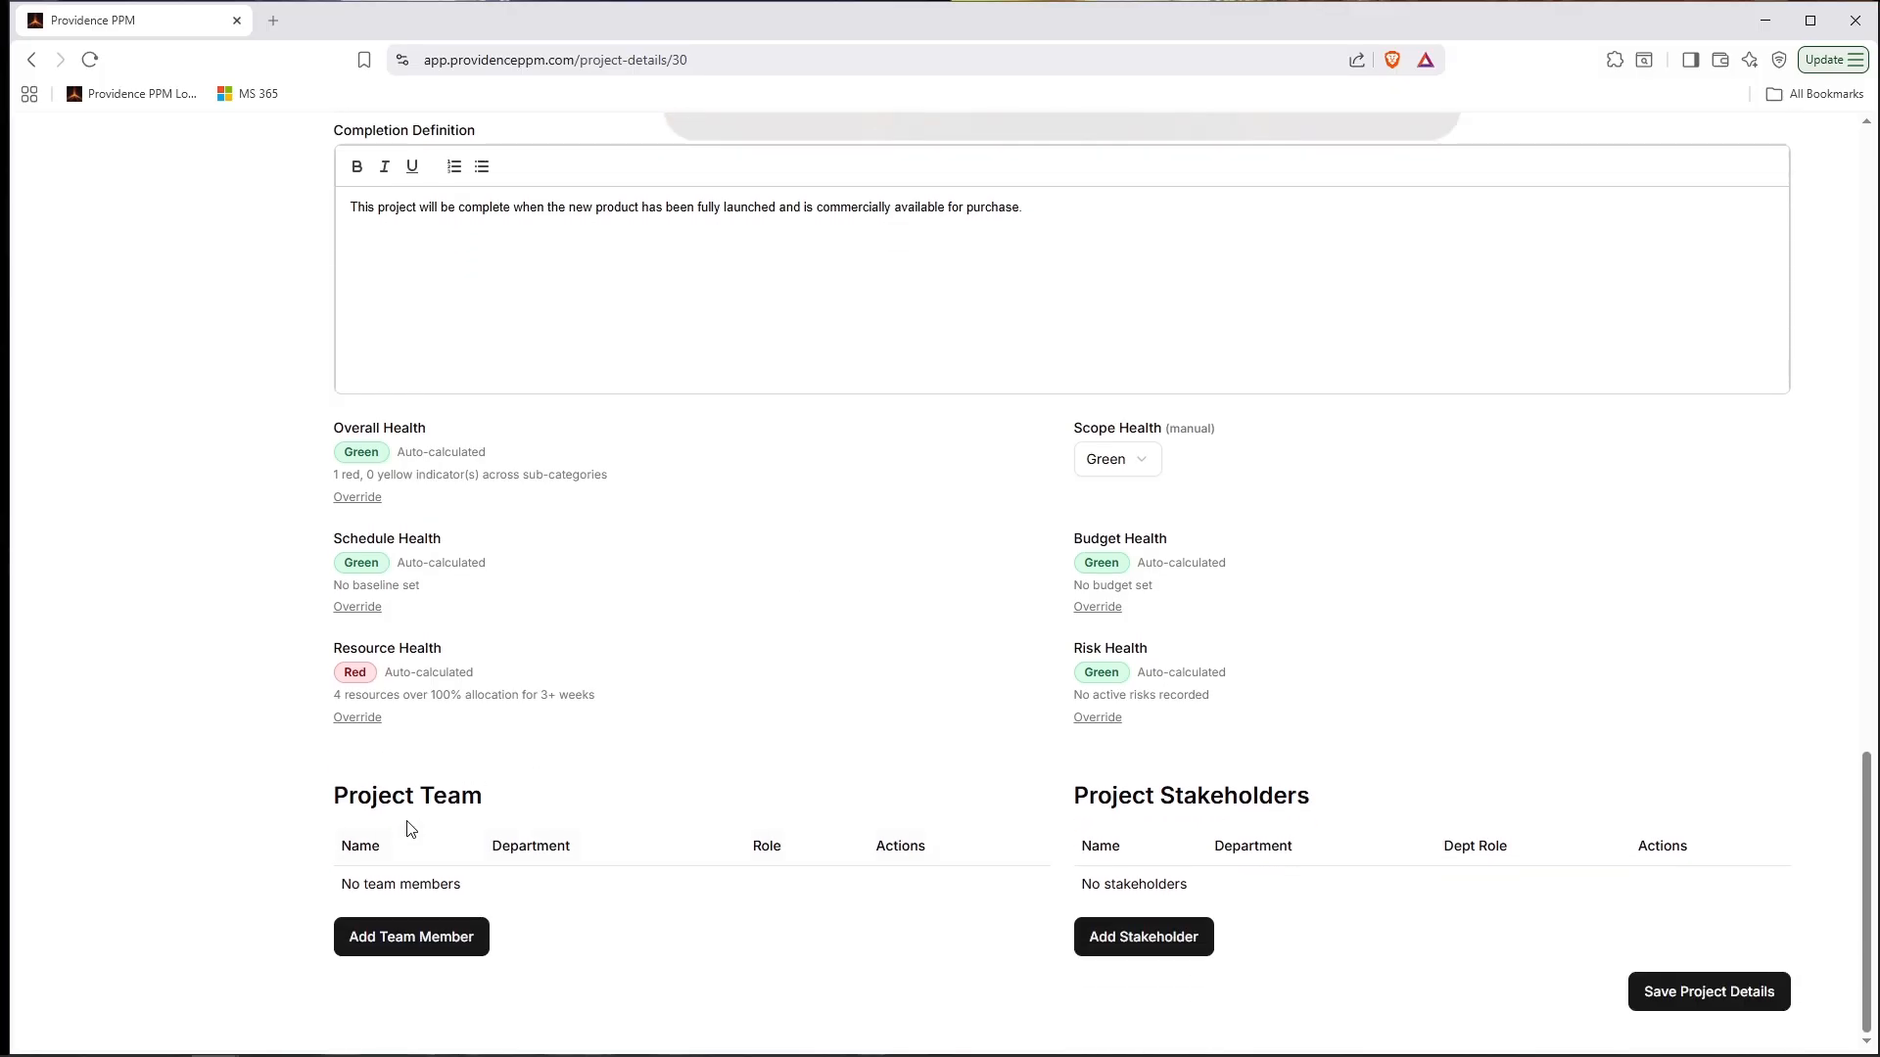
left_click(417, 942)
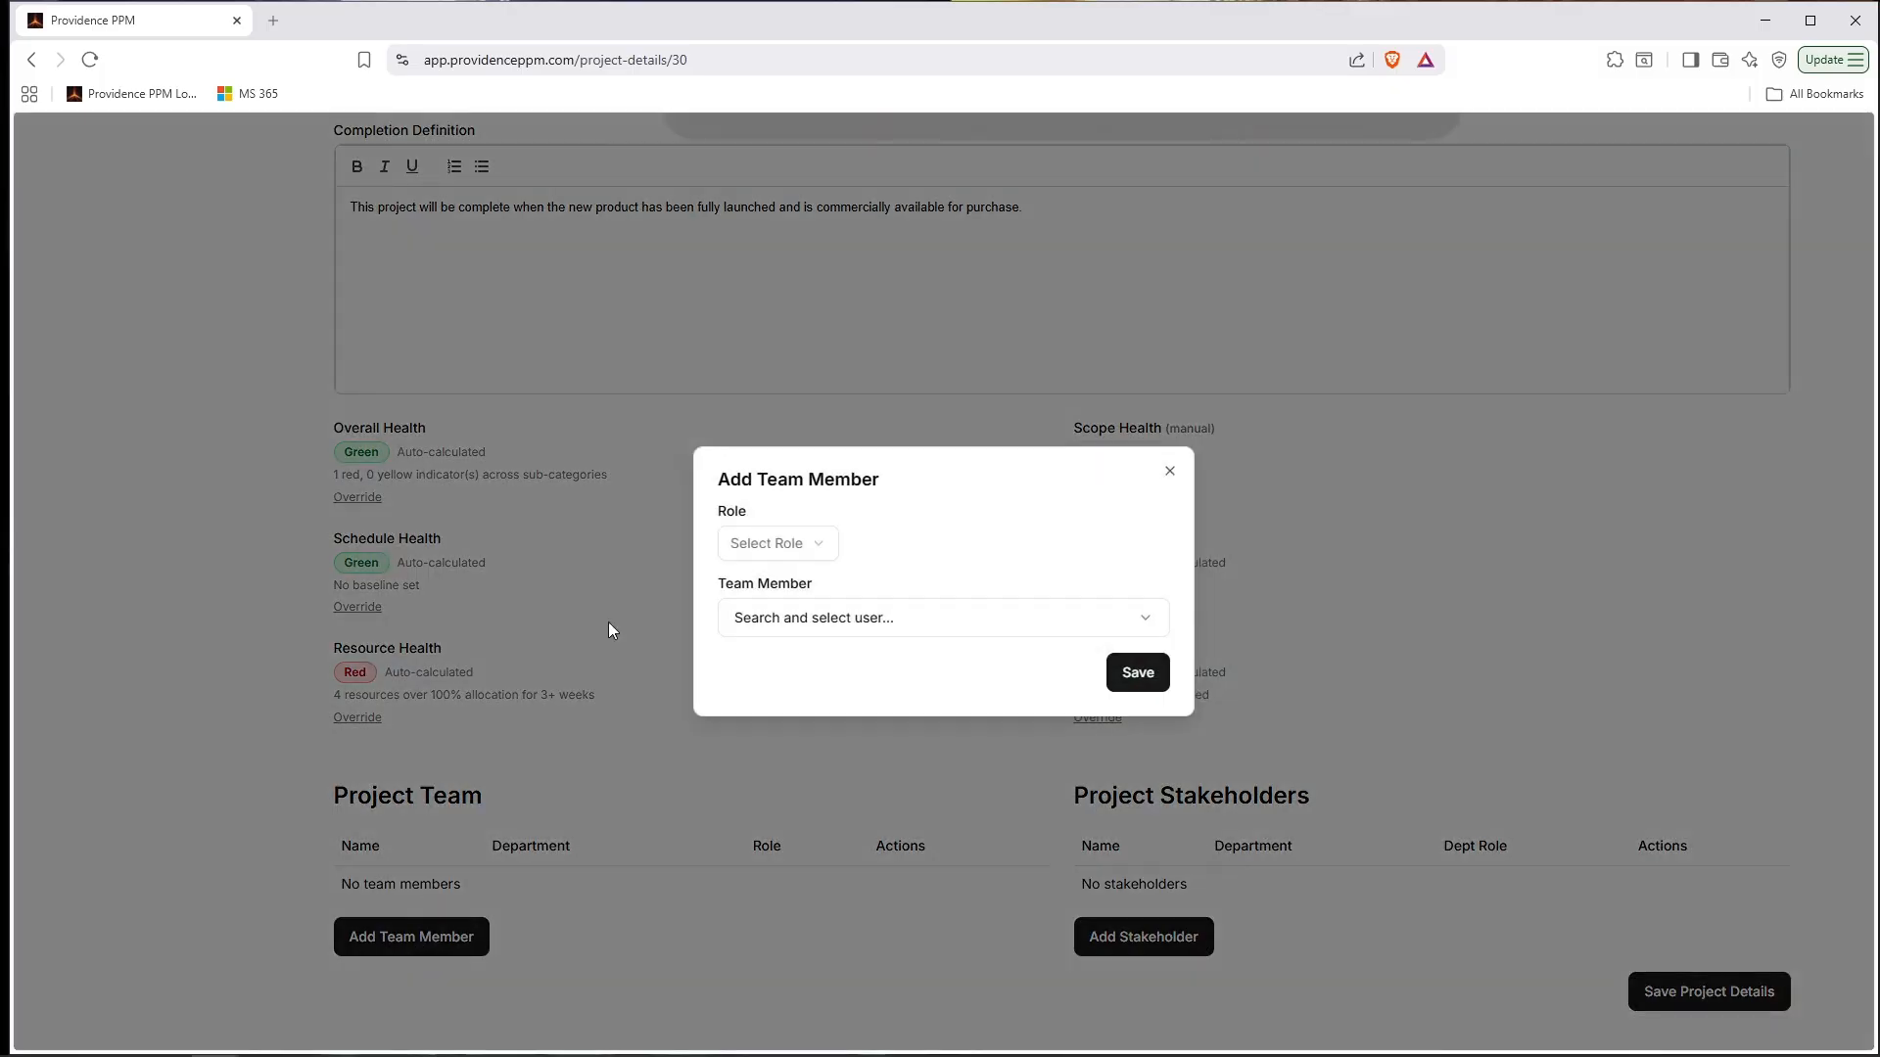
left_click(809, 556)
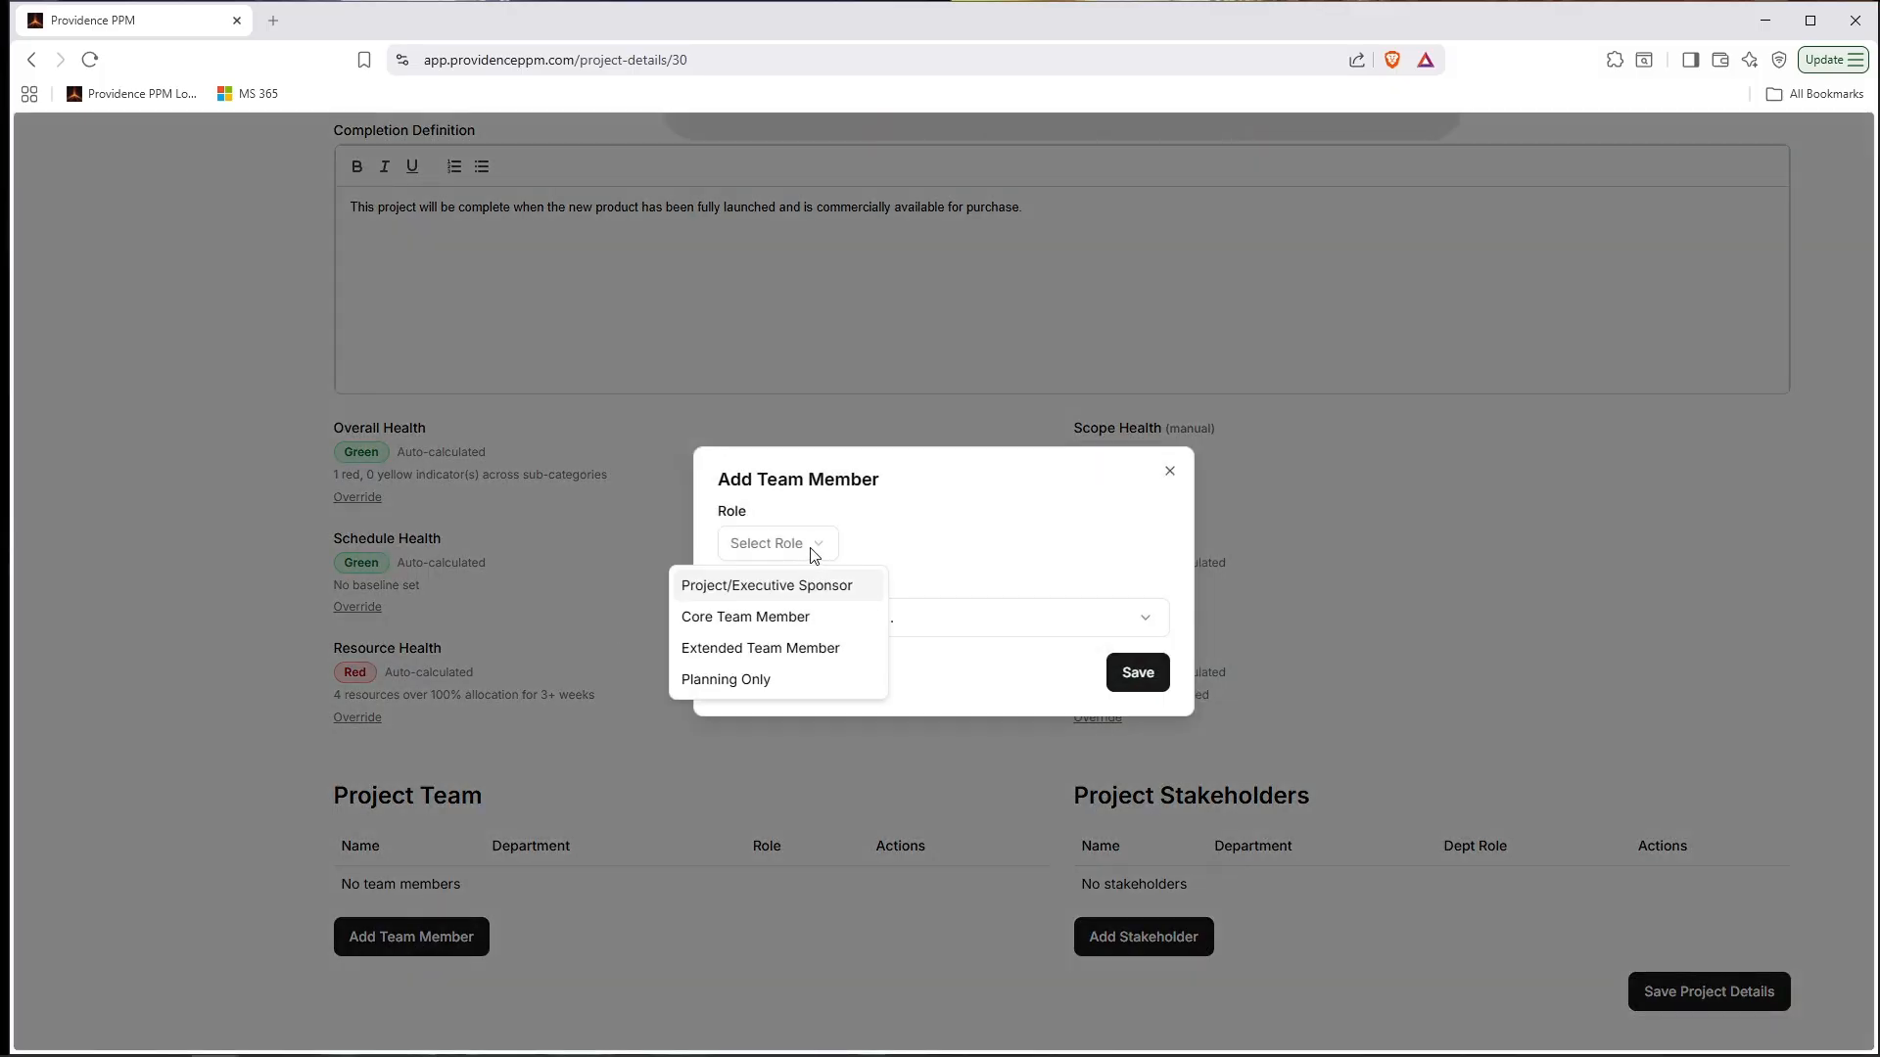
left_click(813, 587)
left_click(906, 622)
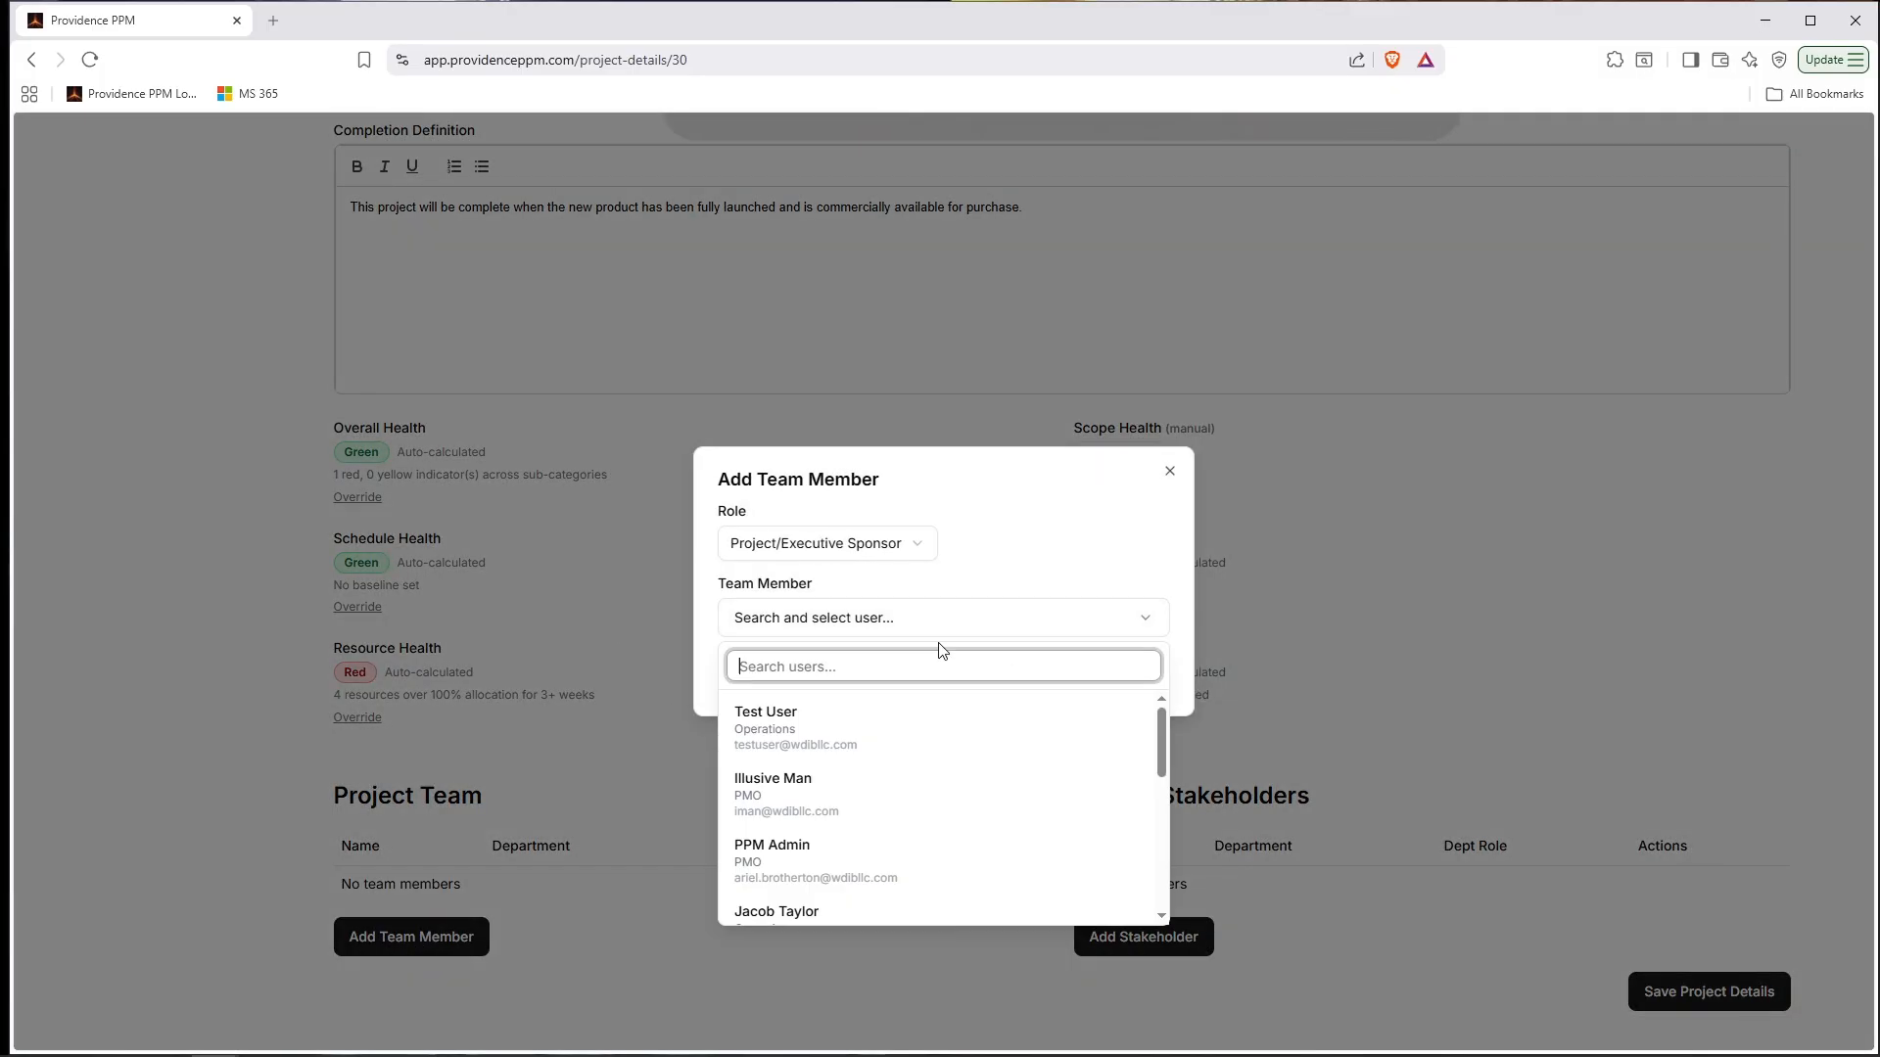
scroll(834, 760, "down", 3)
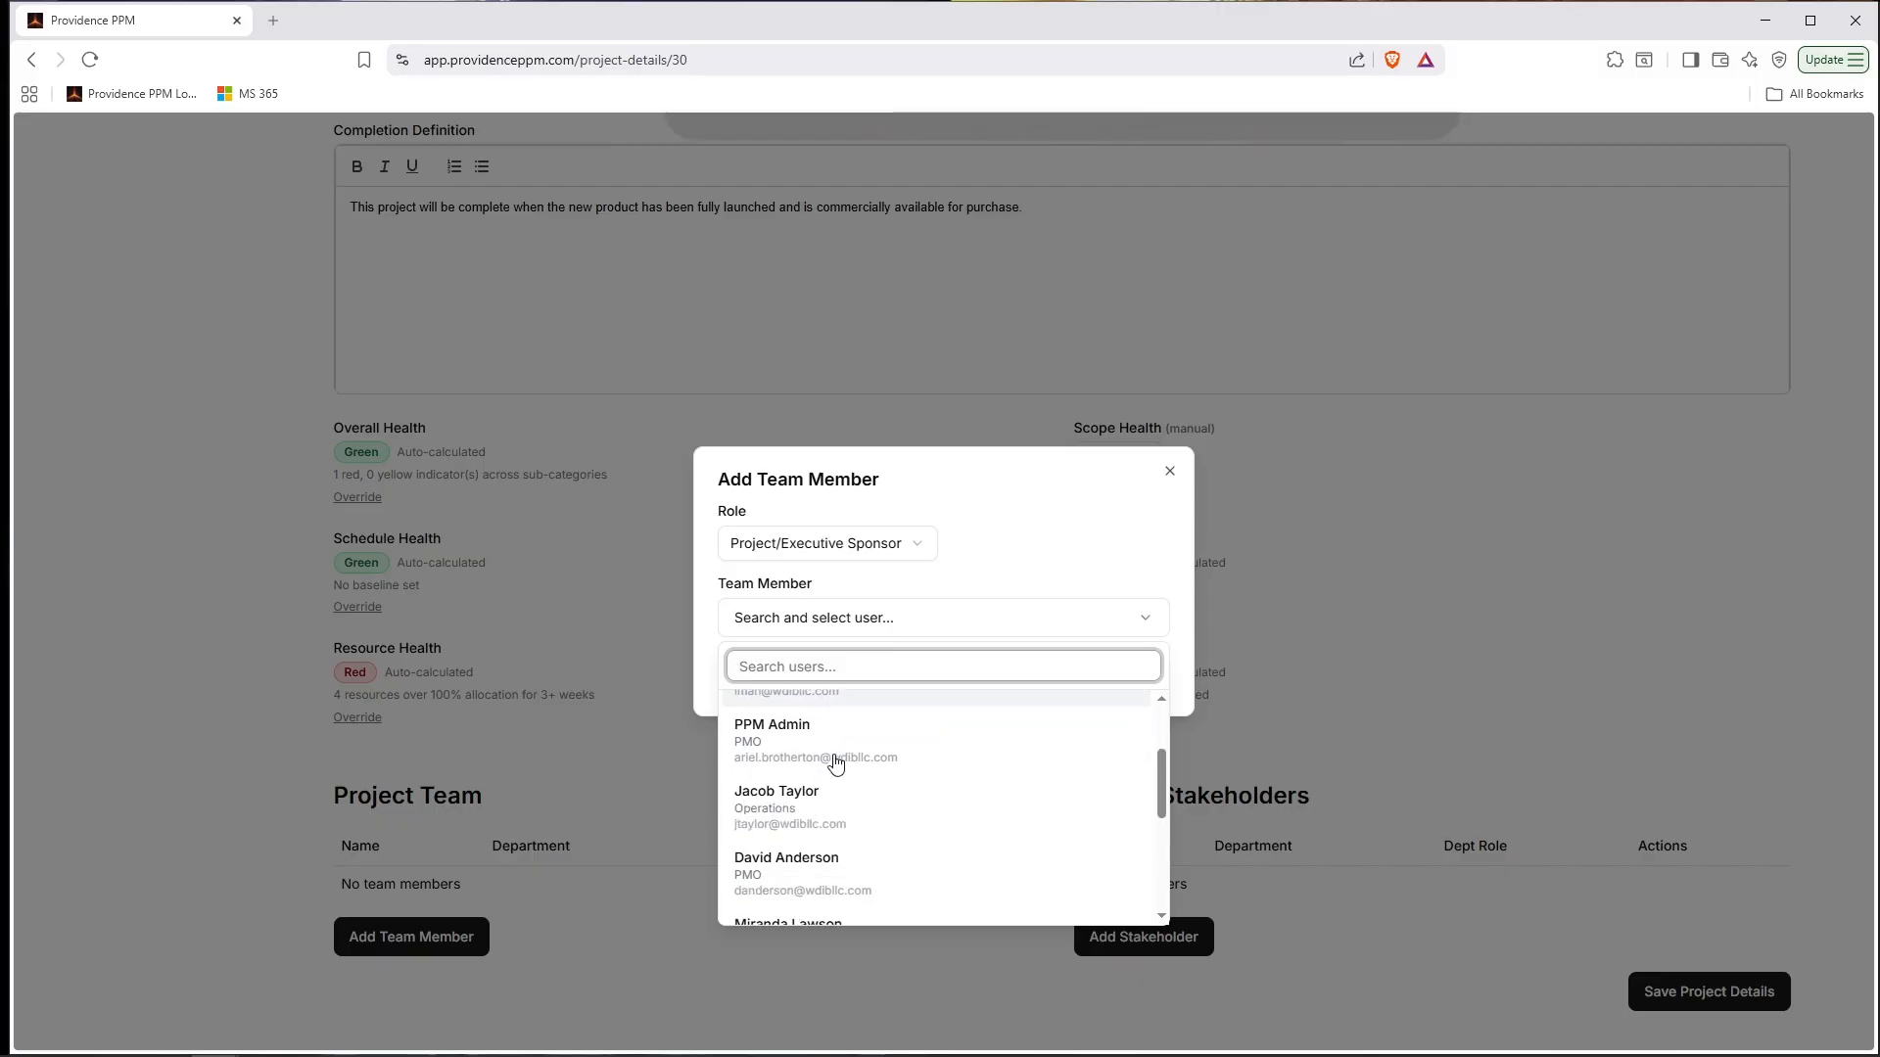
scroll(833, 744, "up", 3)
left_click(821, 862)
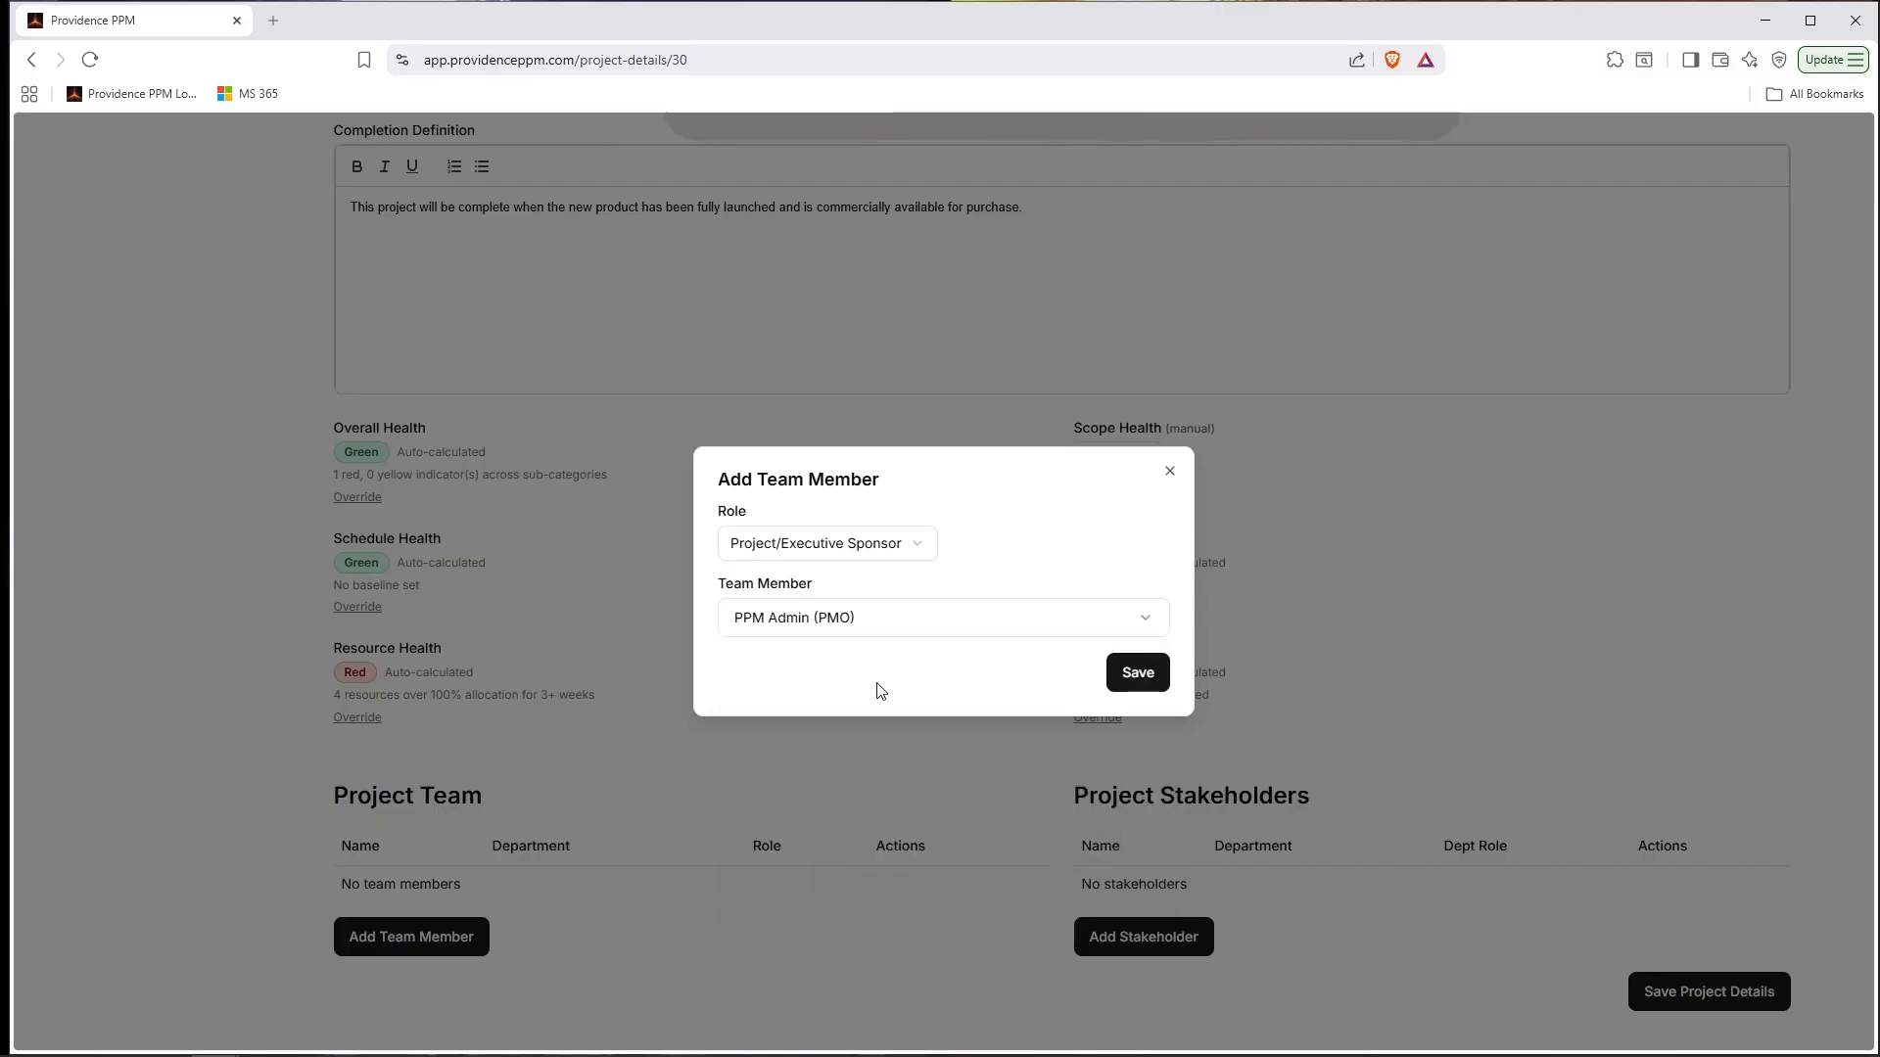
left_click(1136, 675)
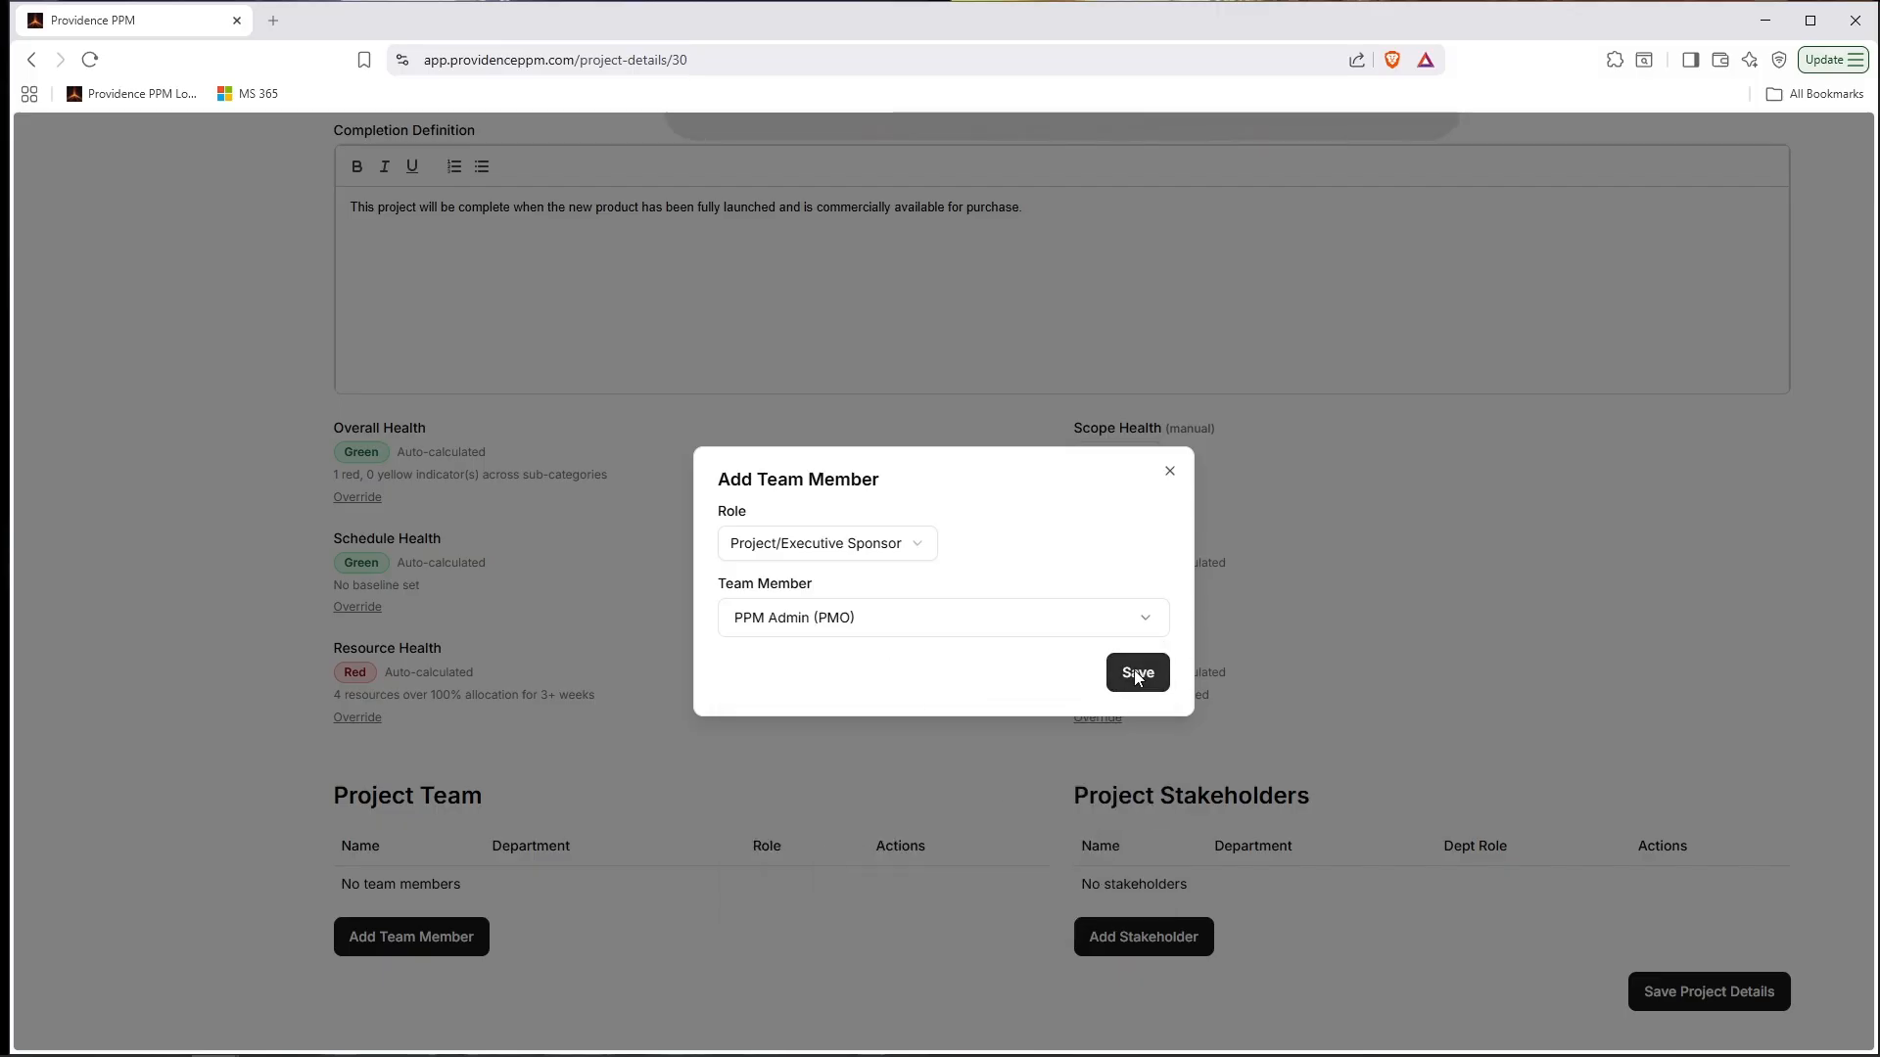
Add Test User from Operations to the Project Team as a Core Team Member and save.
scroll(724, 724, "down", 1)
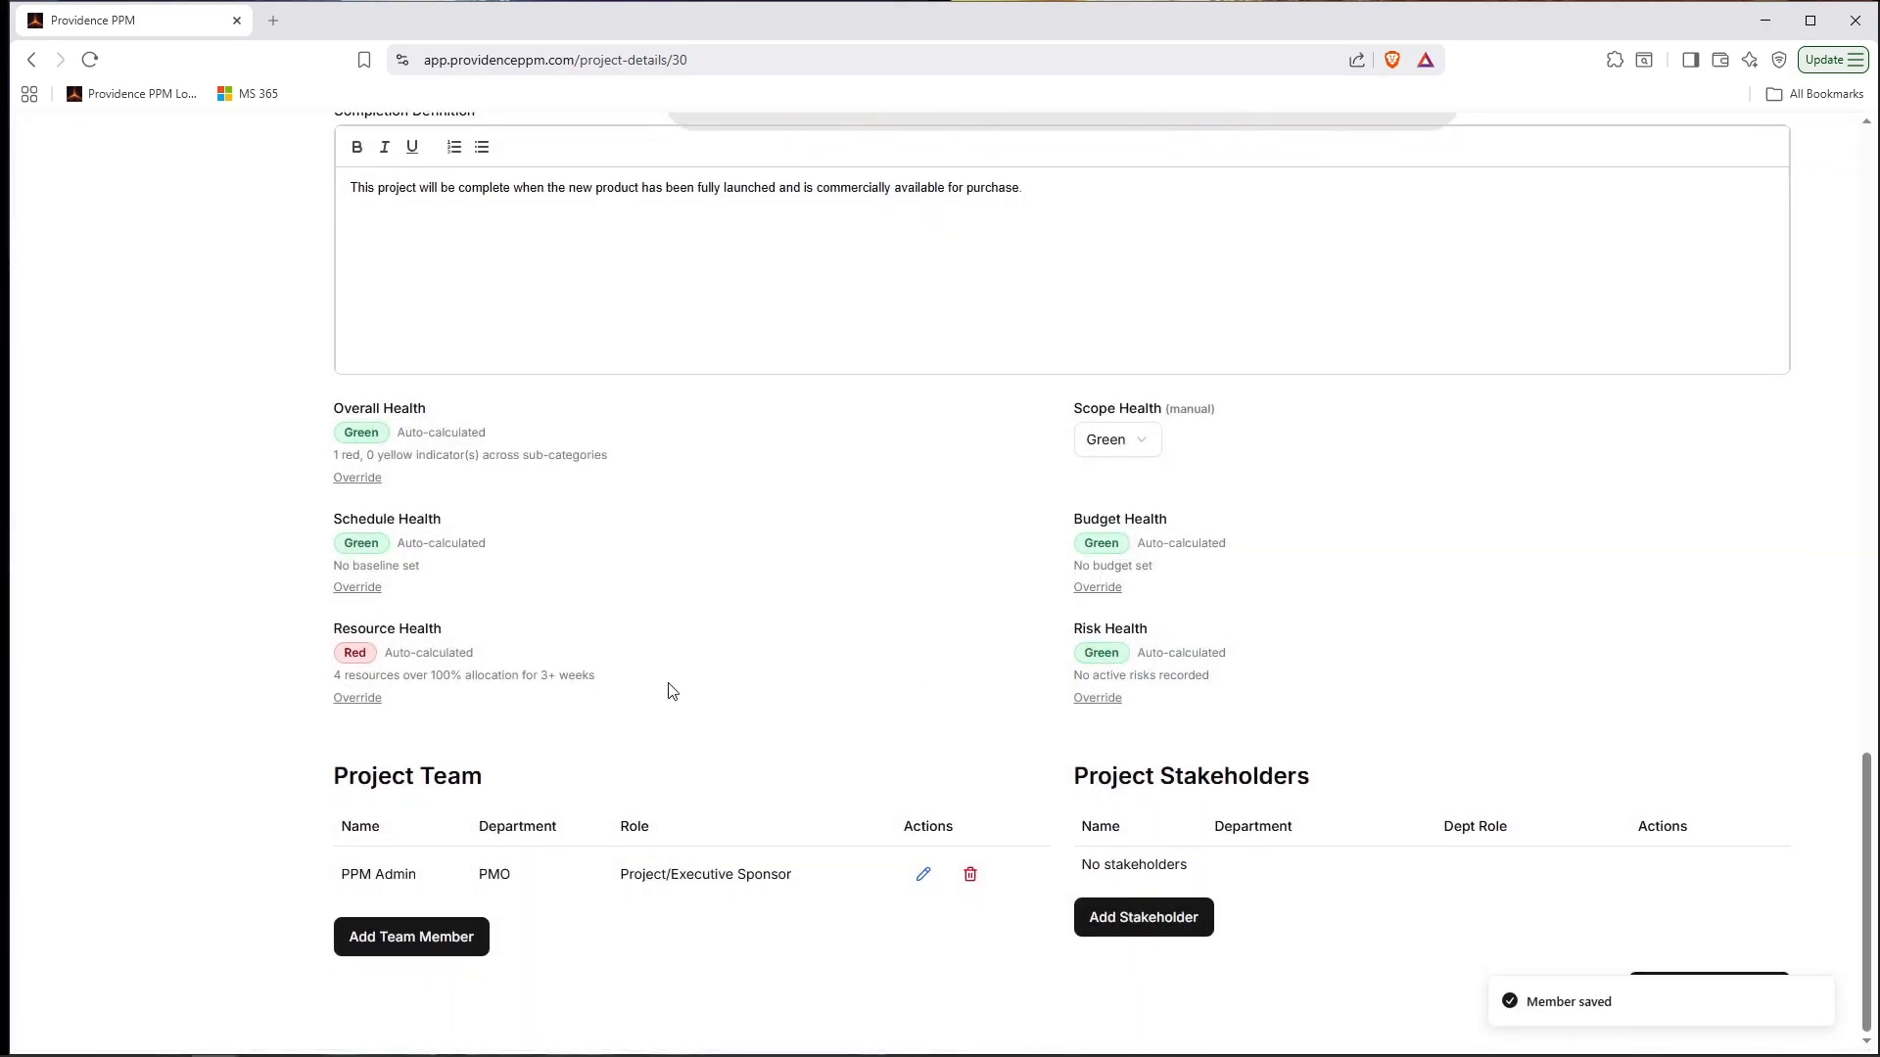
left_click(440, 942)
left_click(801, 549)
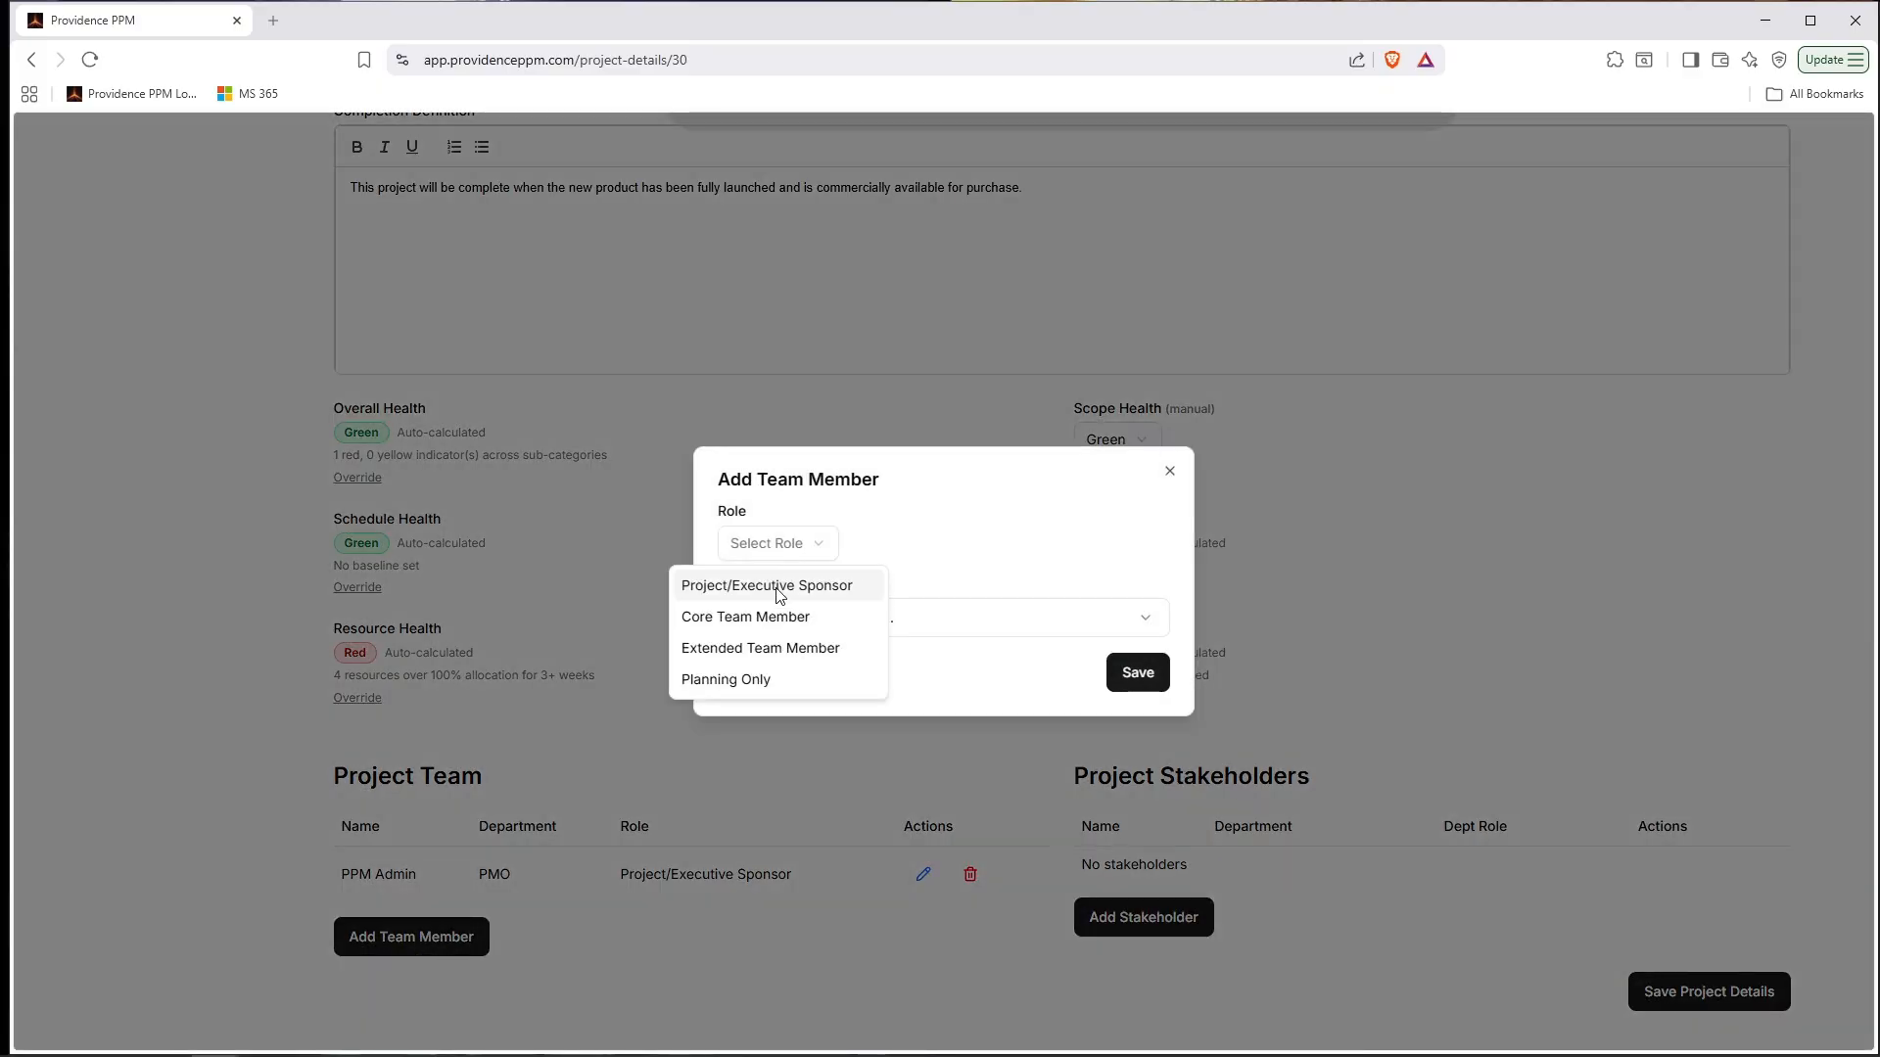
left_click(763, 617)
left_click(858, 626)
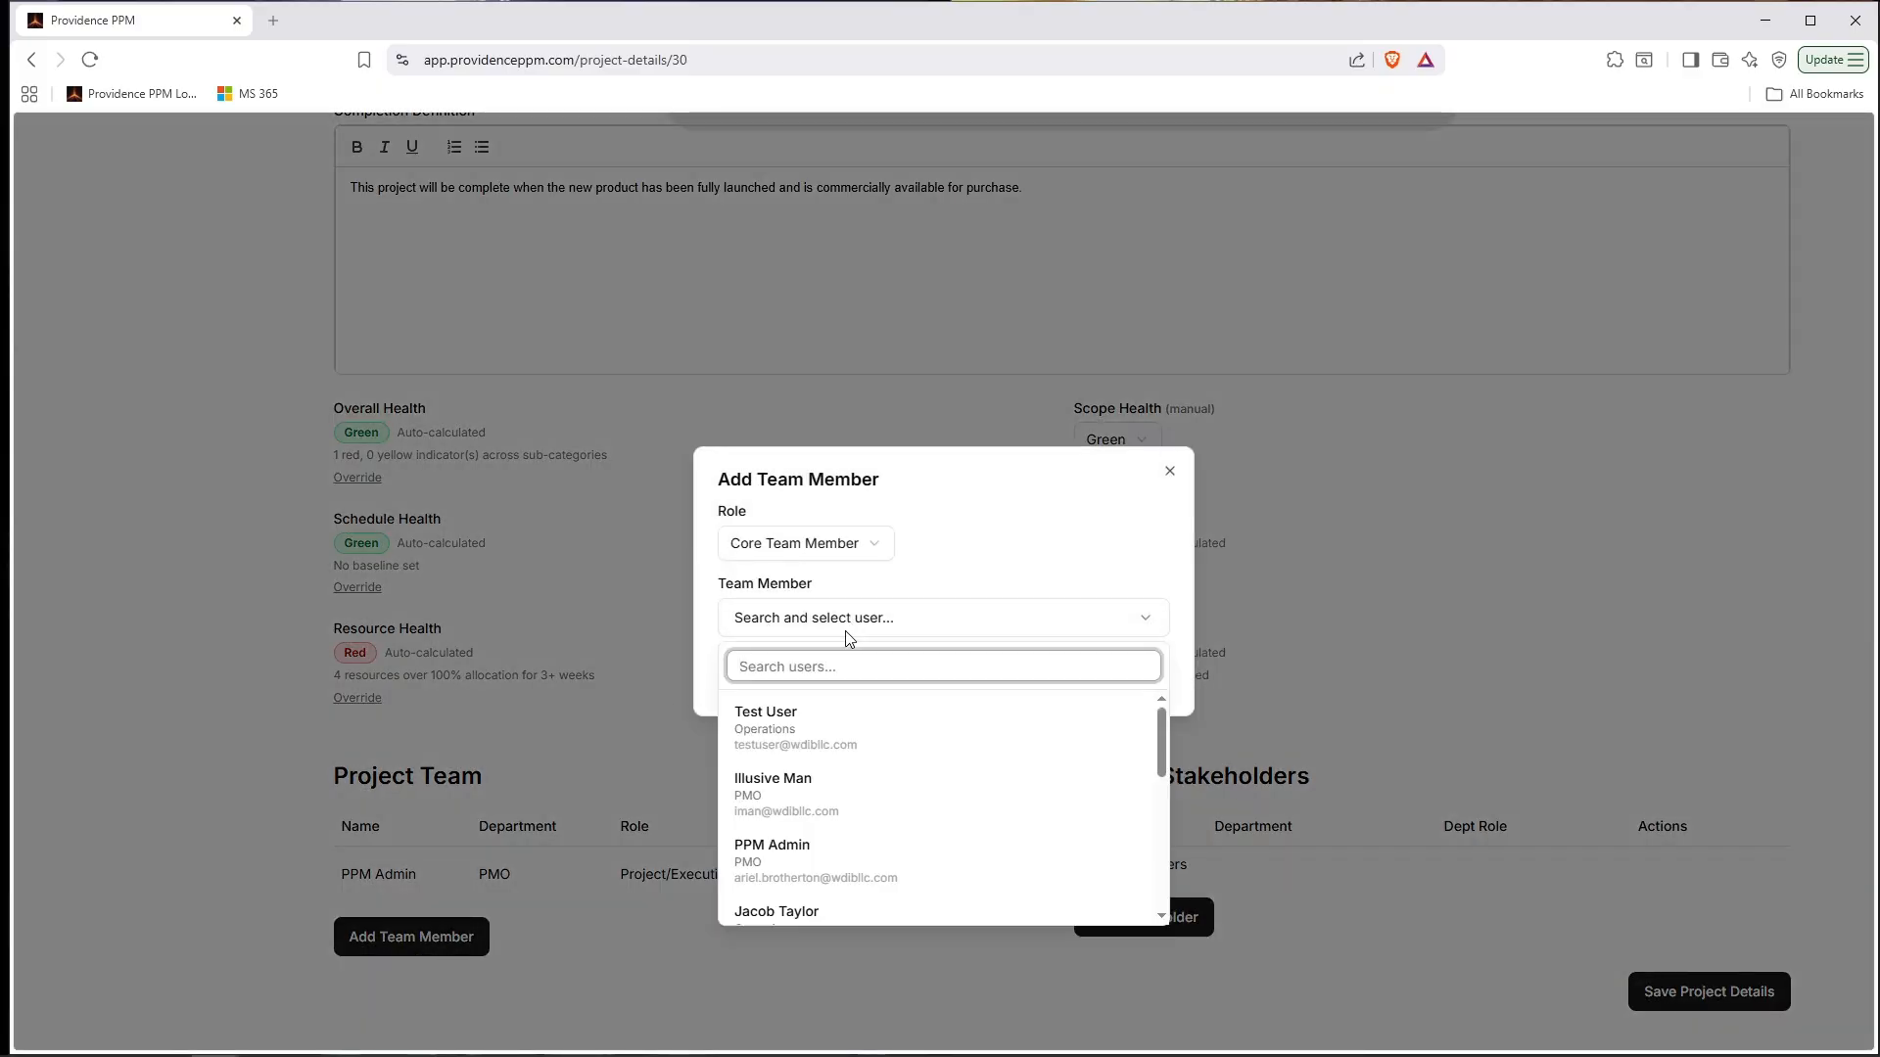
left_click(784, 725)
left_click(1136, 674)
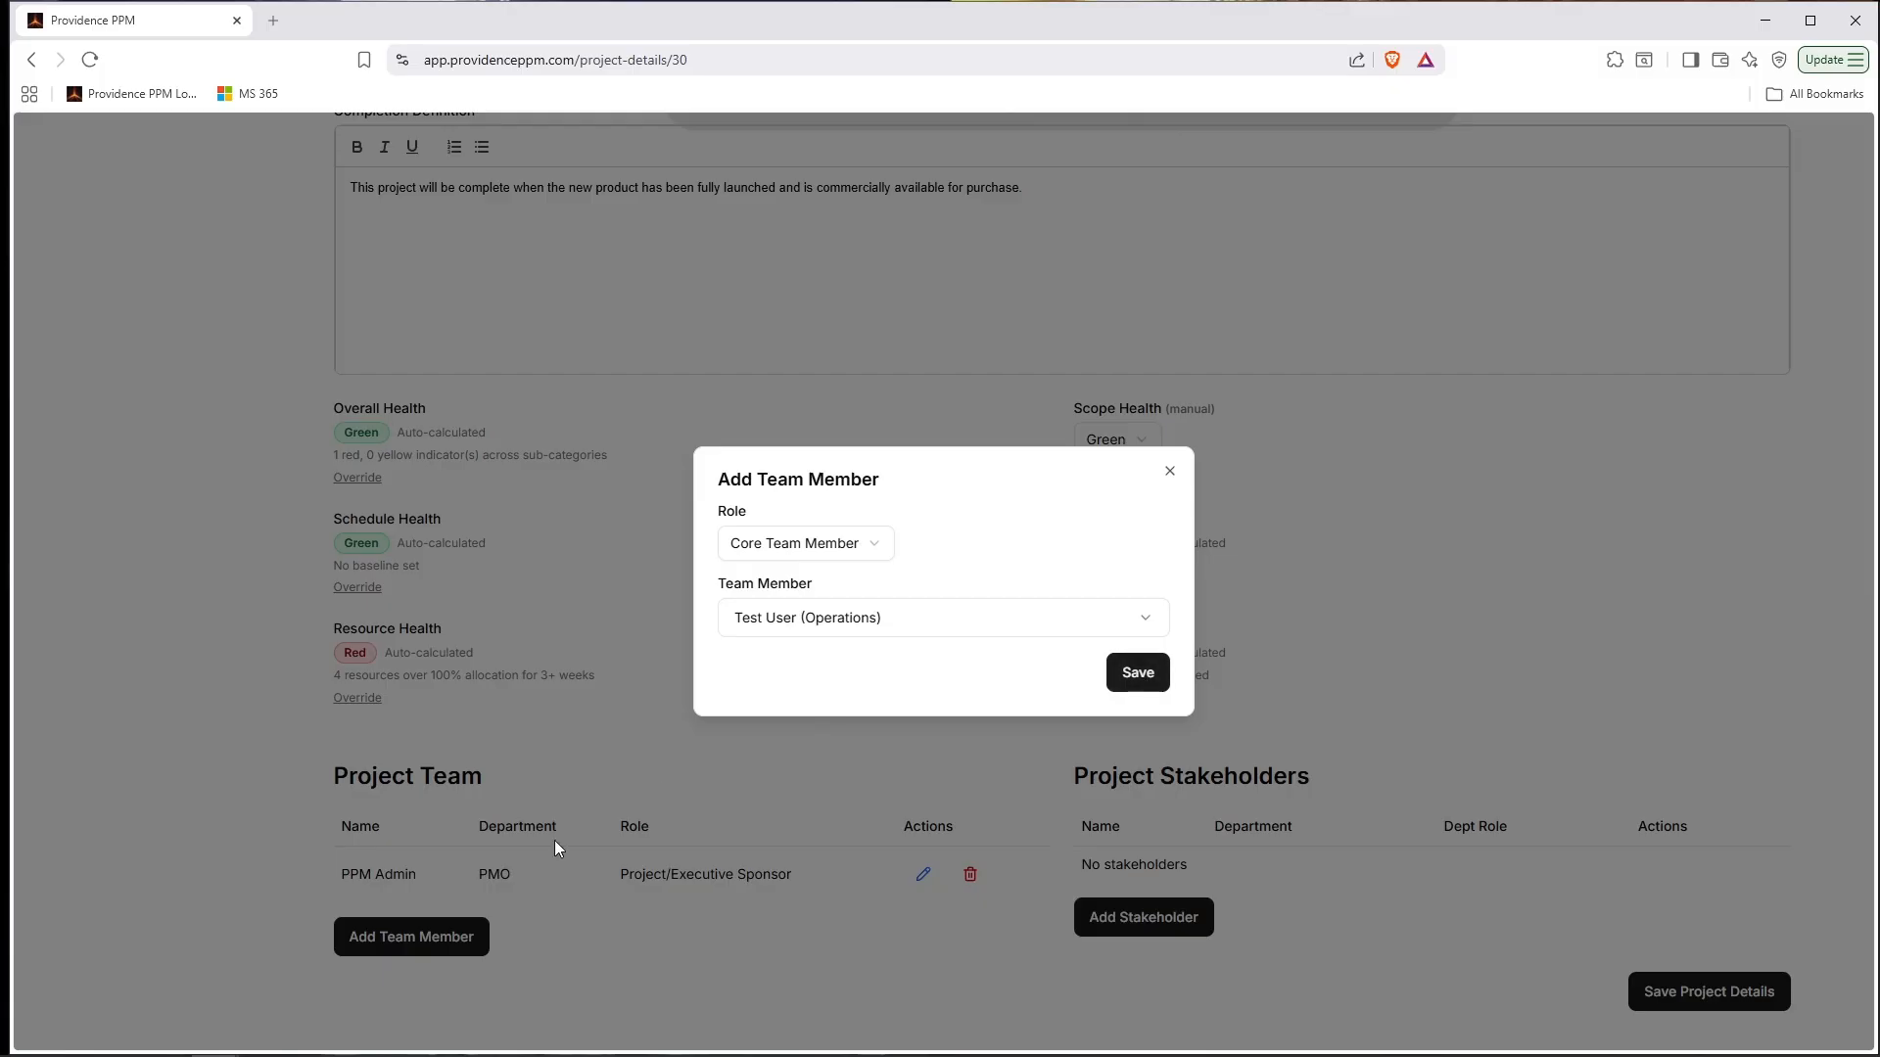
Add the third-listed Operations user to the Project Team as a Core Team Member and save.
left_click(412, 992)
left_click(798, 544)
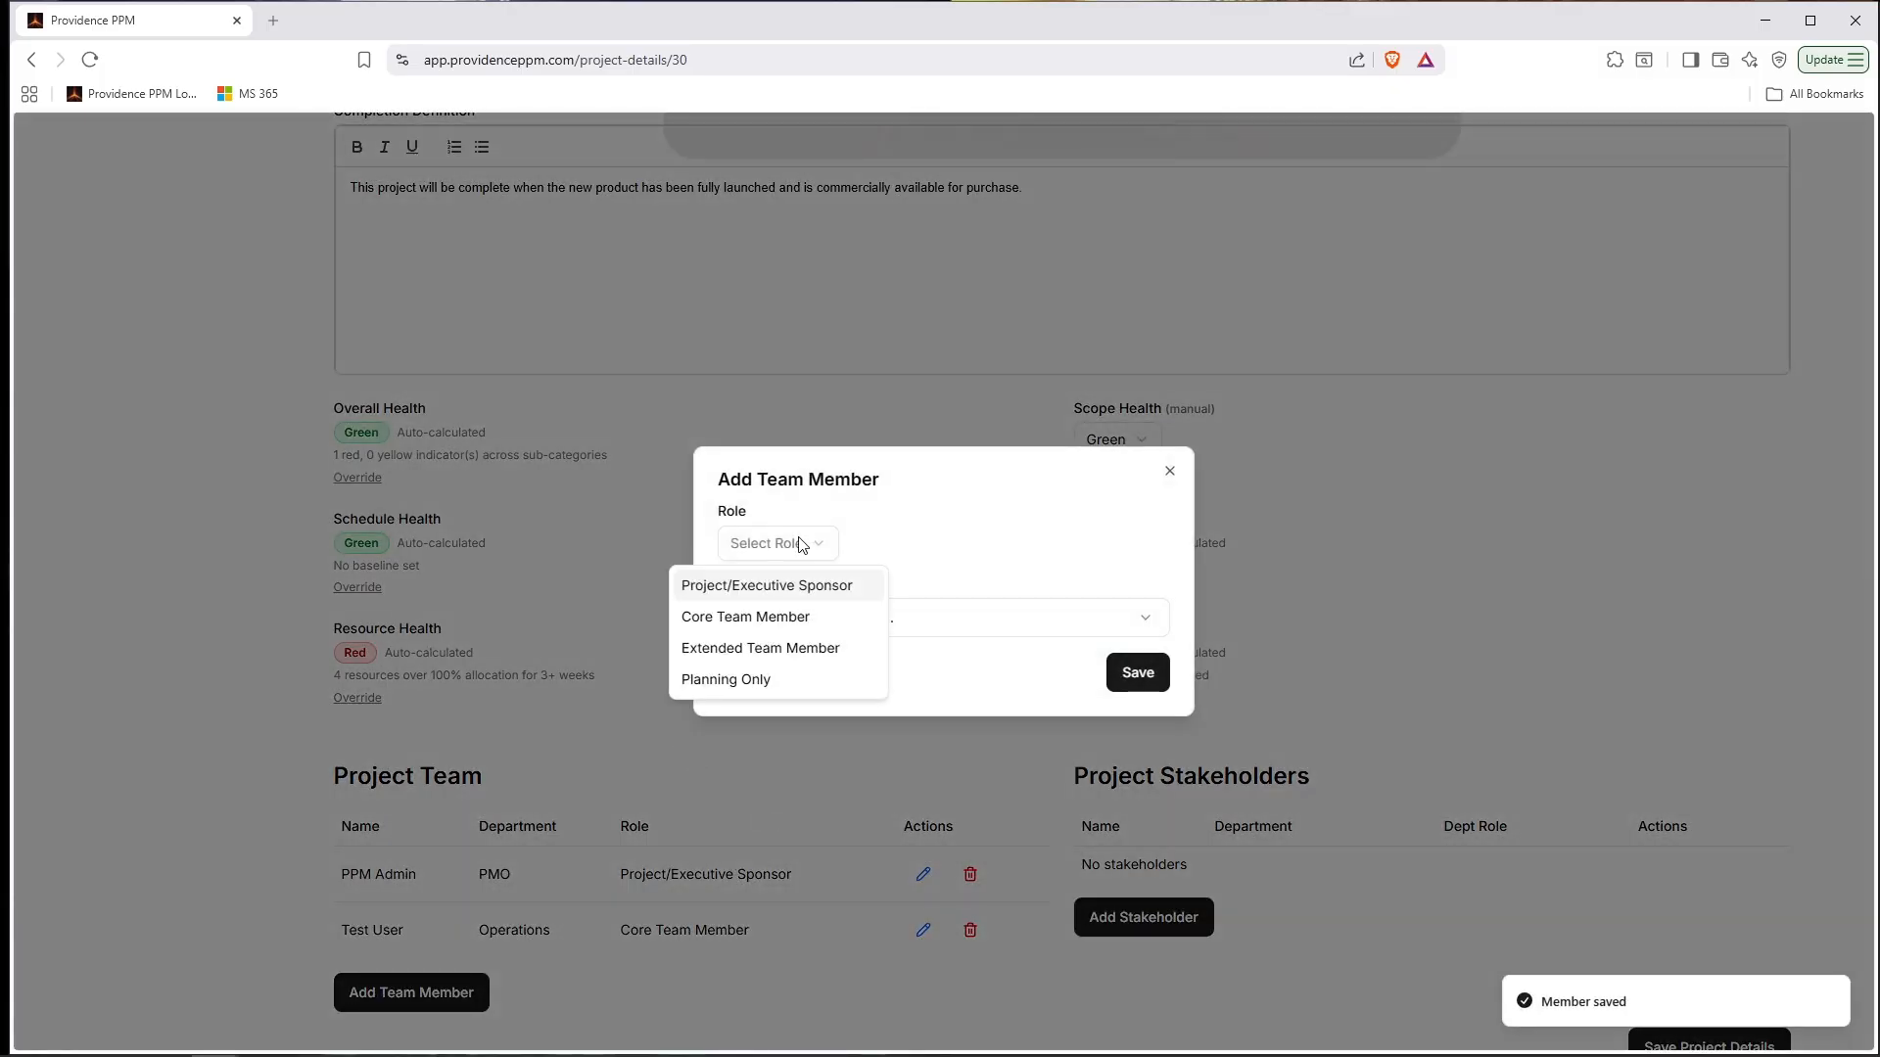
left_click(721, 630)
left_click(880, 627)
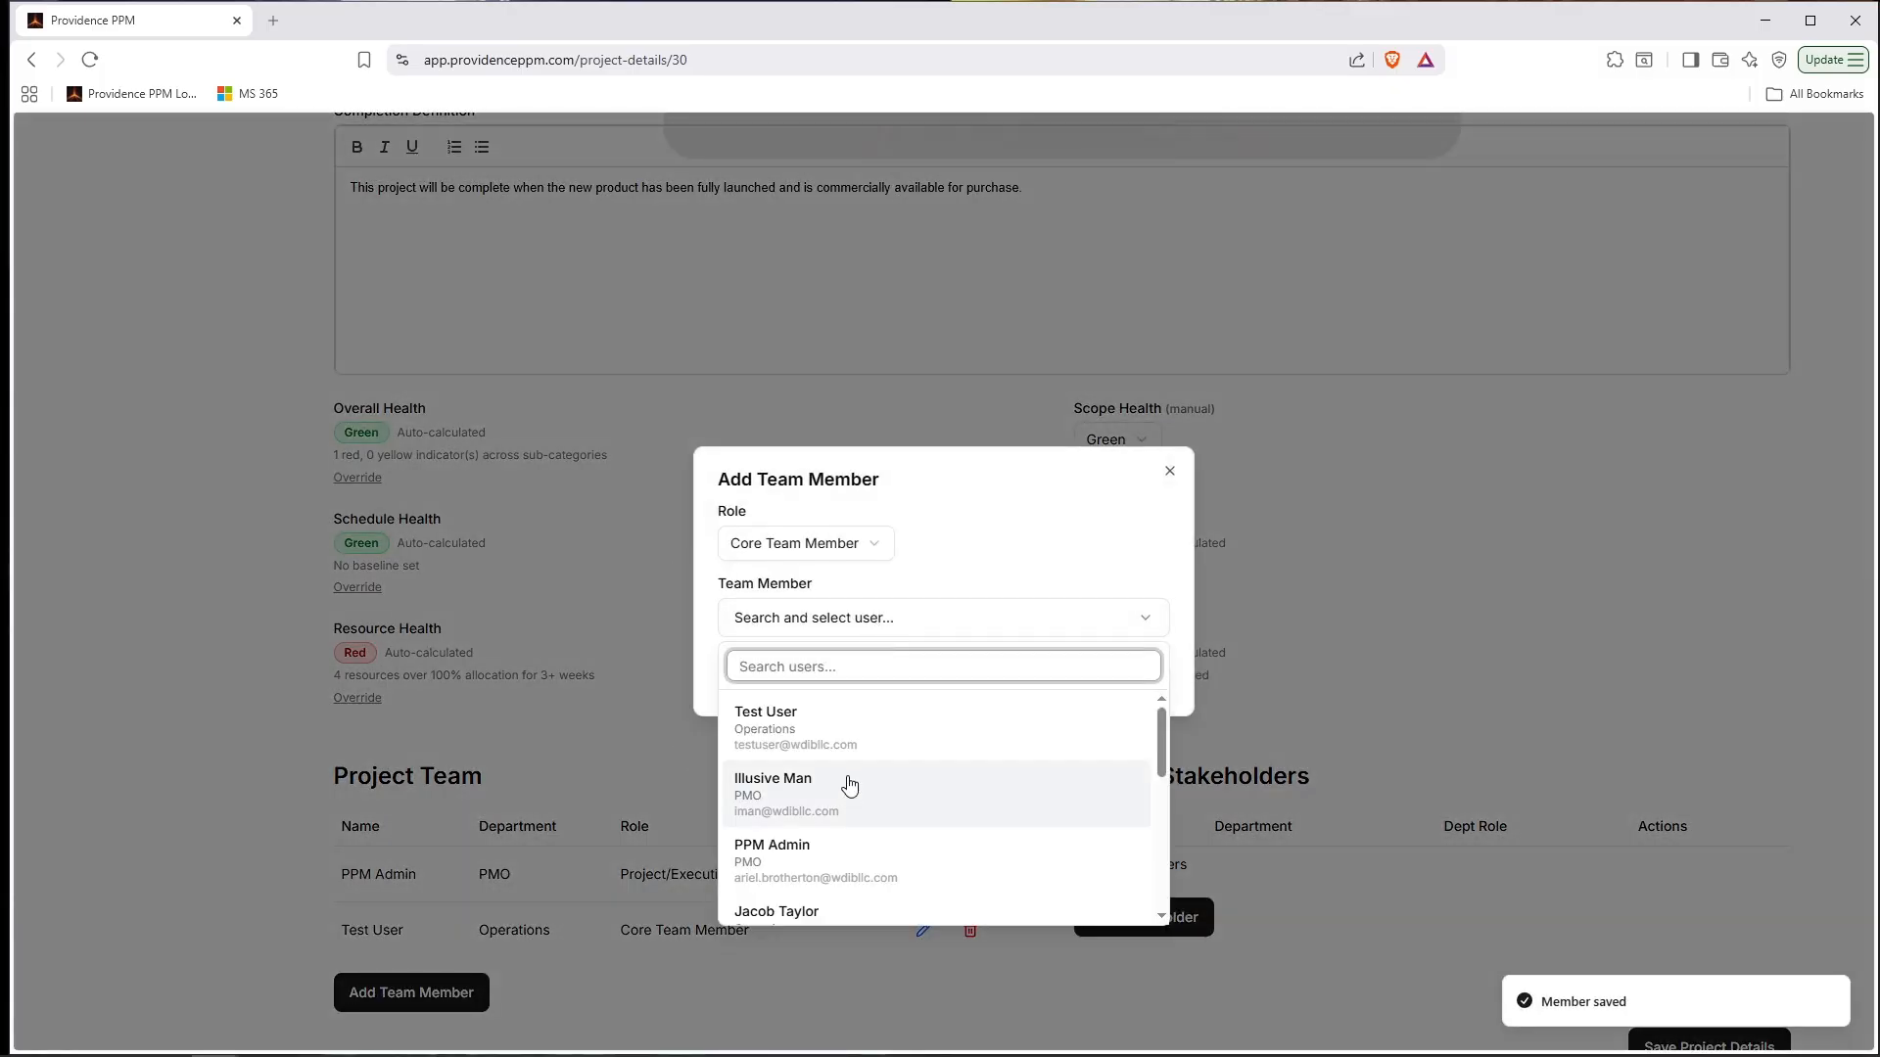
scroll(872, 771, "down", 3)
left_click(809, 894)
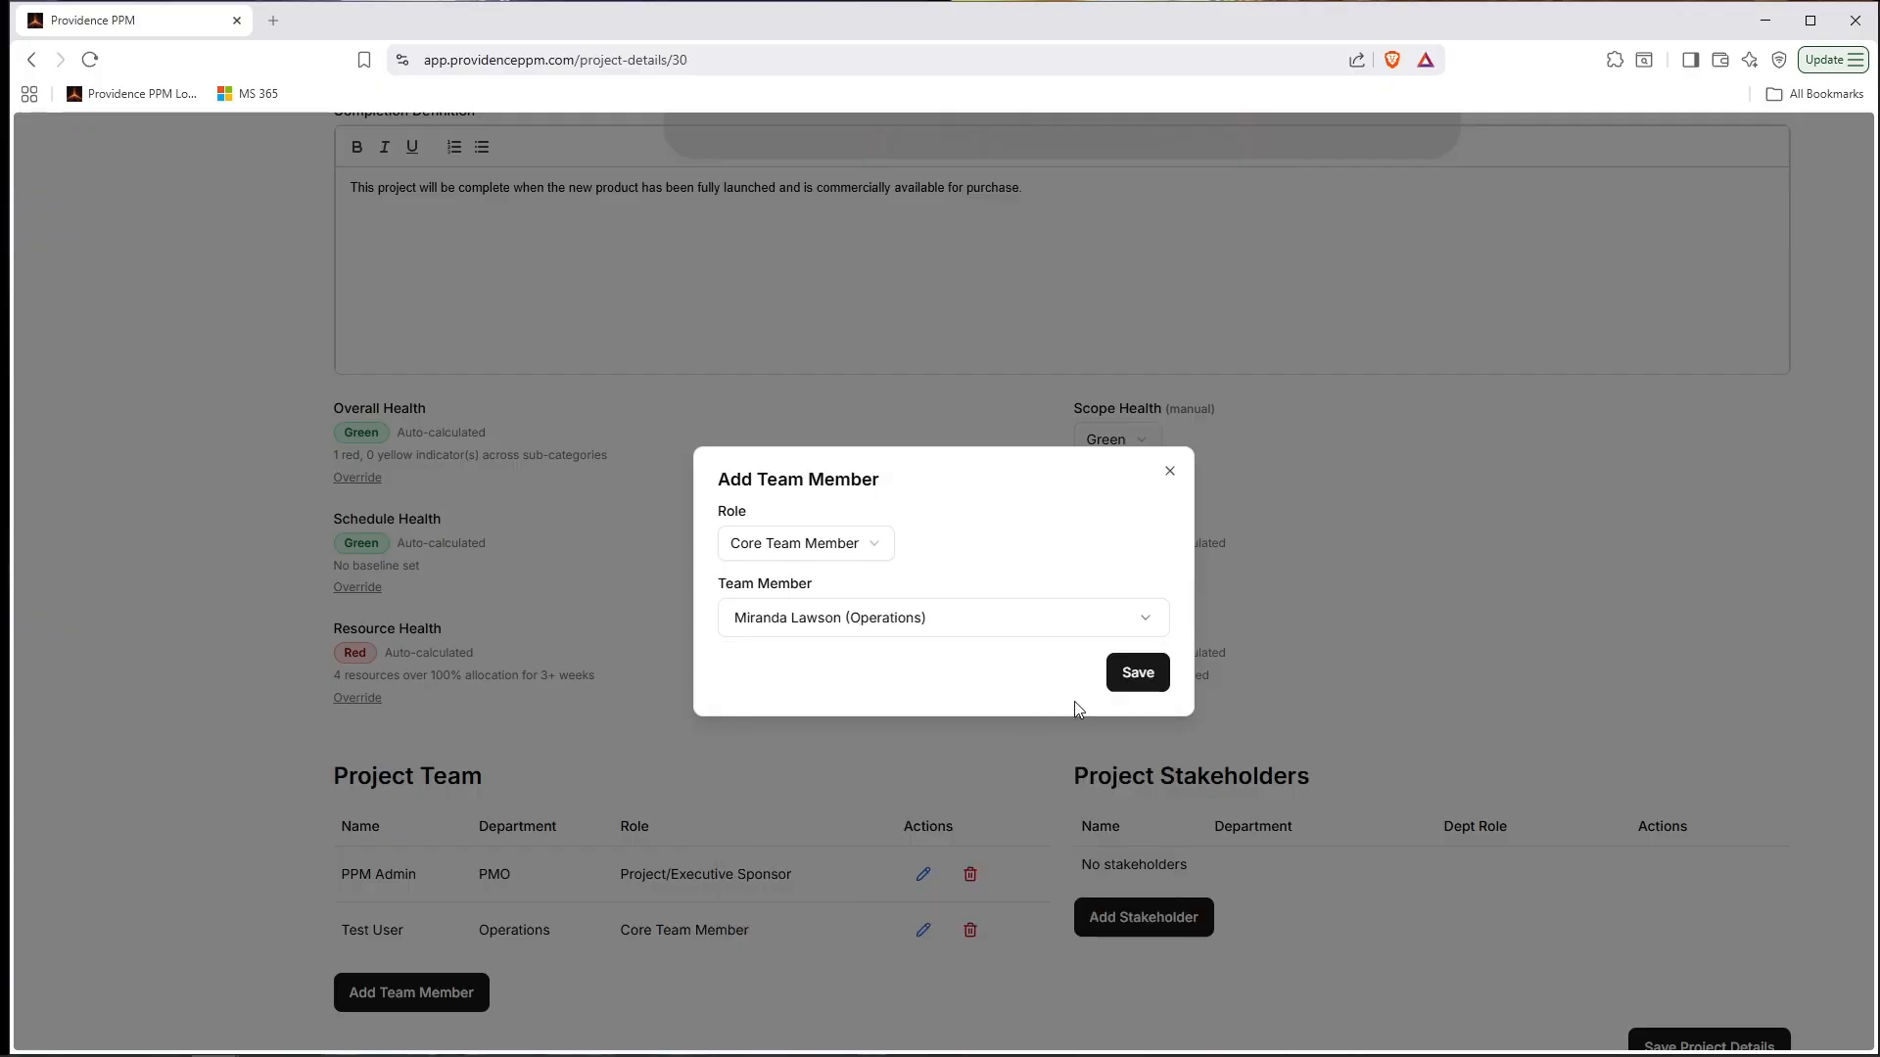
left_click(1138, 672)
Add the Operations user listed directly after PPM Admin to the Project Team as an Extended Team Member and save.
scroll(685, 783, "down", 1)
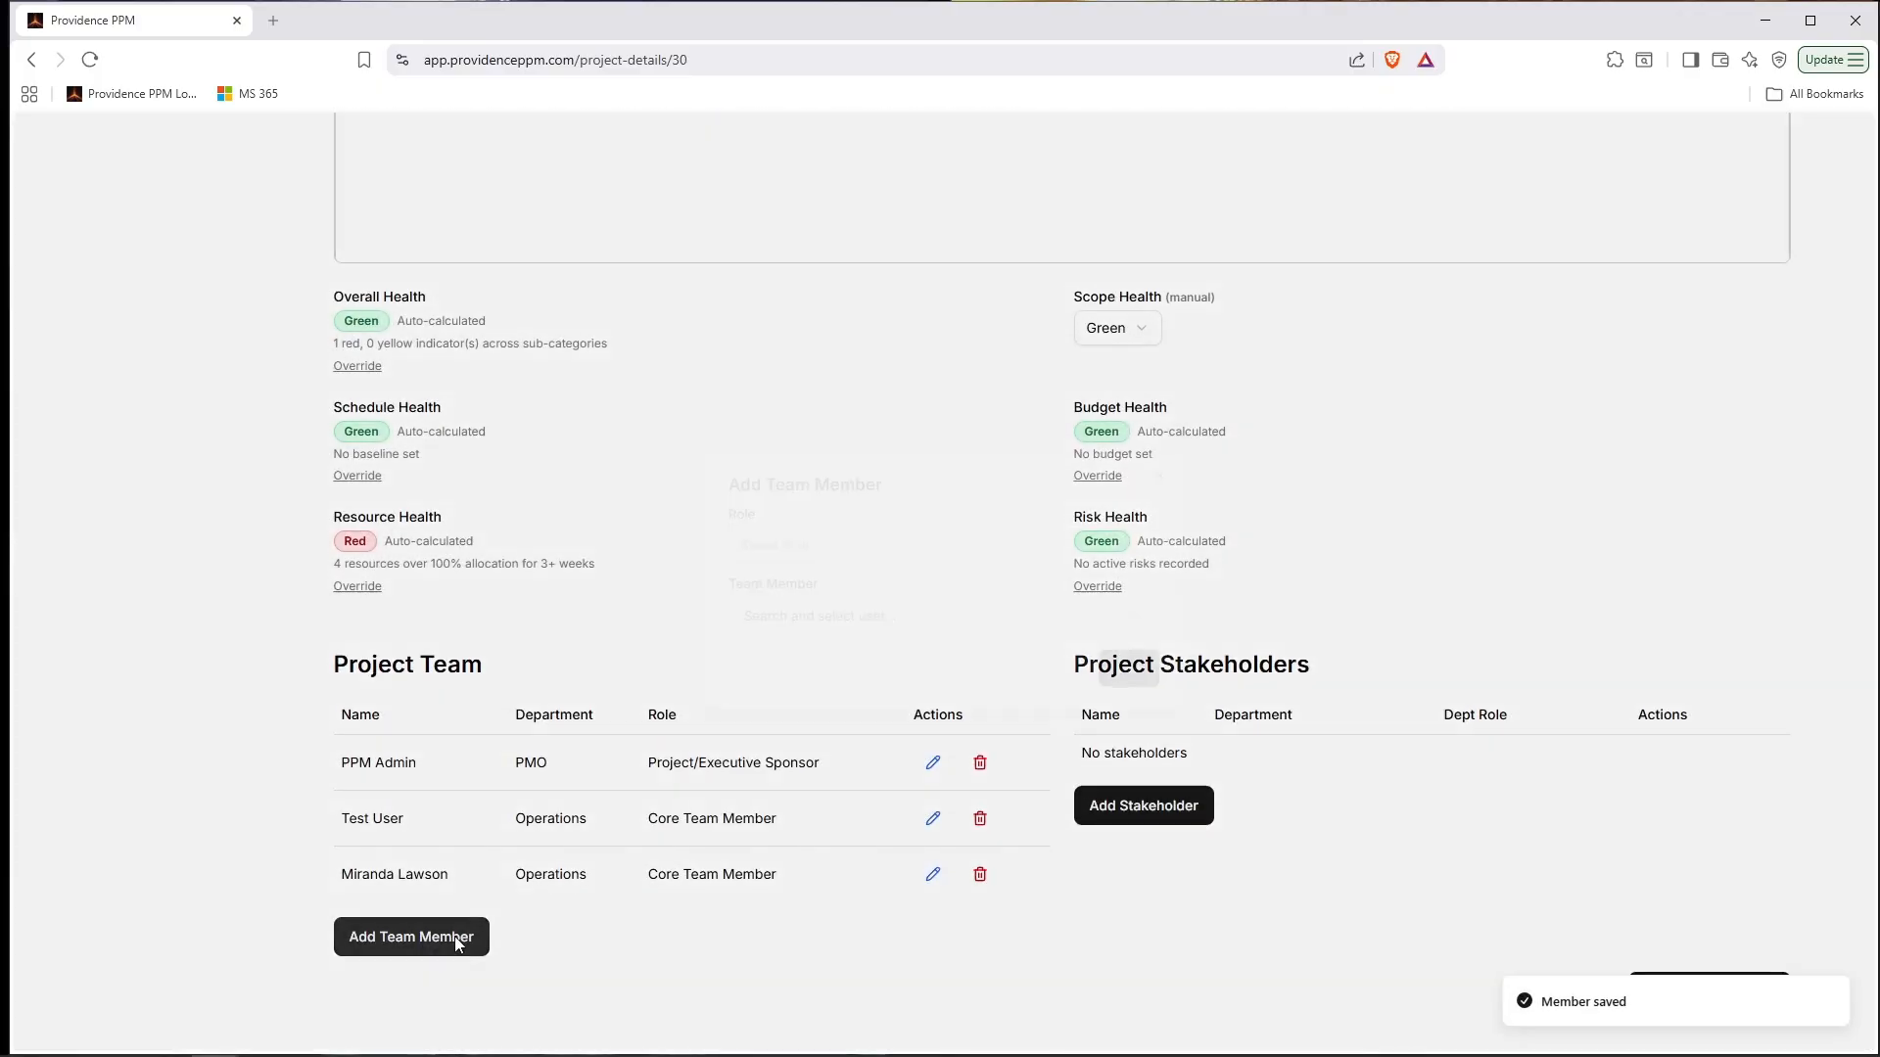
left_click(454, 936)
left_click(809, 542)
left_click(817, 649)
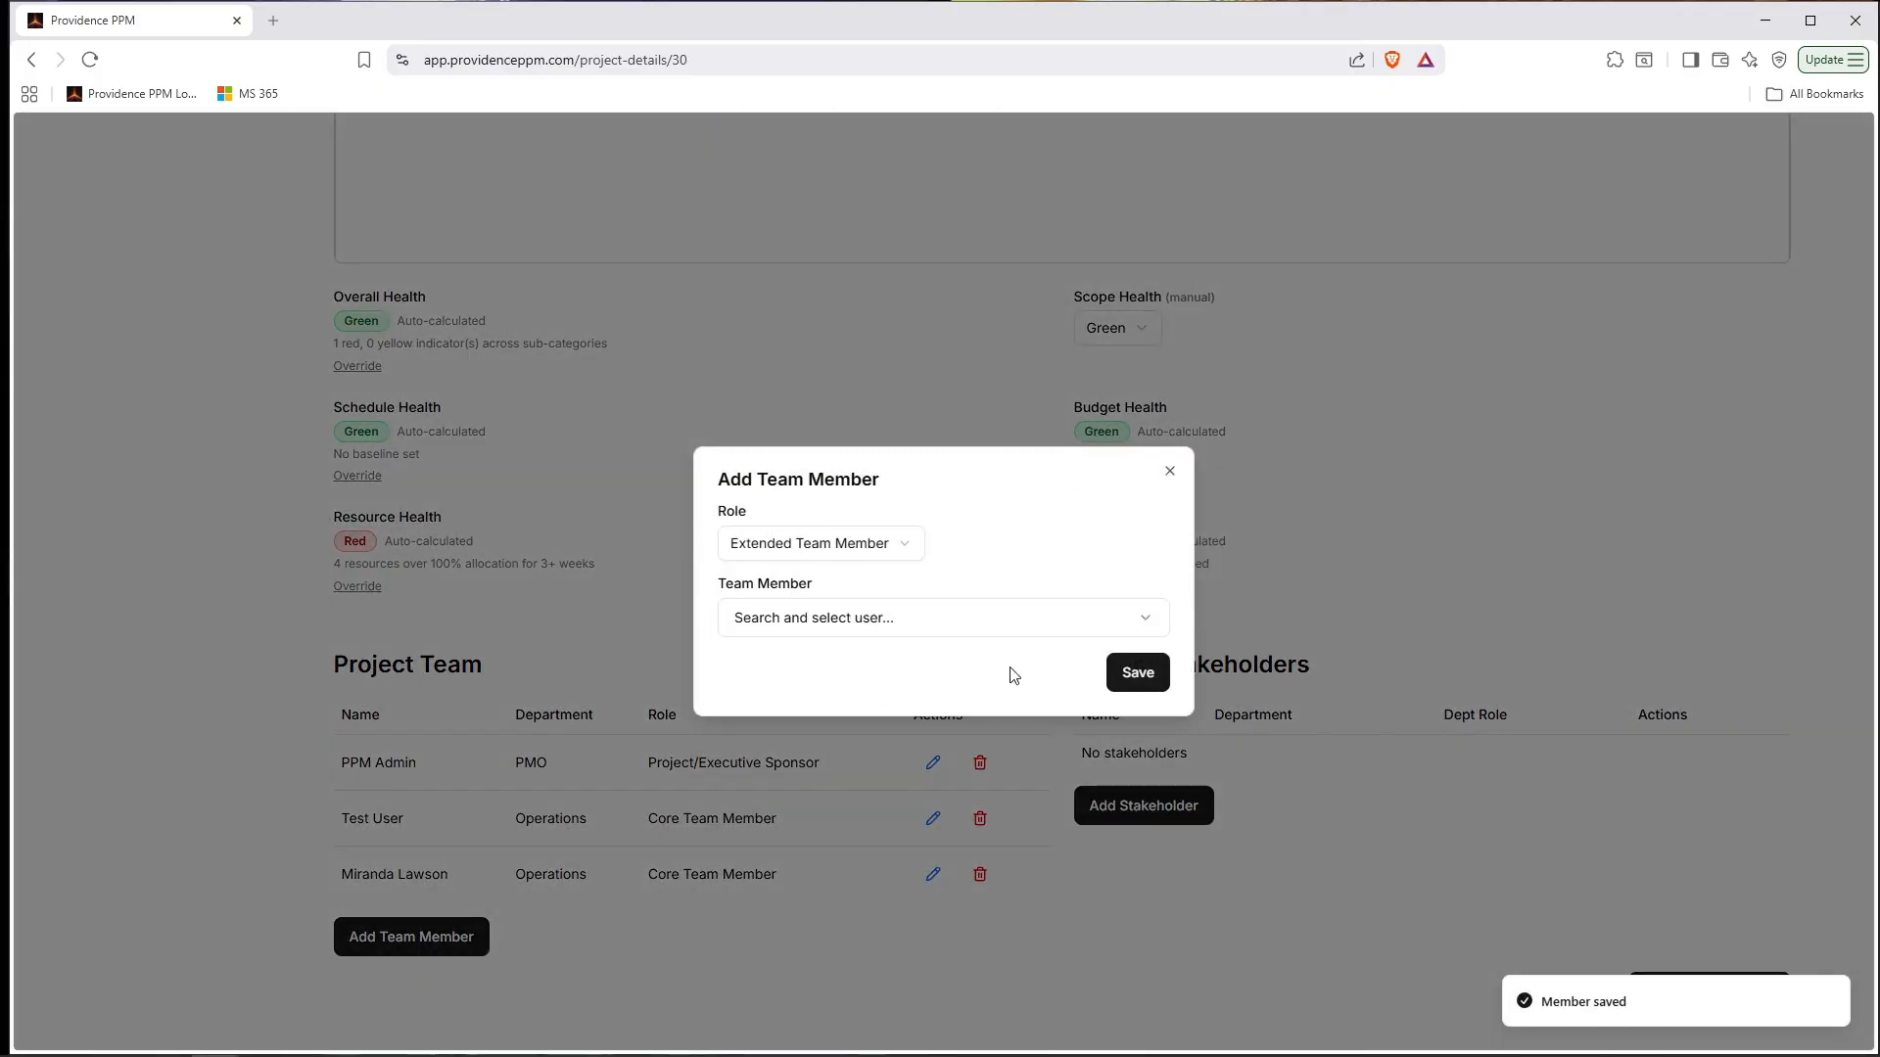
left_click(1046, 615)
scroll(882, 827, "down", 2)
left_click(828, 774)
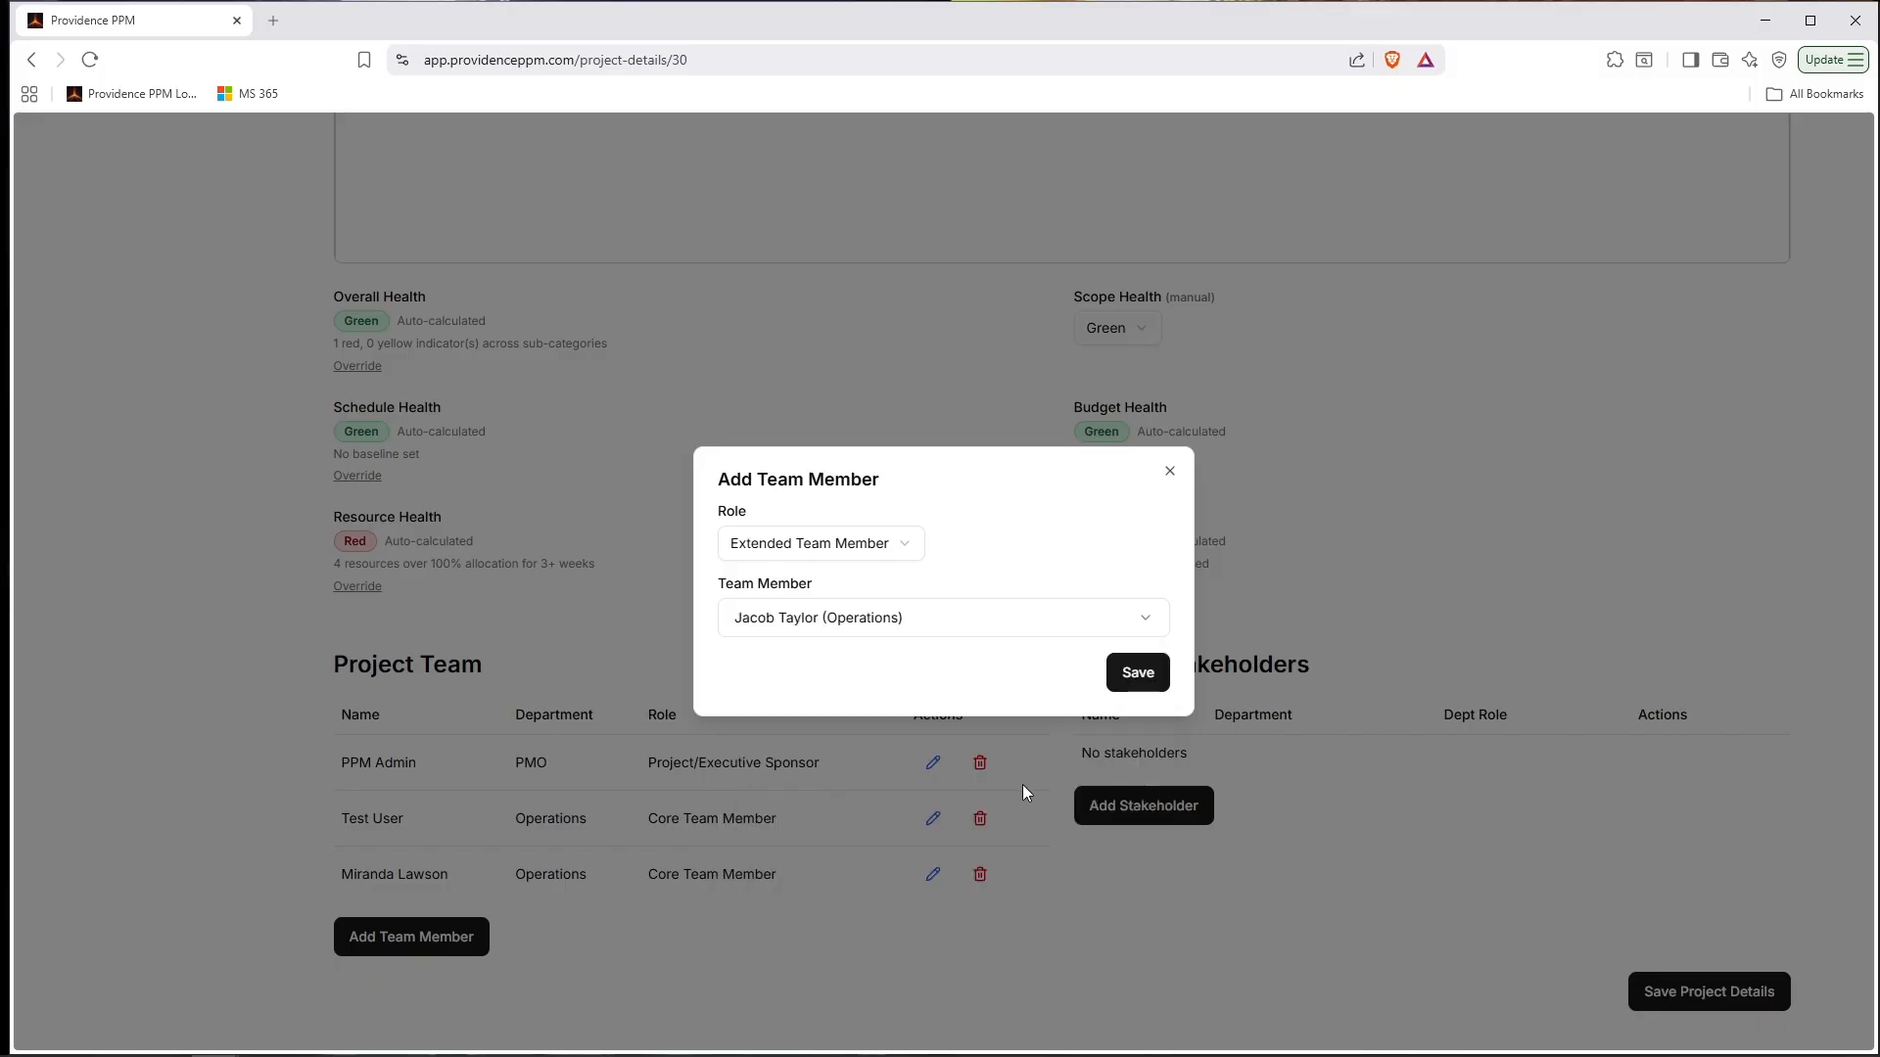
left_click(1137, 676)
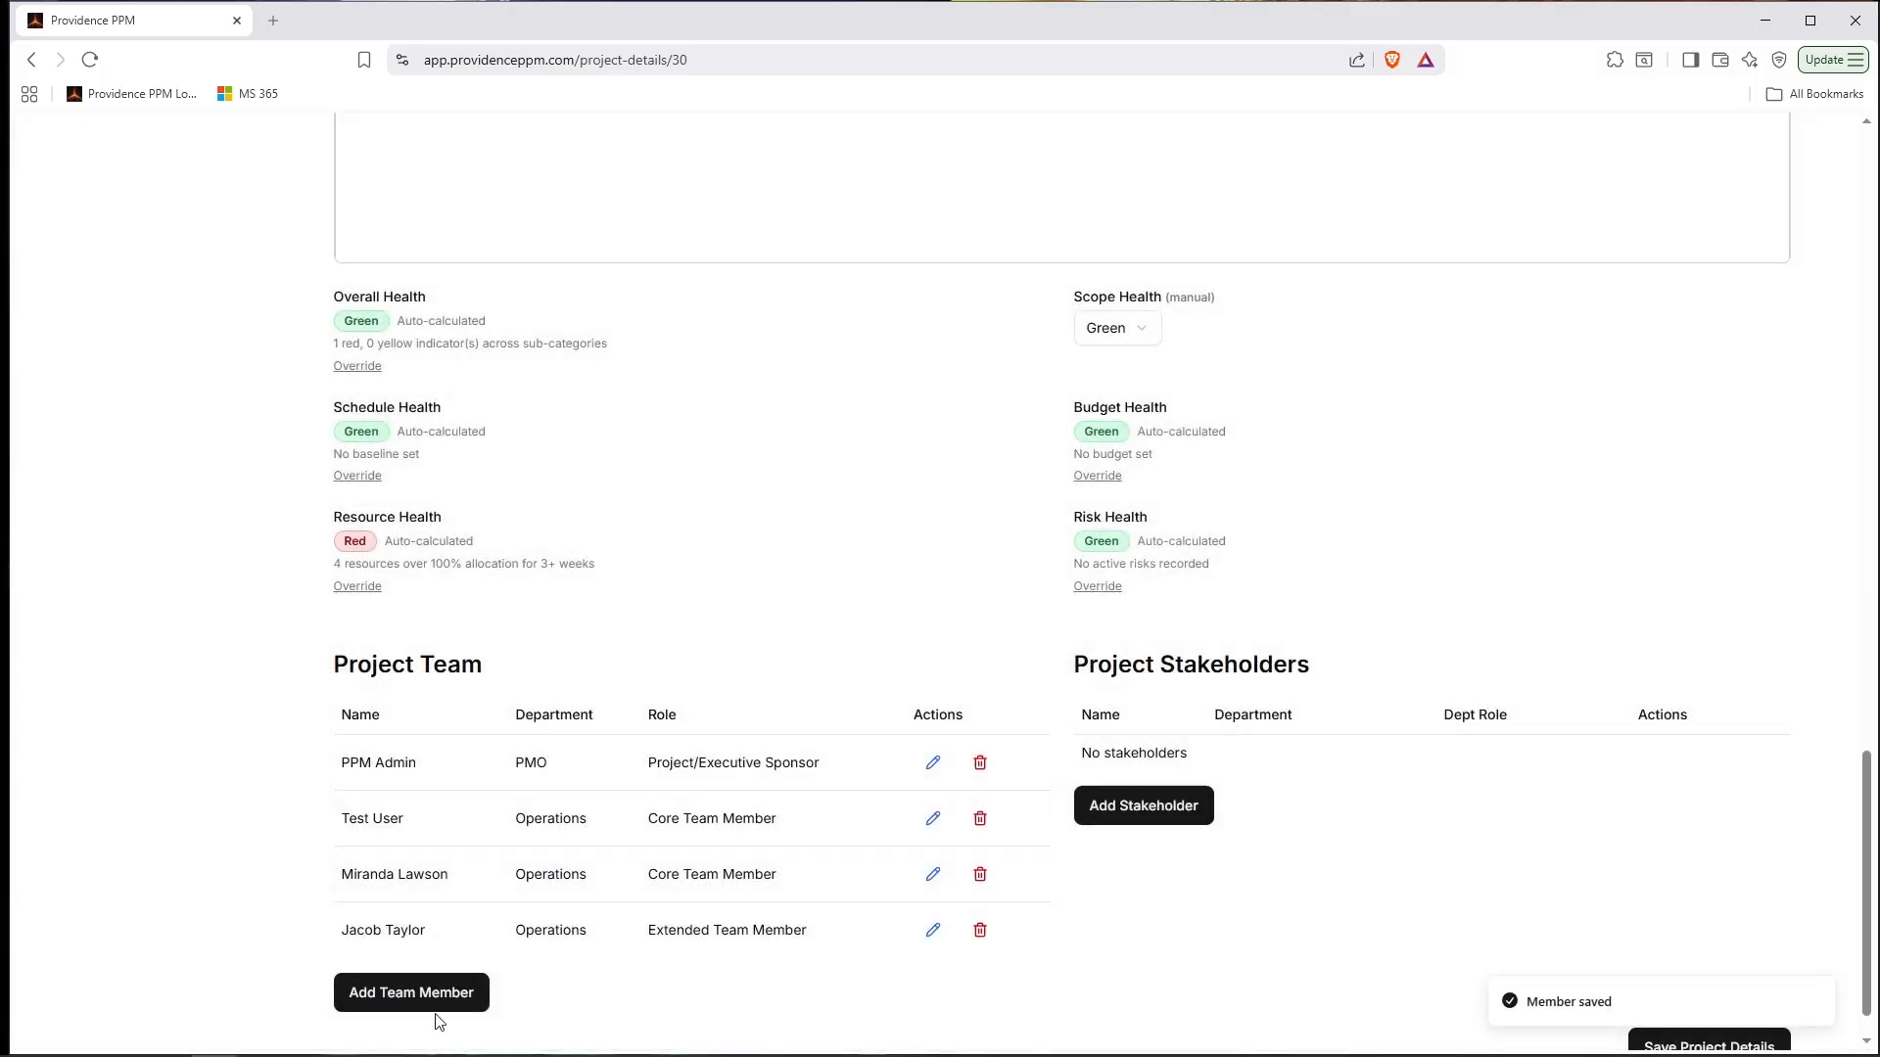
Search the users for "lia" and add the matching R&D user to the Project Team as a Core Team Member.
left_click(450, 993)
left_click(752, 551)
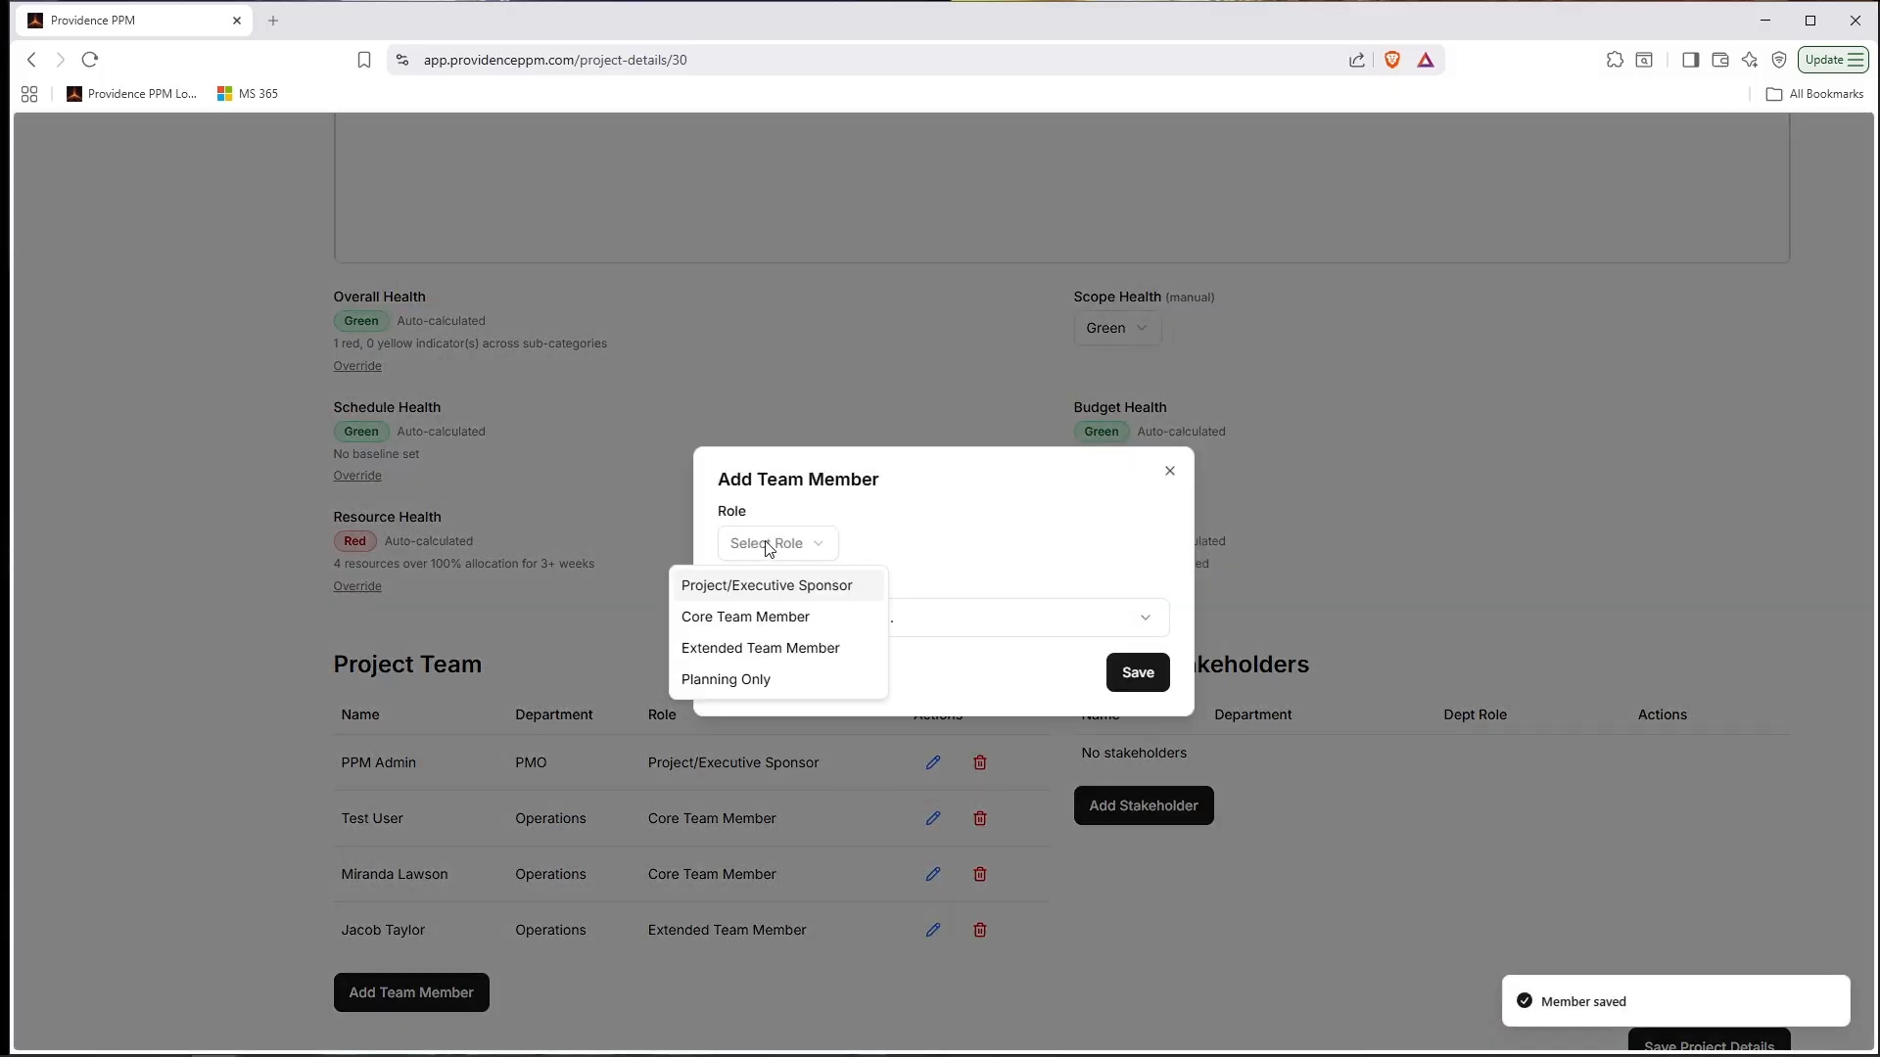
left_click(755, 617)
left_click(1028, 619)
scroll(881, 827, "down", 2)
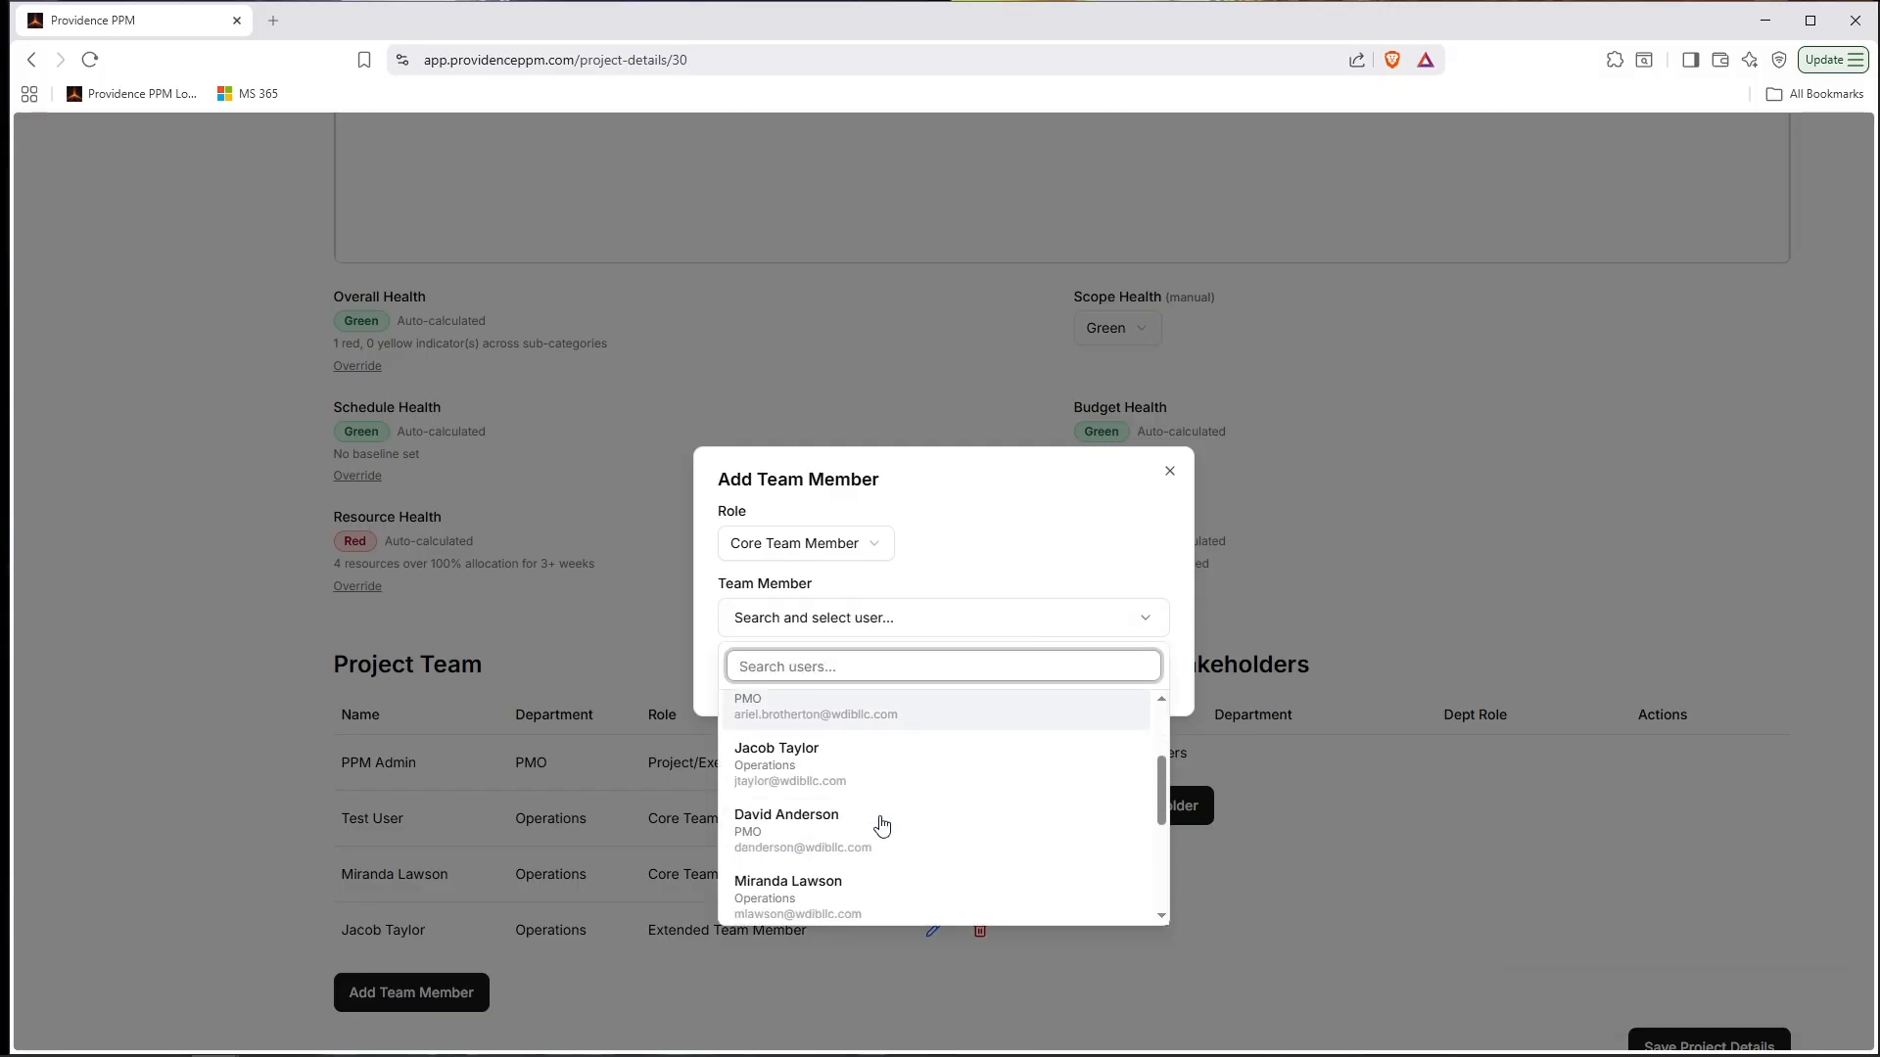
type("lia")
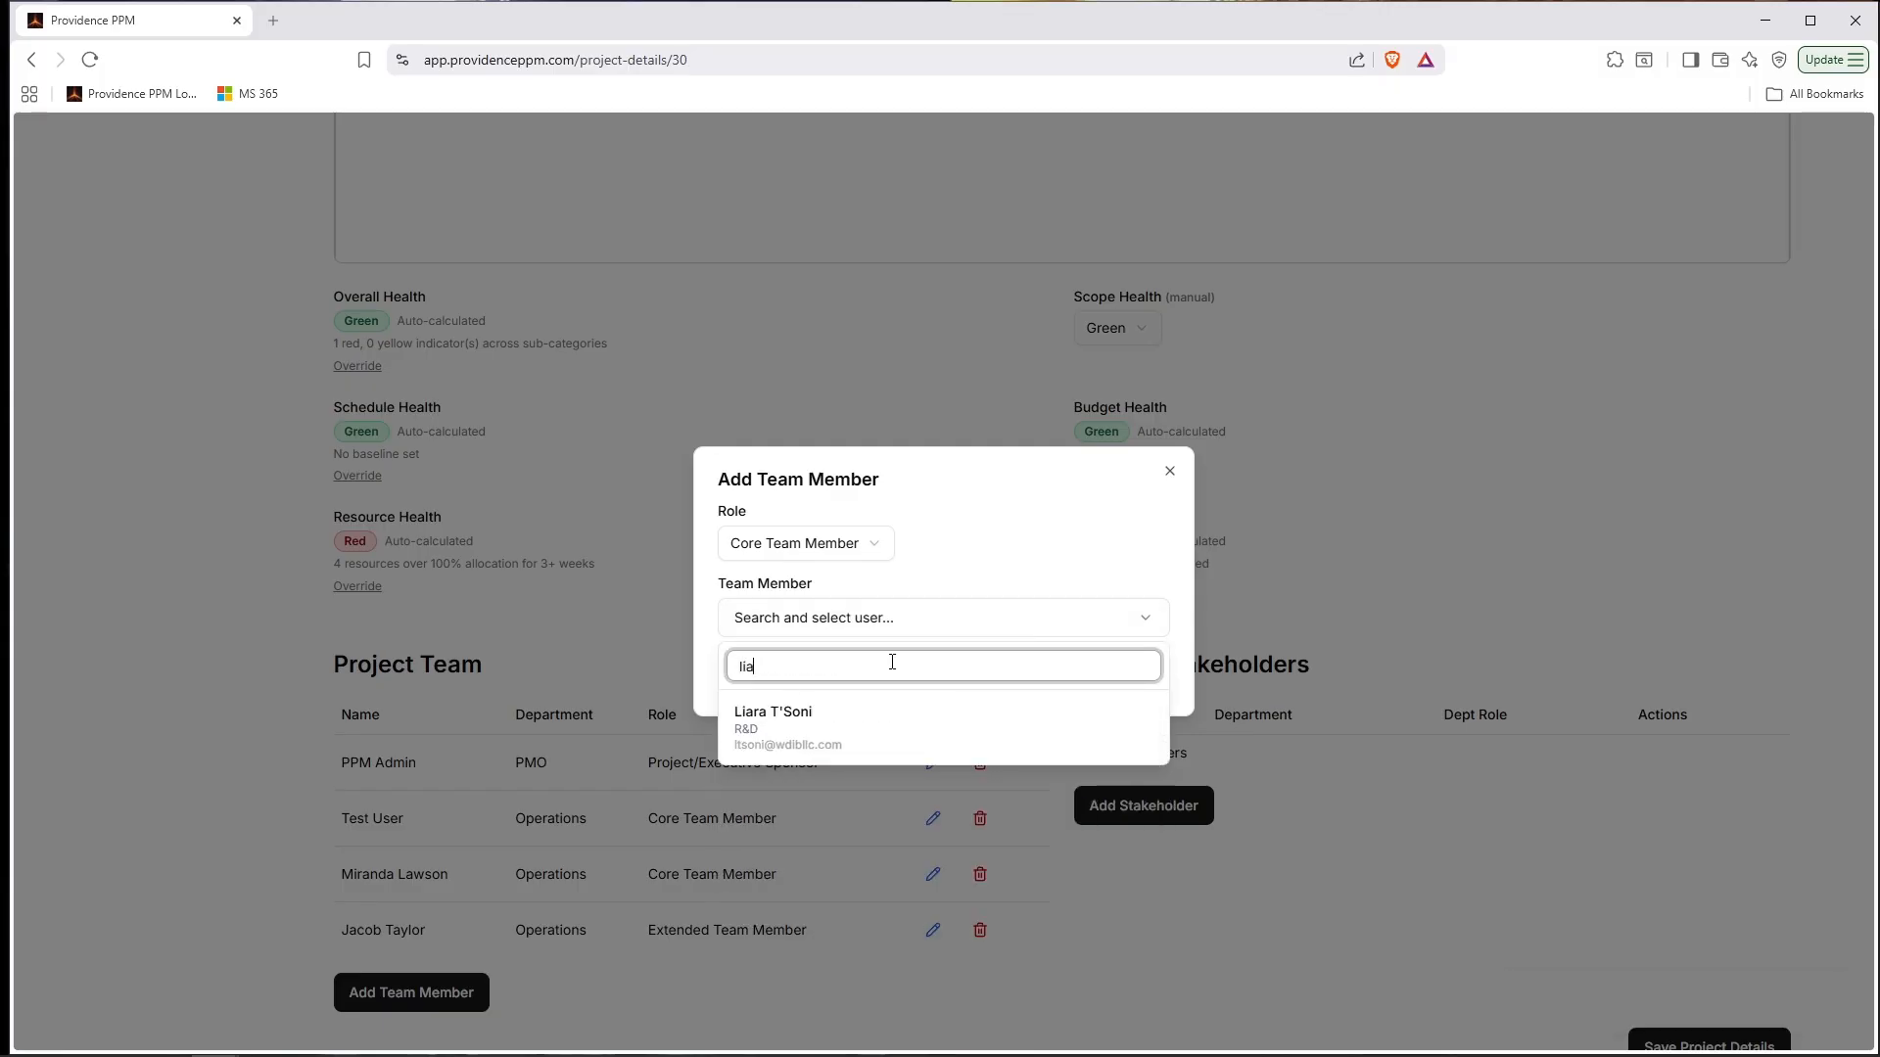
left_click(840, 729)
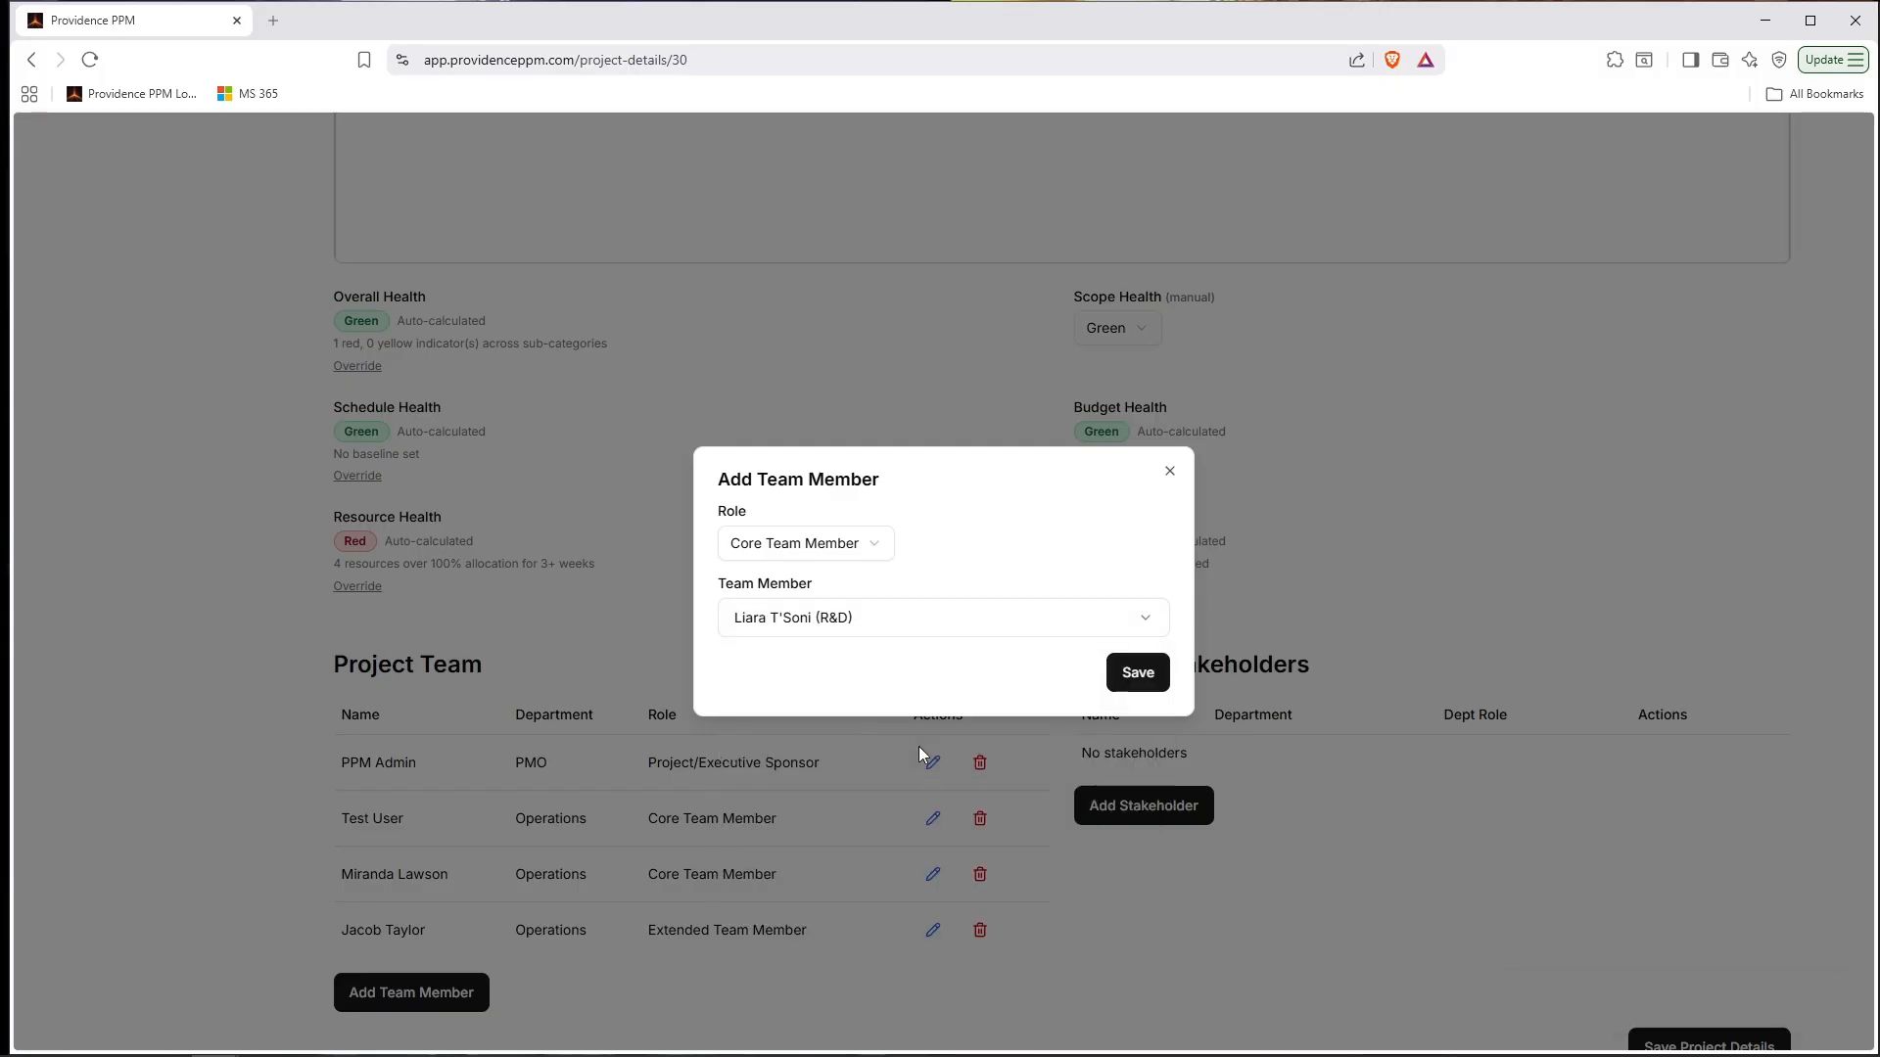
left_click(1126, 678)
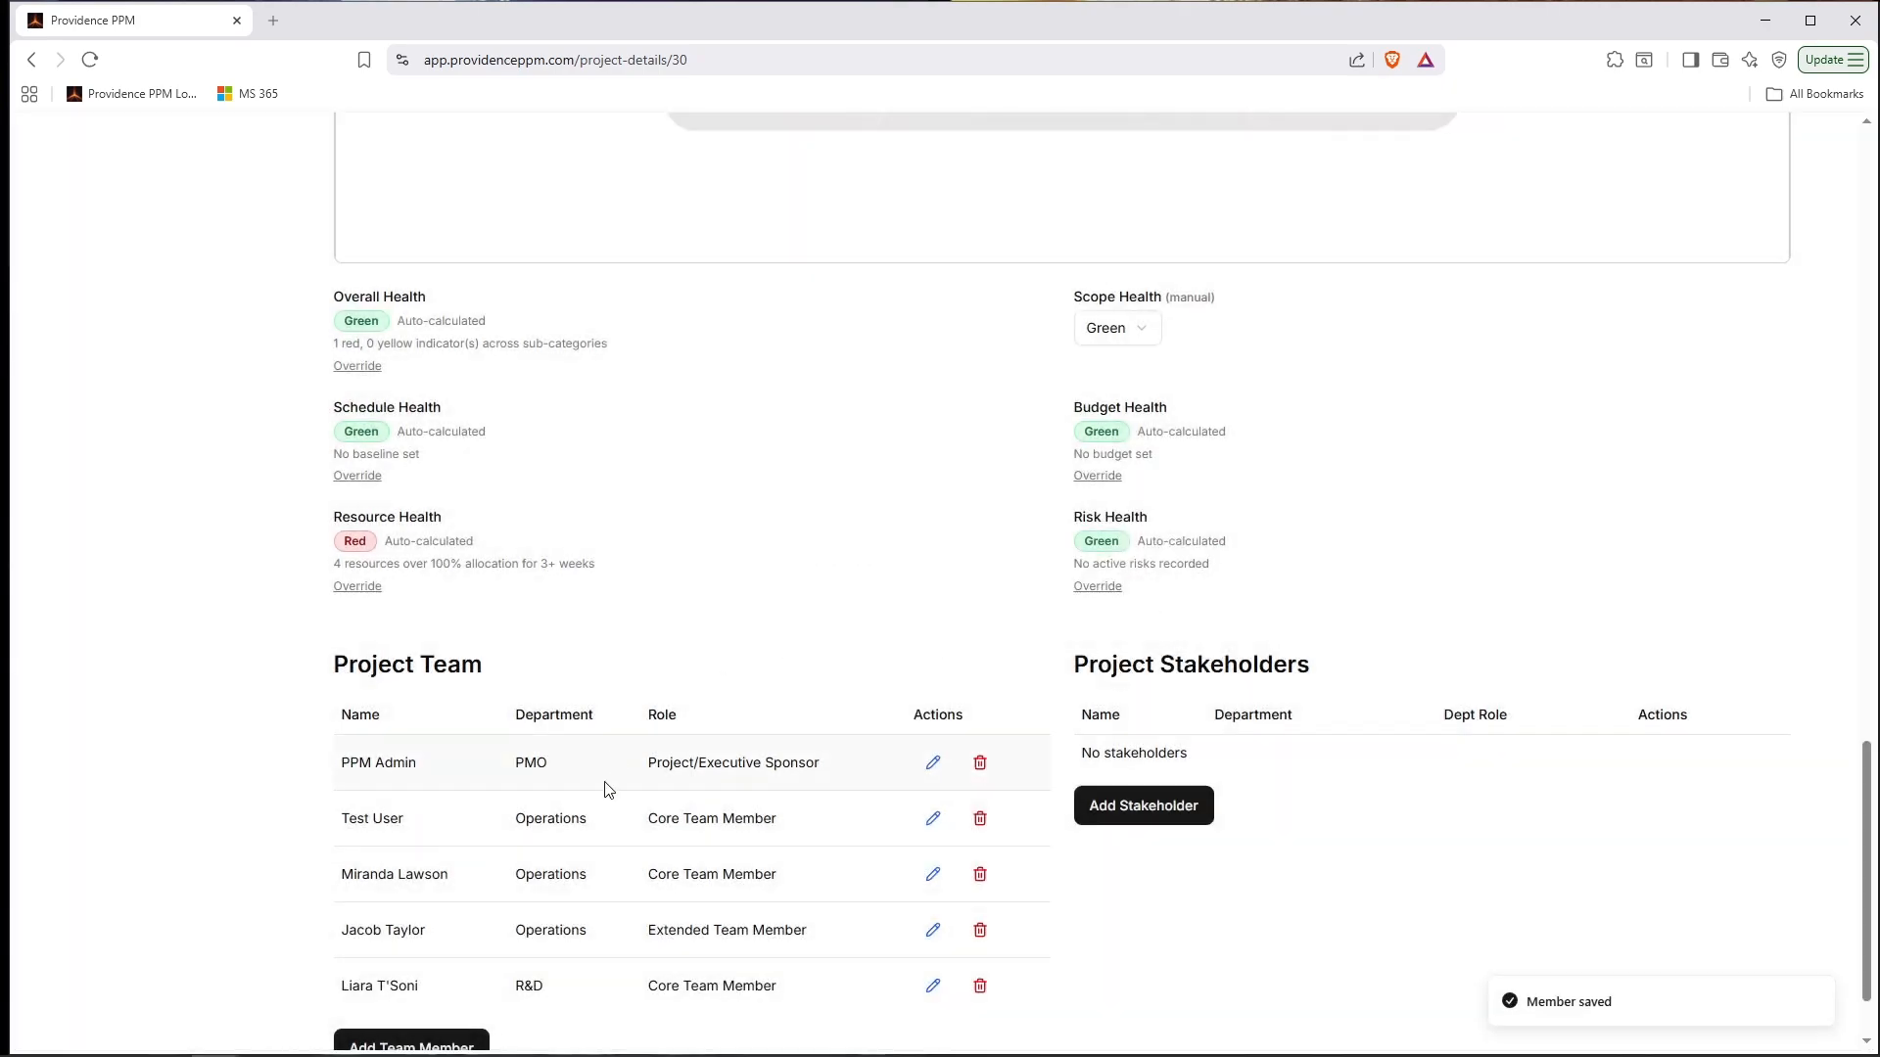
Add the planning resource Sterilization Inc to the Project Team with the Planning Only role and save.
scroll(490, 861, "down", 2)
left_click(416, 948)
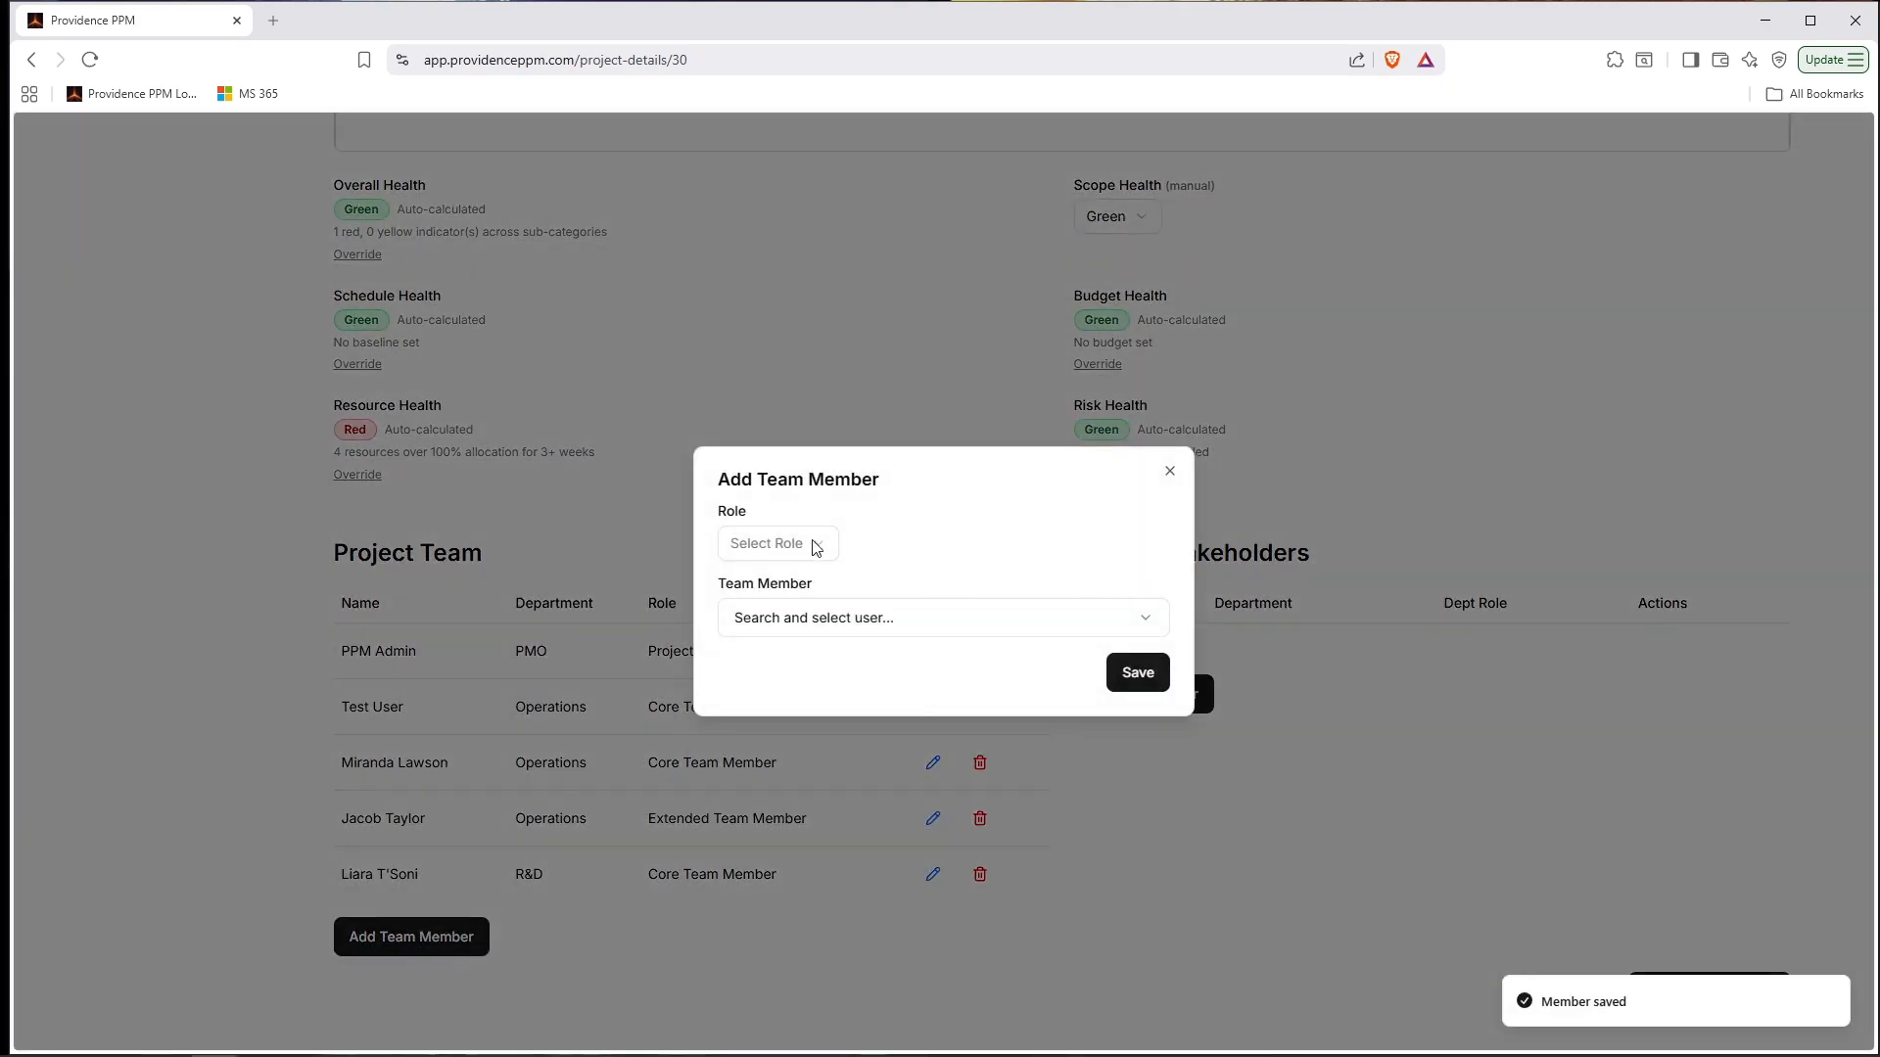
left_click(816, 549)
left_click(747, 682)
left_click(855, 642)
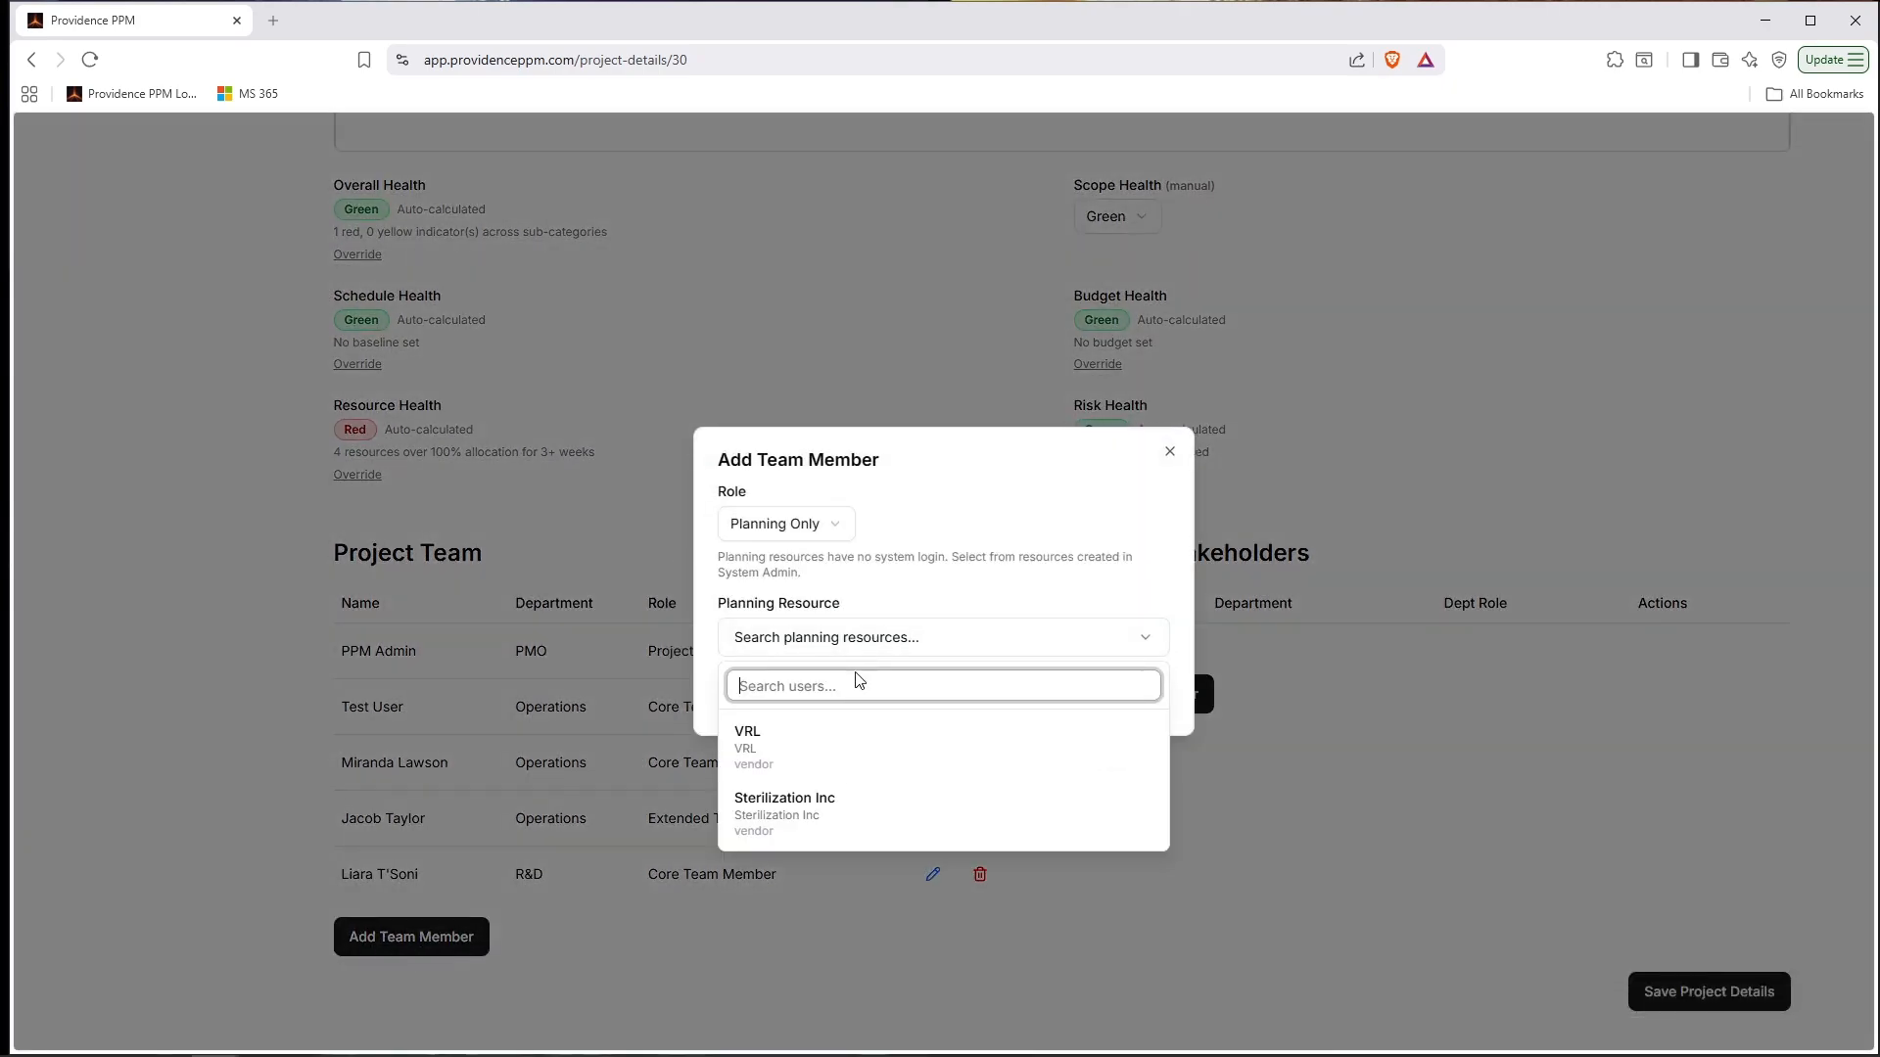
left_click(868, 820)
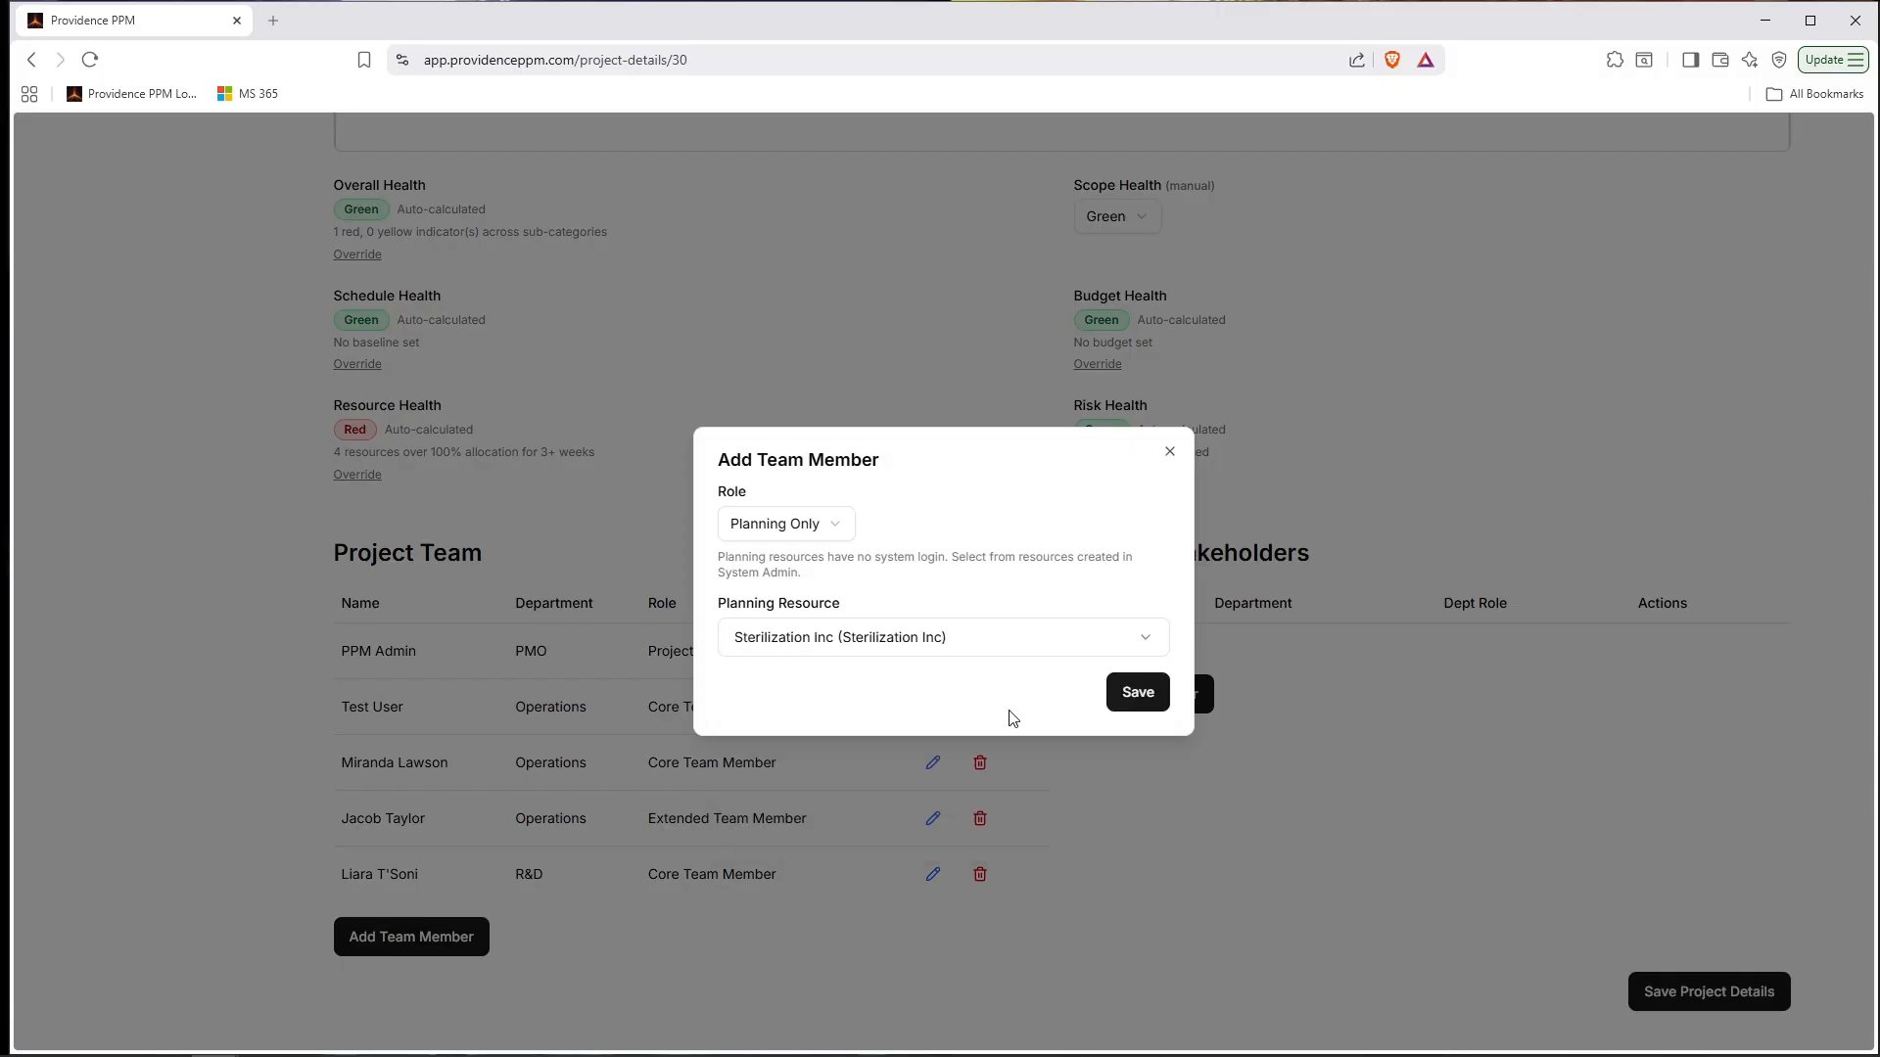
left_click(1138, 693)
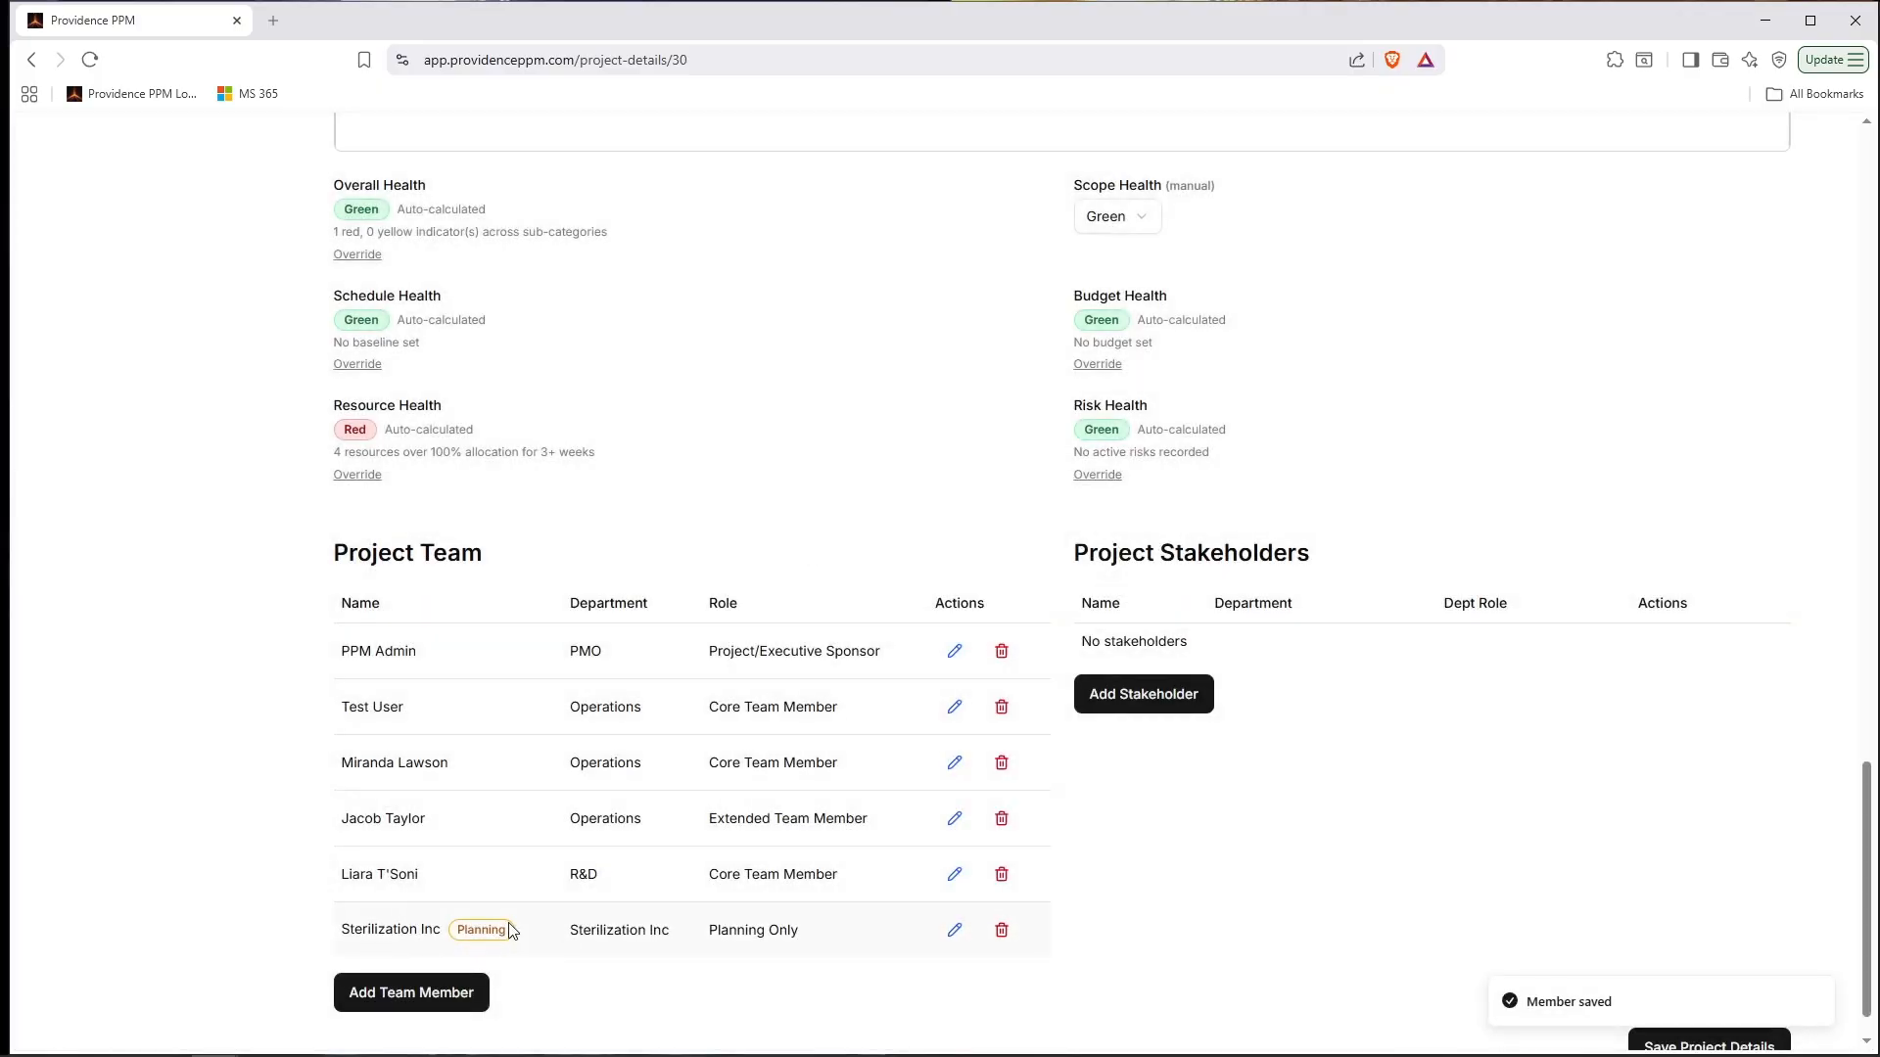
Add the third-listed PMO user as a project stakeholder and save.
left_click(1160, 703)
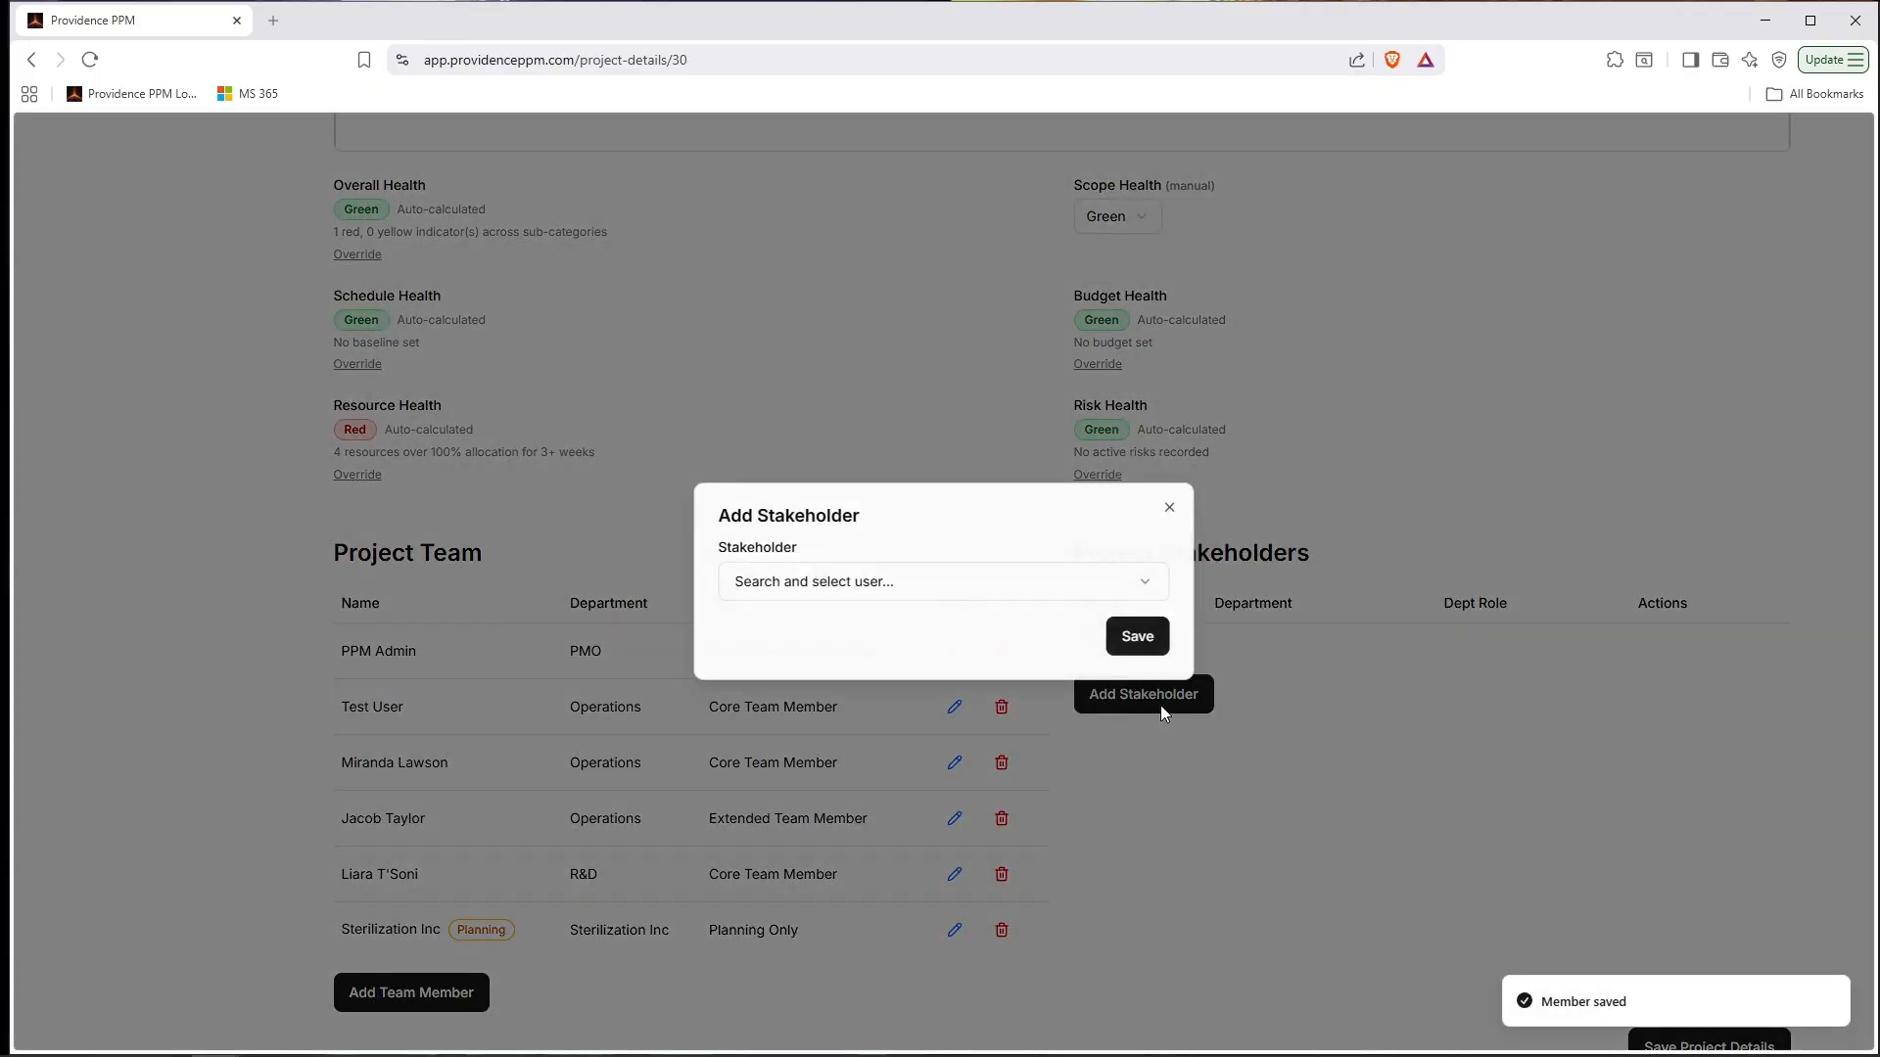
left_click(974, 588)
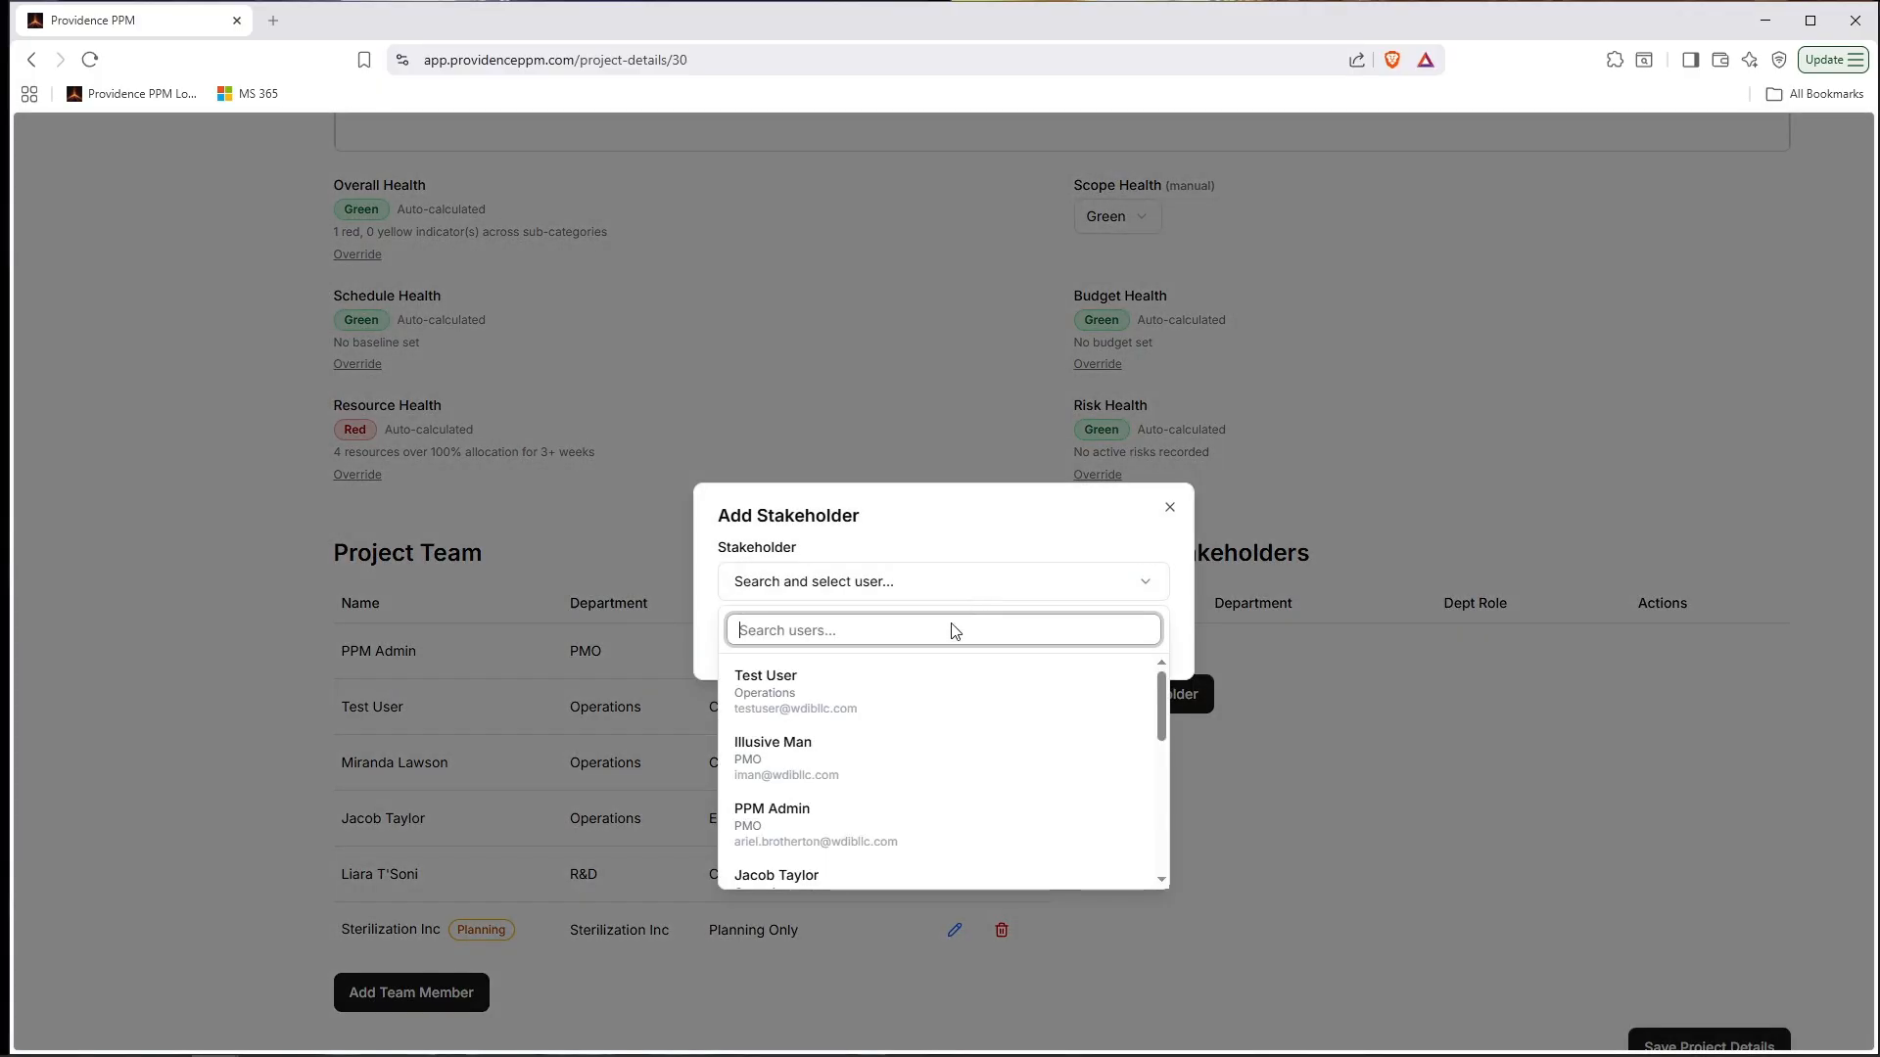
scroll(1036, 744, "down", 2)
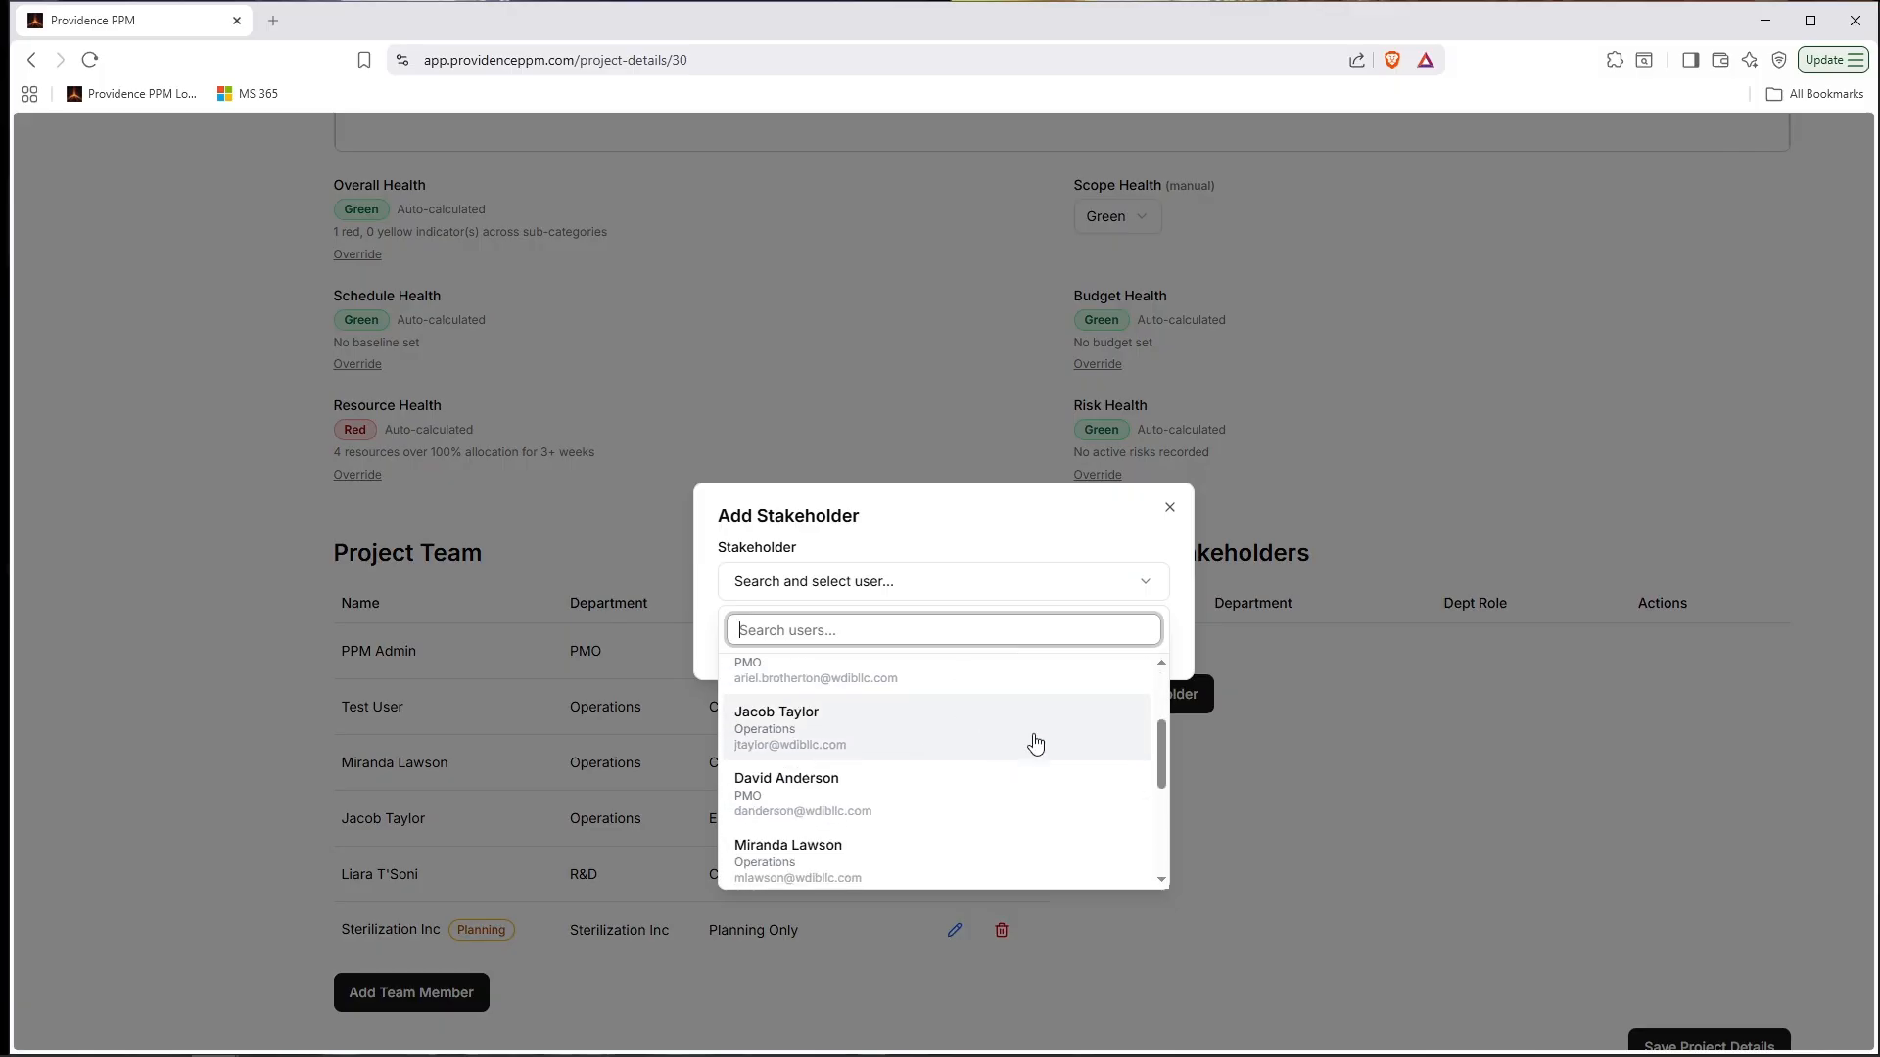
left_click(907, 789)
left_click(1133, 635)
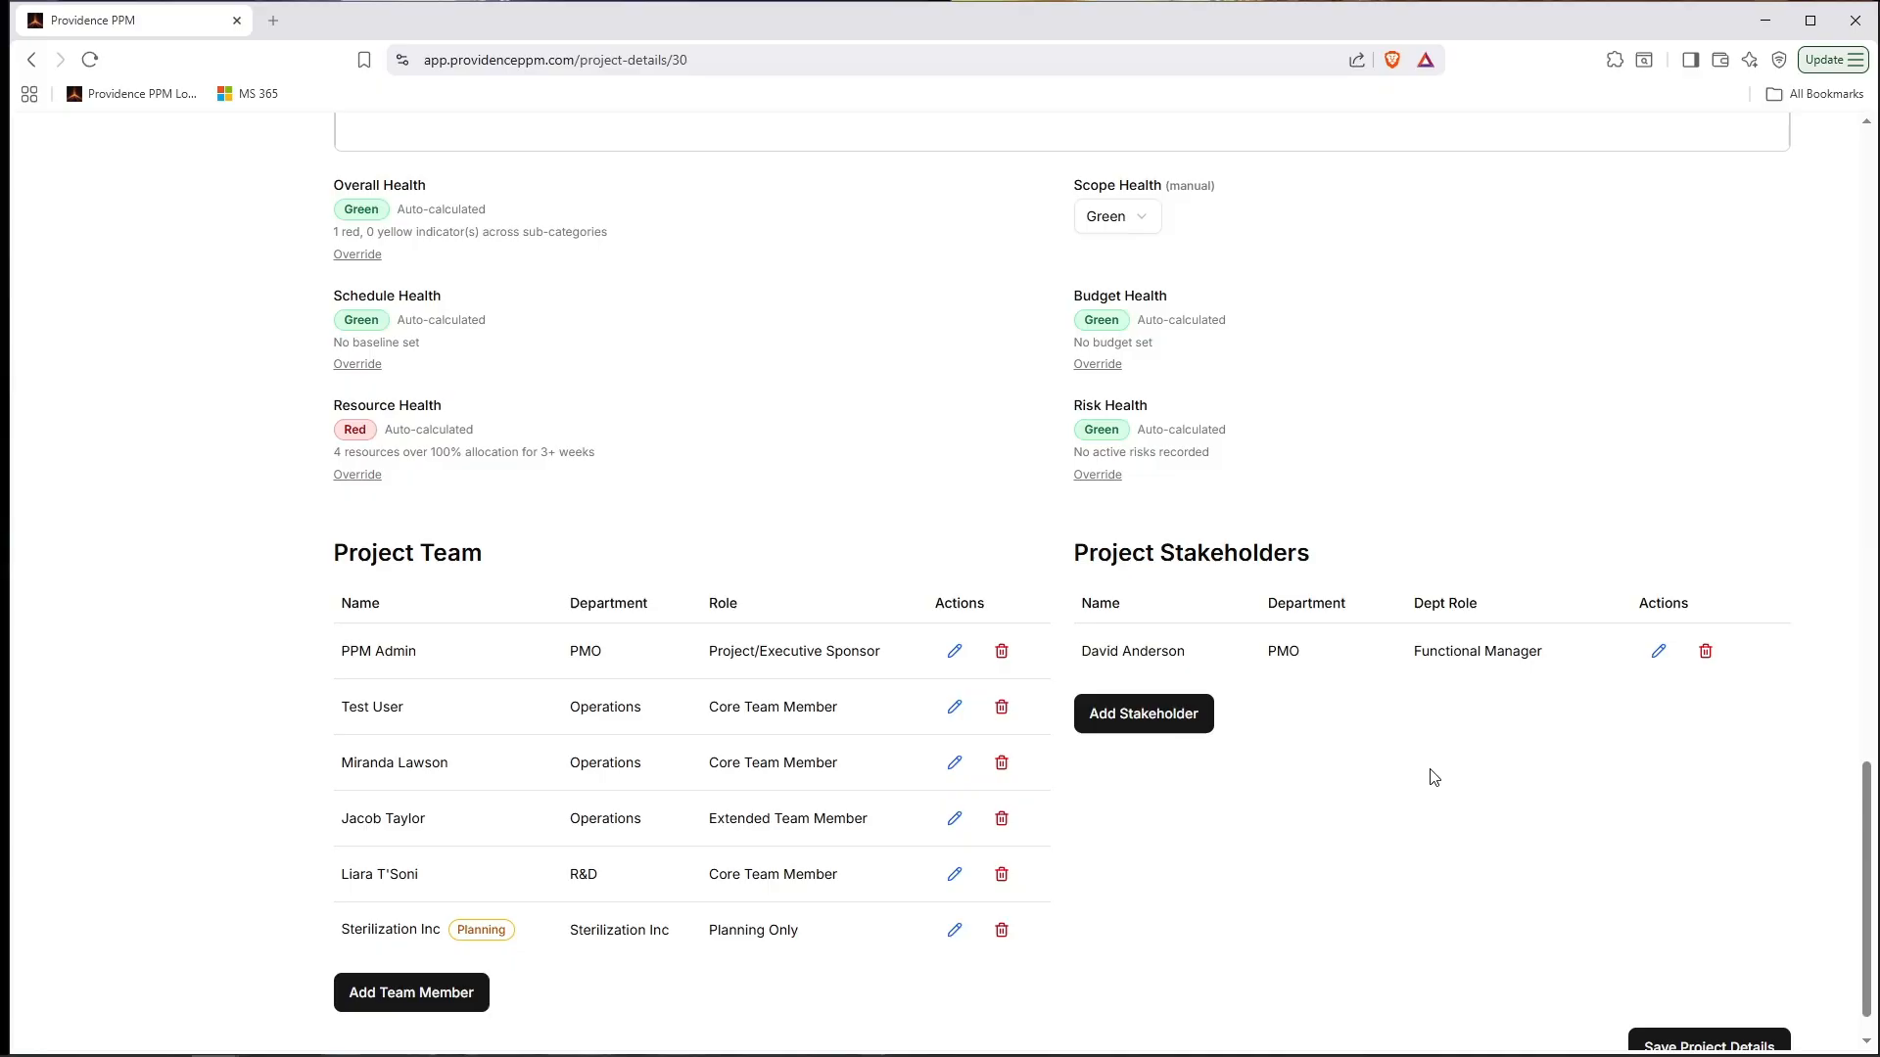
scroll(1428, 928, "up", 2)
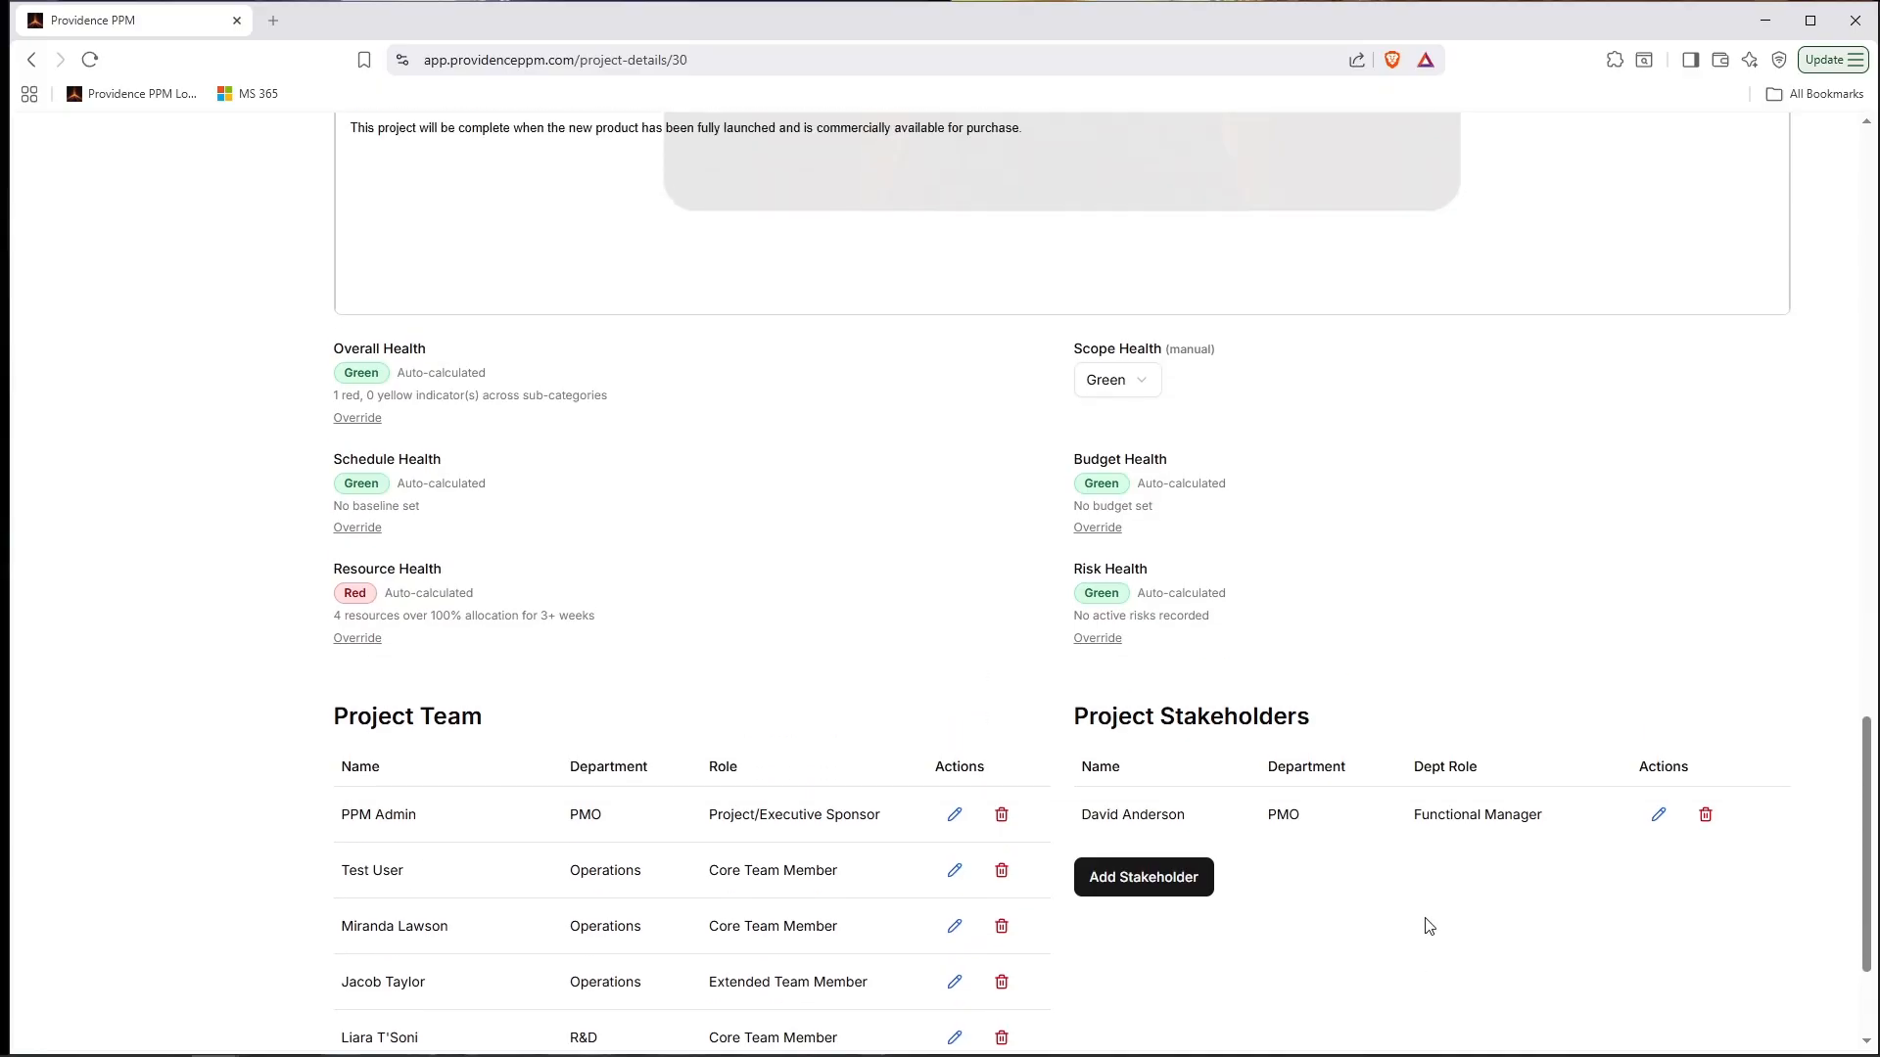
Review New Product 1's detail fields from the project settings through Scope, Assumptions, Constraints and Completion Definition.
scroll(1428, 926, "up", 20)
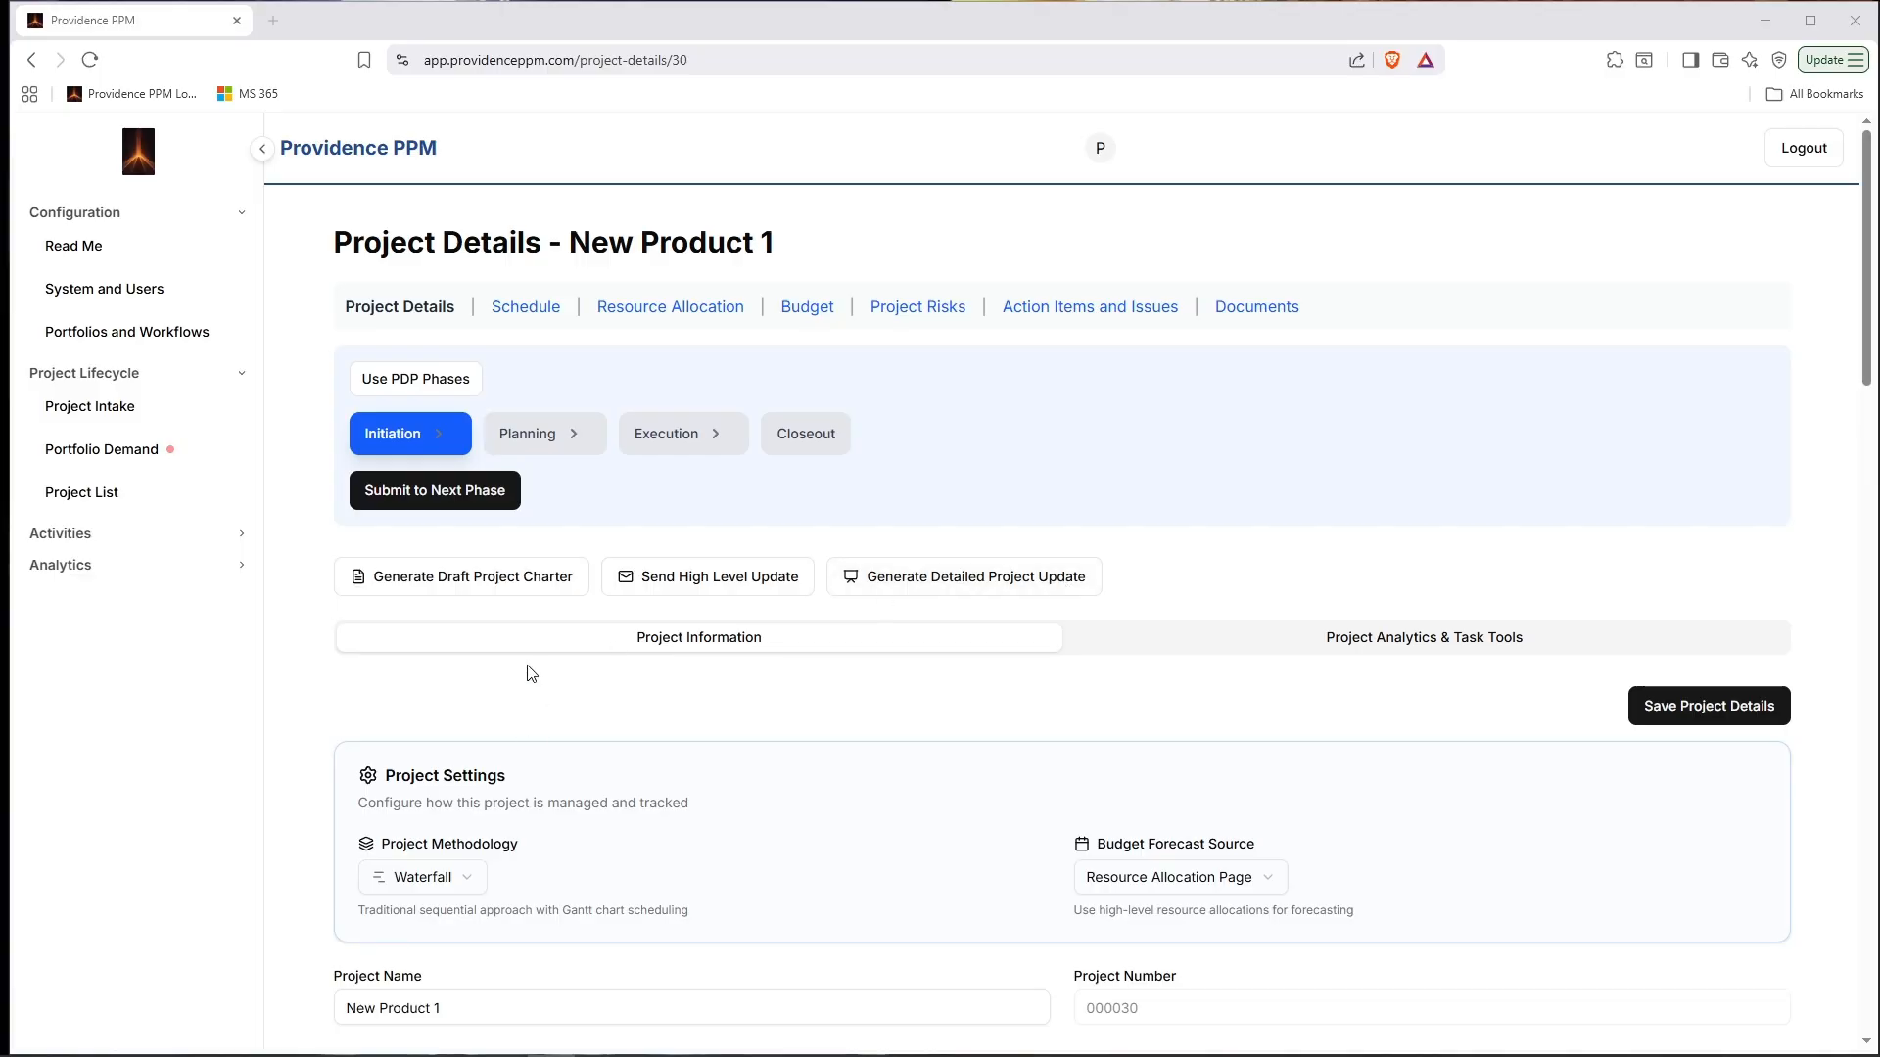
scroll(539, 671, "down", 8)
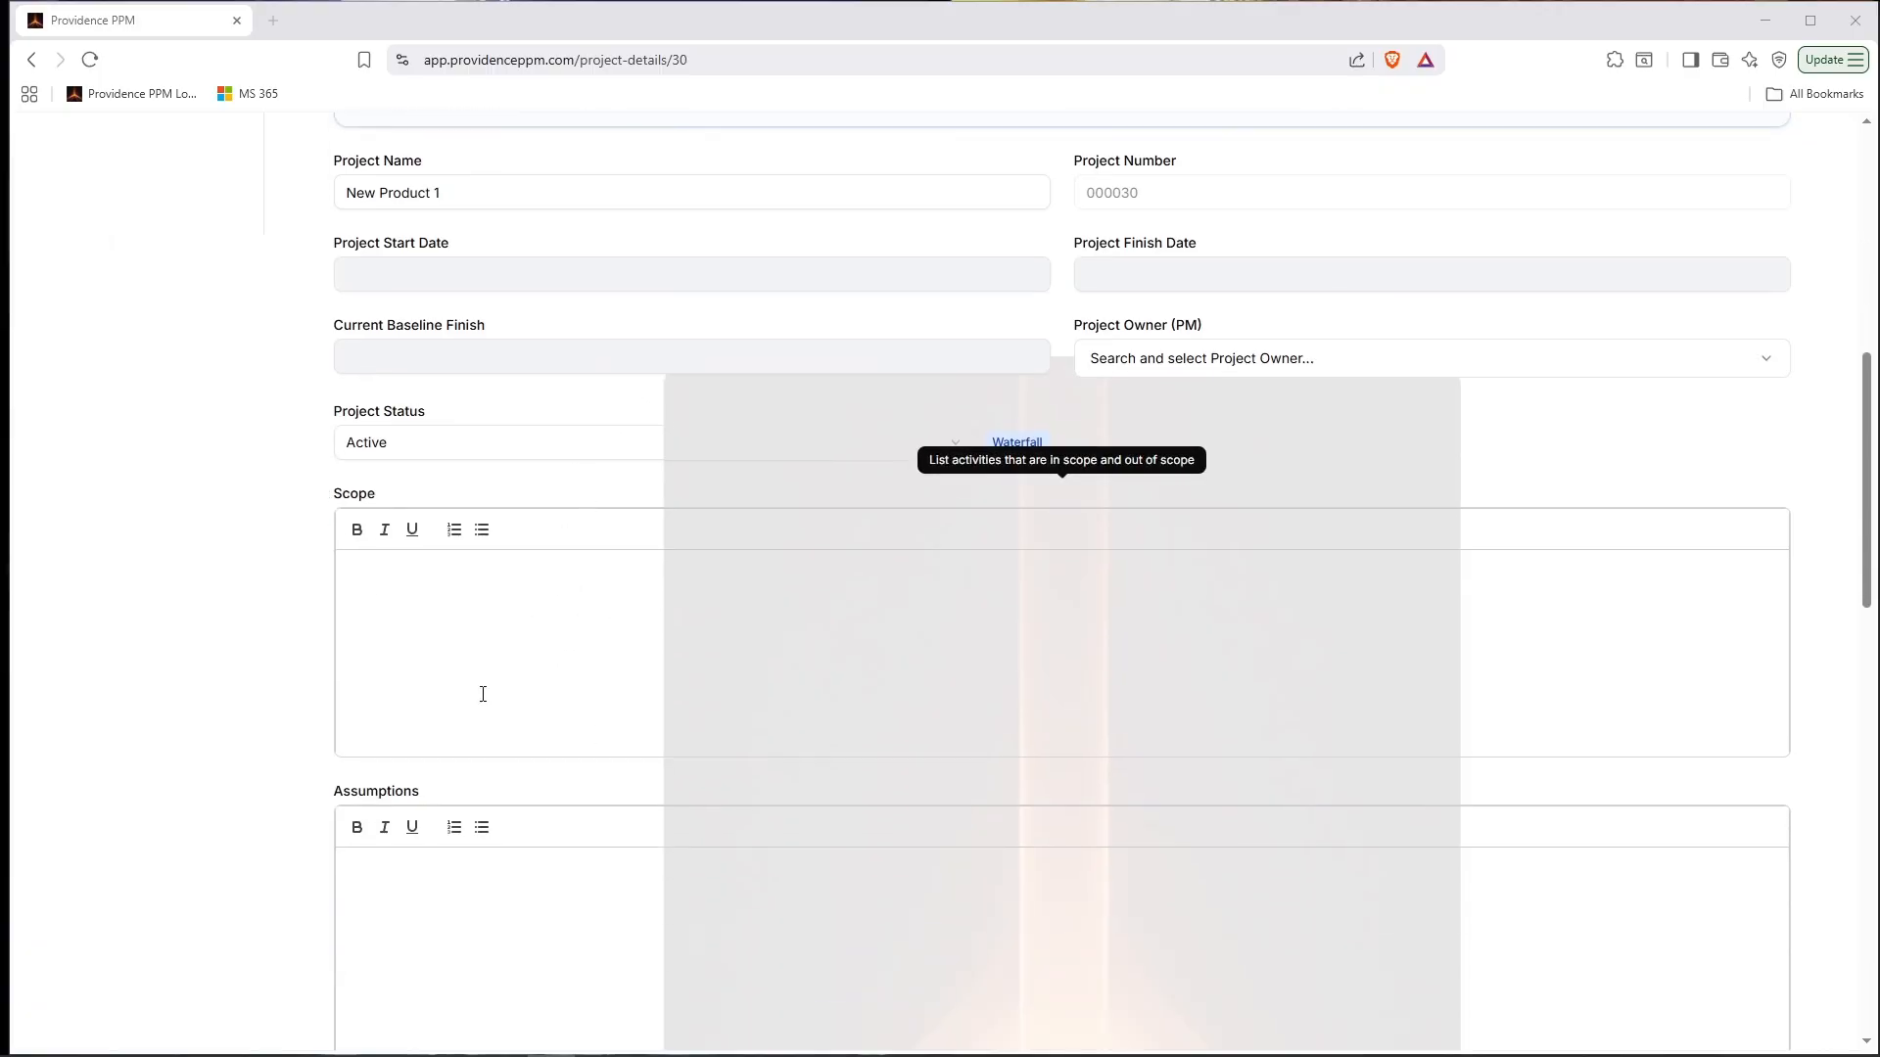
scroll(483, 694, "down", 8)
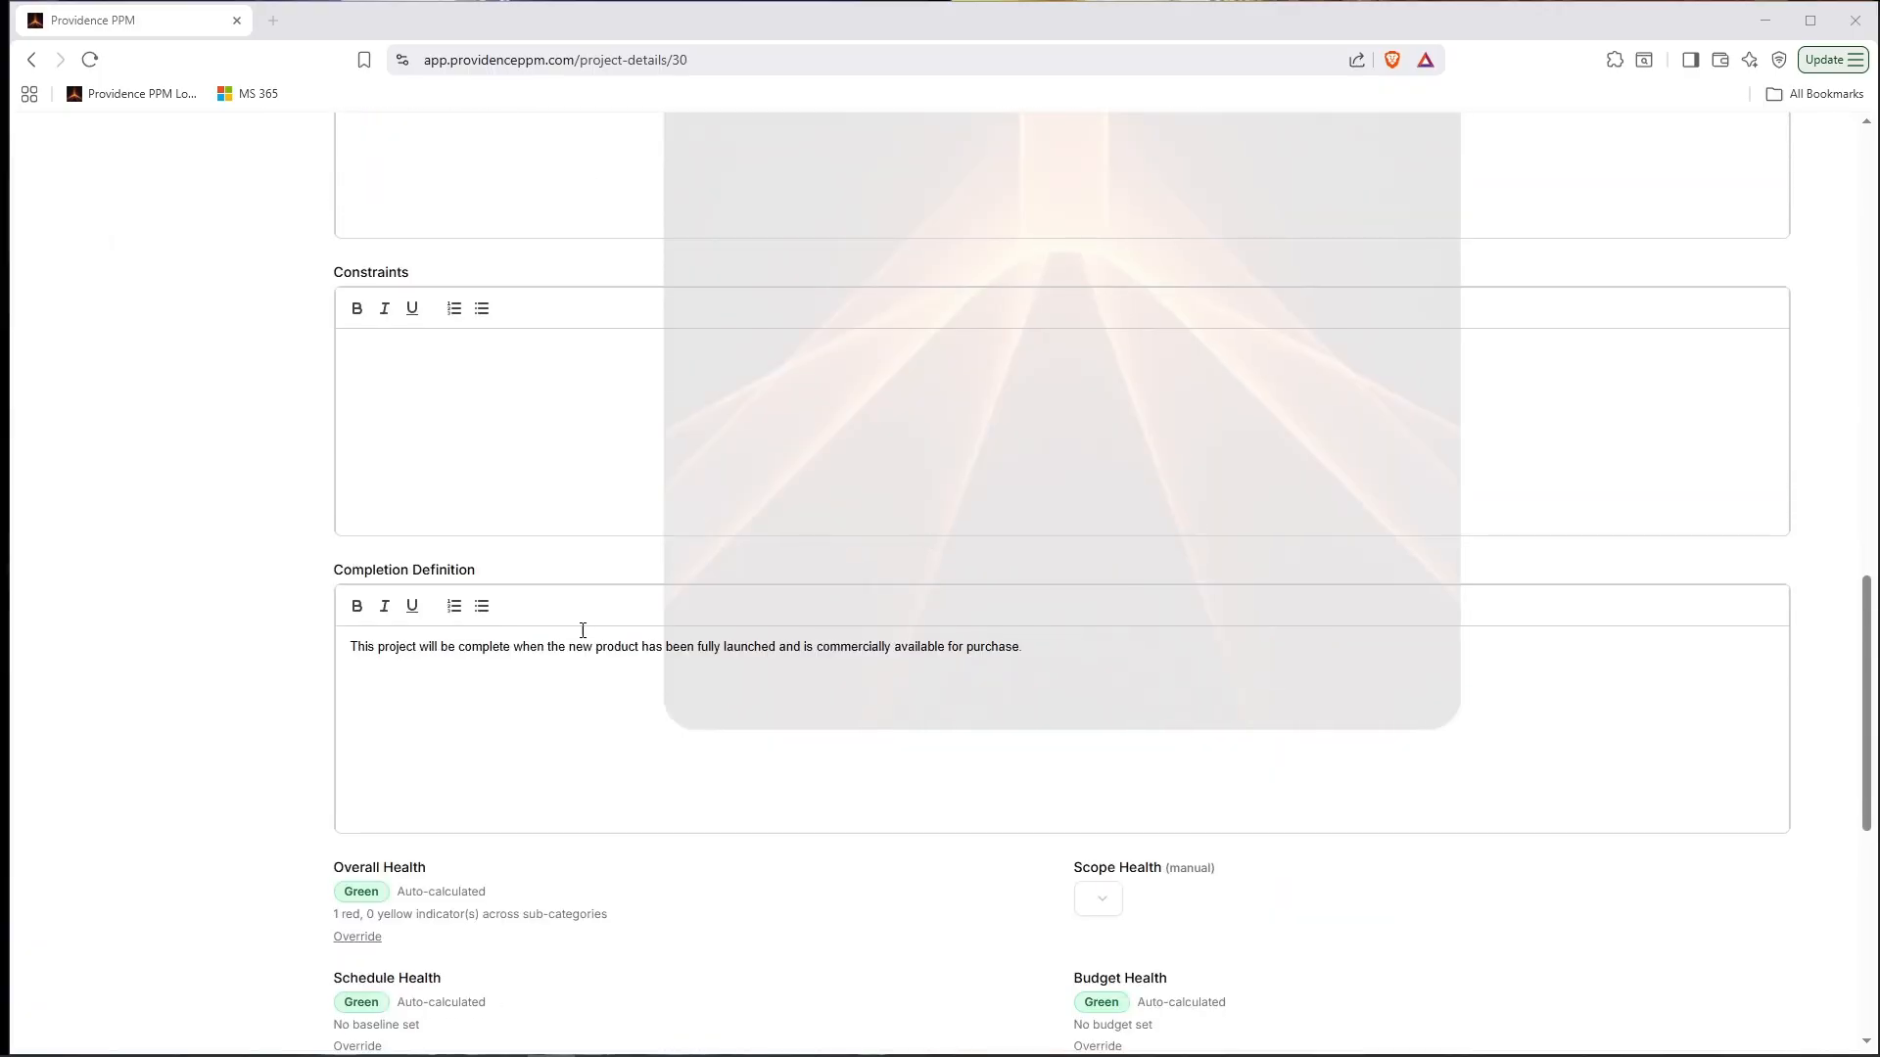
scroll(607, 735, "up", 20)
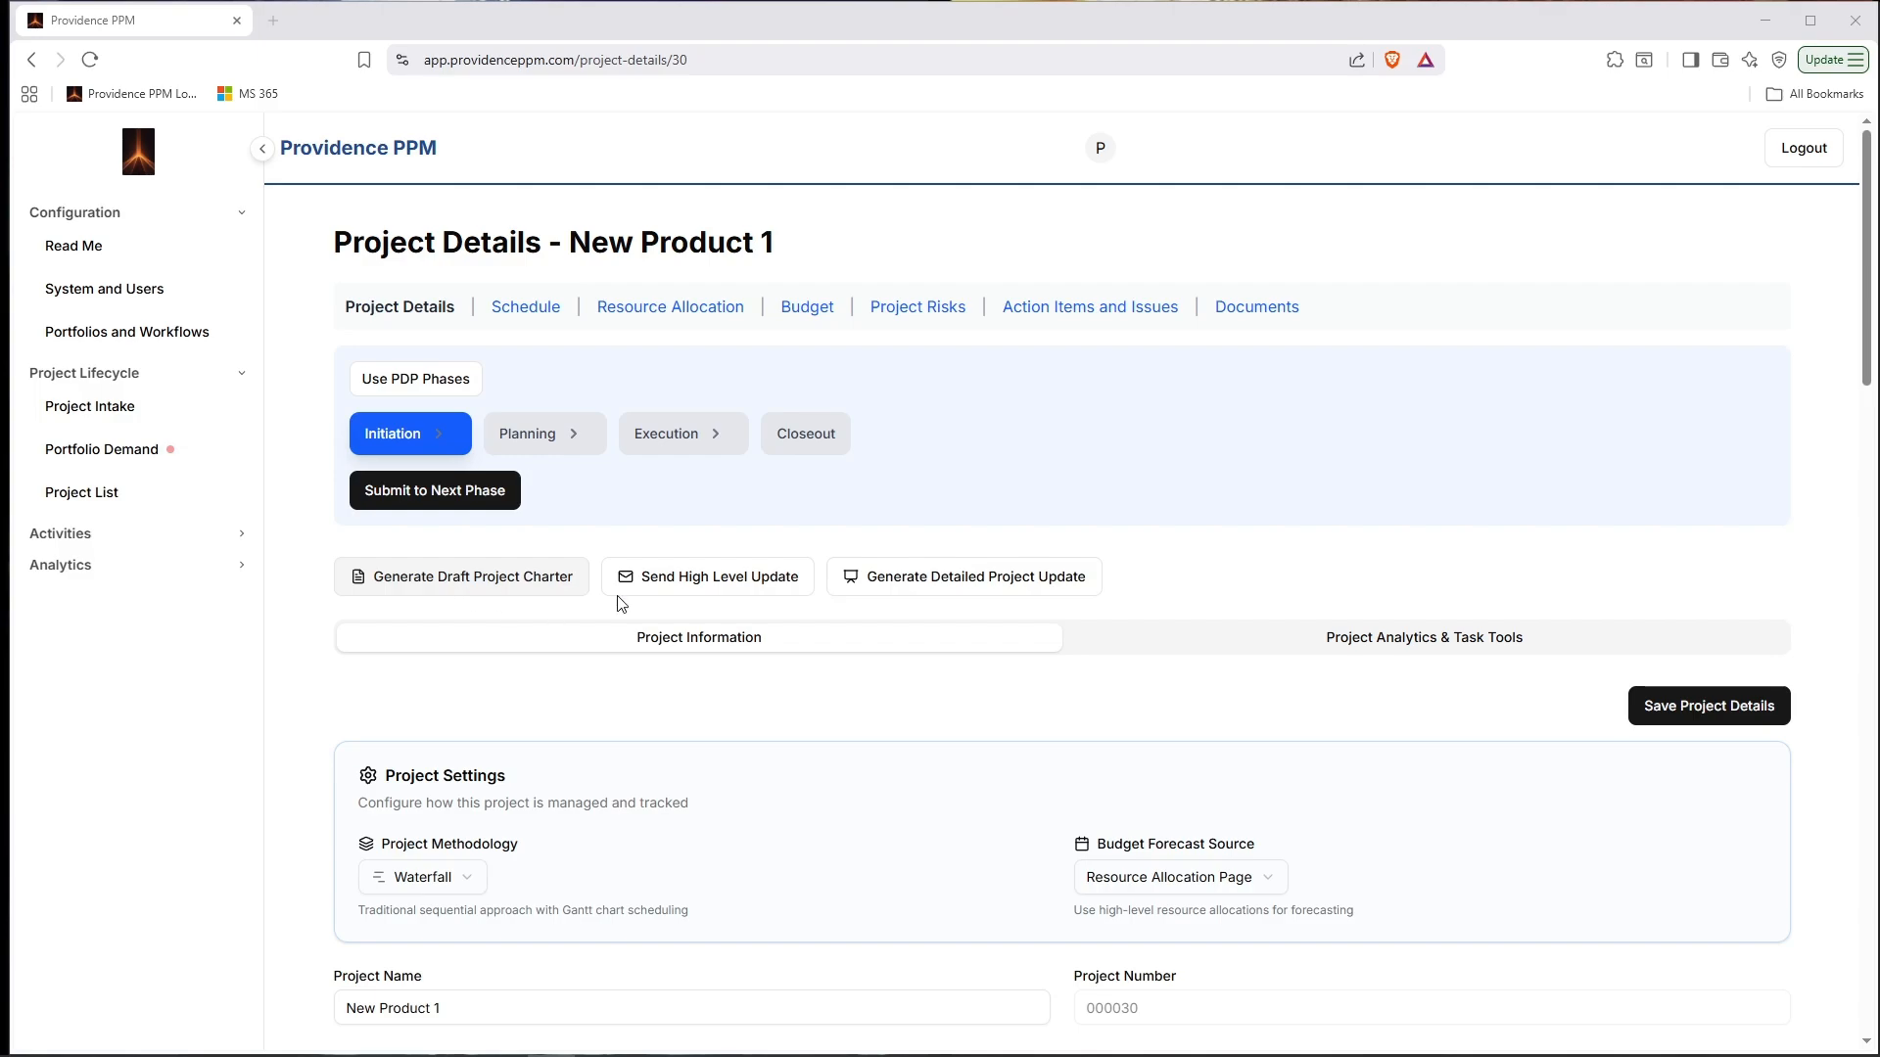
Examine the high level update's recipients, additional email and message fields and planned slide contents, and close it without sending.
left_click(749, 584)
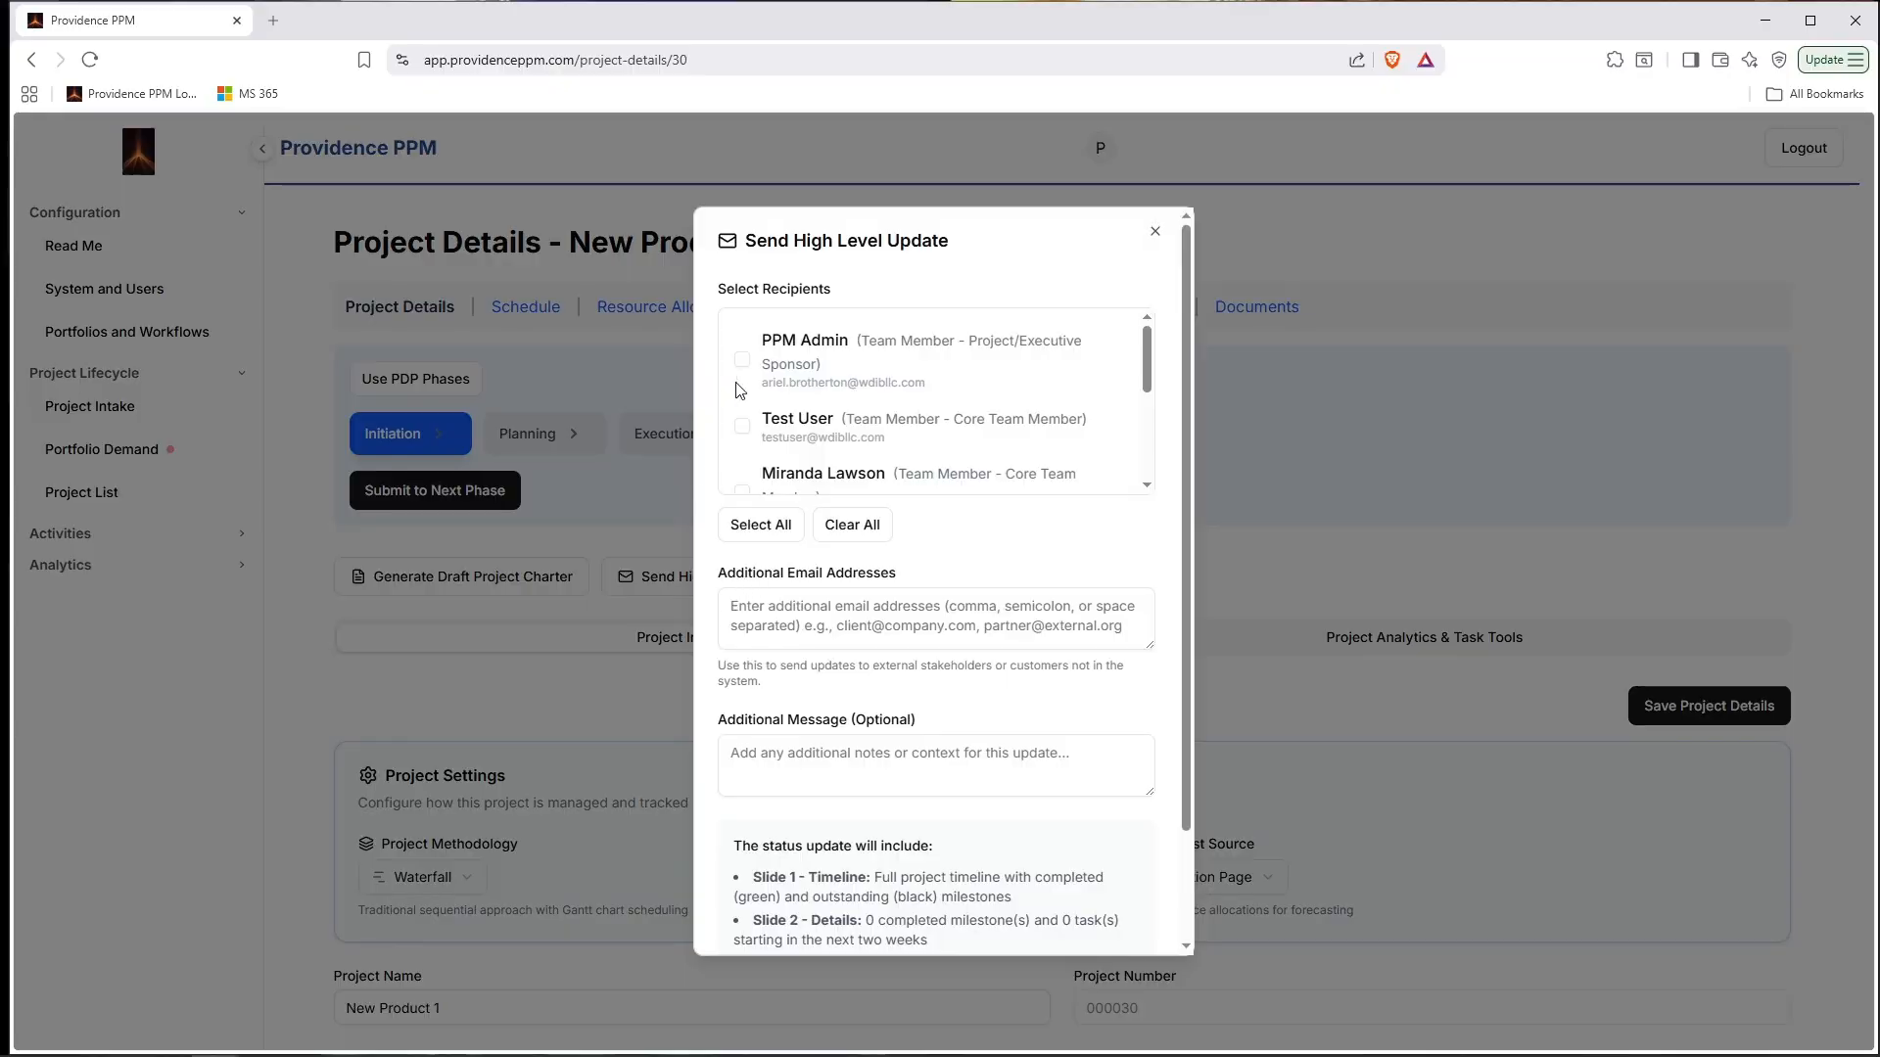
scroll(888, 370, "down", 2)
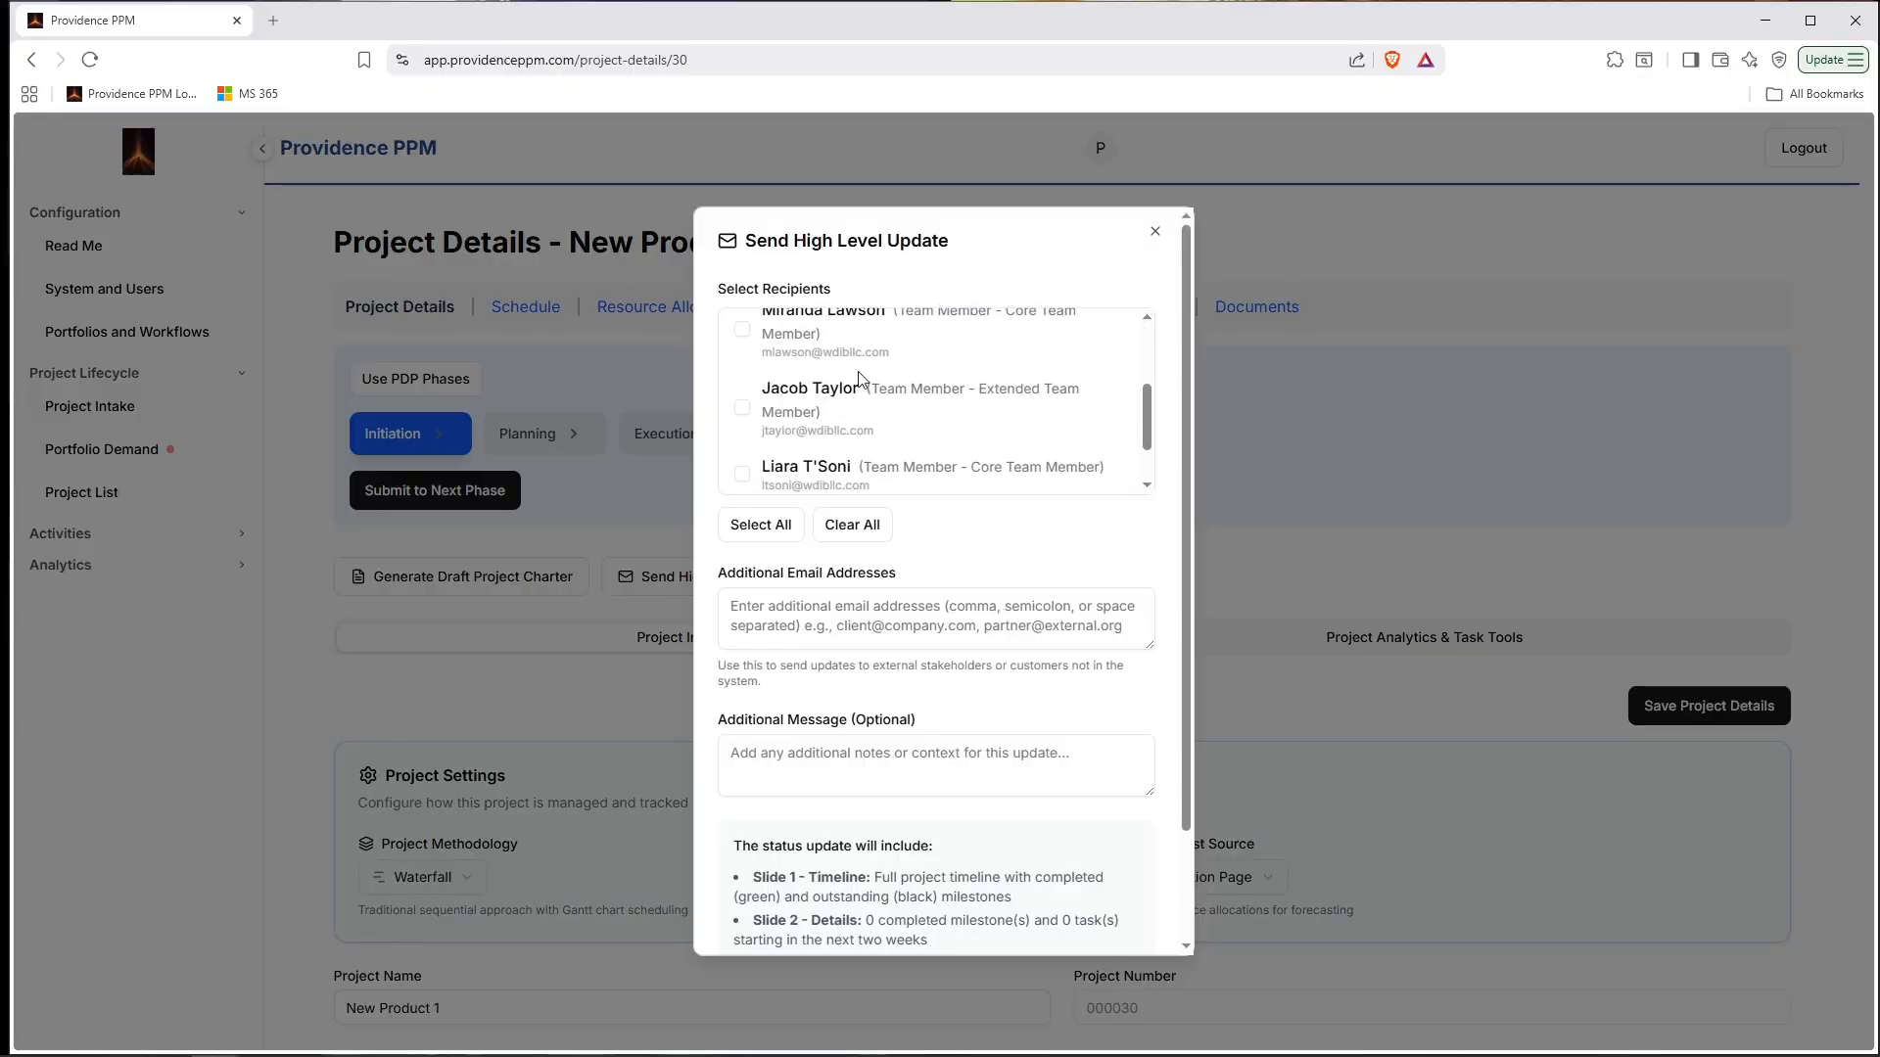
scroll(910, 382, "down", 1)
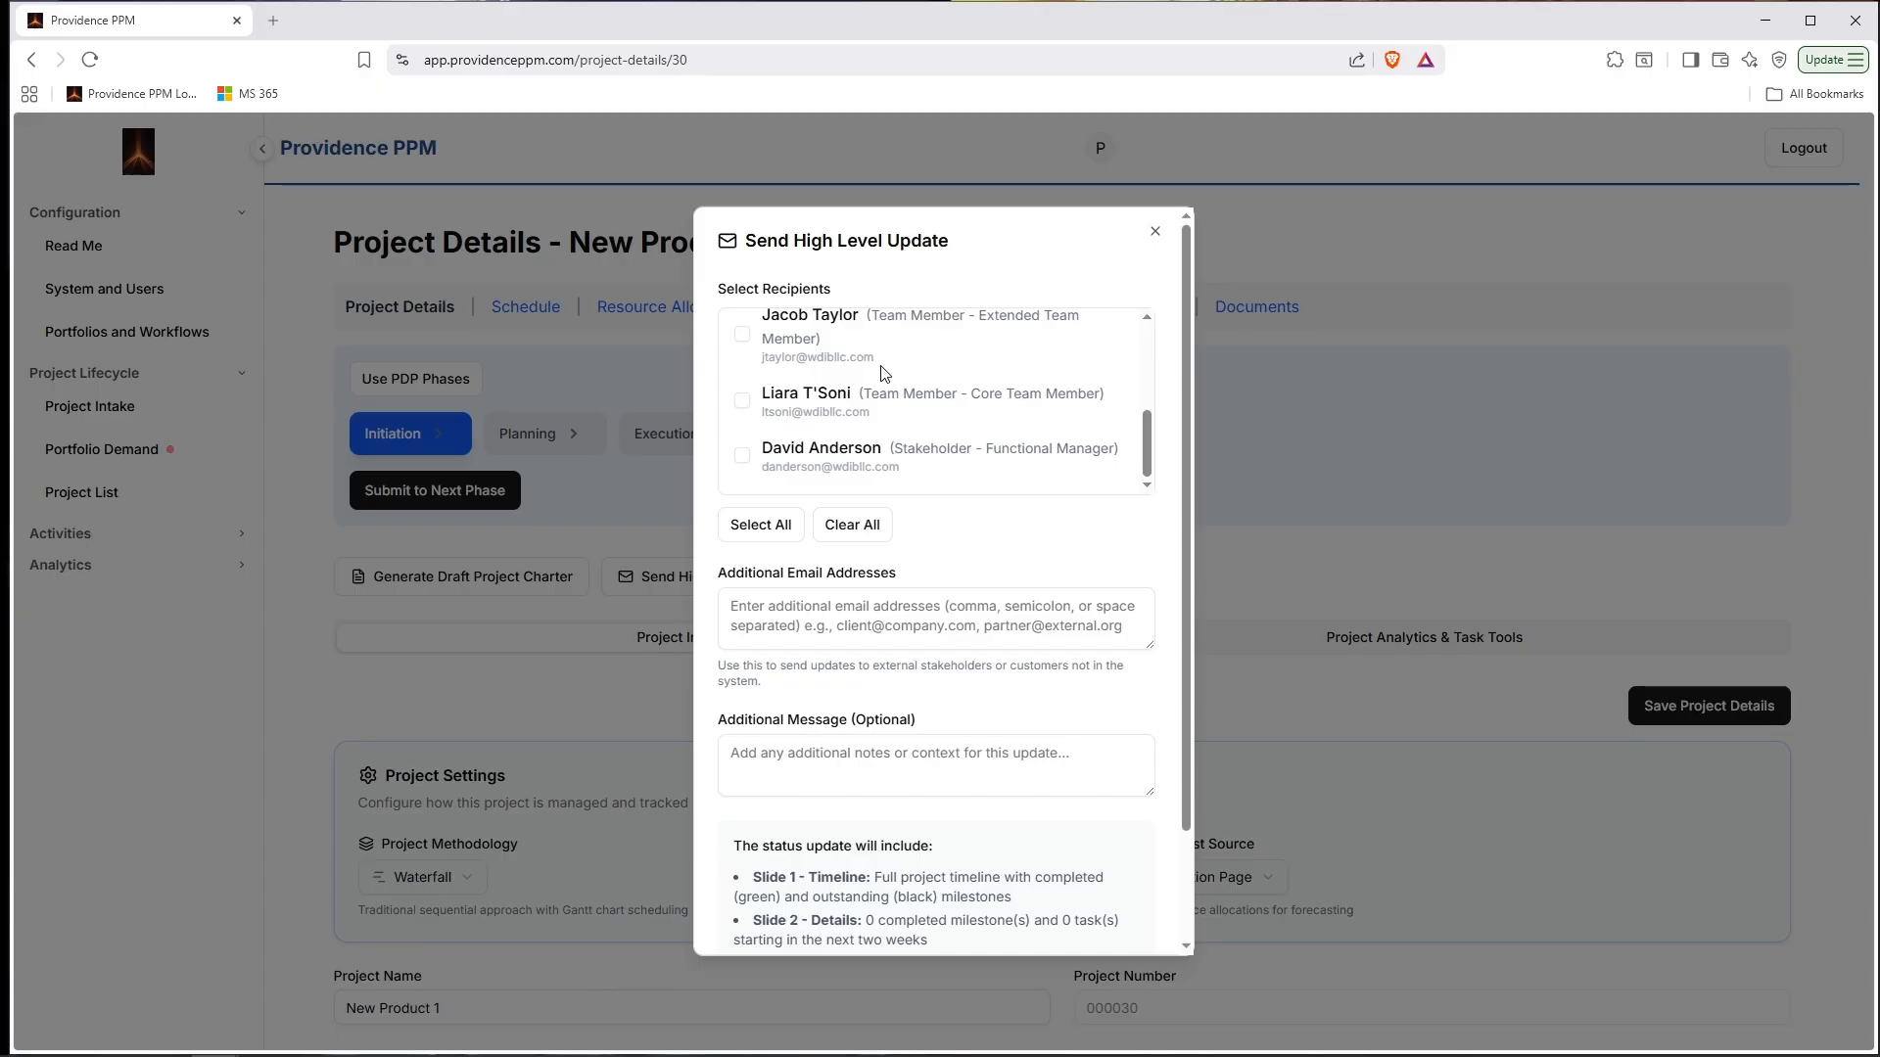
scroll(945, 882, "down", 2)
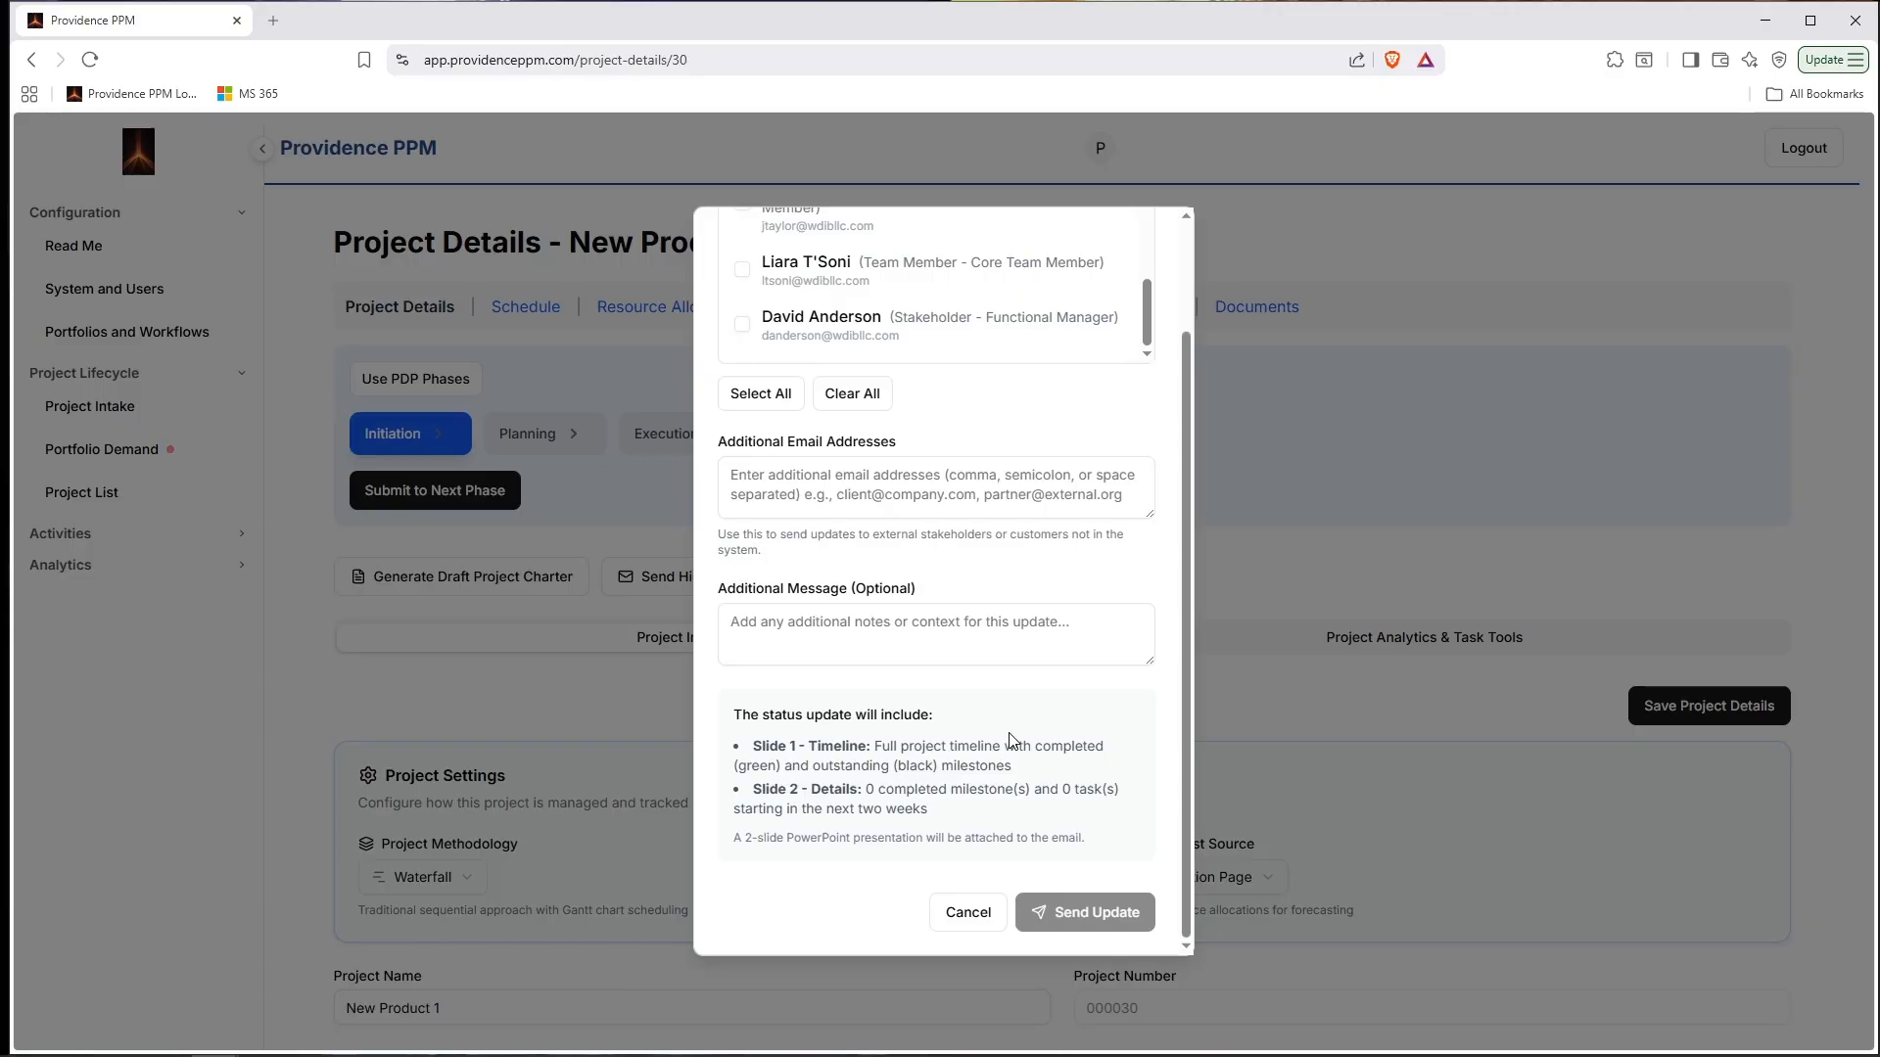
scroll(1011, 741, "up", 2)
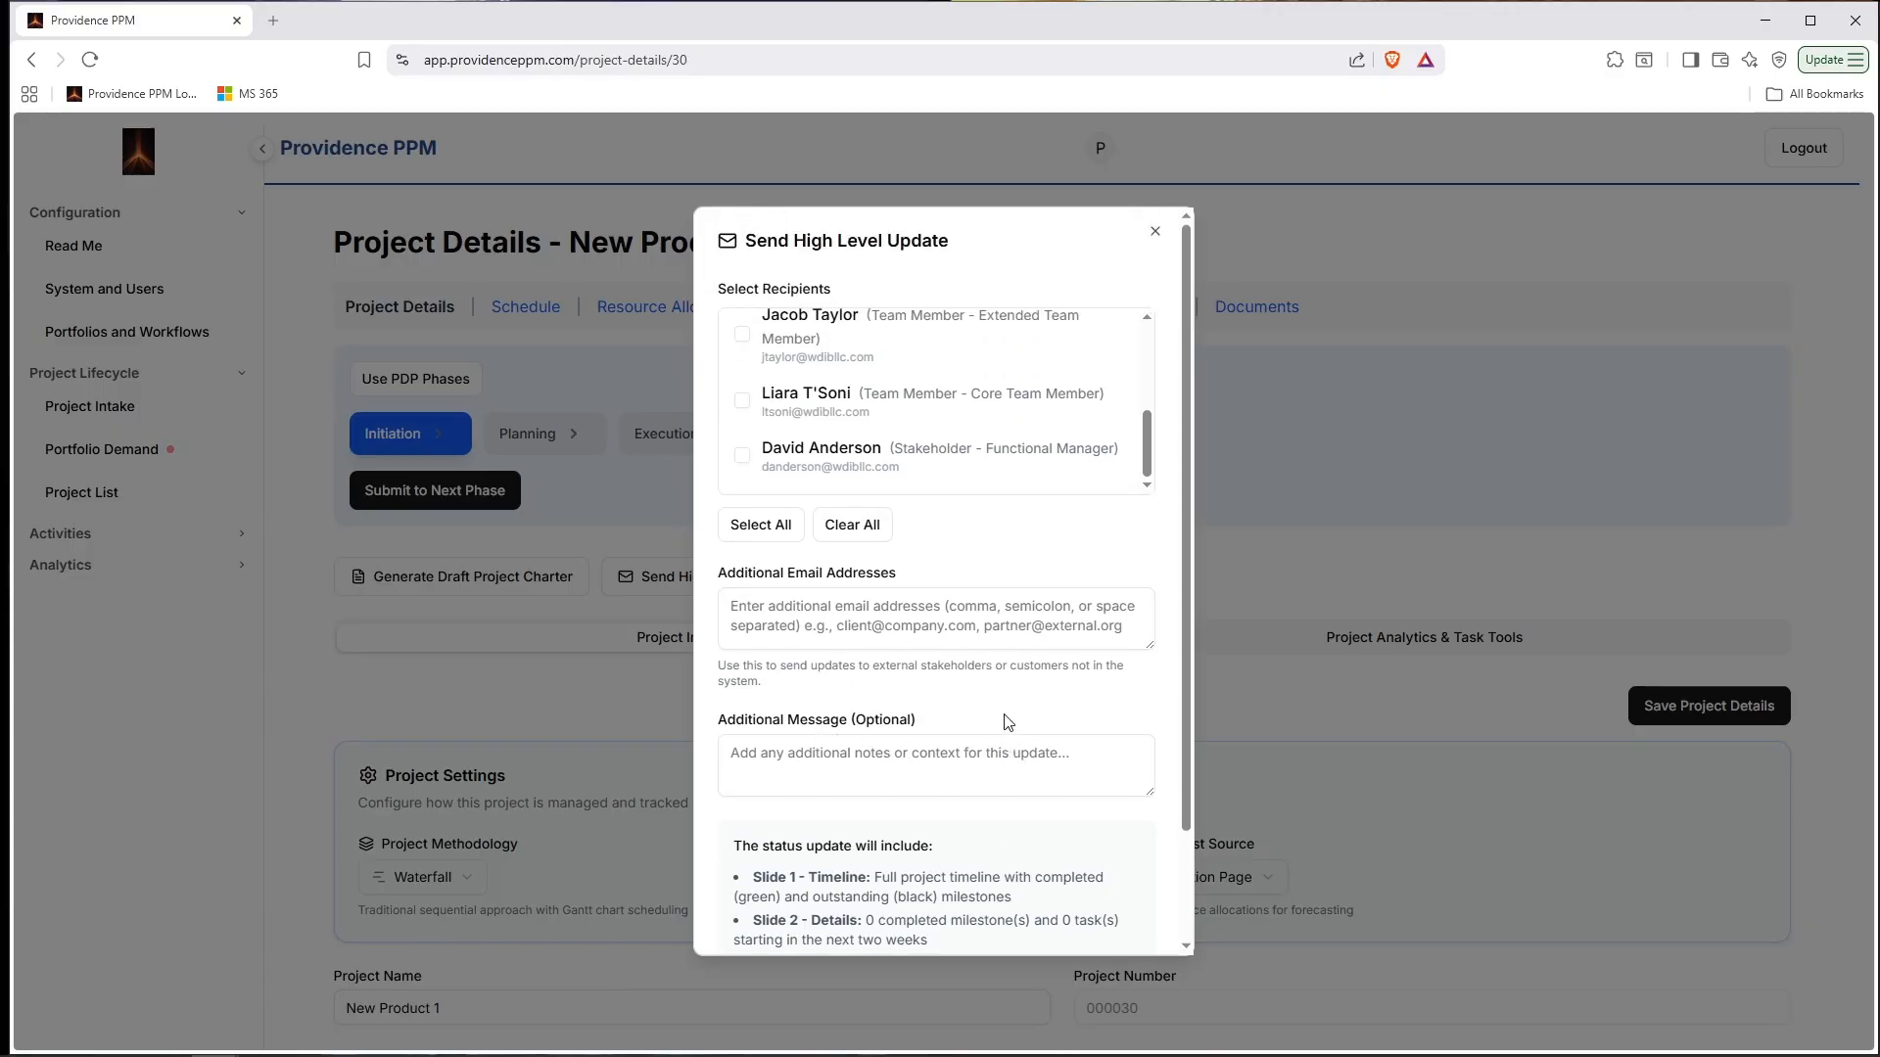
left_click(898, 612)
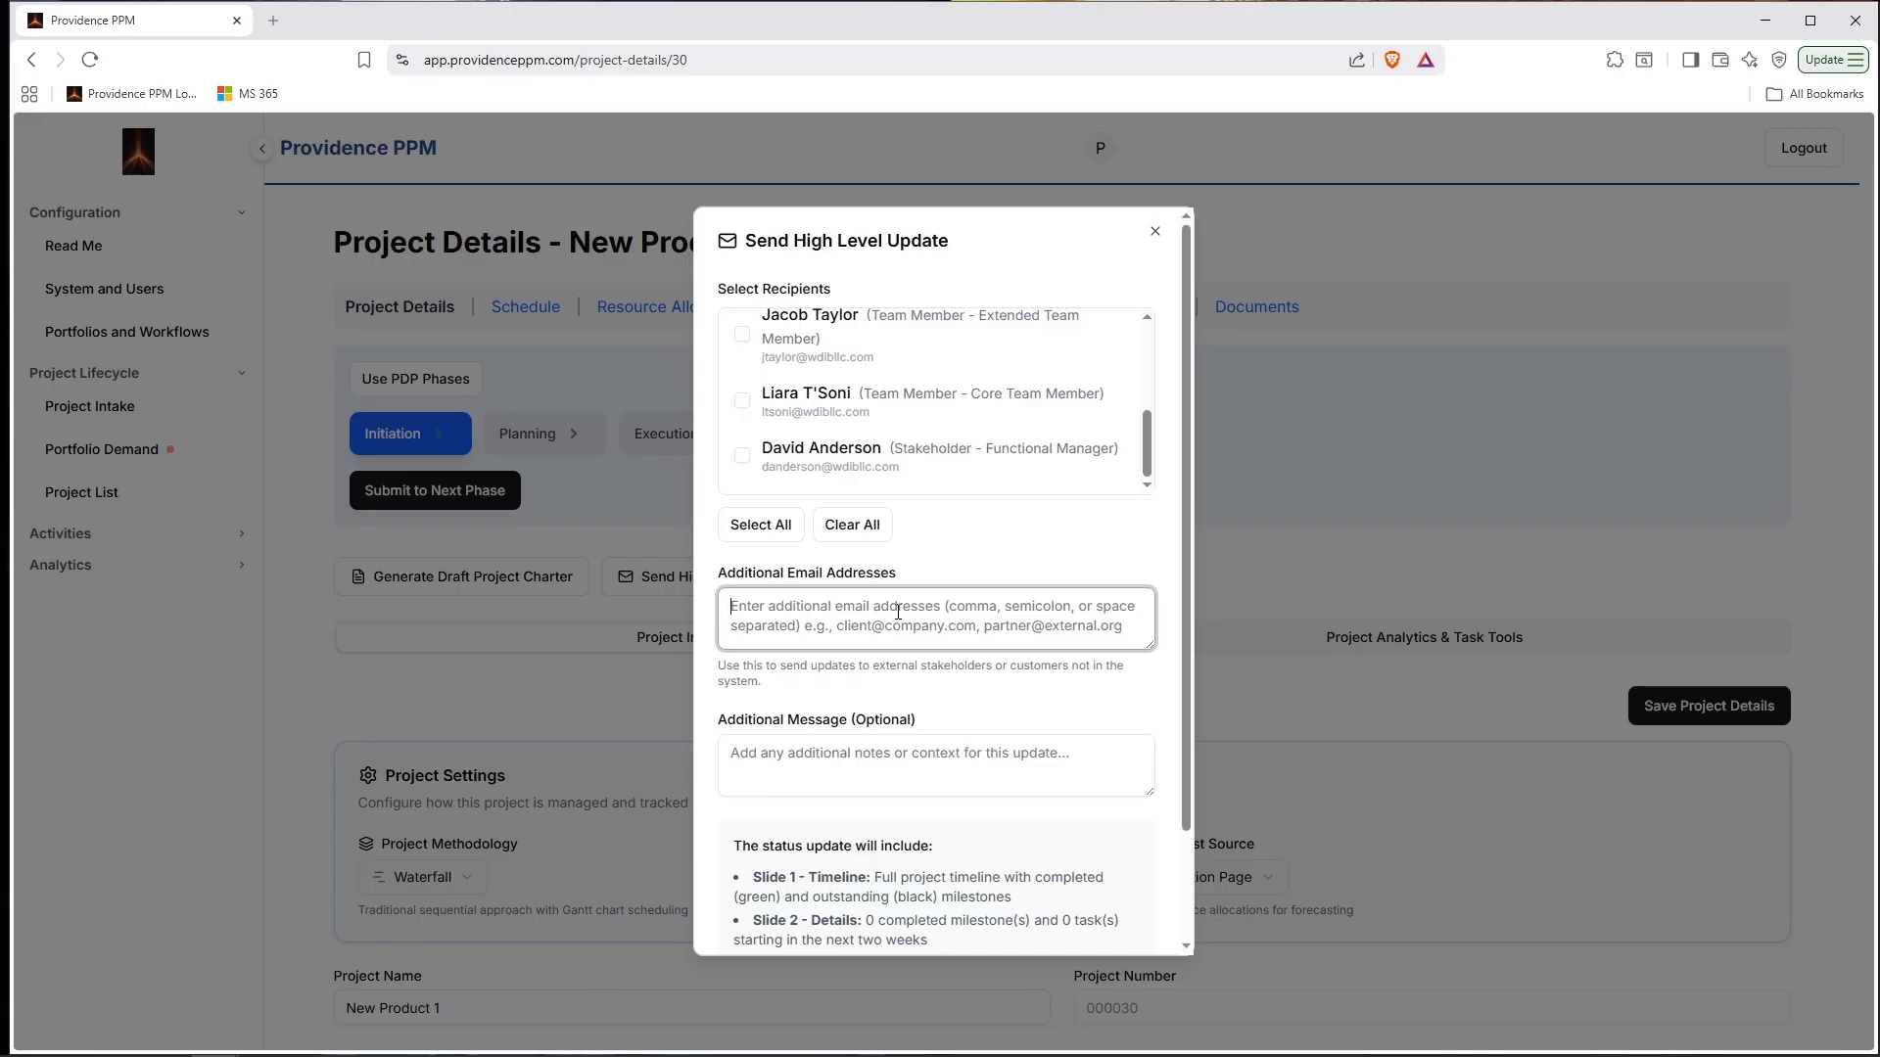
scroll(1045, 586, "down", 2)
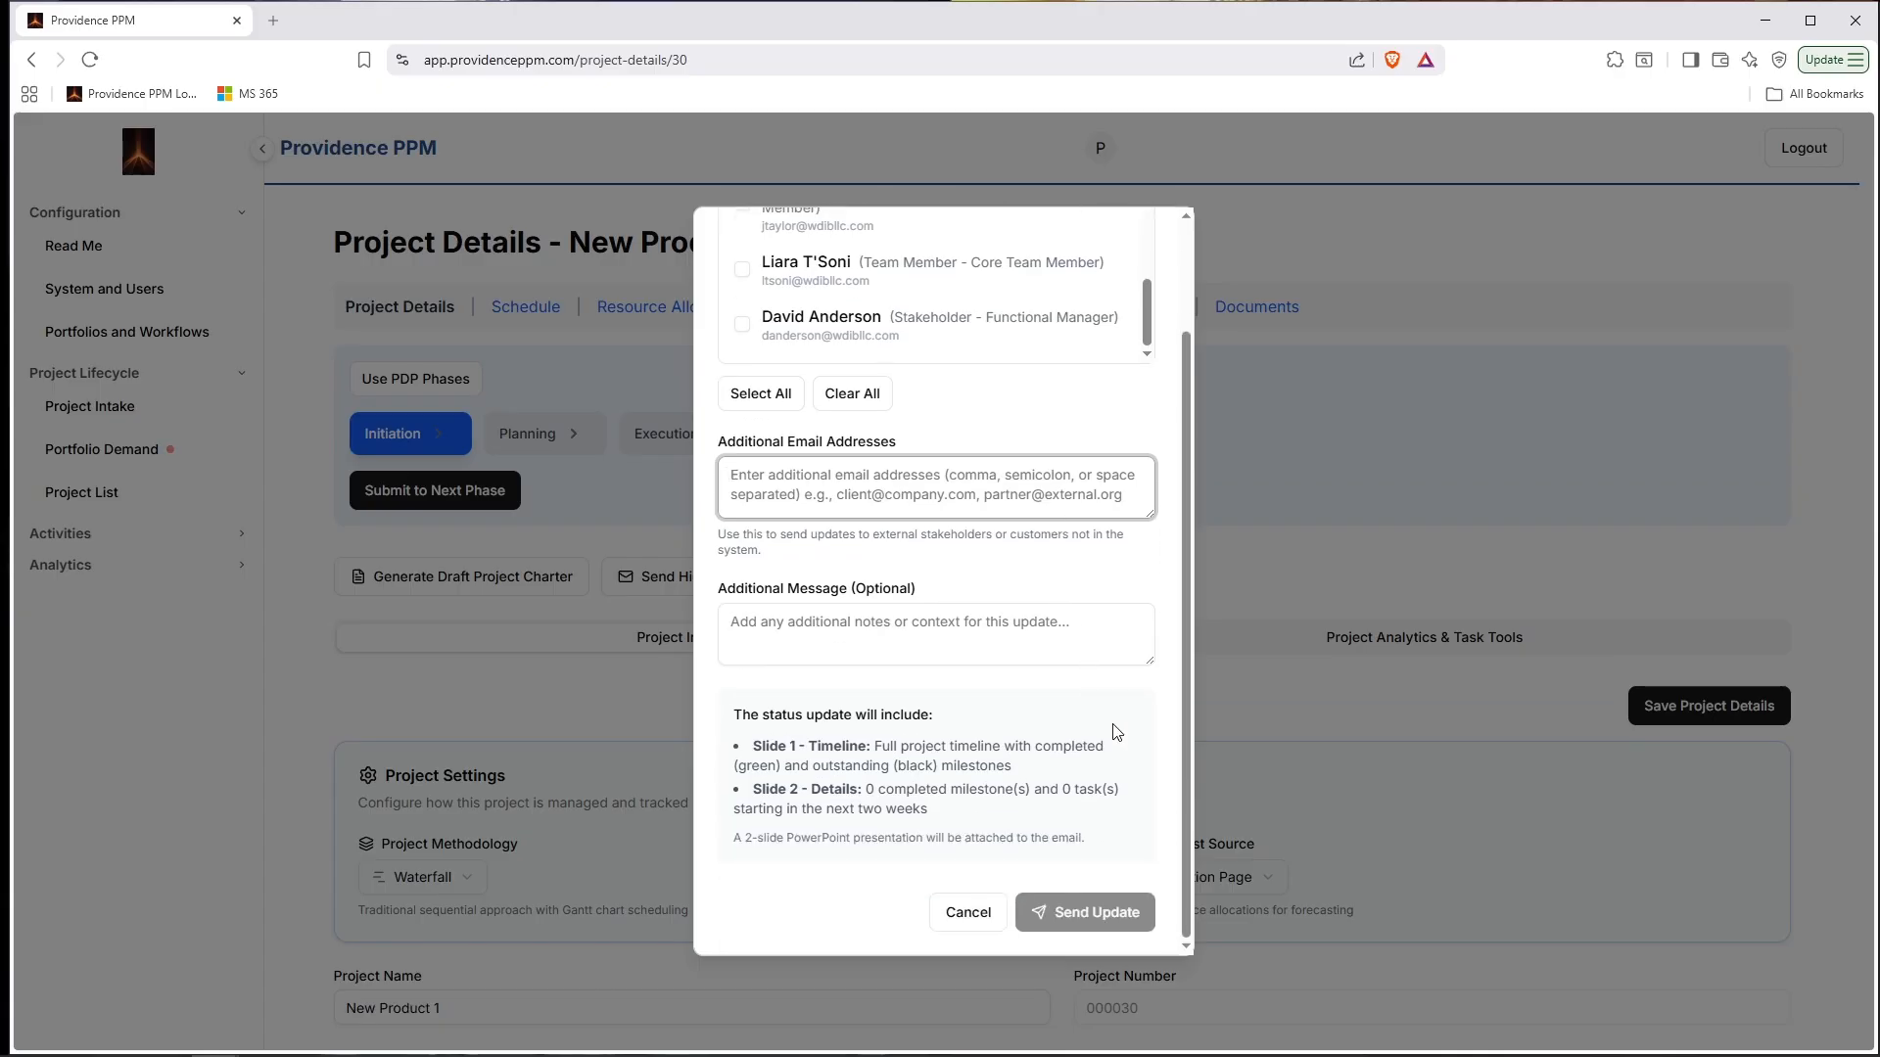
scroll(998, 783, "up", 2)
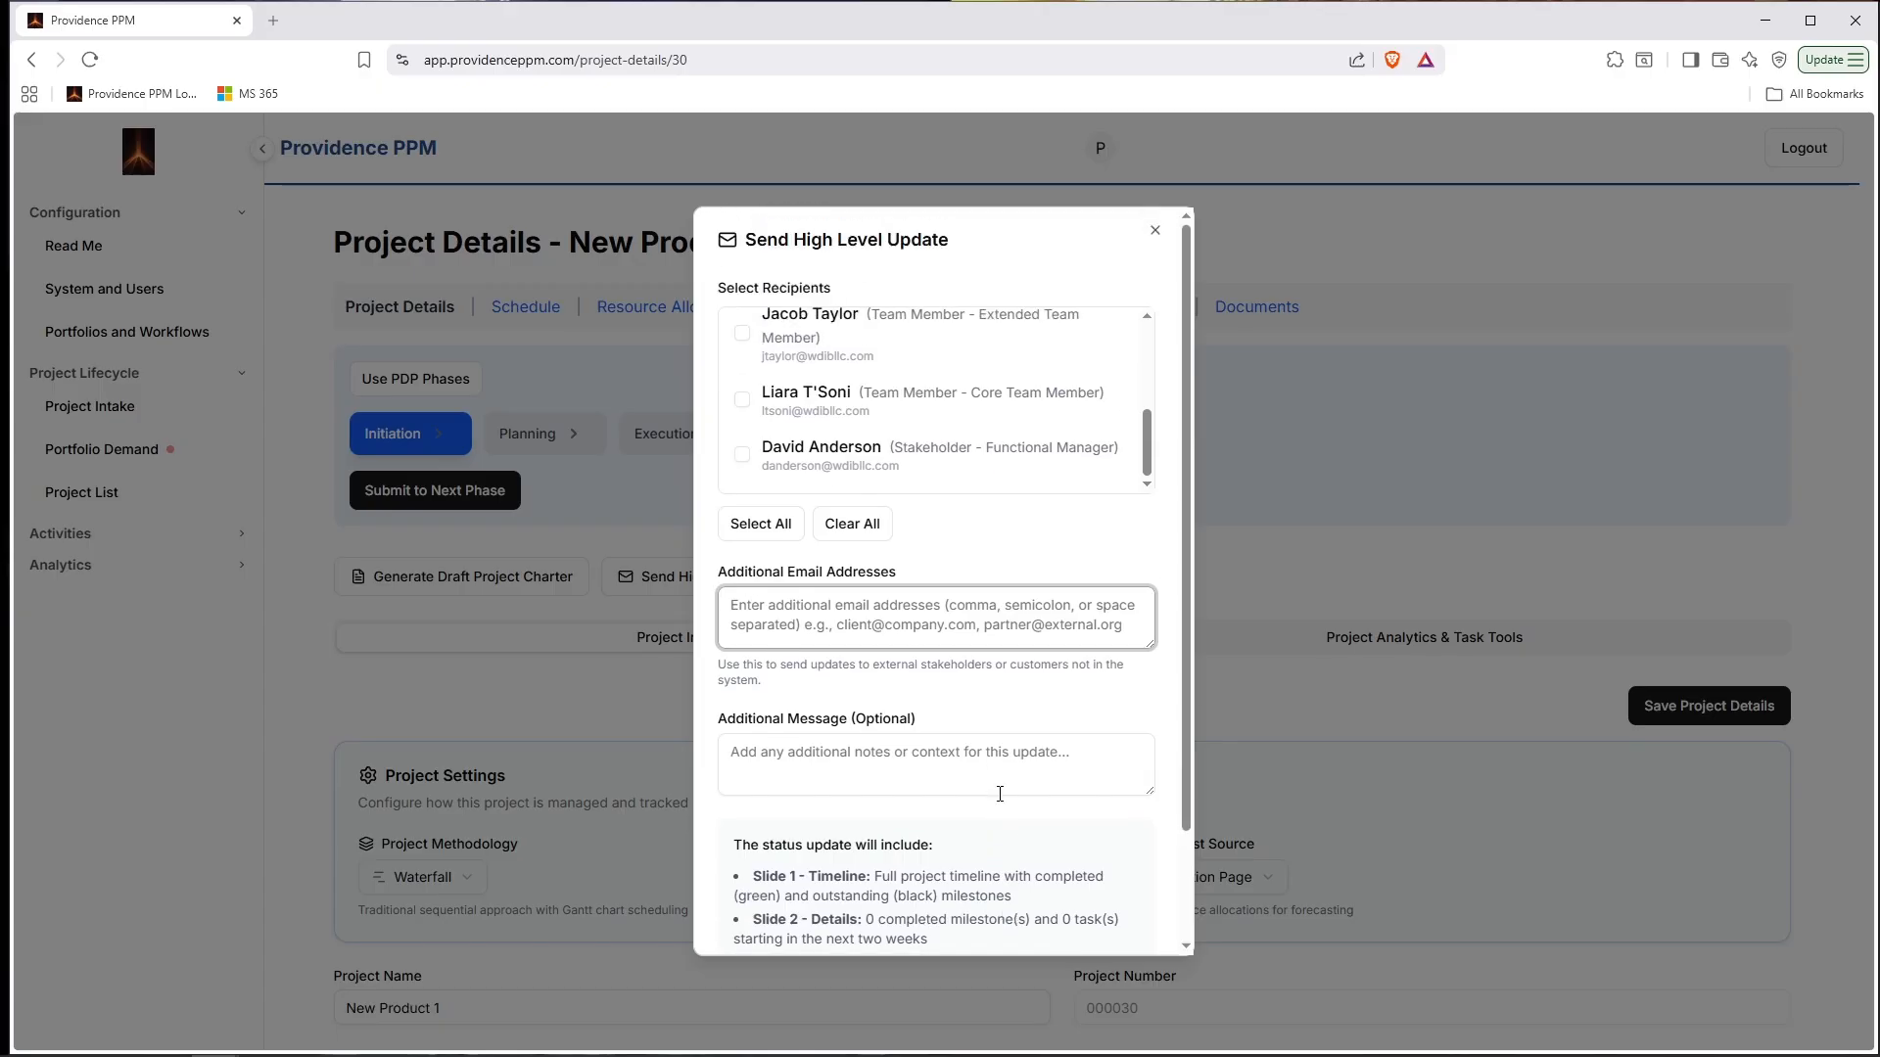
scroll(1088, 805, "down", 2)
left_click(969, 909)
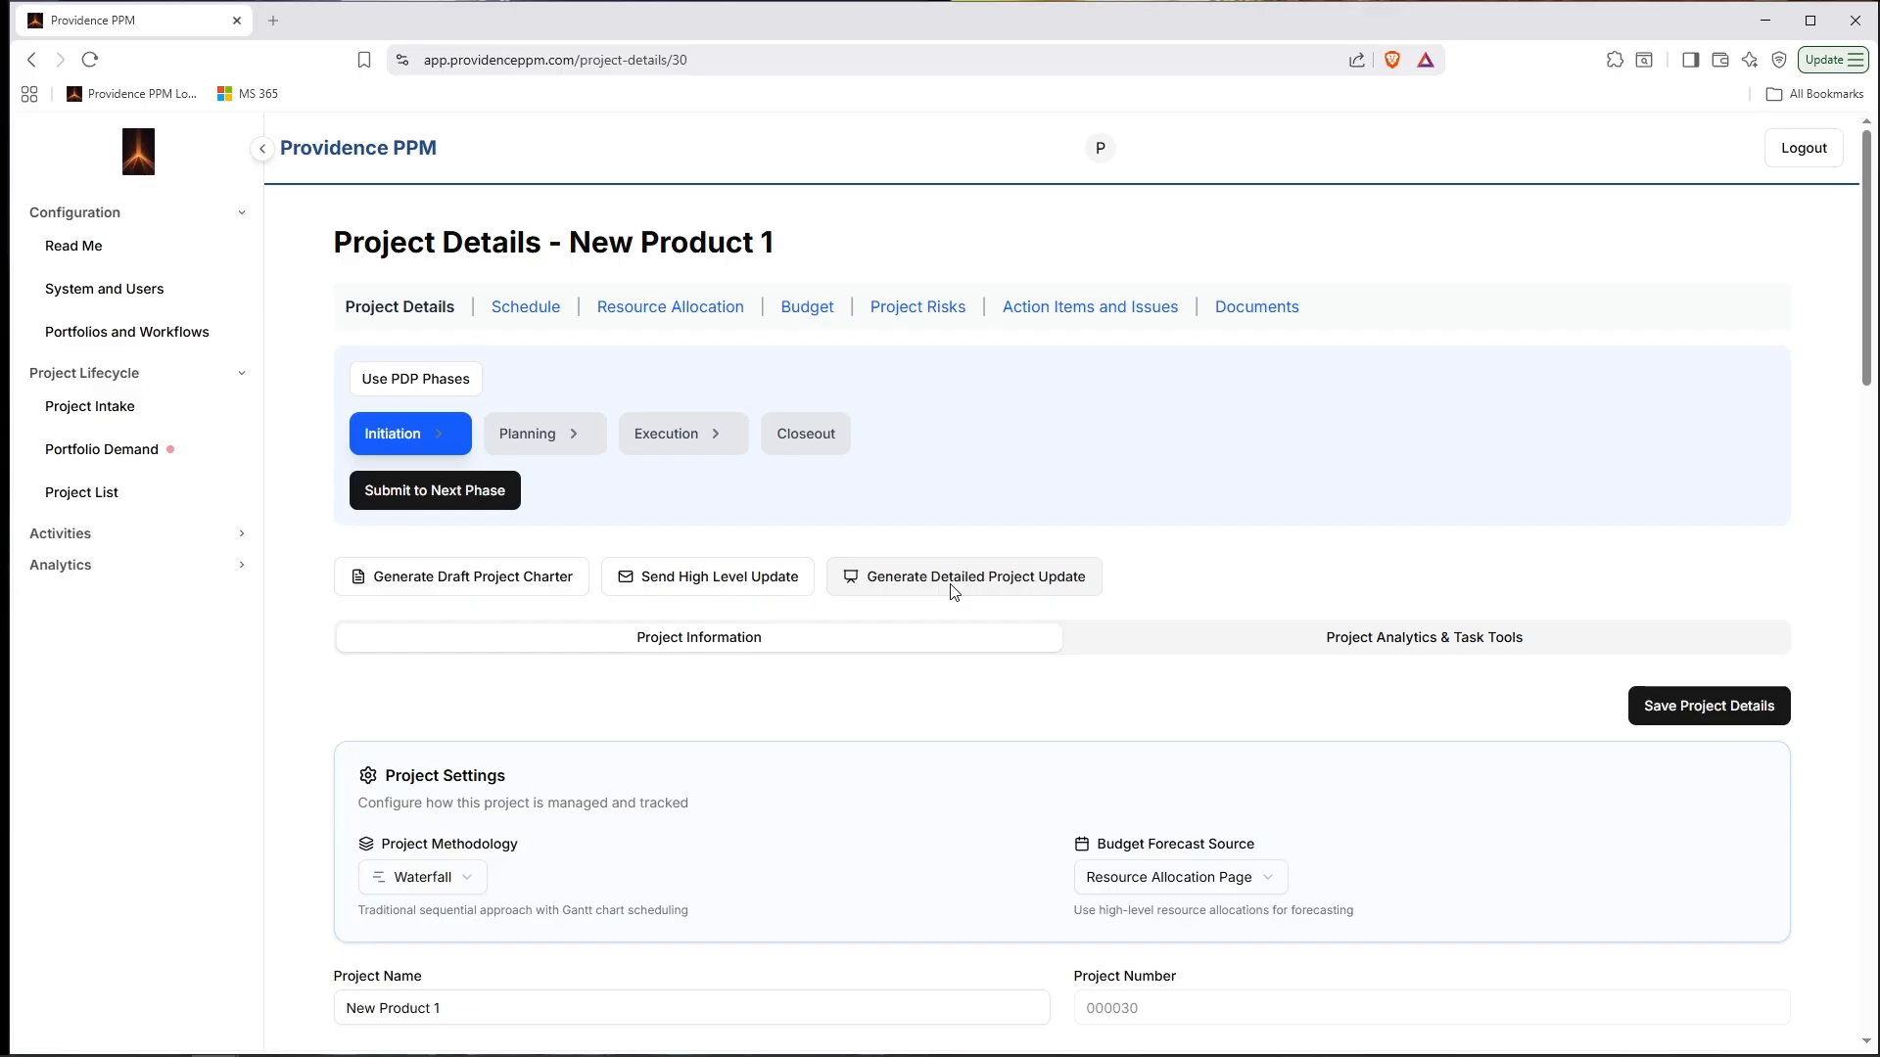
Examine the project's analytics and task tools, including task performance, baseline history, upcoming tasks and pending action items.
left_click(1345, 651)
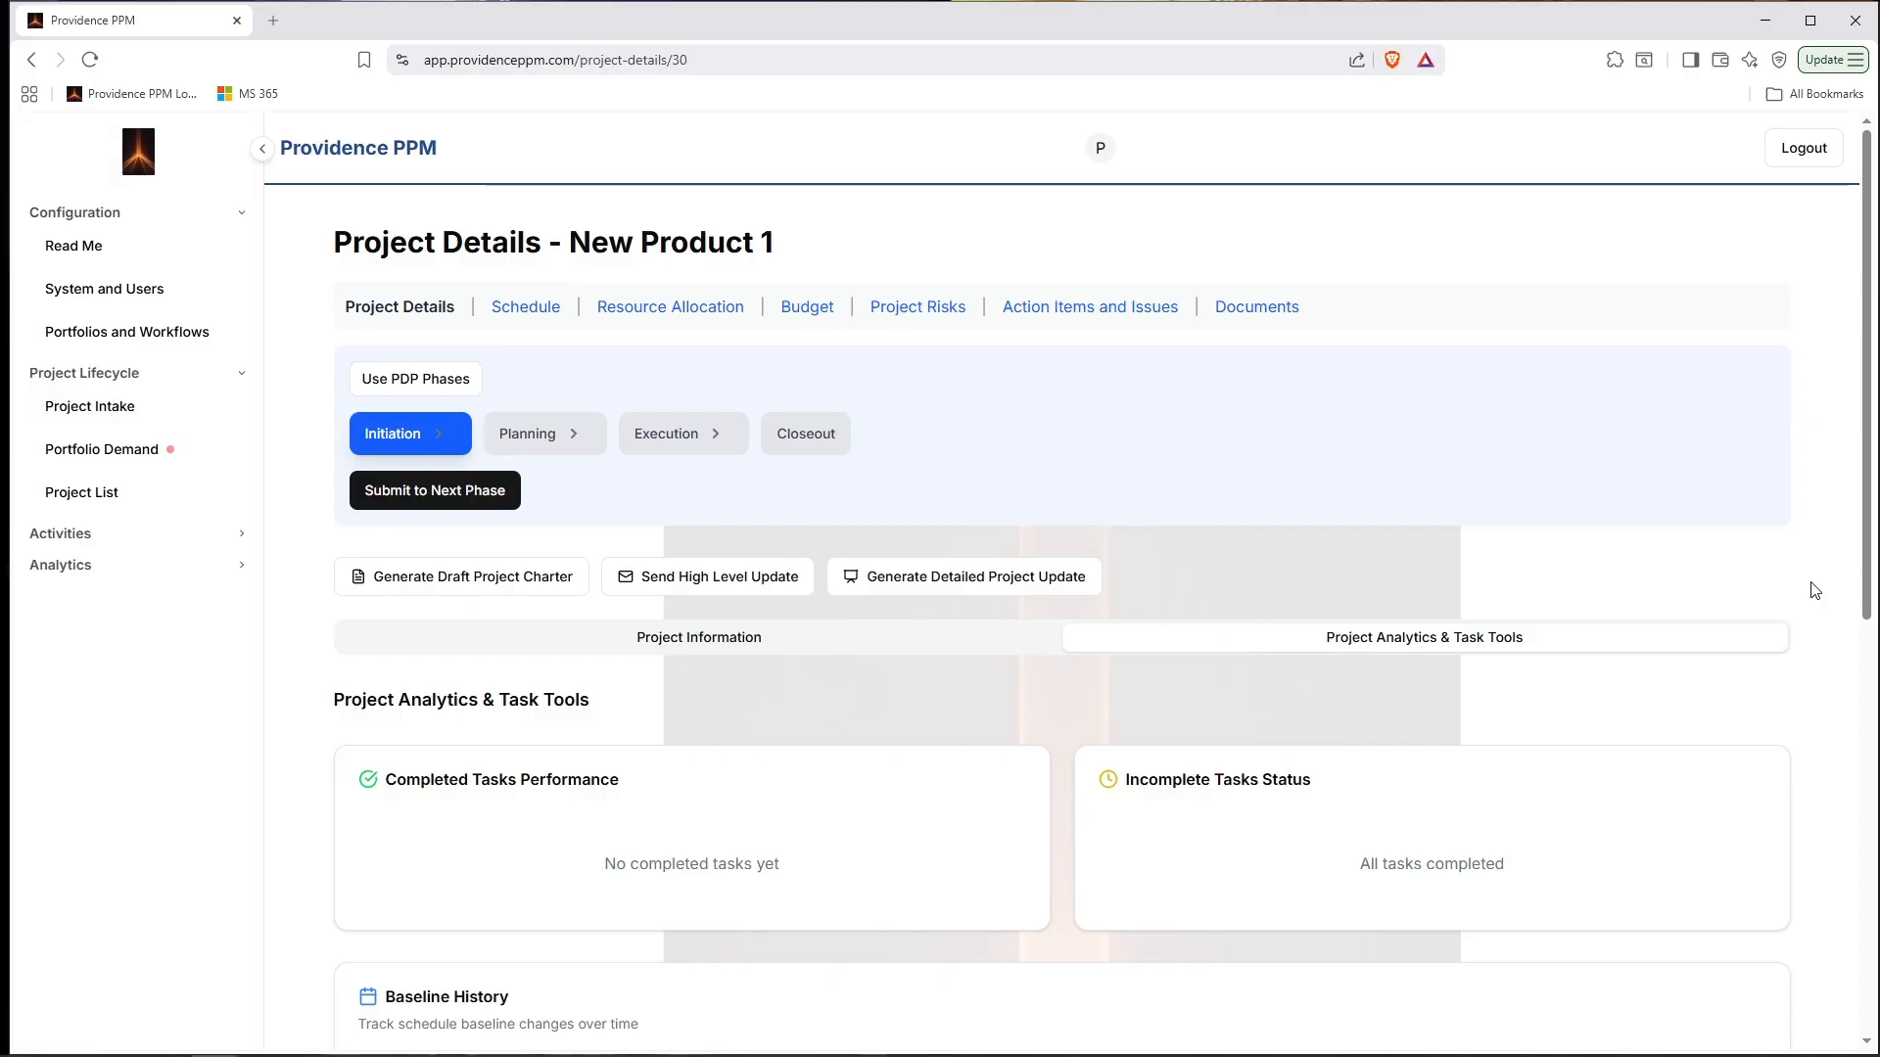
scroll(1812, 590, "down", 5)
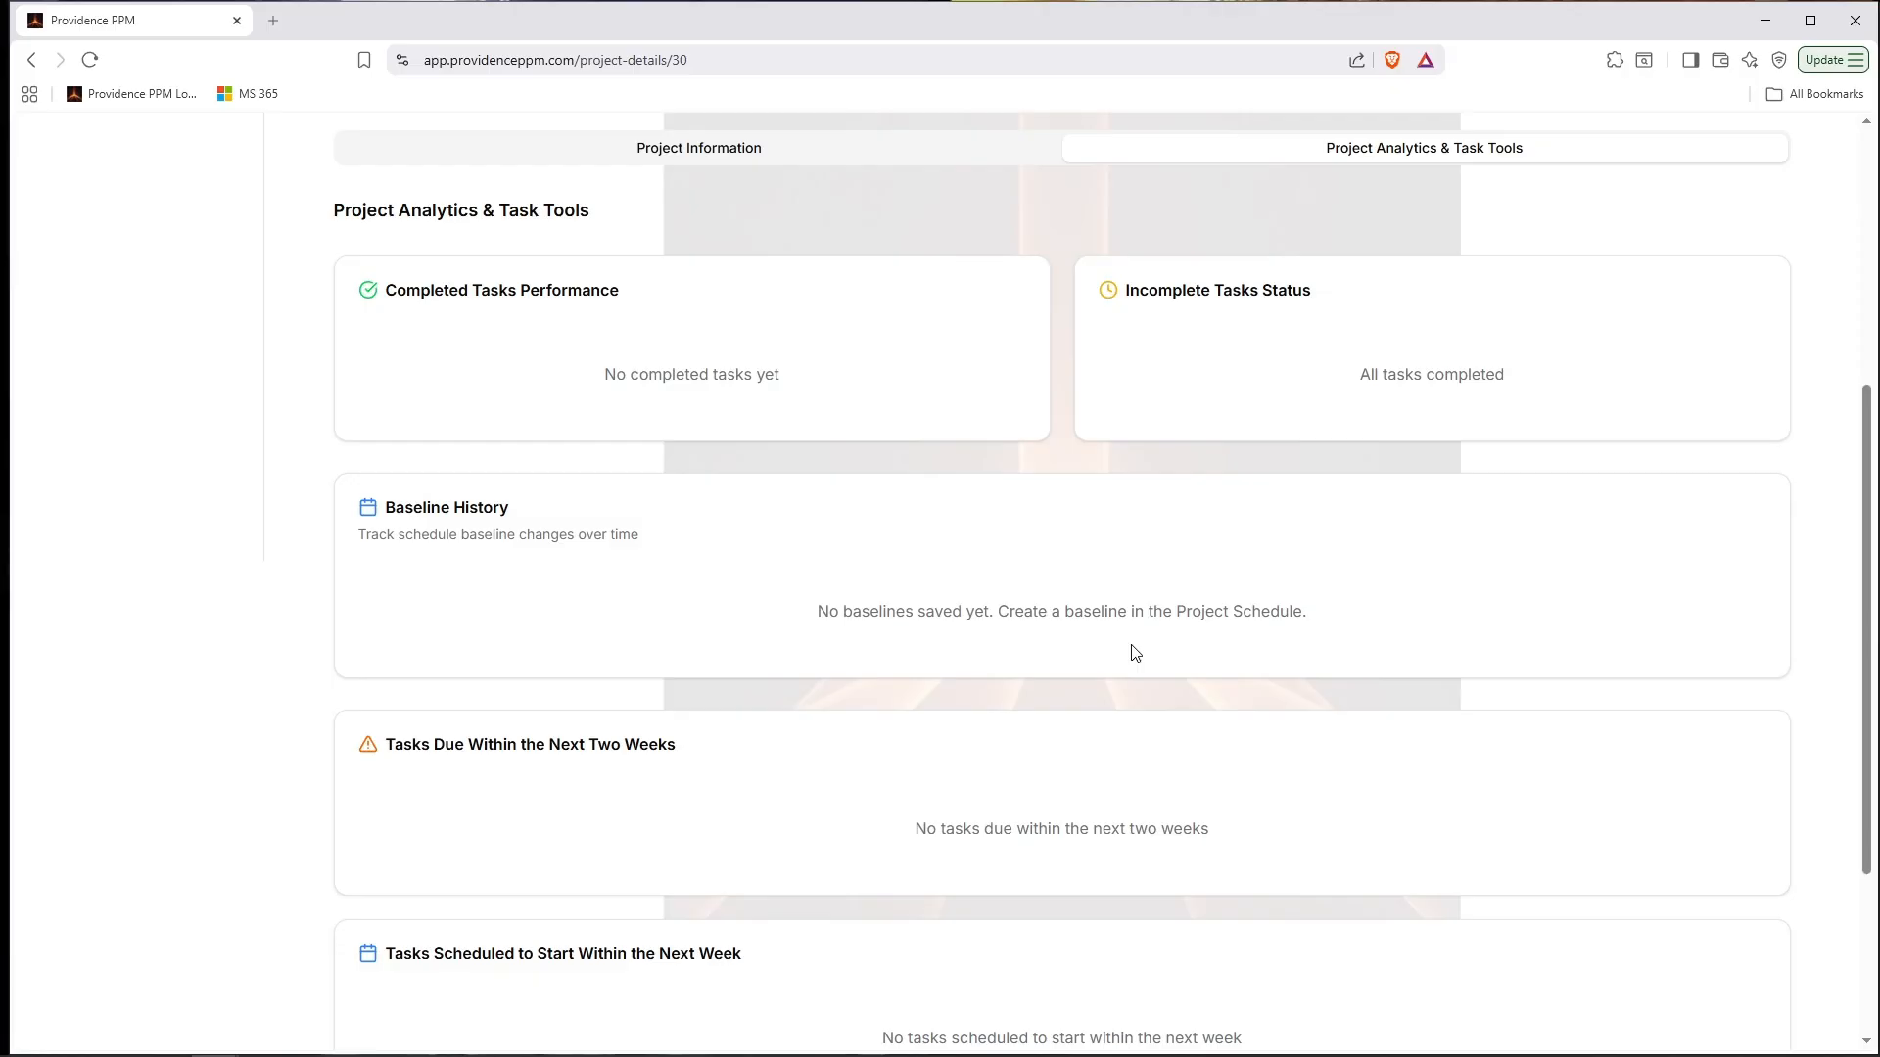
scroll(1126, 652, "down", 2)
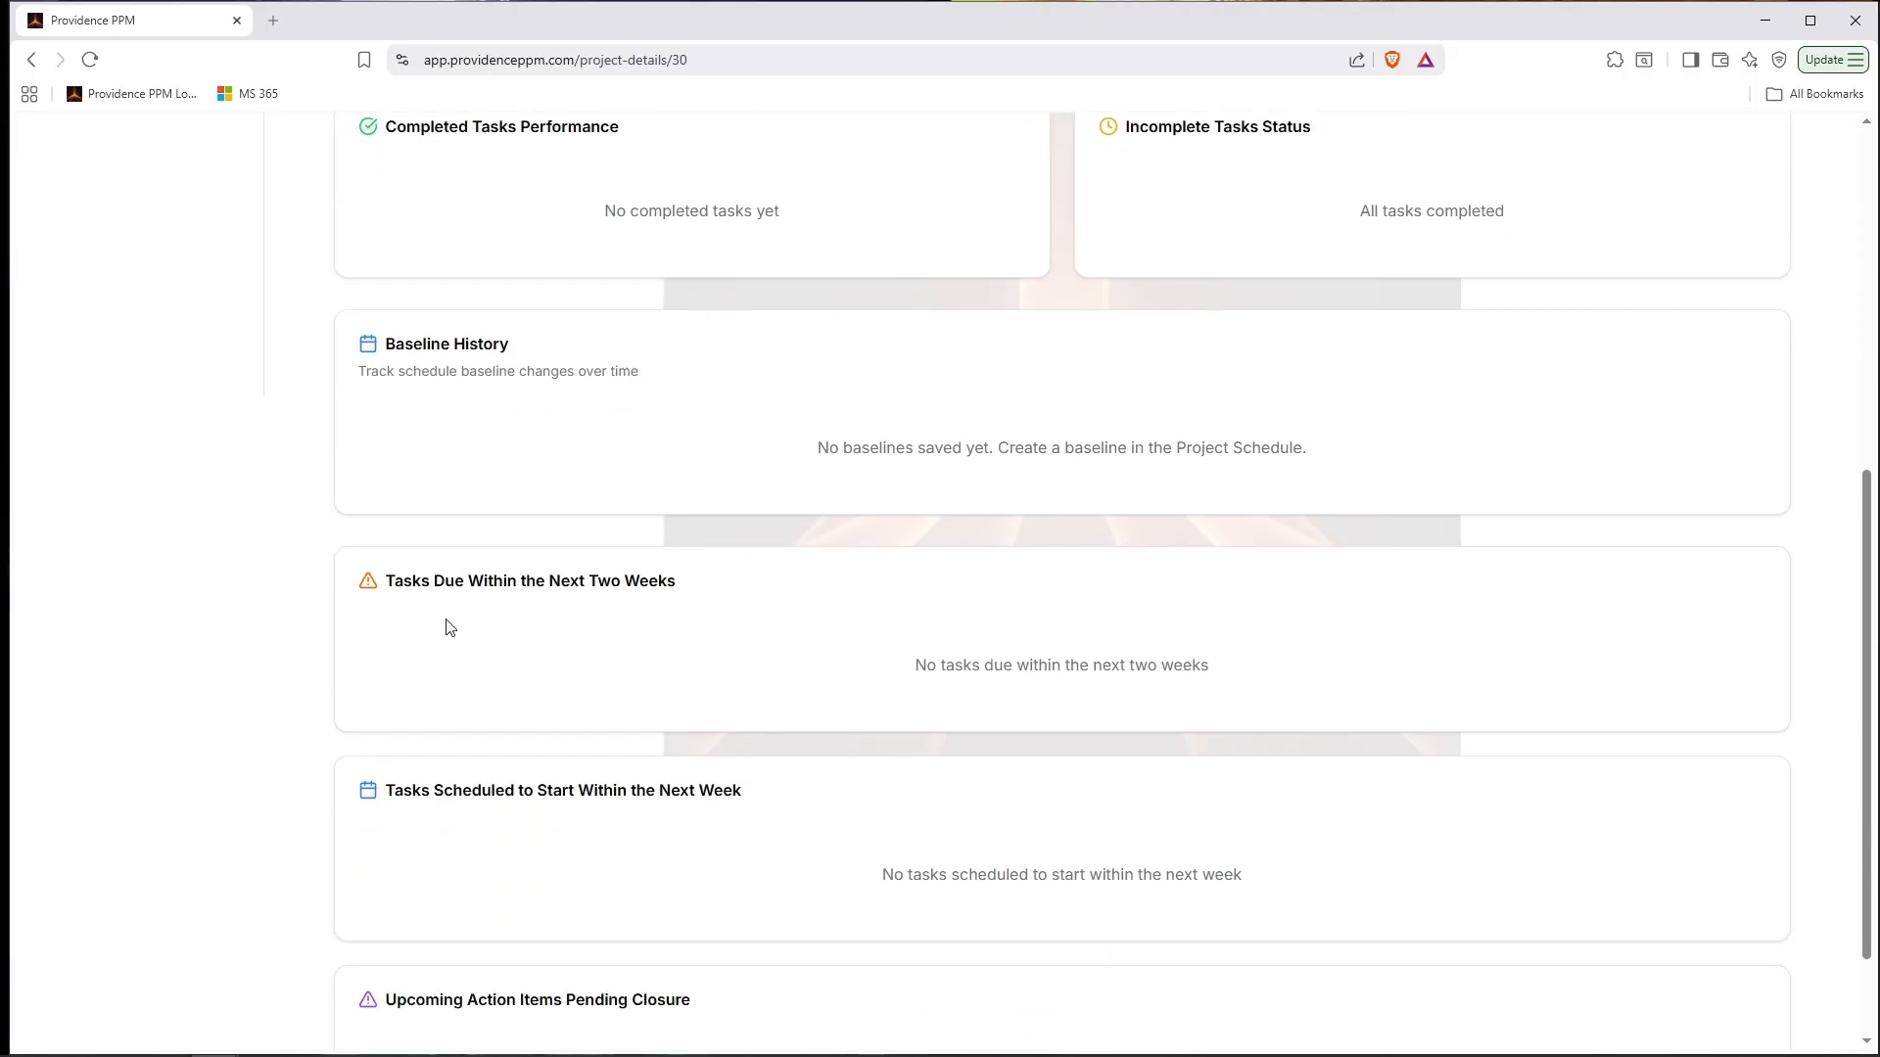
scroll(709, 595, "down", 2)
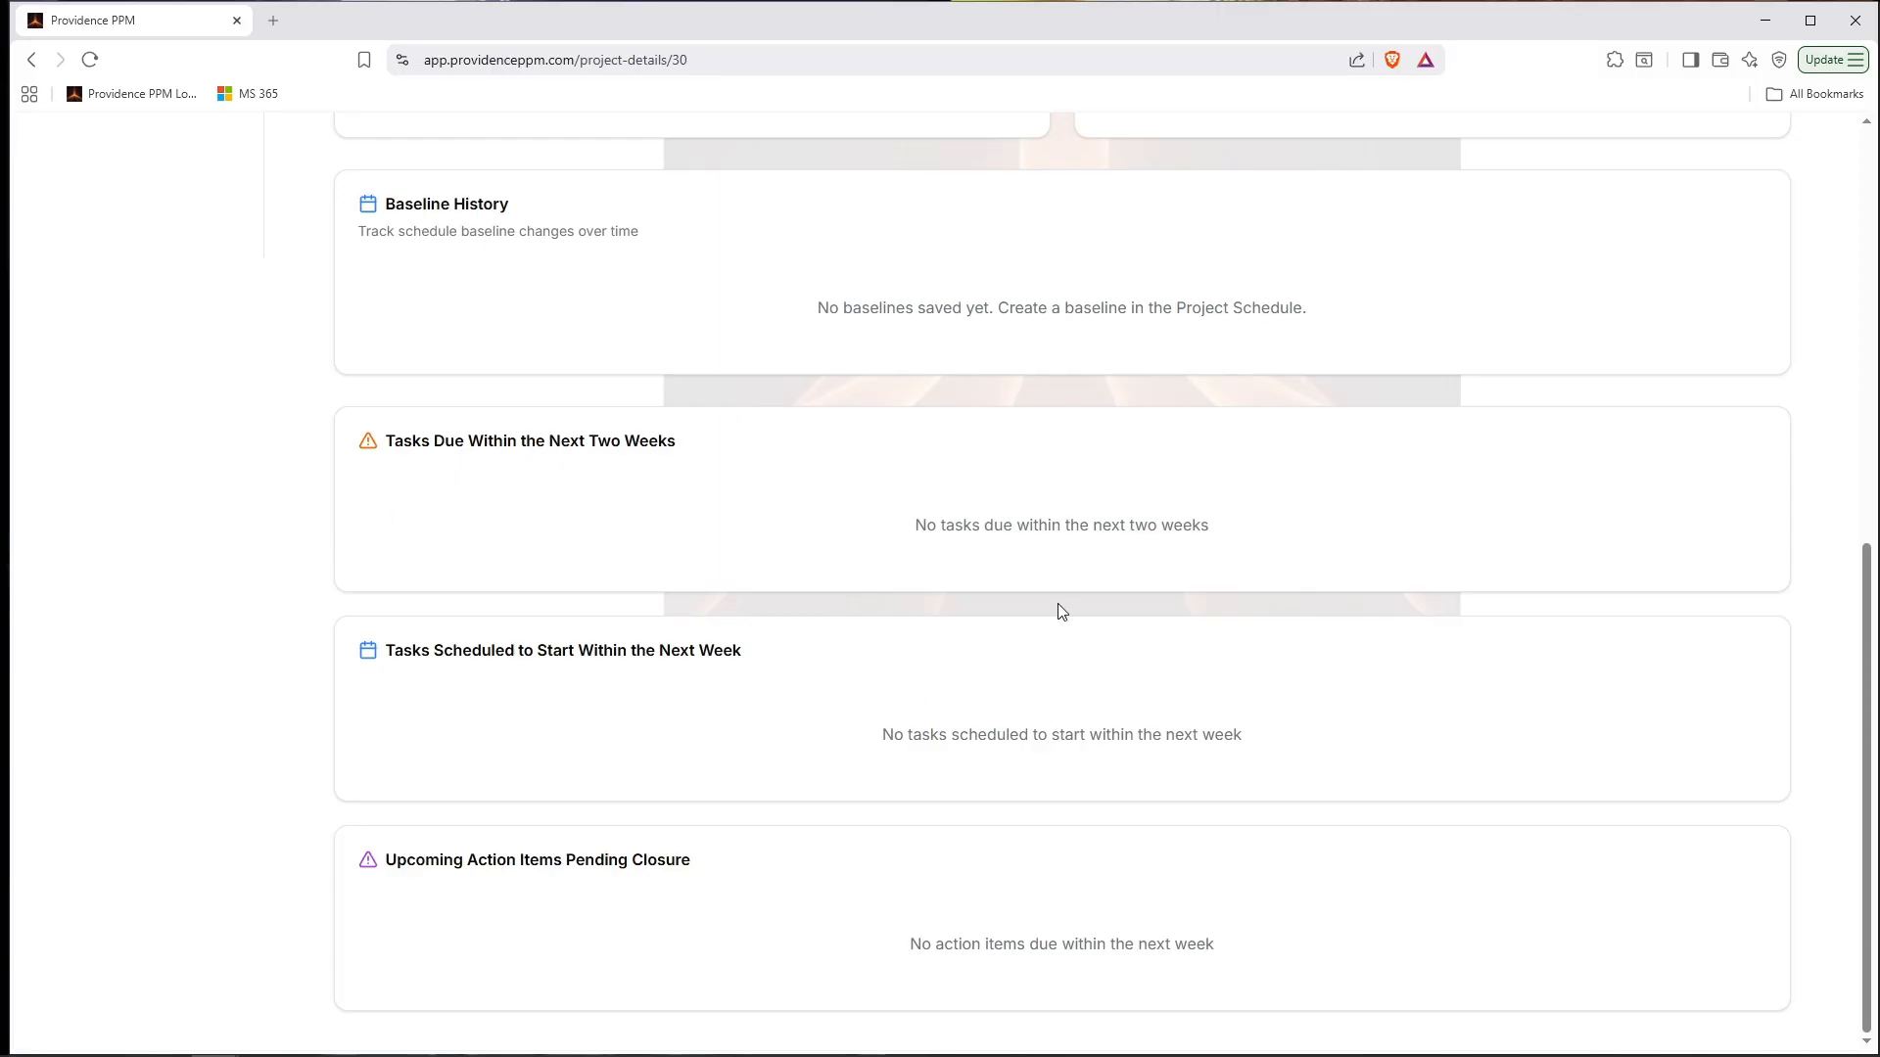
scroll(1064, 609, "up", 2)
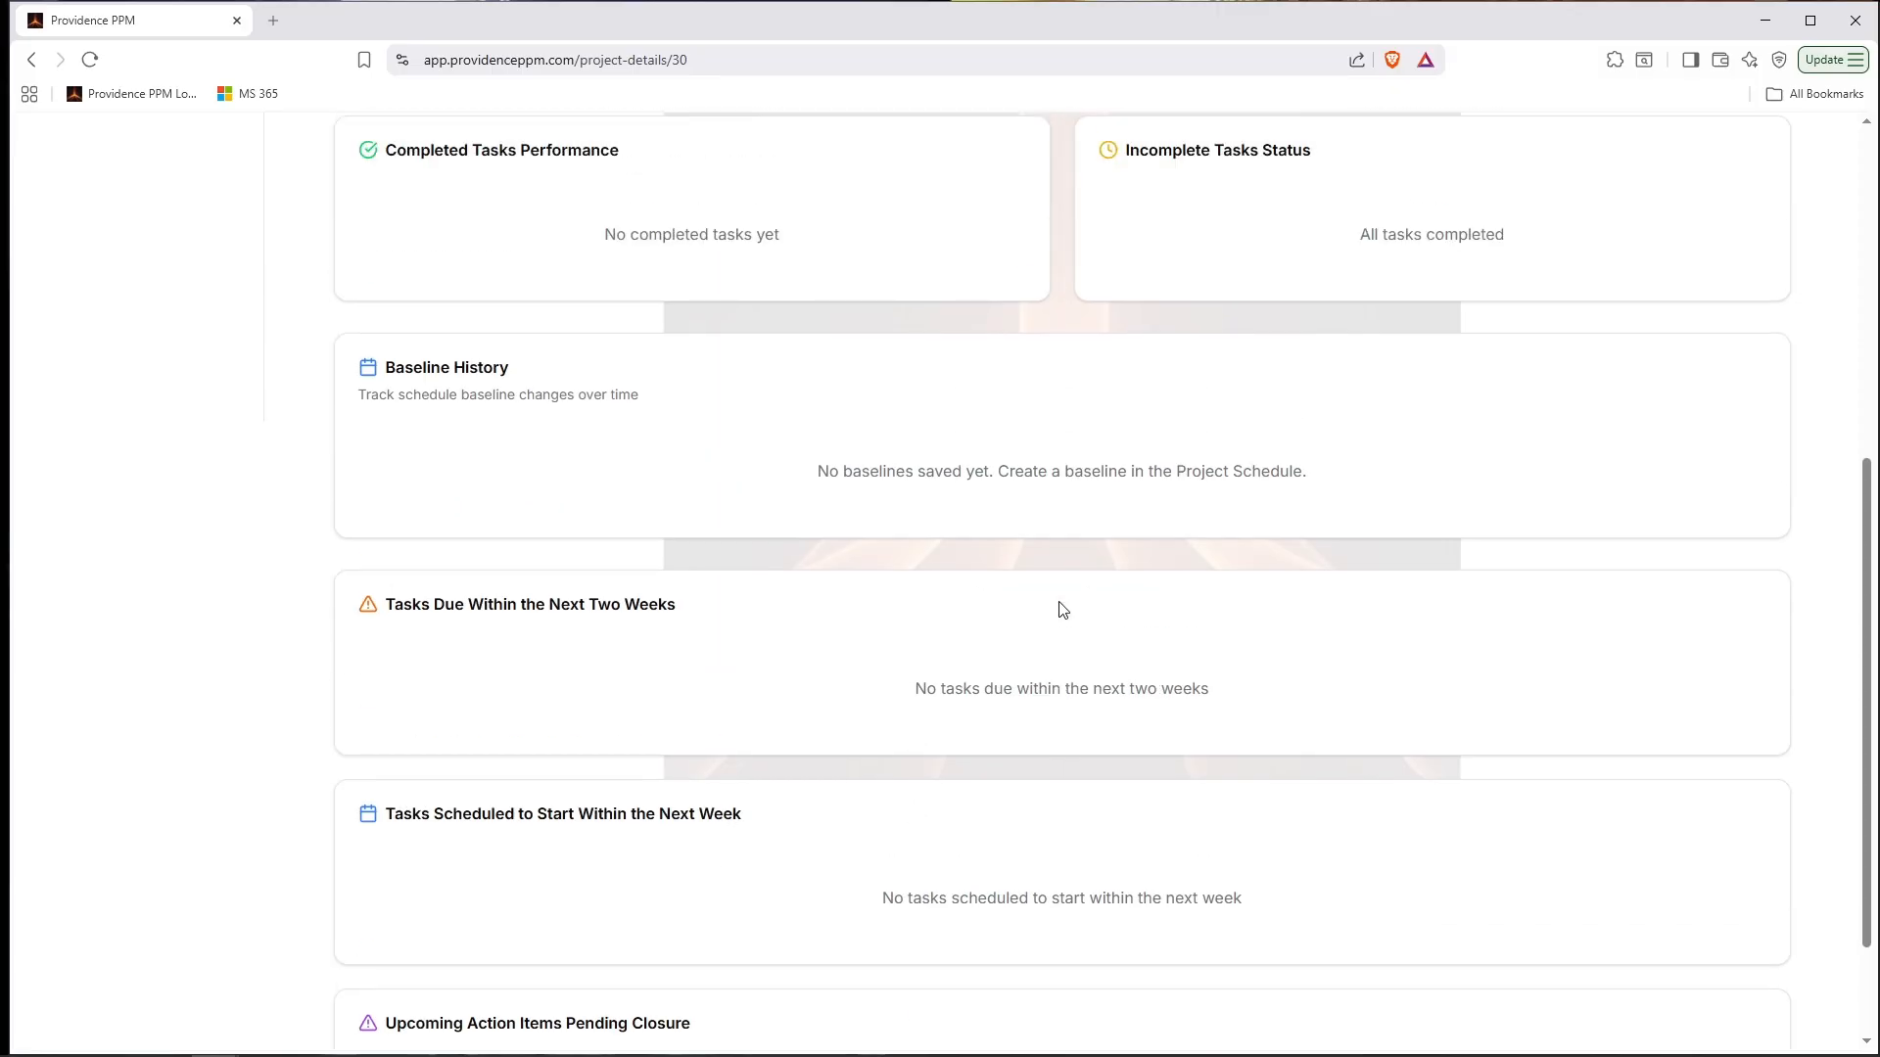
scroll(1064, 609, "up", 3)
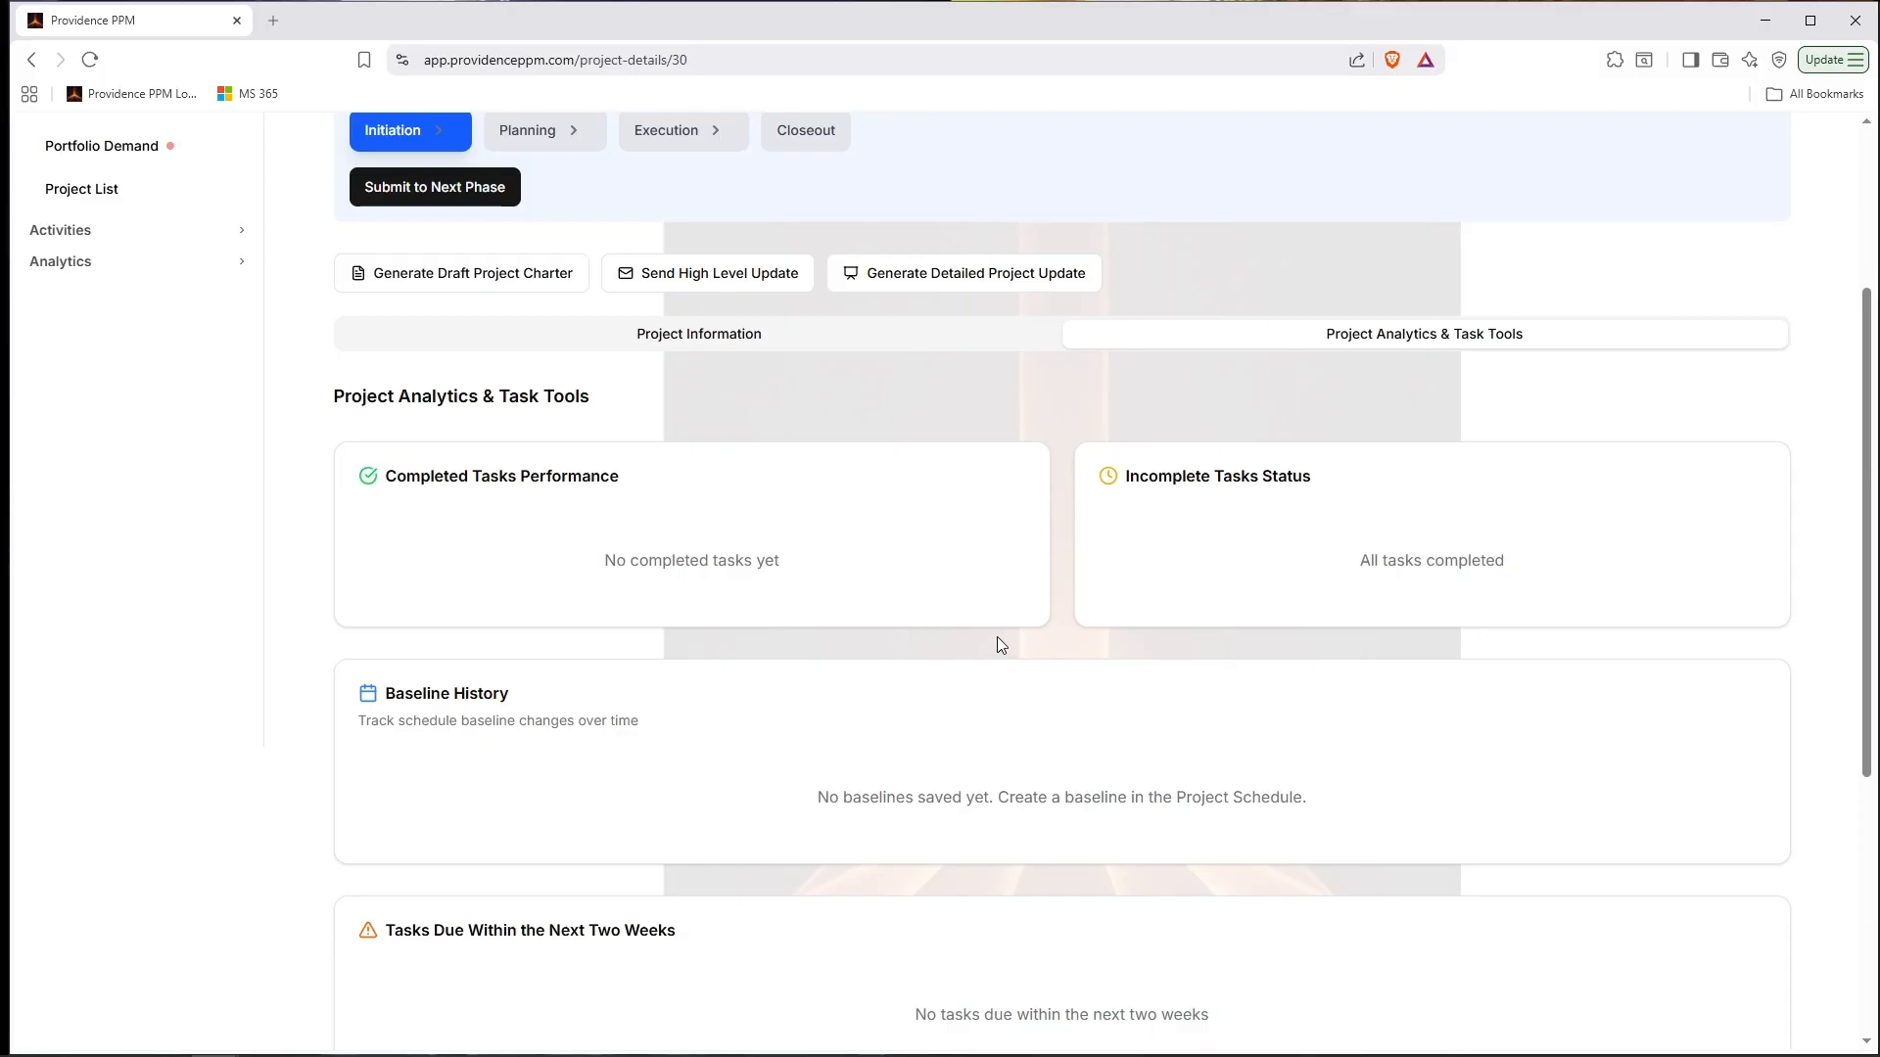
scroll(1001, 636, "up", 2)
scroll(1005, 646, "up", 1)
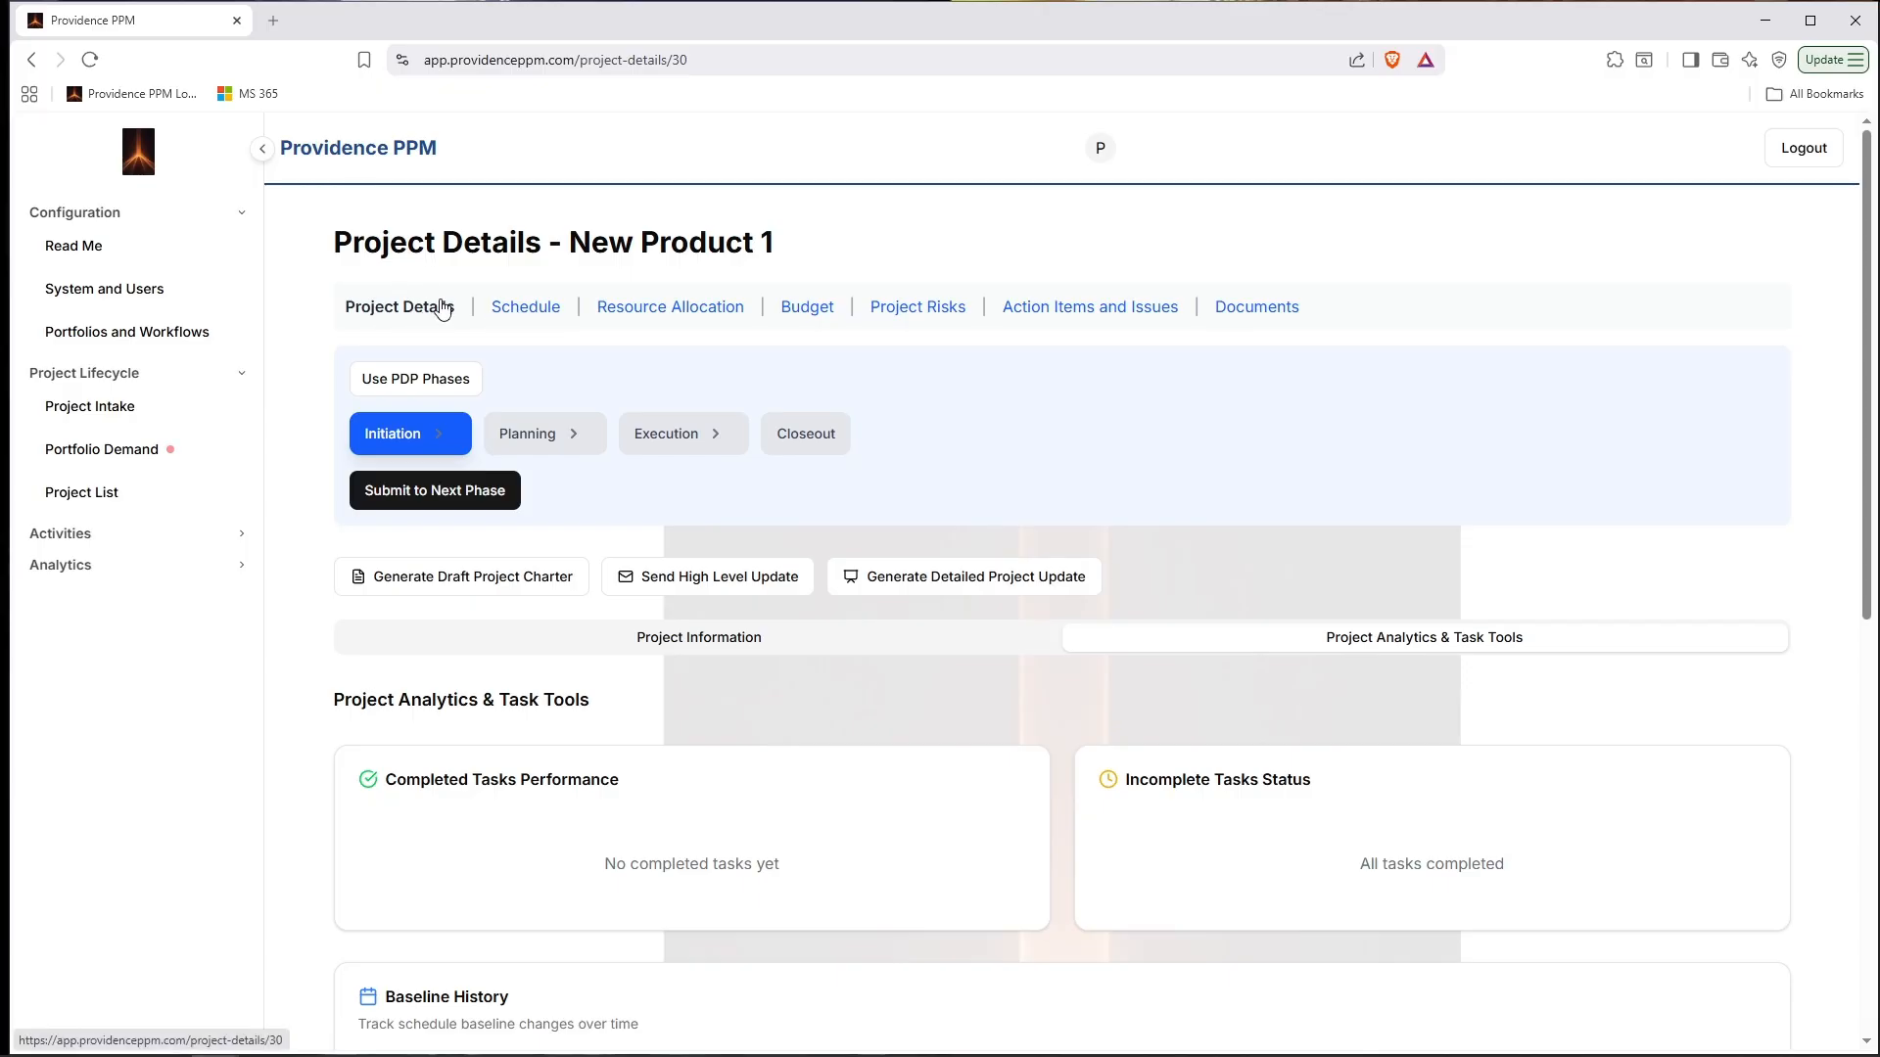
scroll(333, 612, "down", 8)
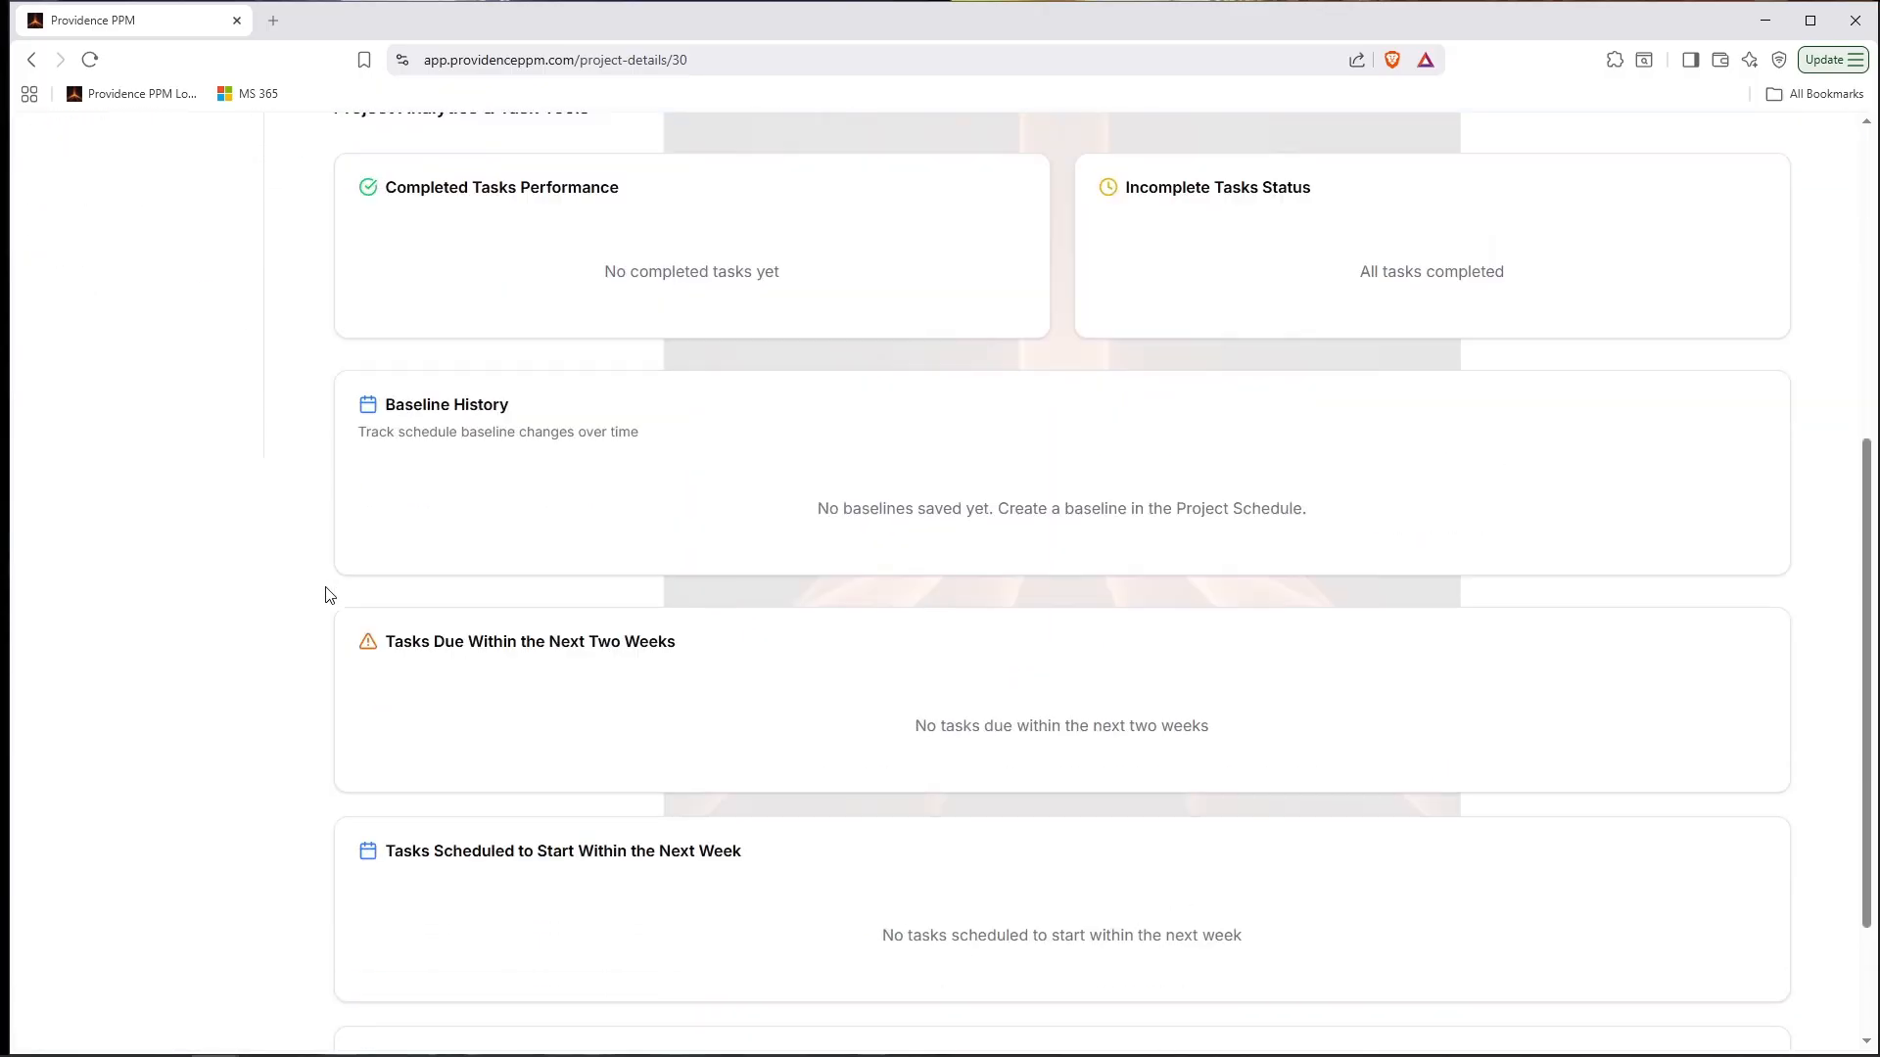
scroll(320, 583, "up", 8)
Return to the project information and look over its settings, general fields and Scope and Assumptions sections.
left_click(570, 643)
scroll(353, 608, "down", 10)
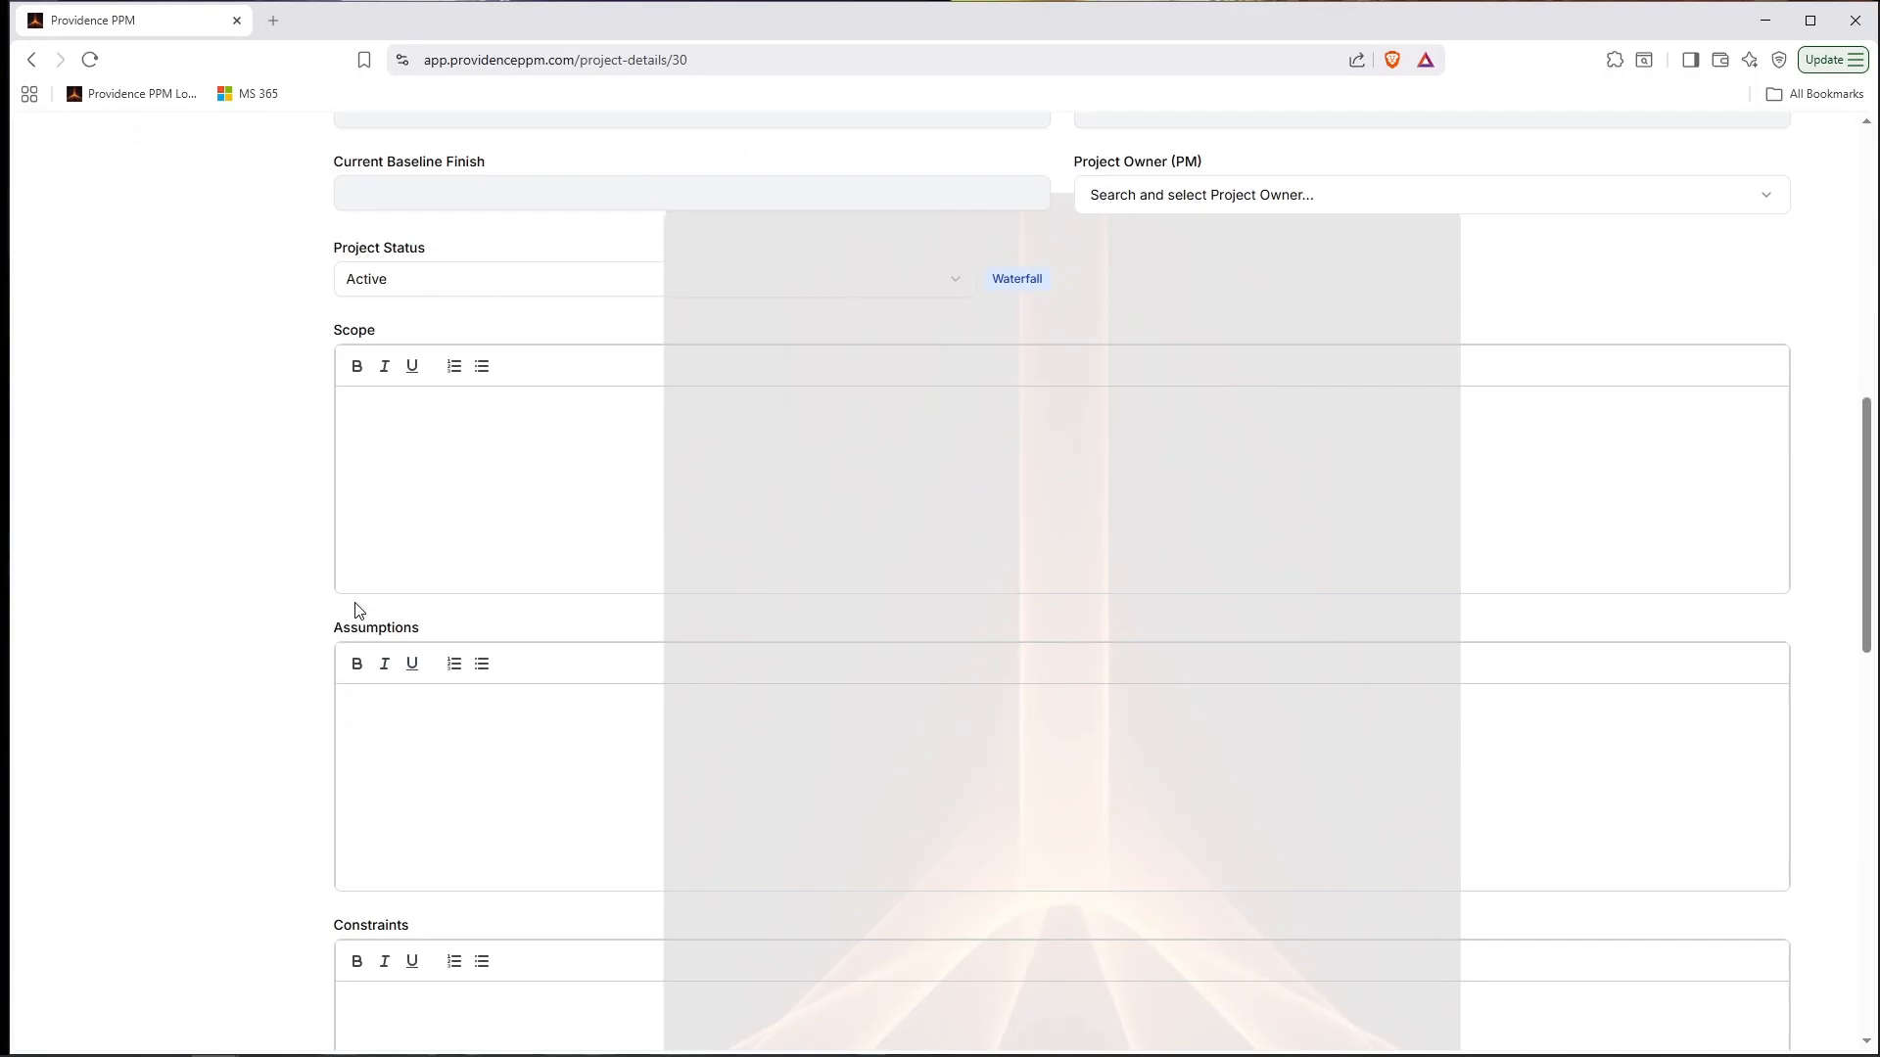
scroll(303, 578, "up", 3)
scroll(316, 587, "up", 3)
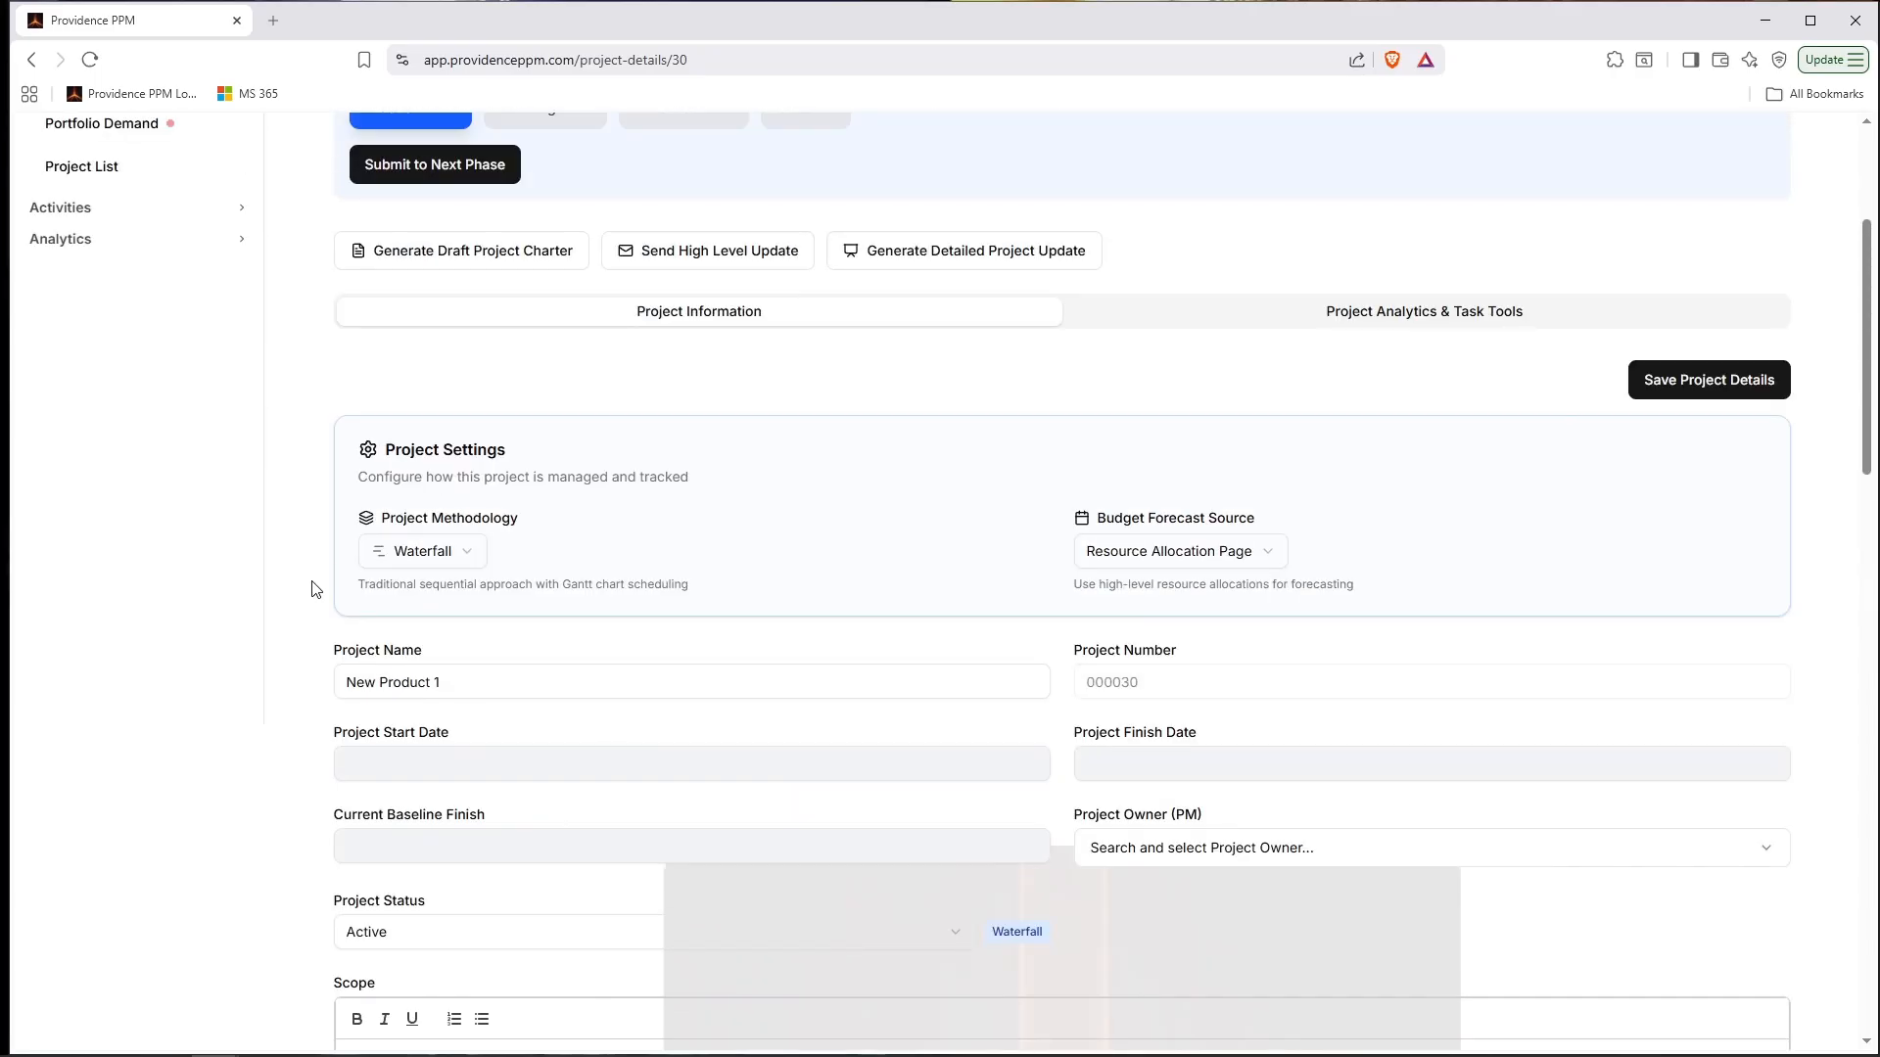
scroll(312, 587, "up", 3)
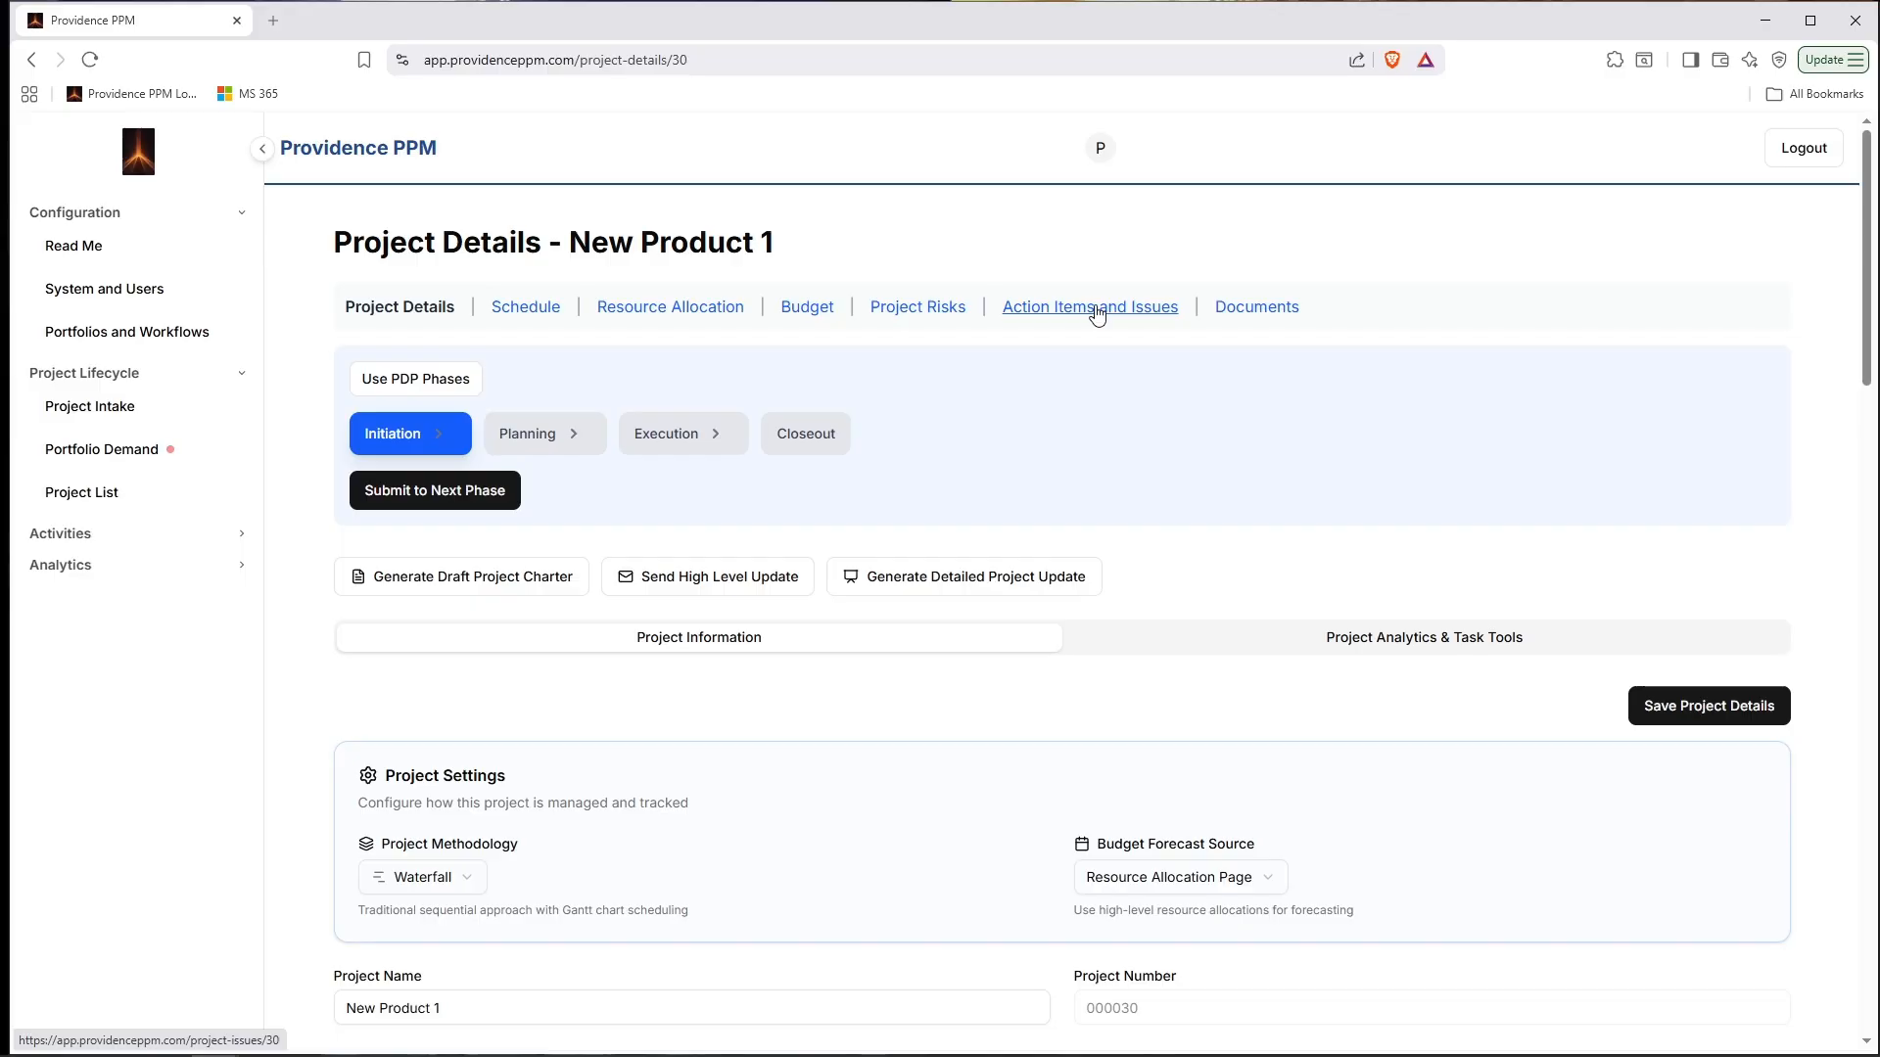
View the project's Documents page and document tracker, and look at its Waterfall schedule.
left_click(1243, 315)
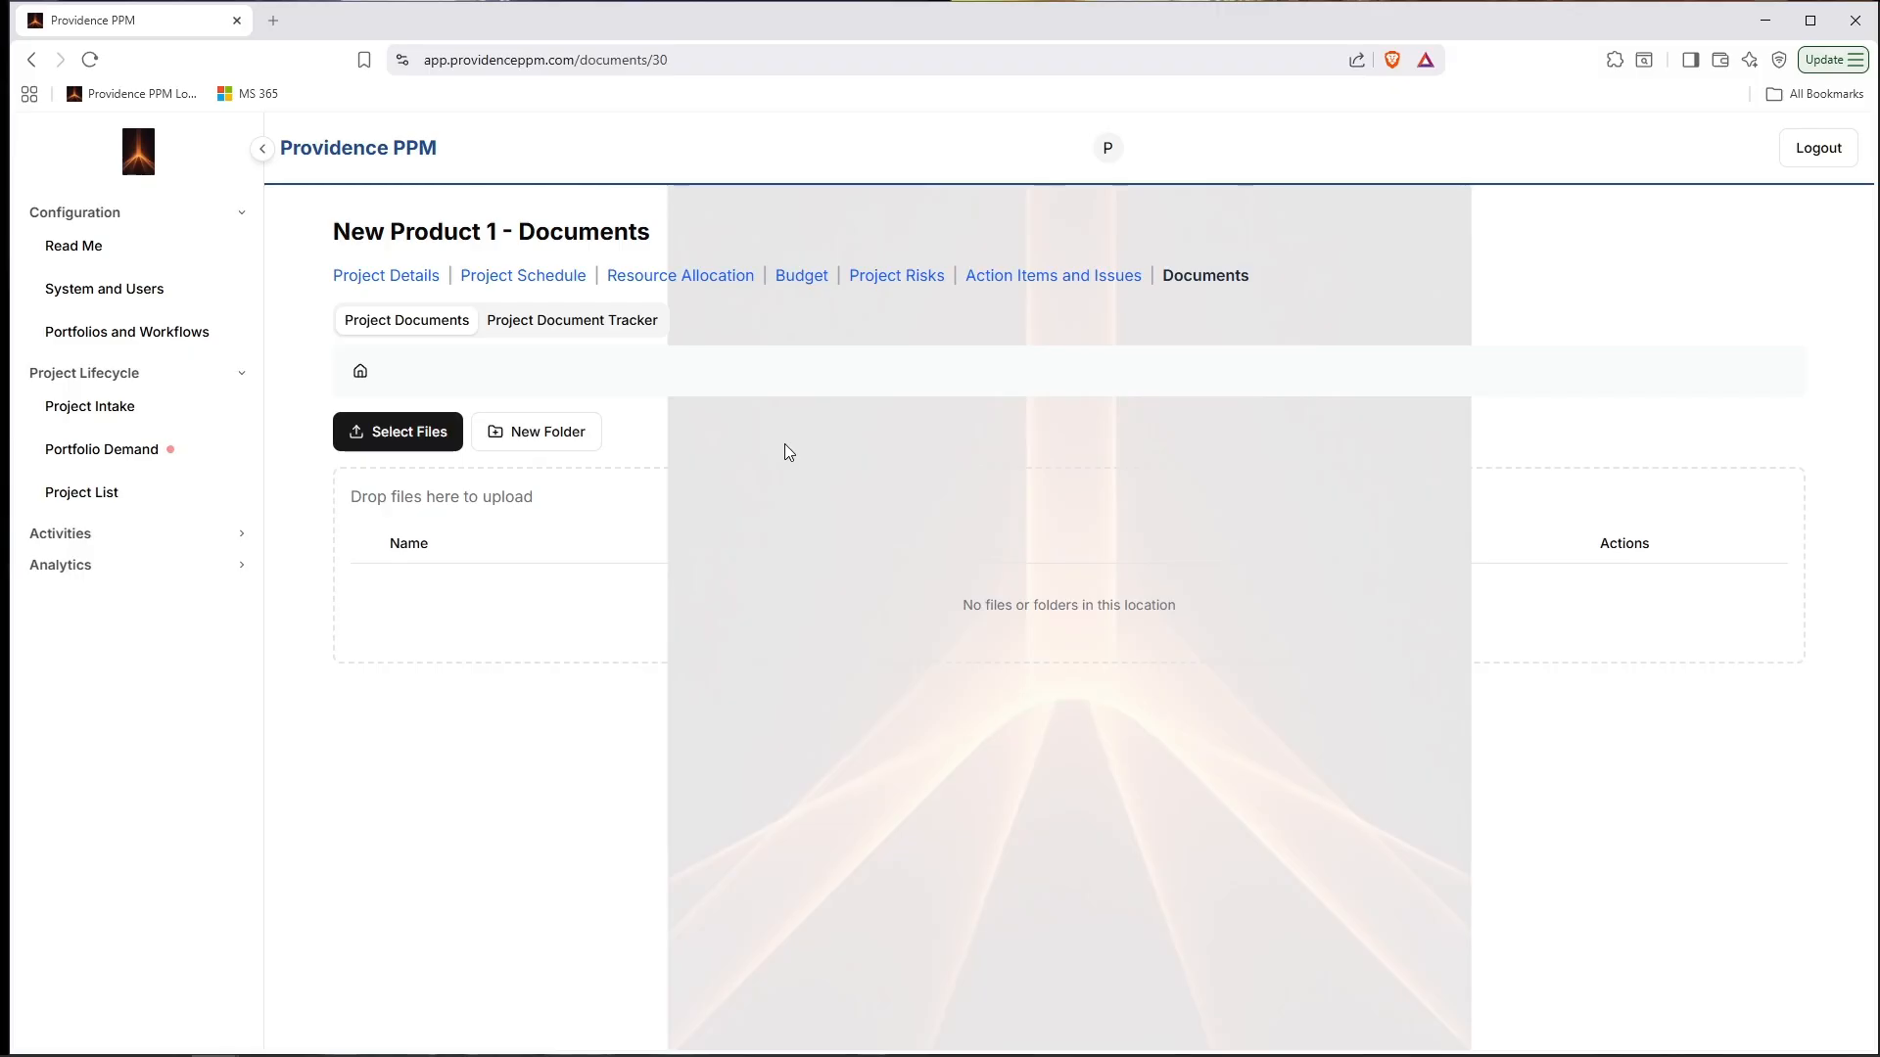
left_click(555, 325)
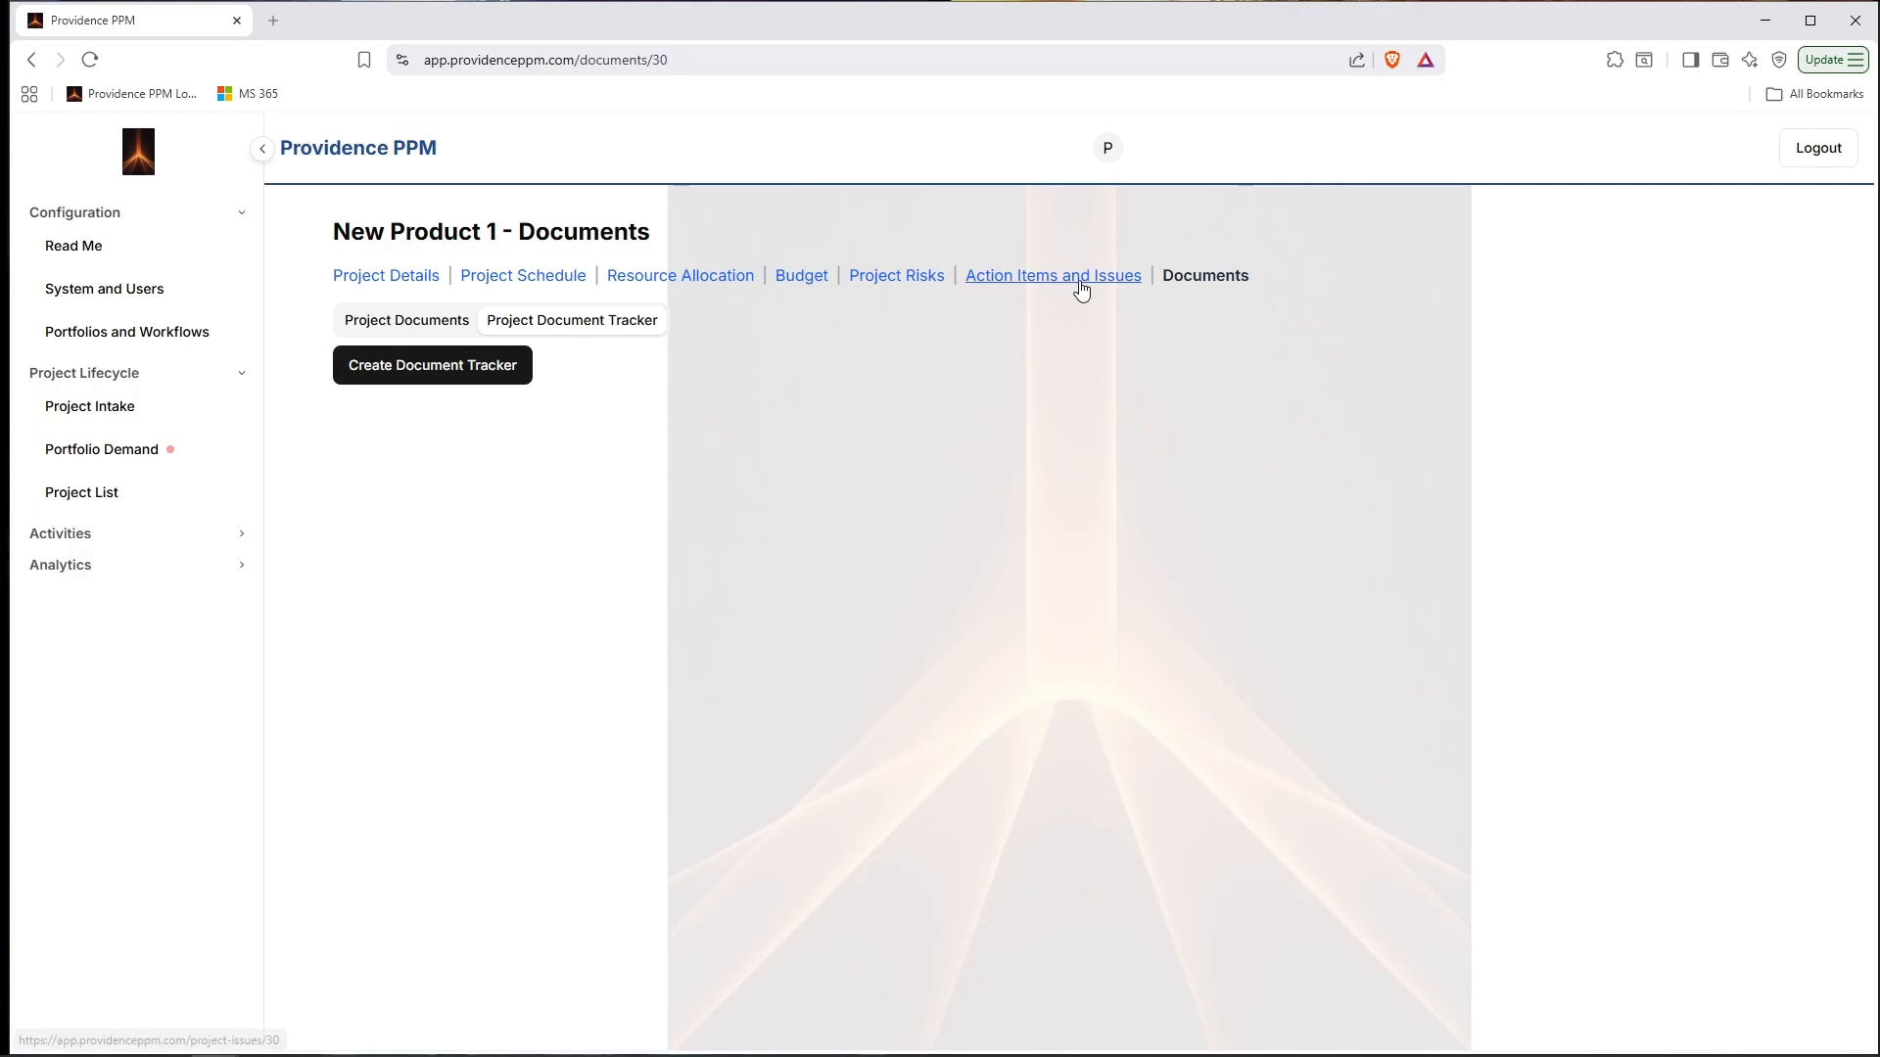
left_click(541, 281)
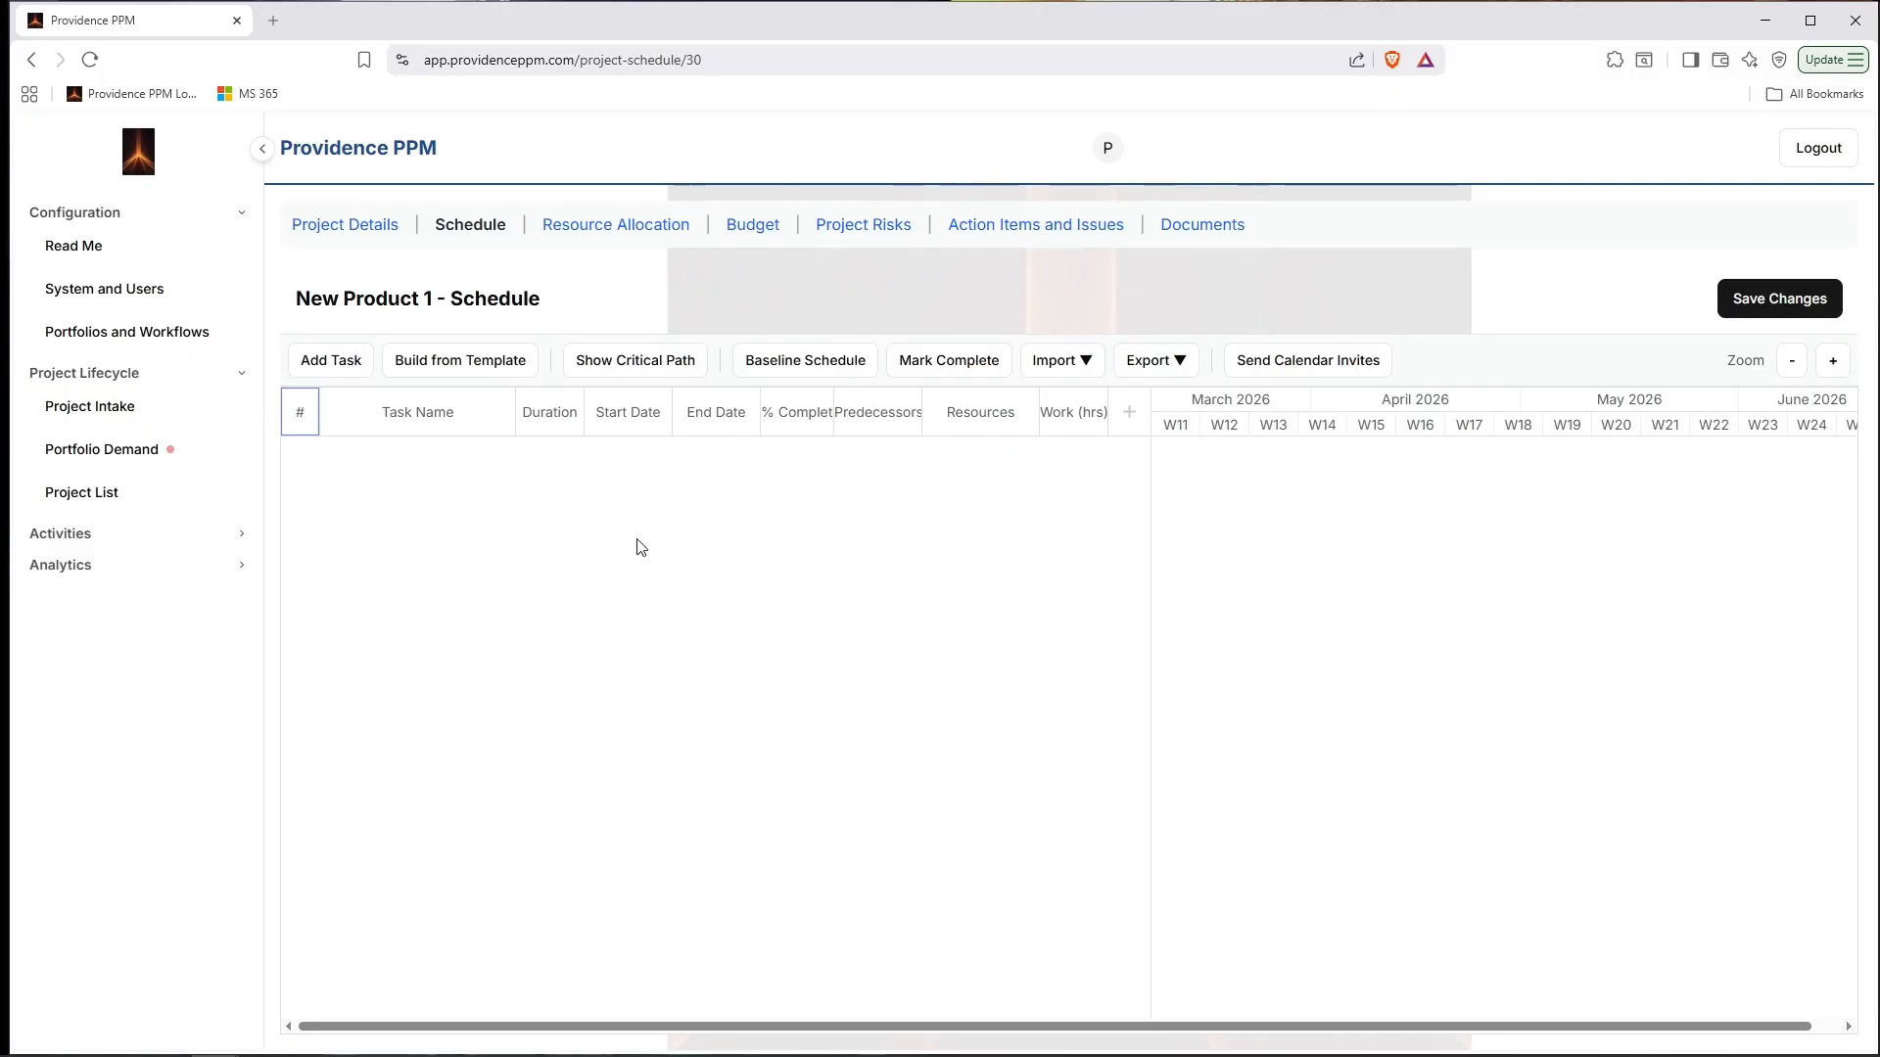
Set New Product 1's project methodology to Agile in its project details and save.
left_click(327, 238)
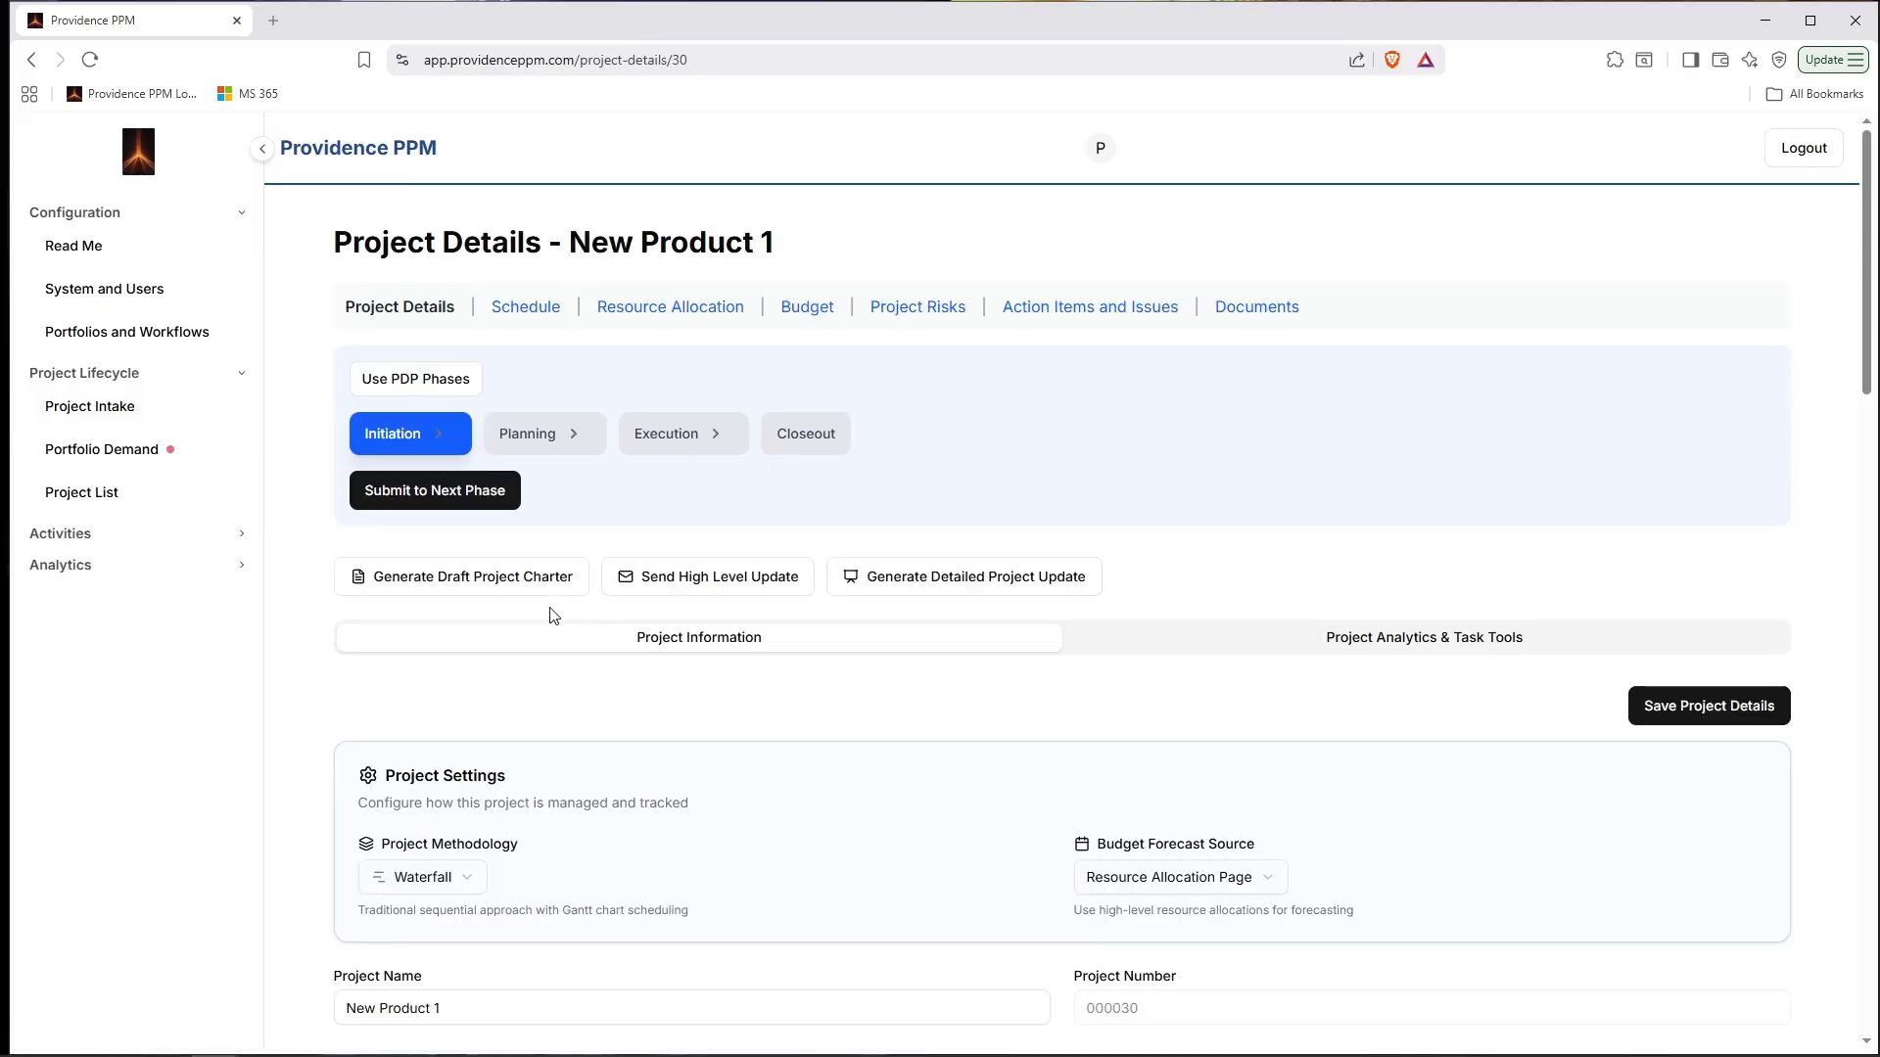
scroll(554, 615, "down", 3)
left_click(461, 551)
left_click(376, 627)
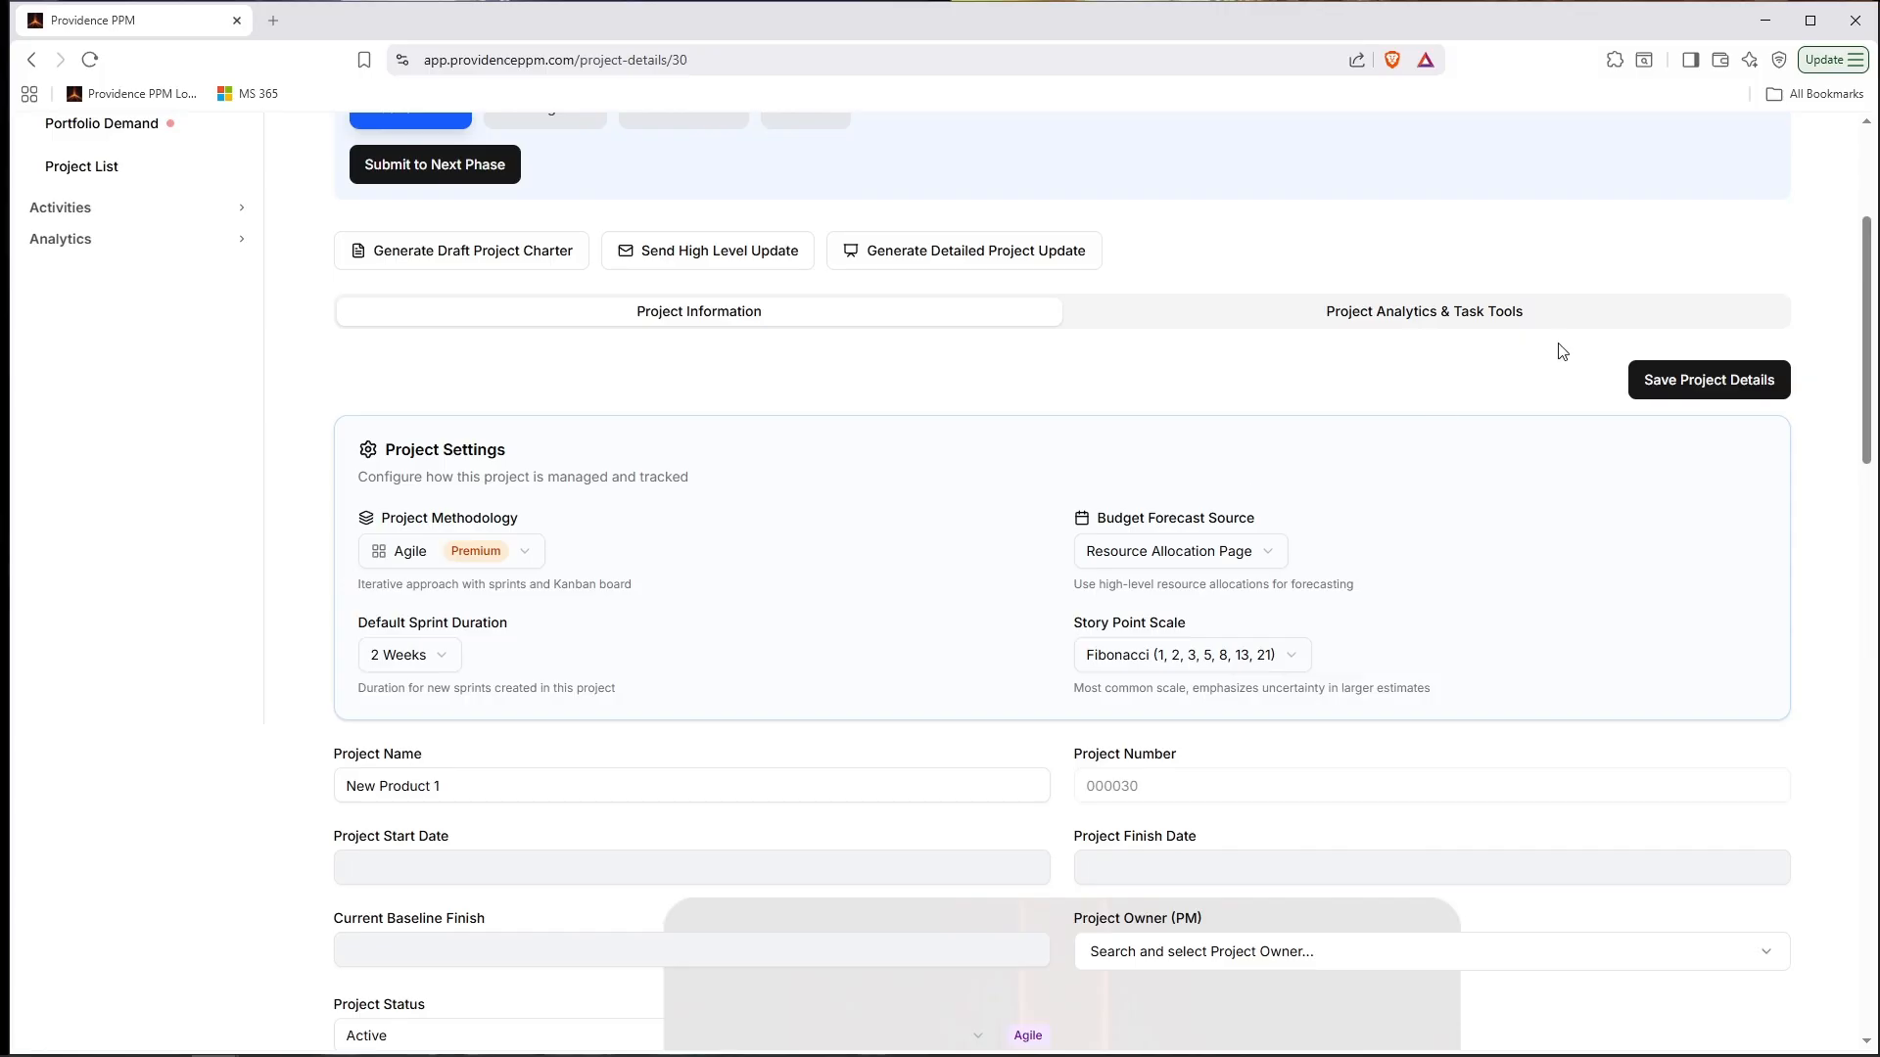
left_click(1692, 381)
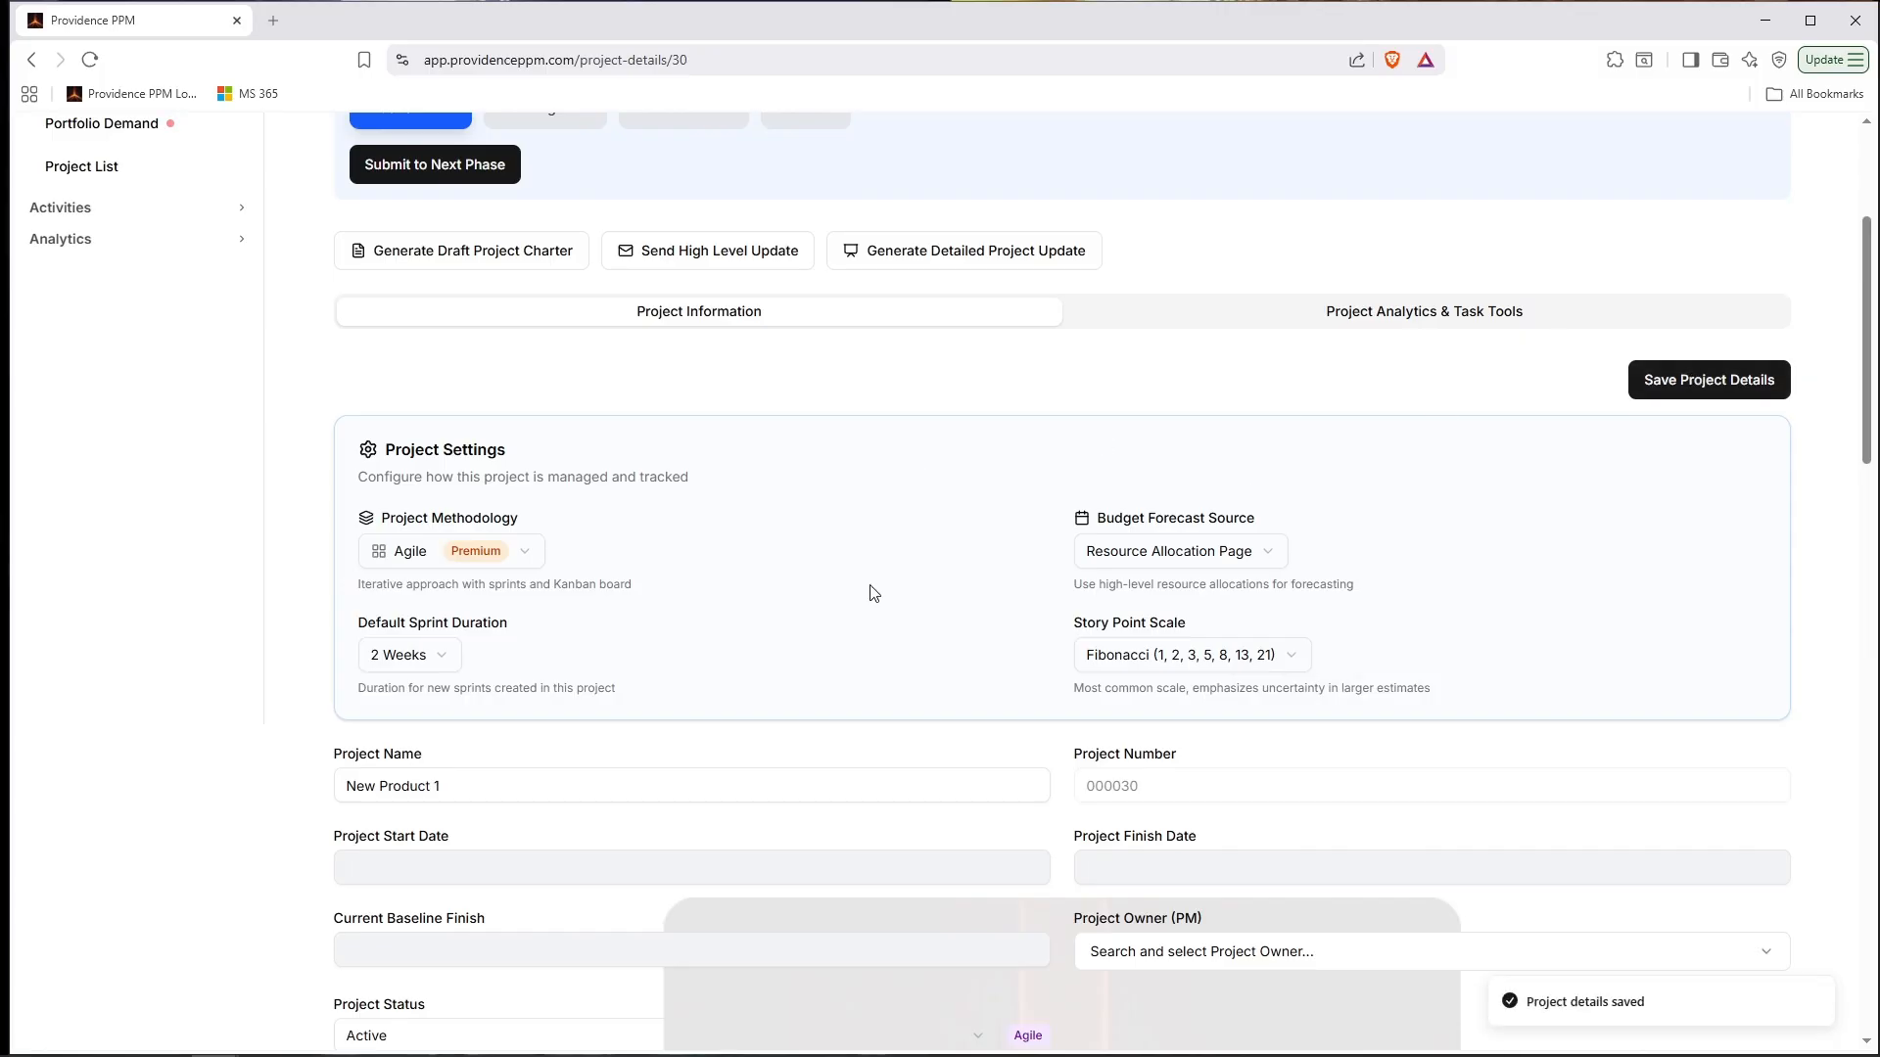
Open New Product 1's Agile schedule board and check its sprint options.
scroll(894, 555, "up", 2)
scroll(894, 555, "up", 1)
left_click(533, 308)
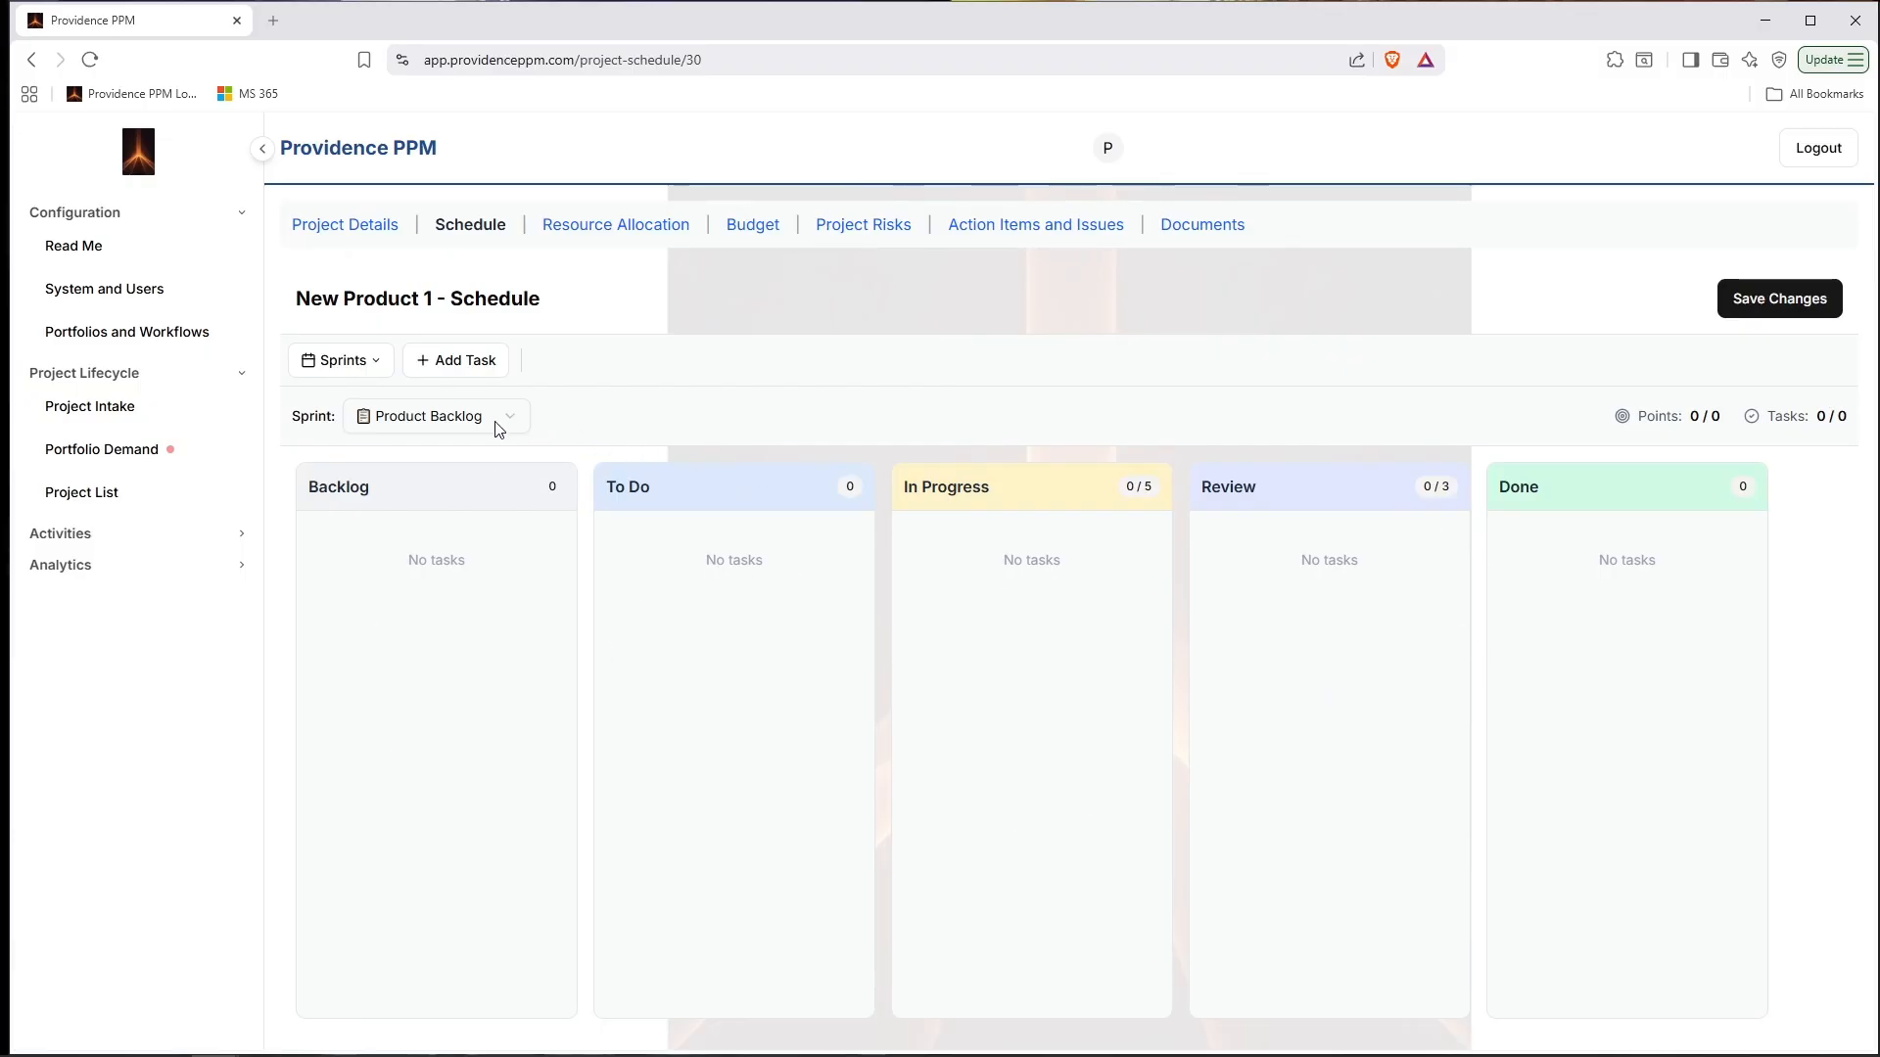
left_click(364, 364)
left_click(366, 363)
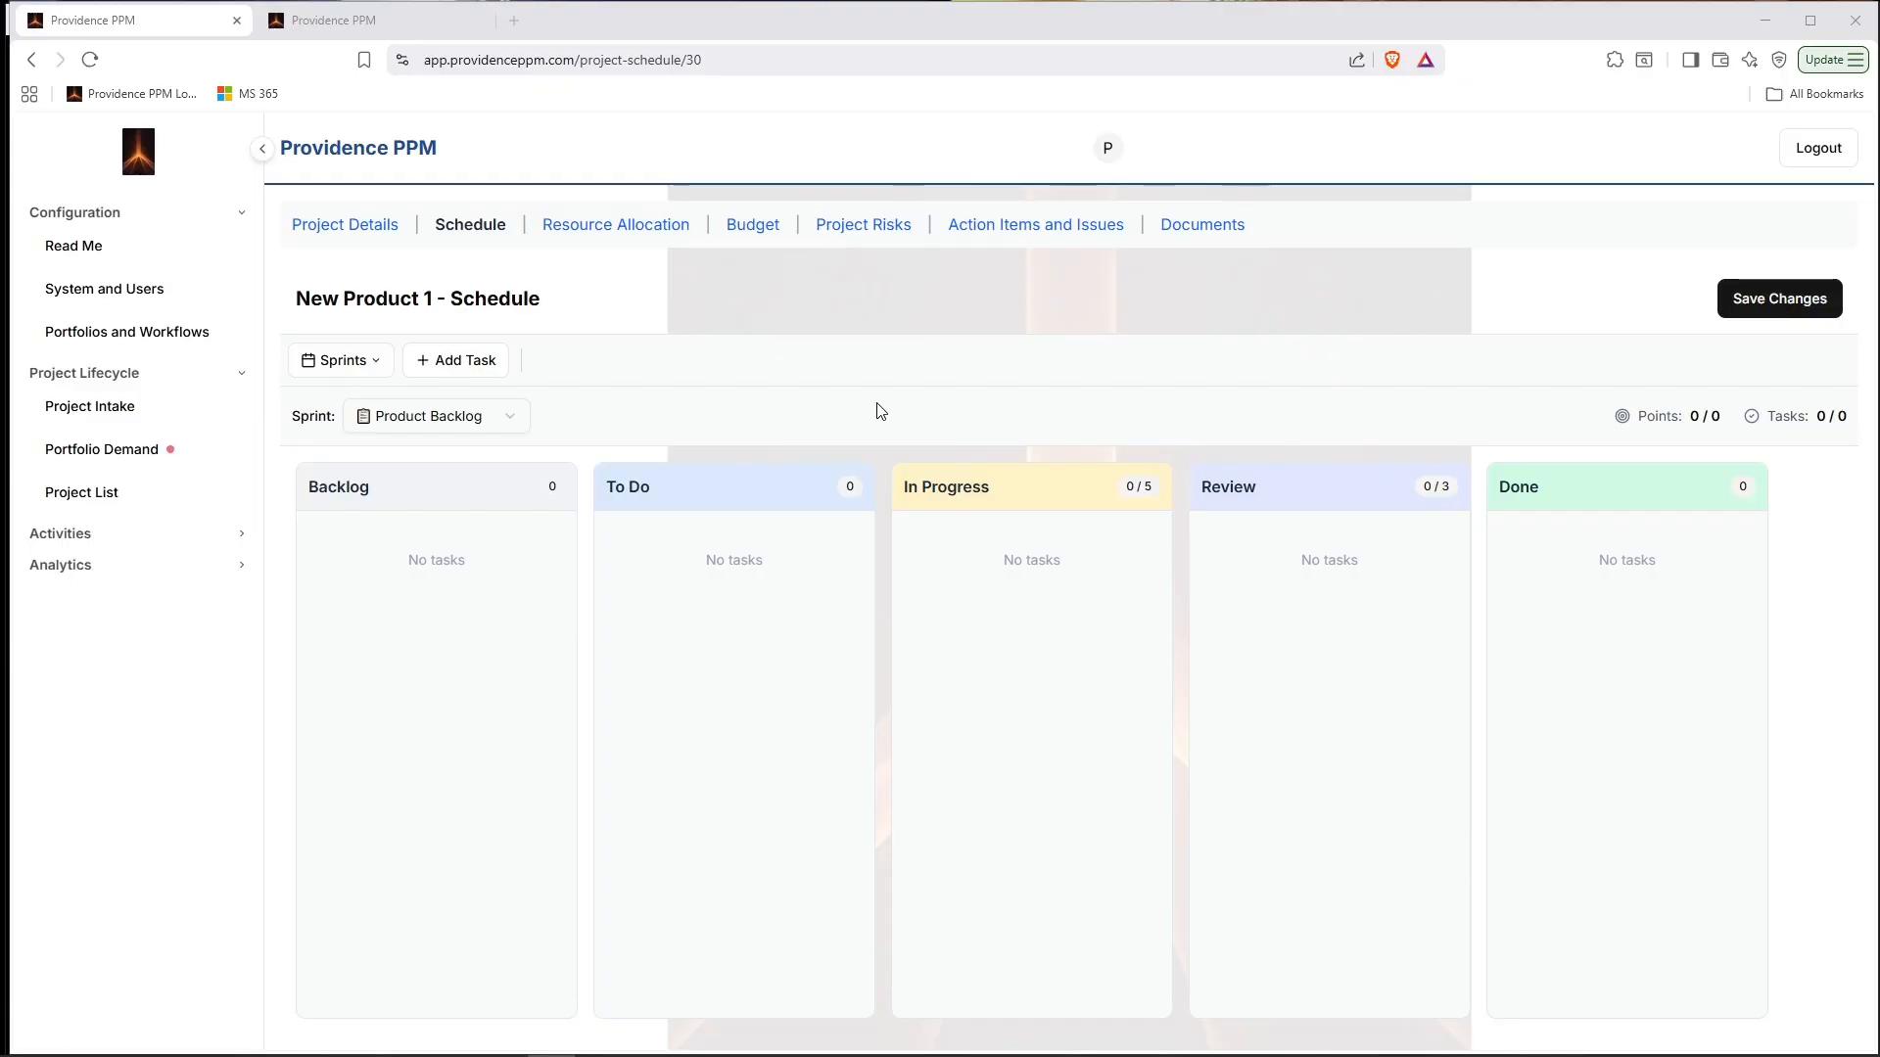
Start a new project from the Project List and name it Functional Project.
left_click(110, 502)
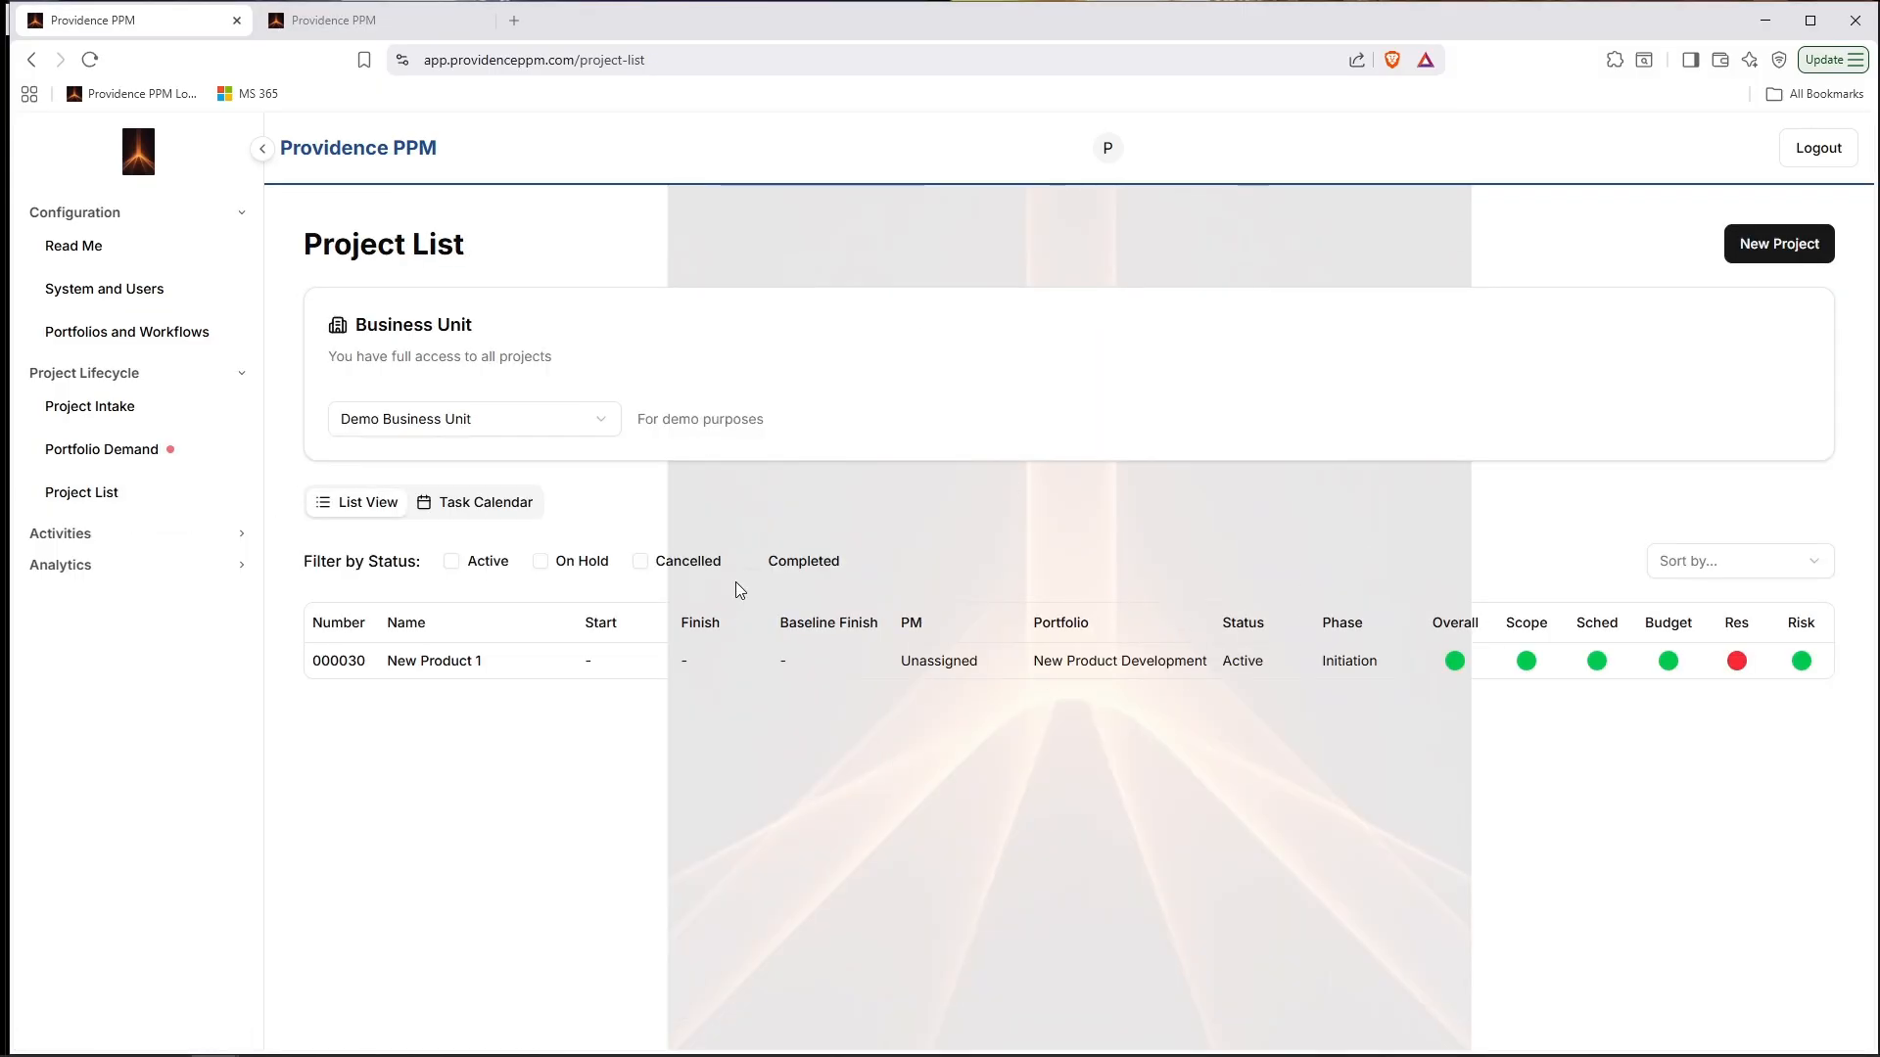
left_click(1790, 245)
type("Functional Project")
left_click(878, 479)
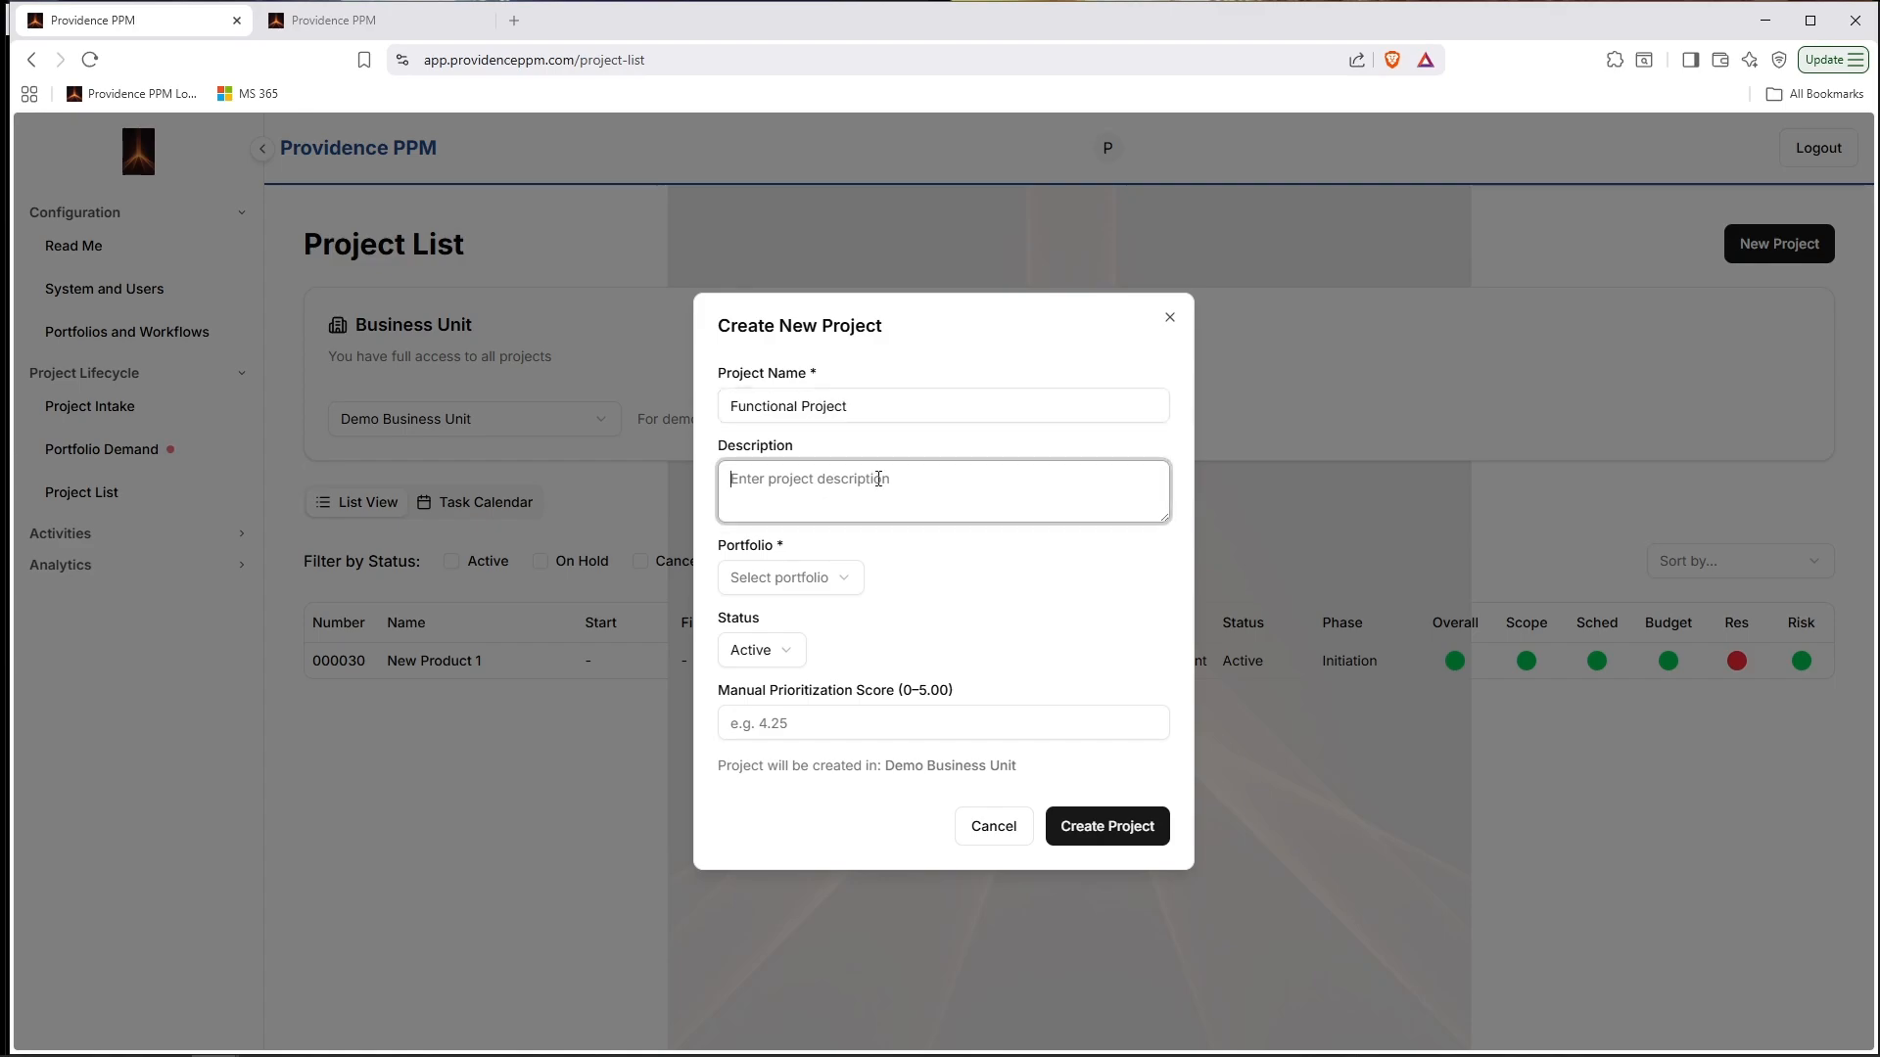
Assign the new project to the New Product Development portfolio.
left_click(840, 585)
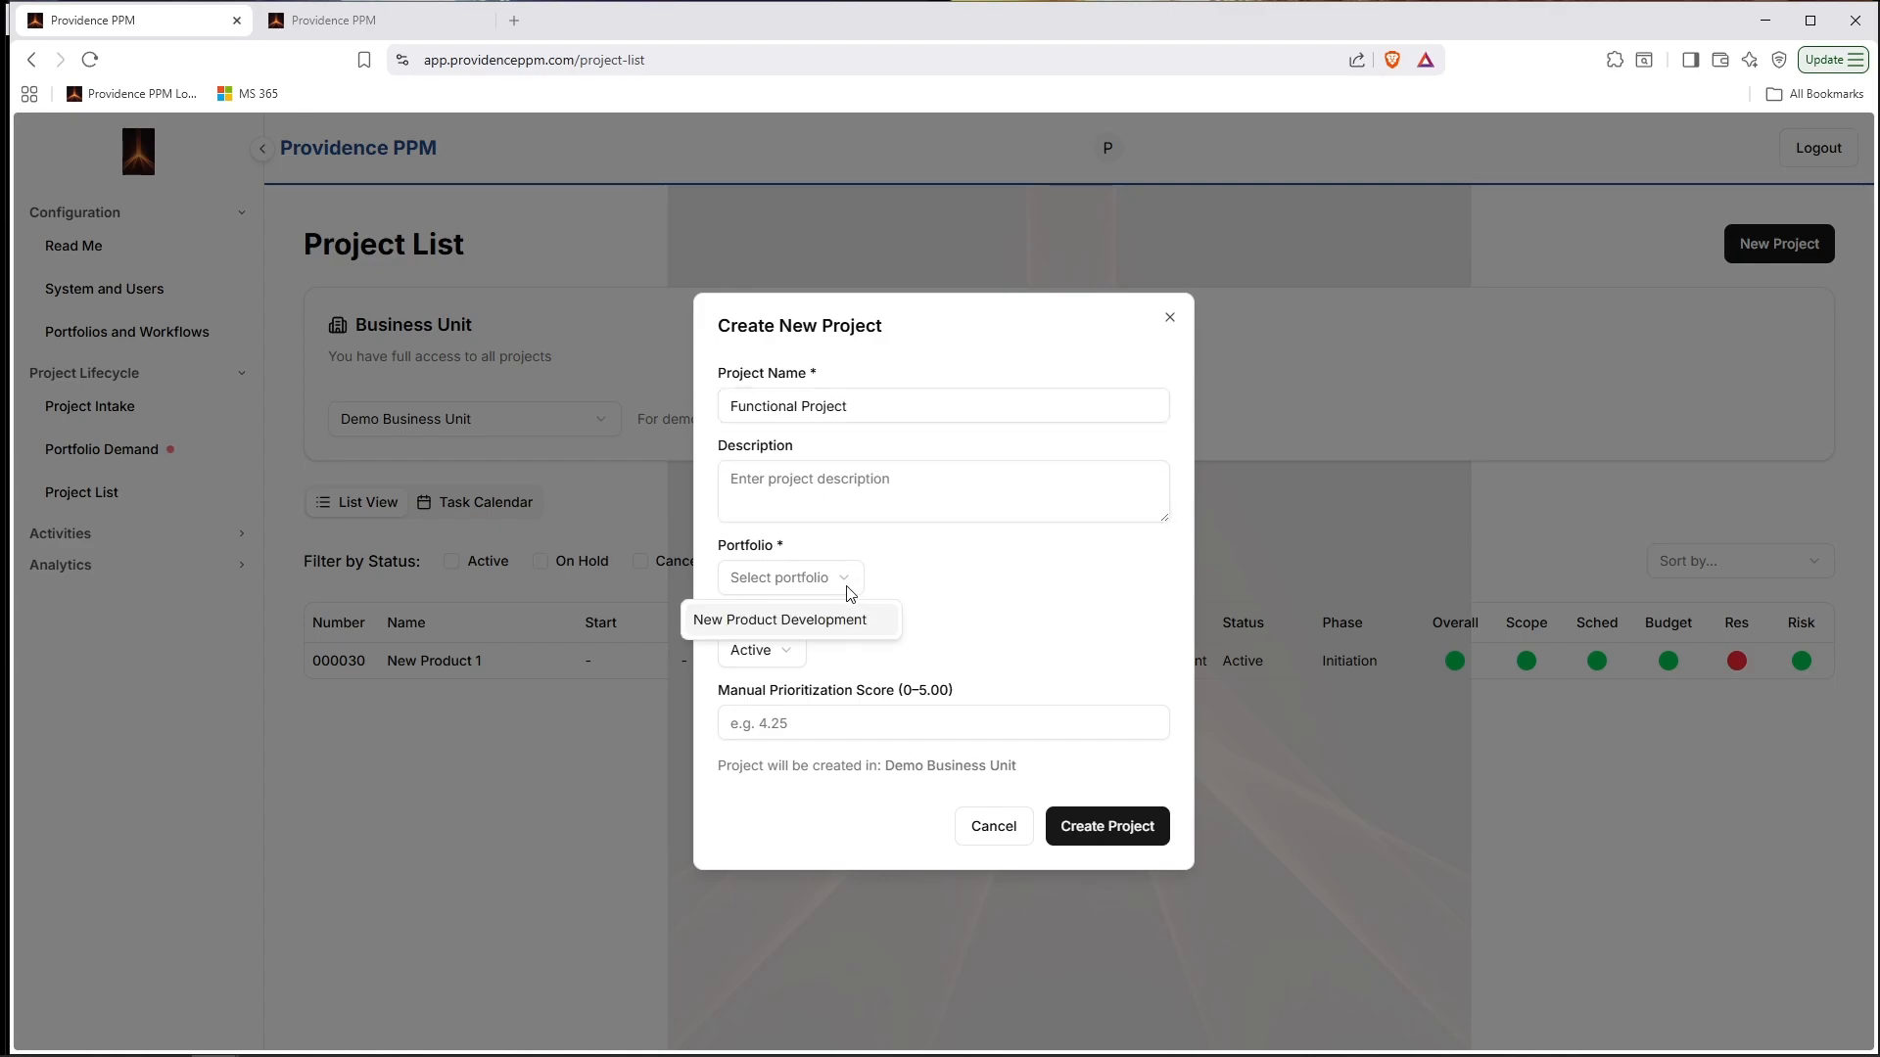
left_click(898, 573)
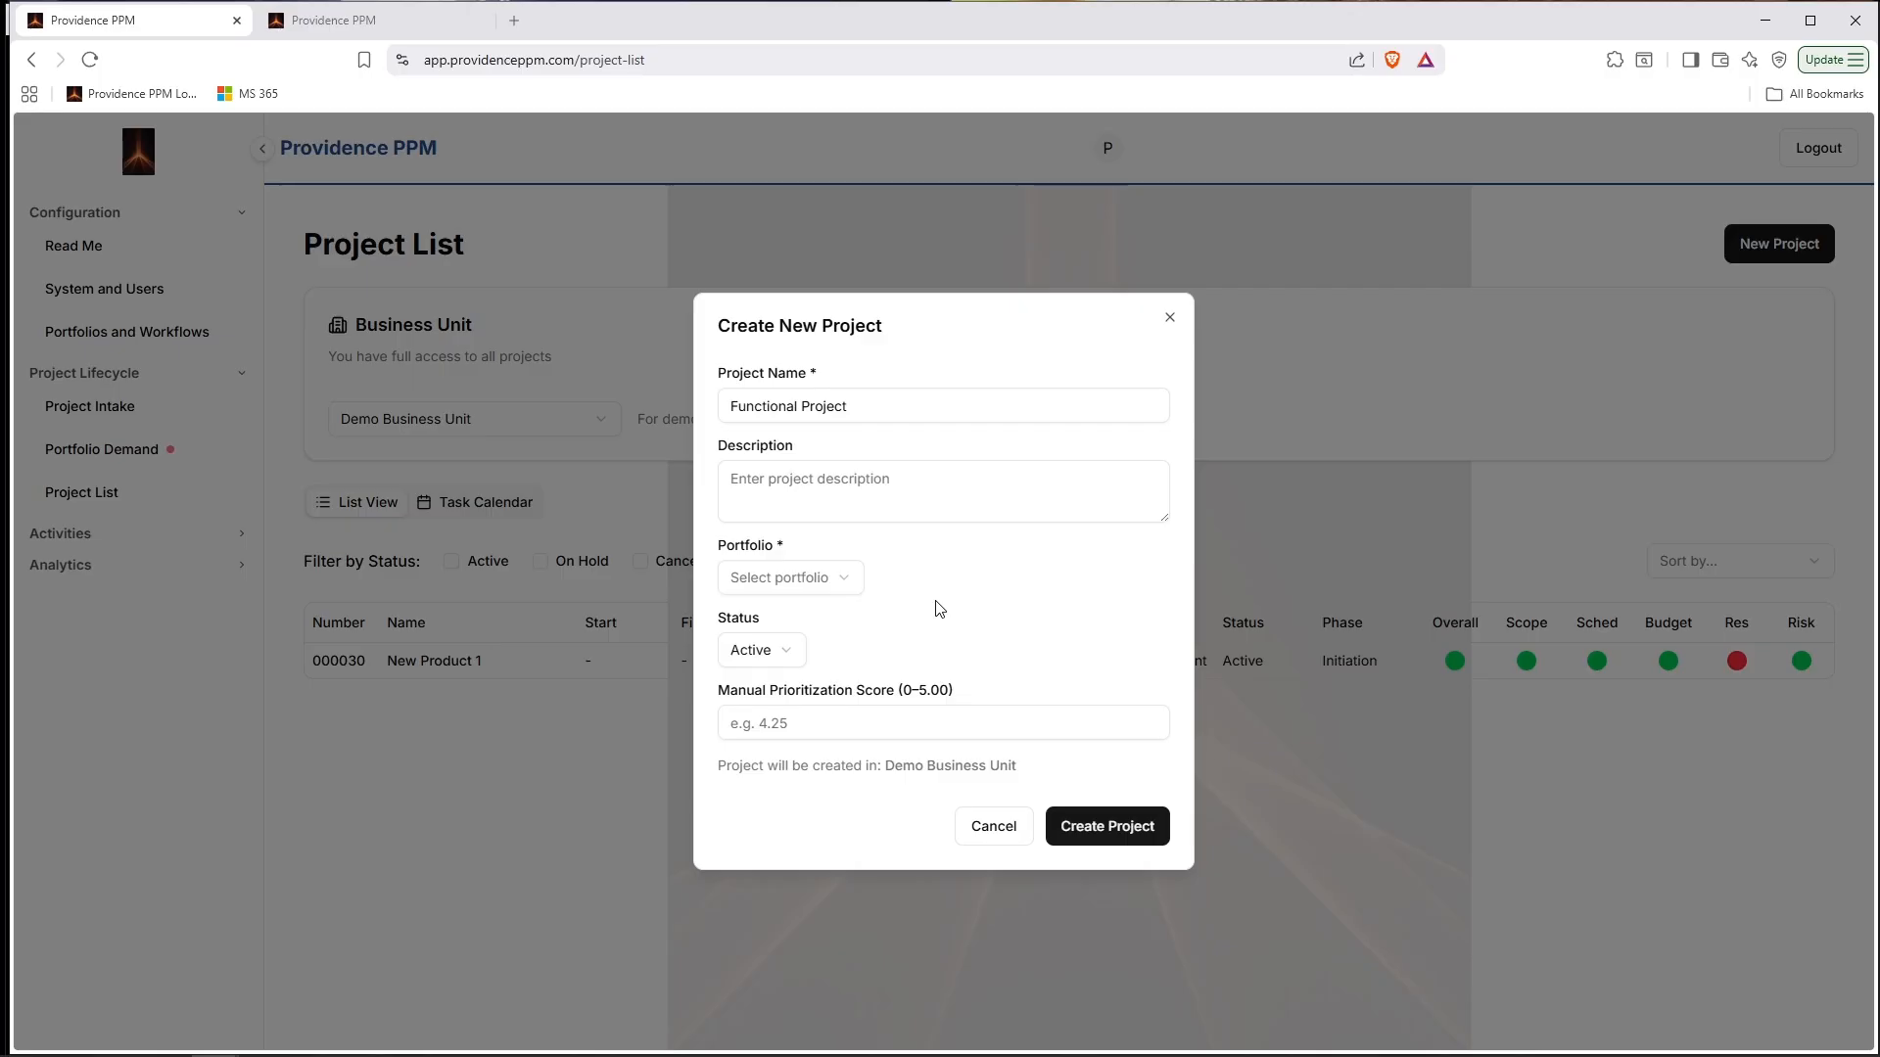
left_click(839, 579)
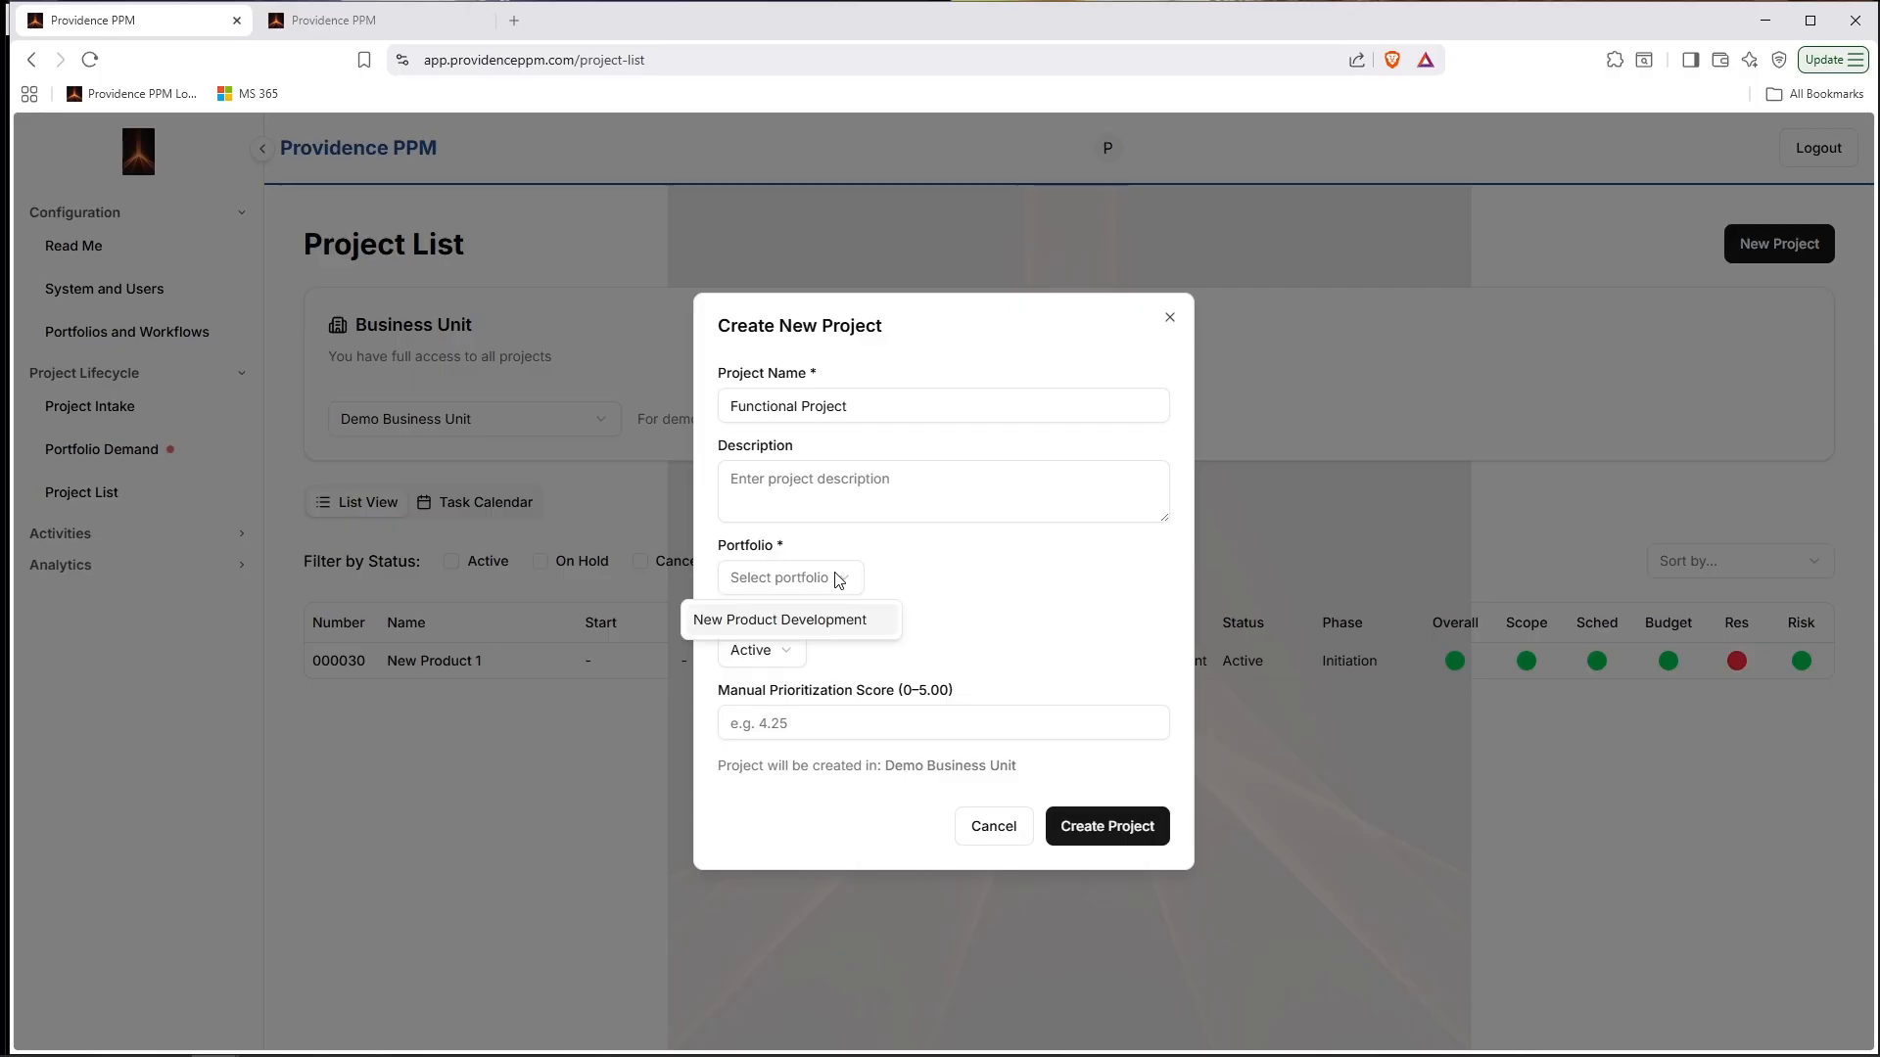
left_click(940, 589)
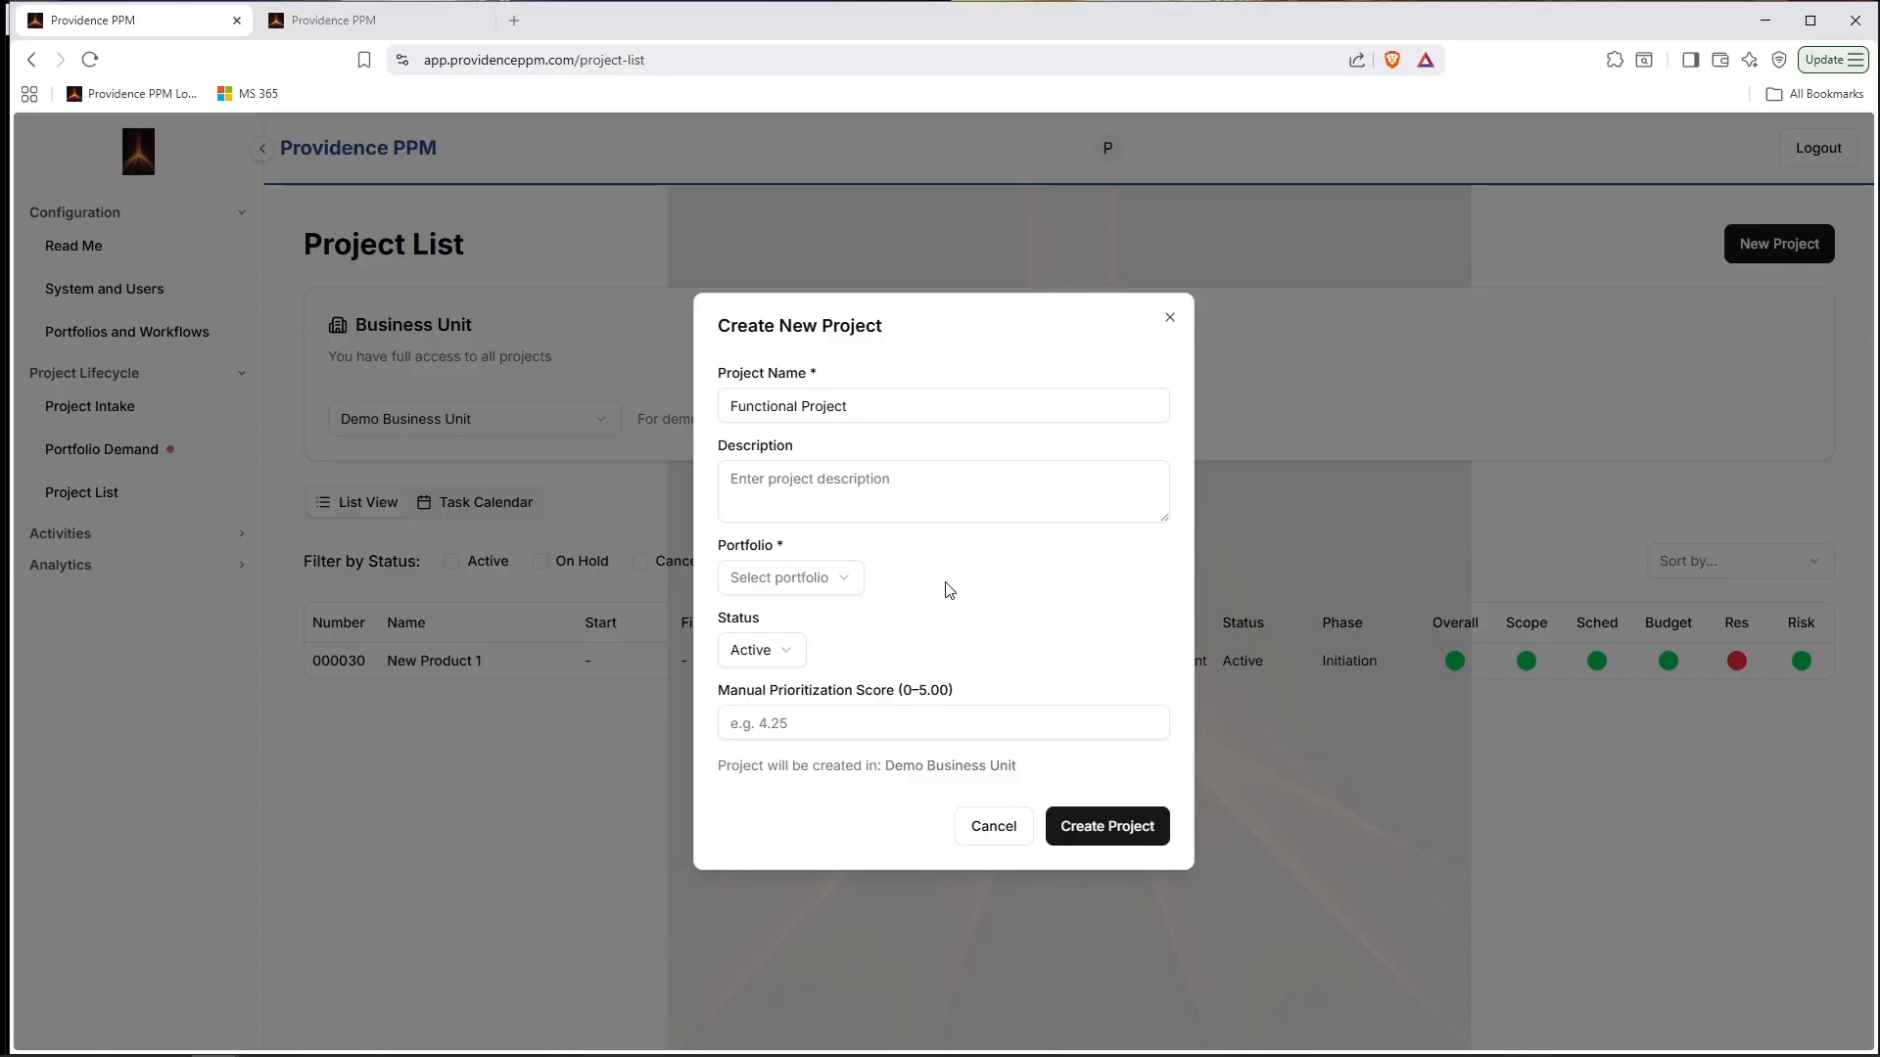
left_click(834, 580)
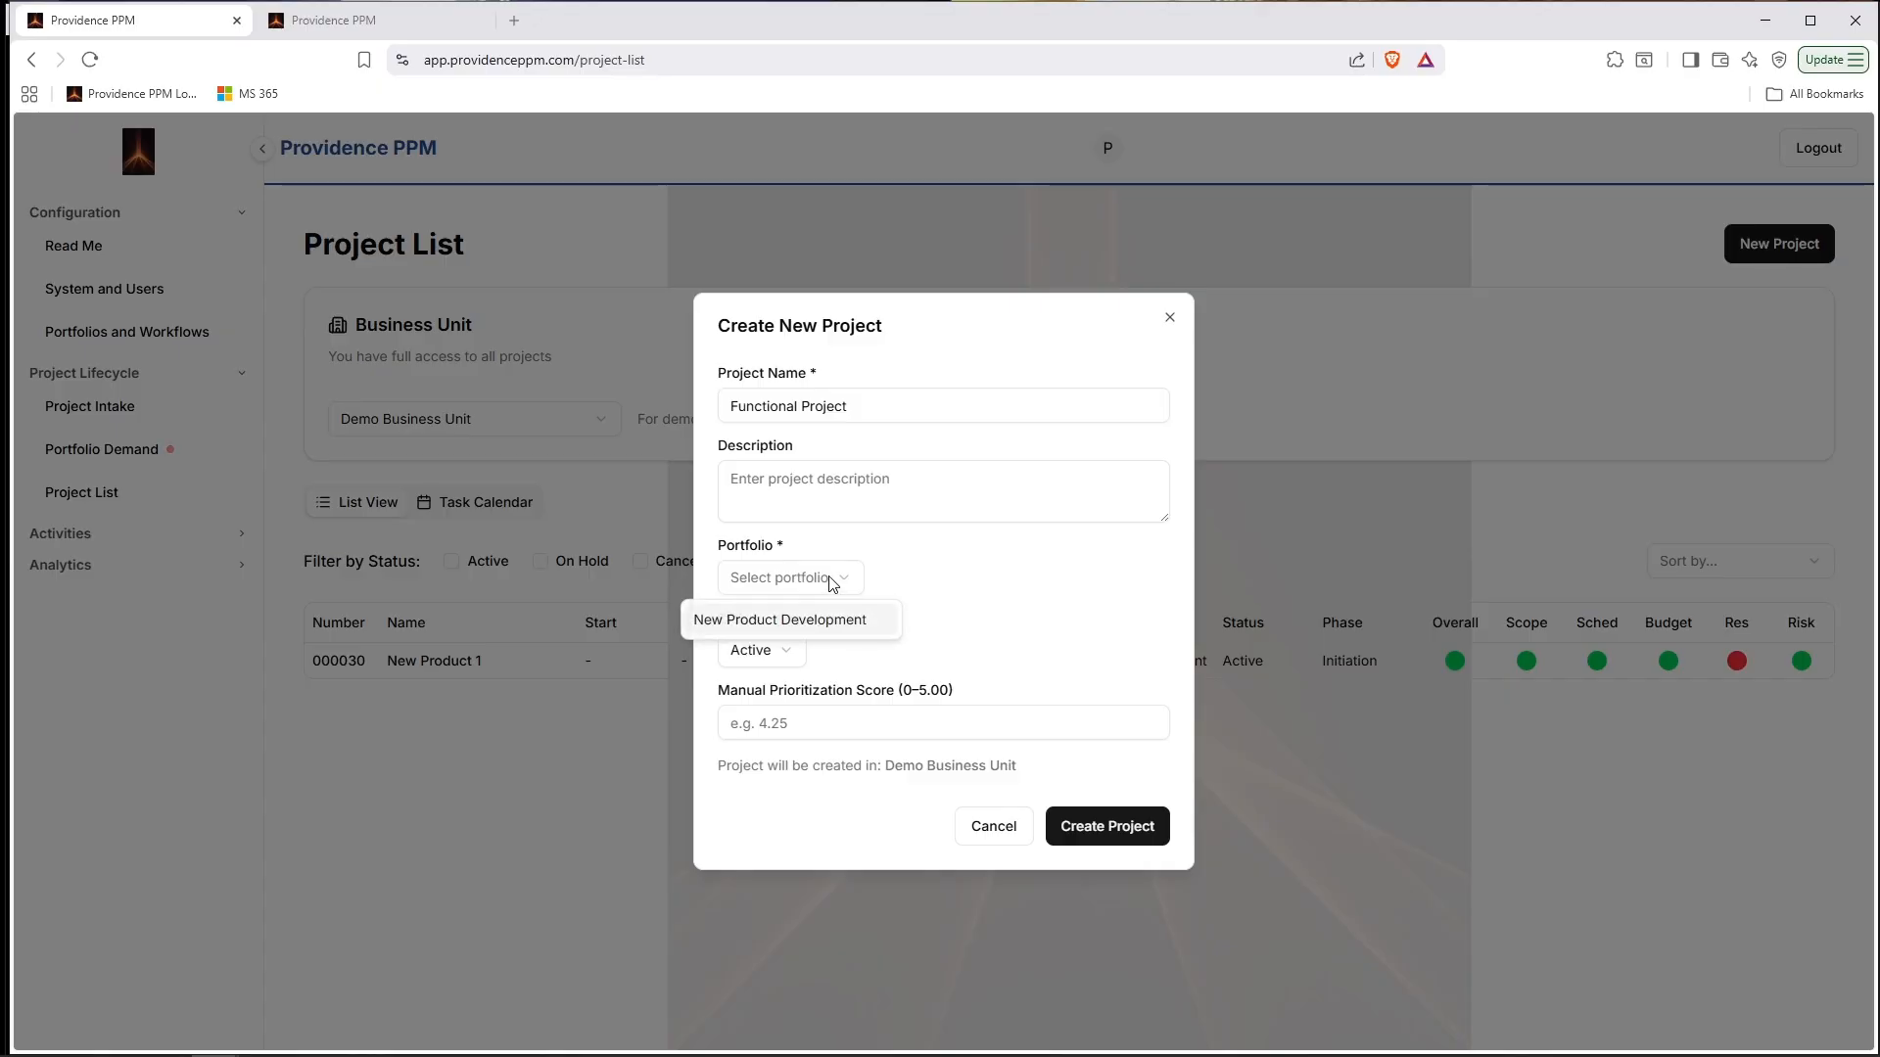
left_click(789, 627)
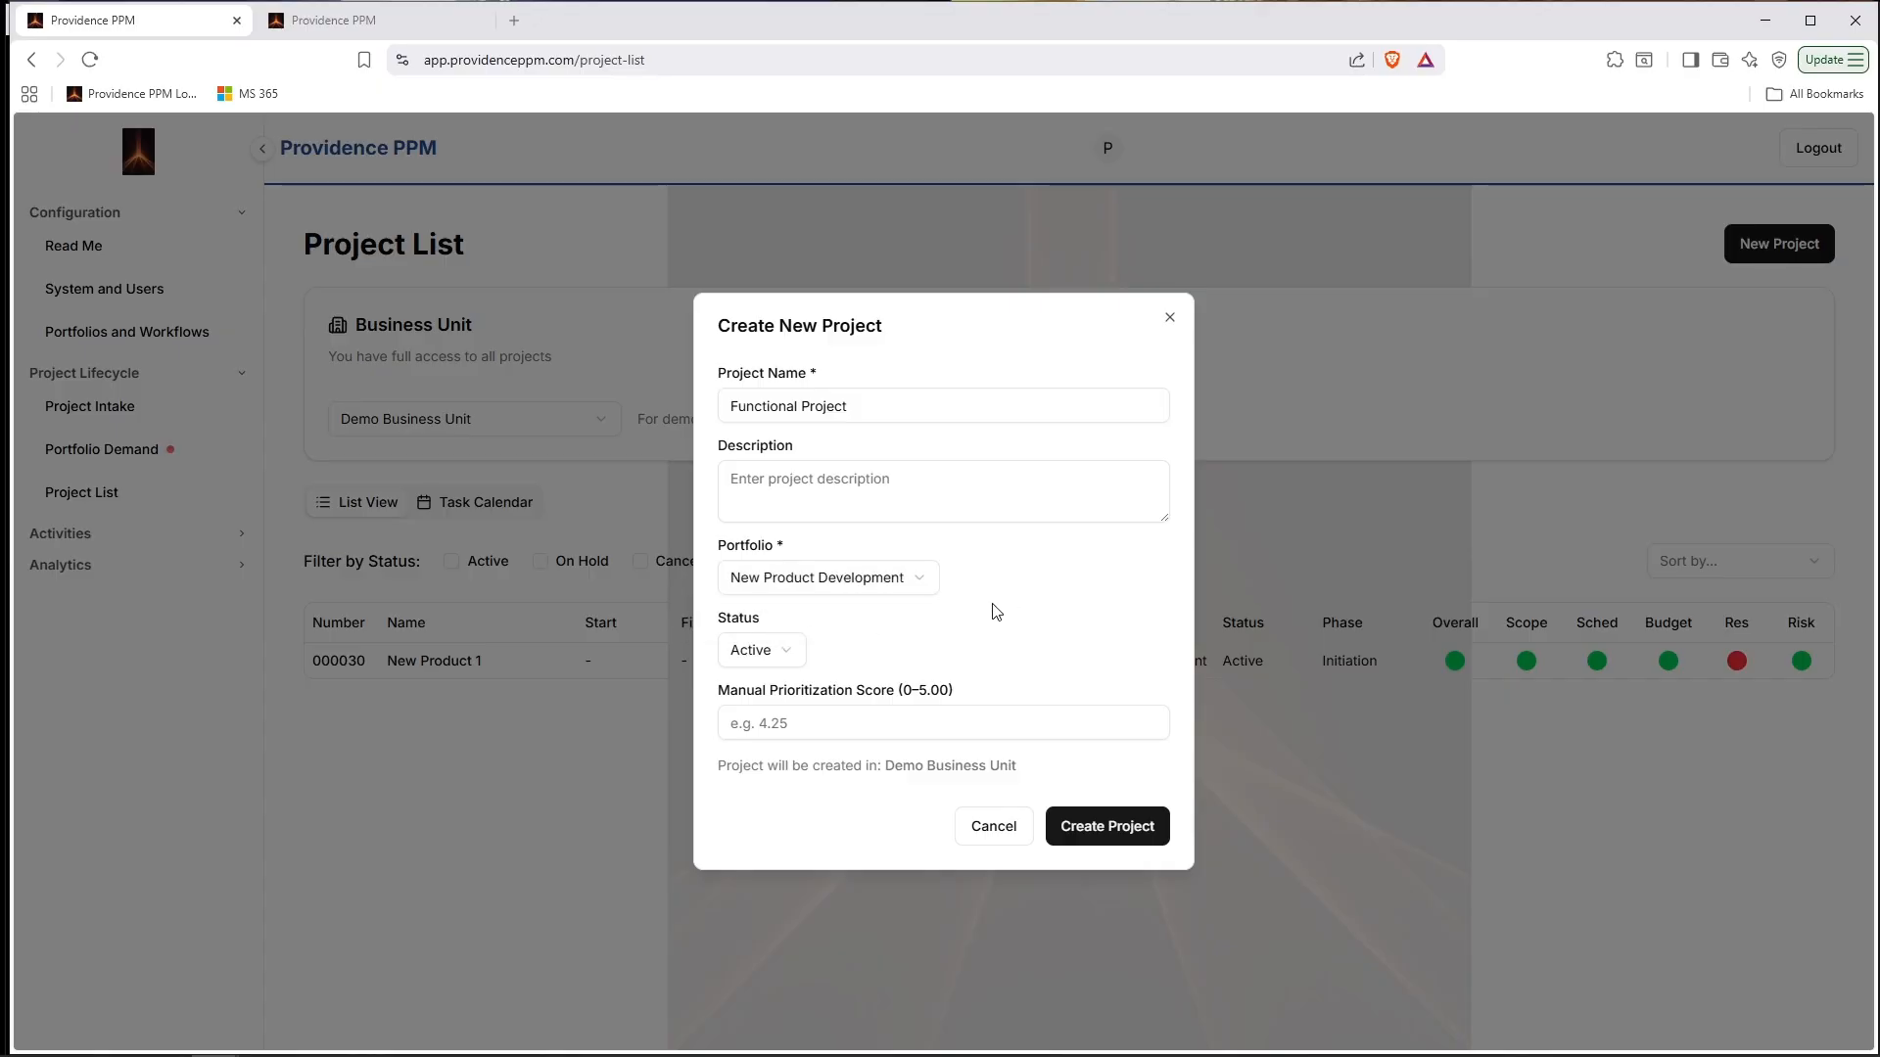
Give the new project a manual prioritization score of 3.00 and create it.
left_click(819, 724)
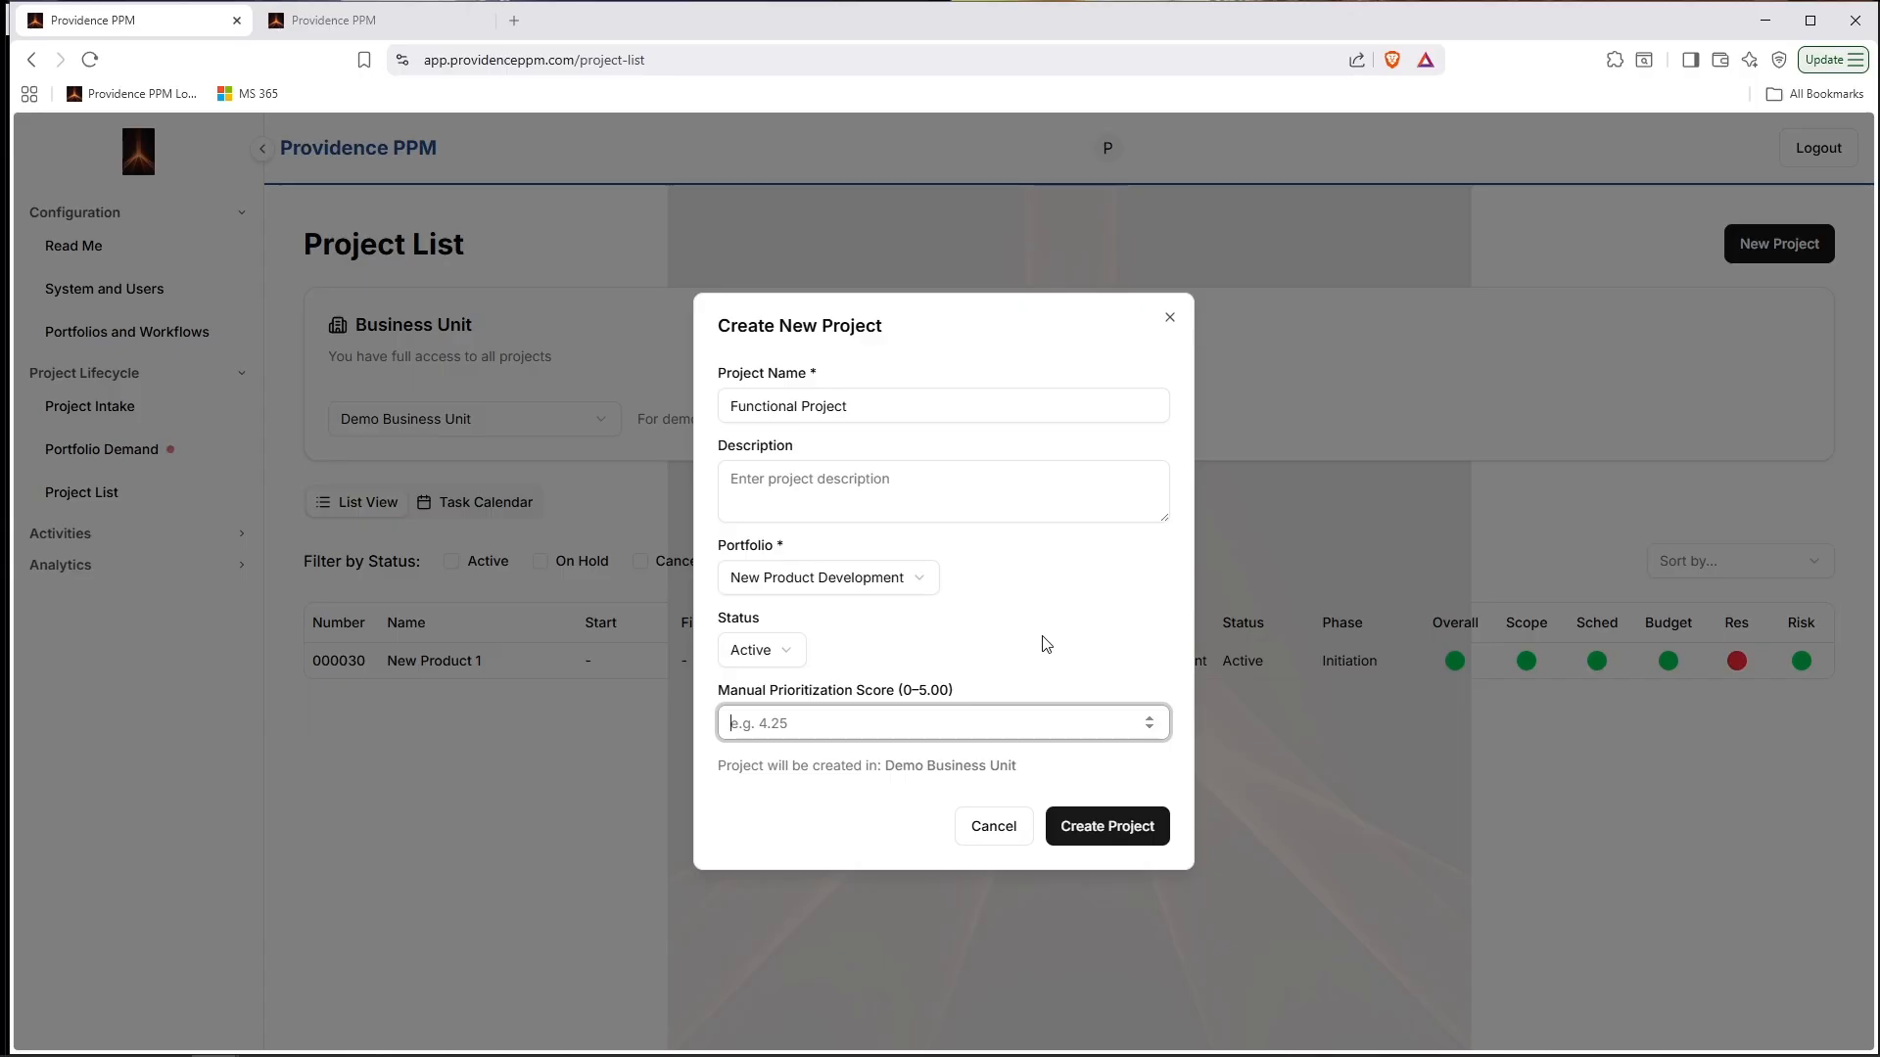
type("3.00")
left_click(1116, 830)
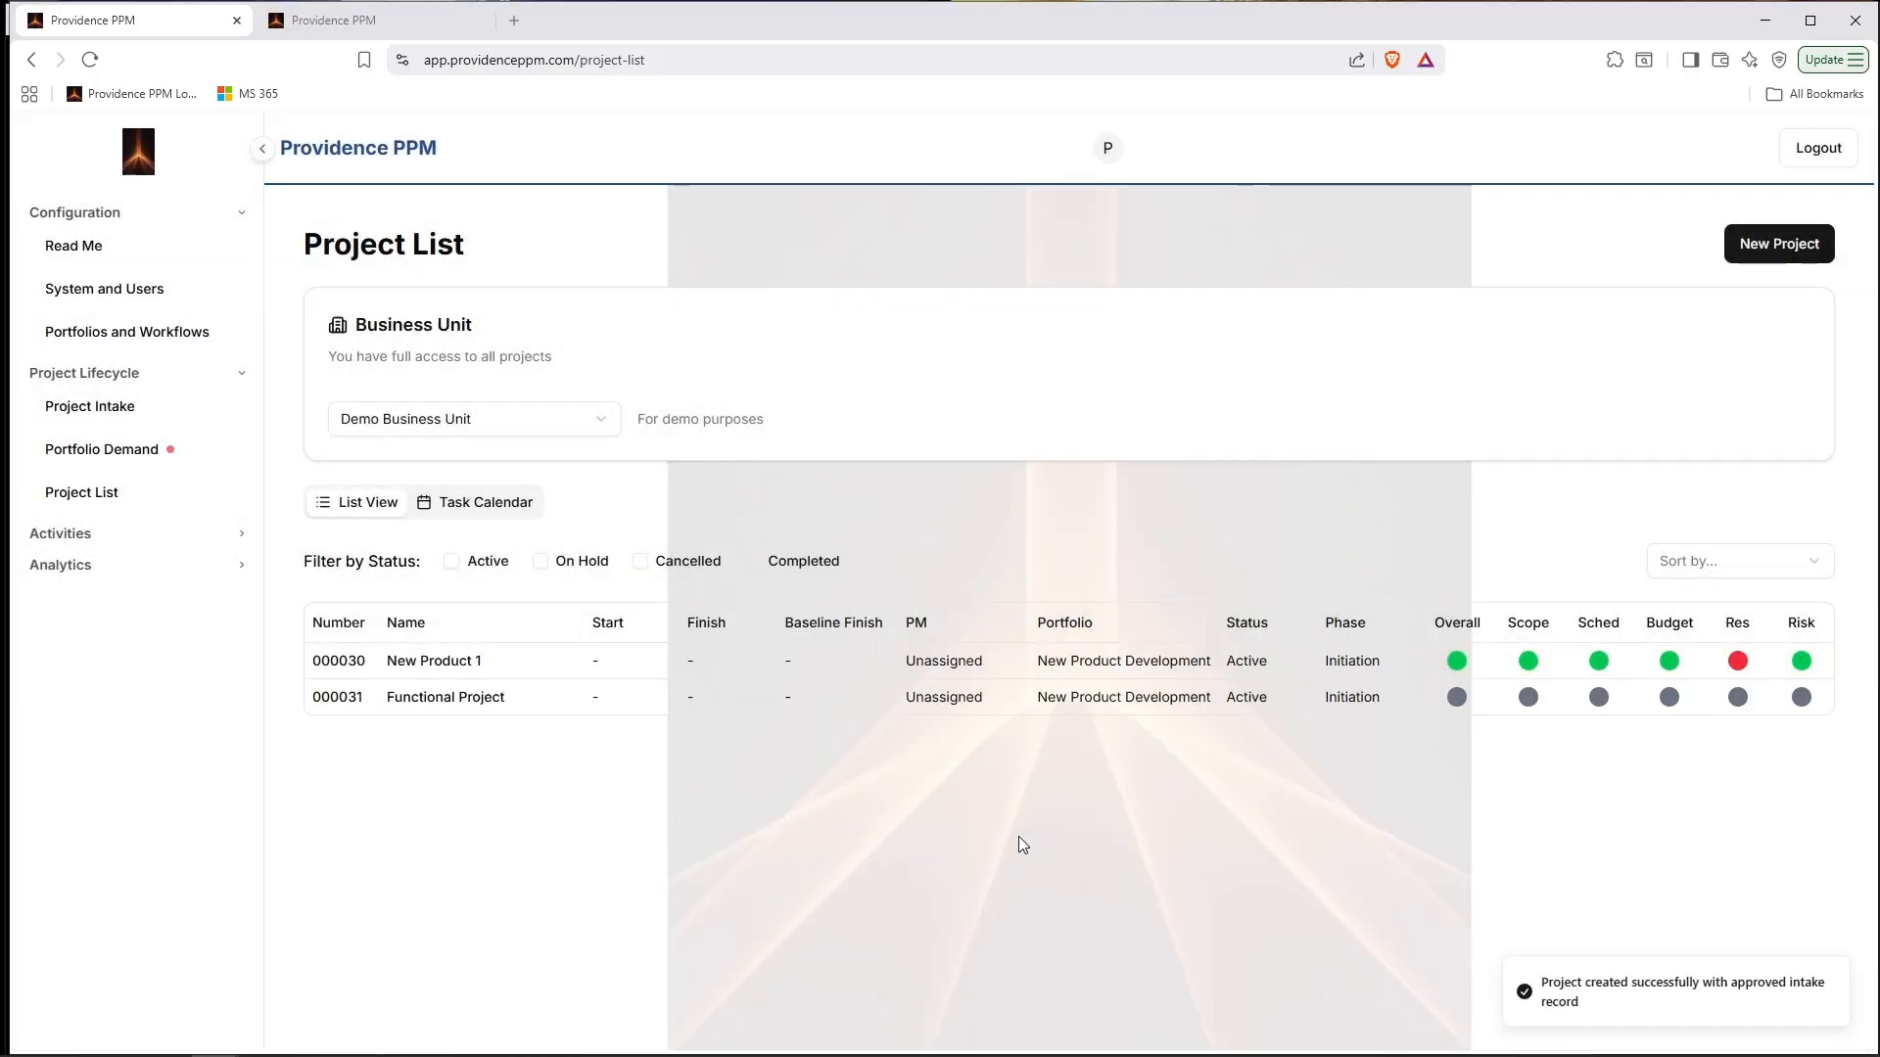